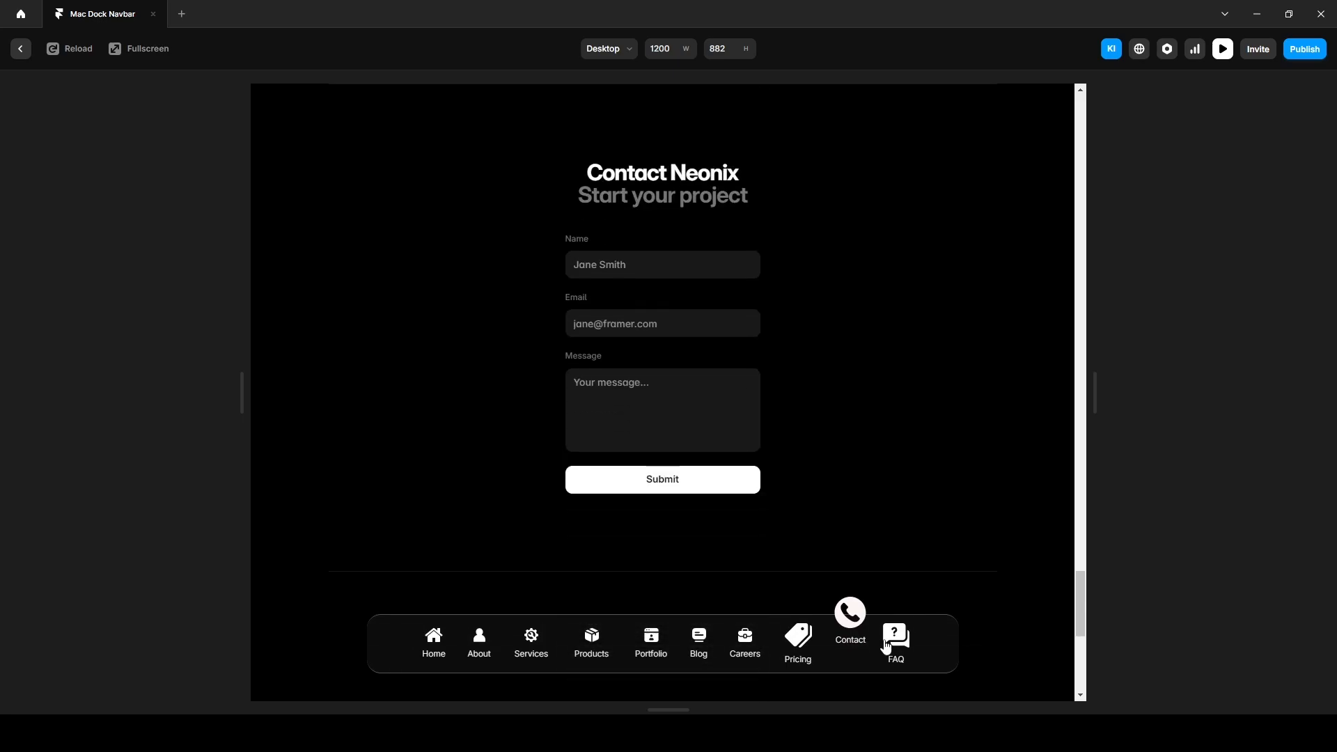
# Preview the finished dock navbar by jumping to the FAQ section and back to the Home section.
pyautogui.click(894, 637)
pyautogui.click(434, 637)
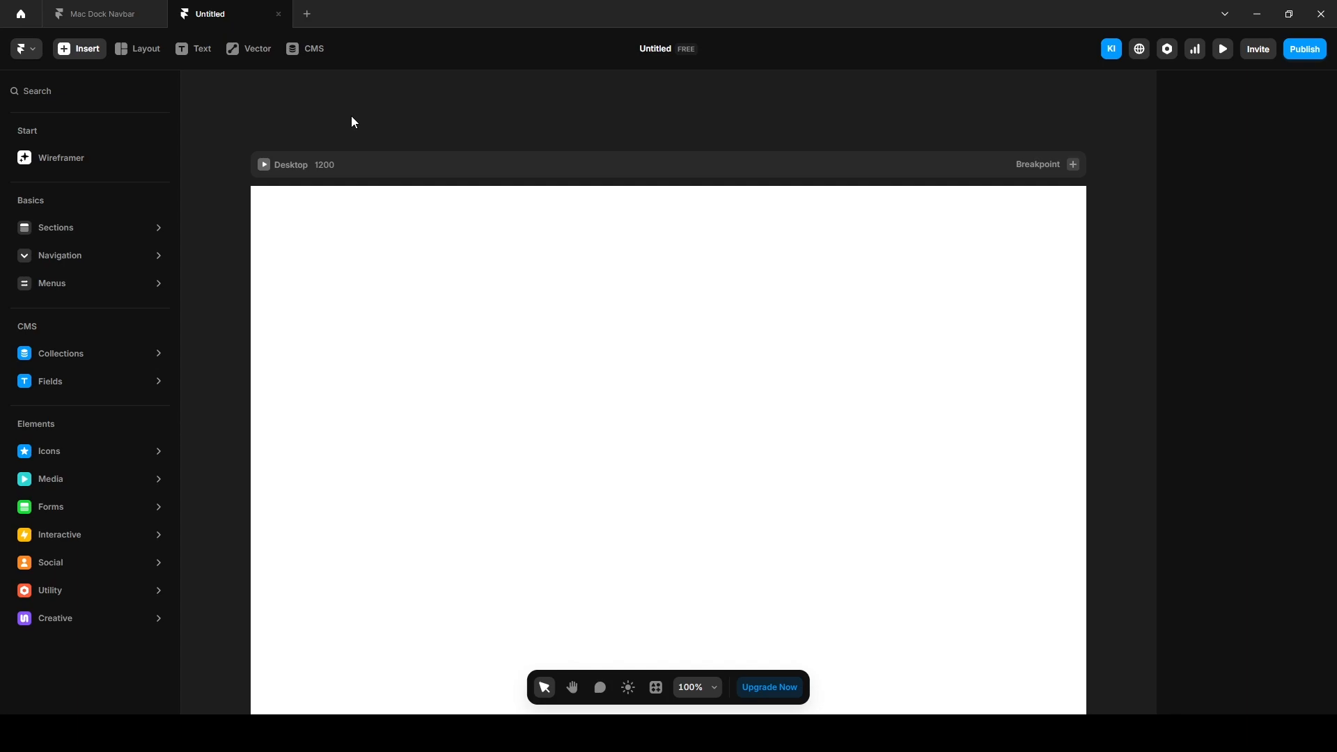
# Generate a modern one-page dark creative agency landing page with Wireframer: Home, About, Services, Products, Portfolio, Blog, Careers, Pricing, Contact, FAQ sections.
pyautogui.click(353, 122)
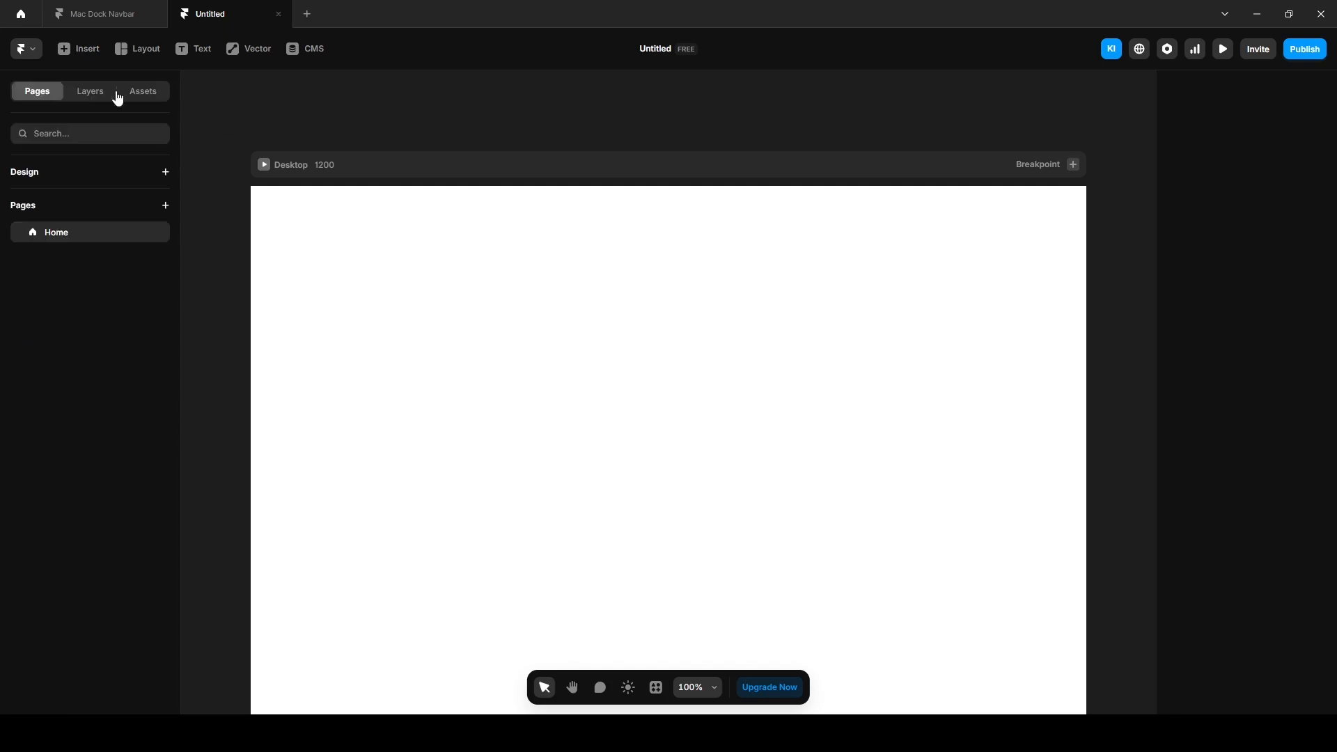
pyautogui.click(79, 48)
pyautogui.click(81, 154)
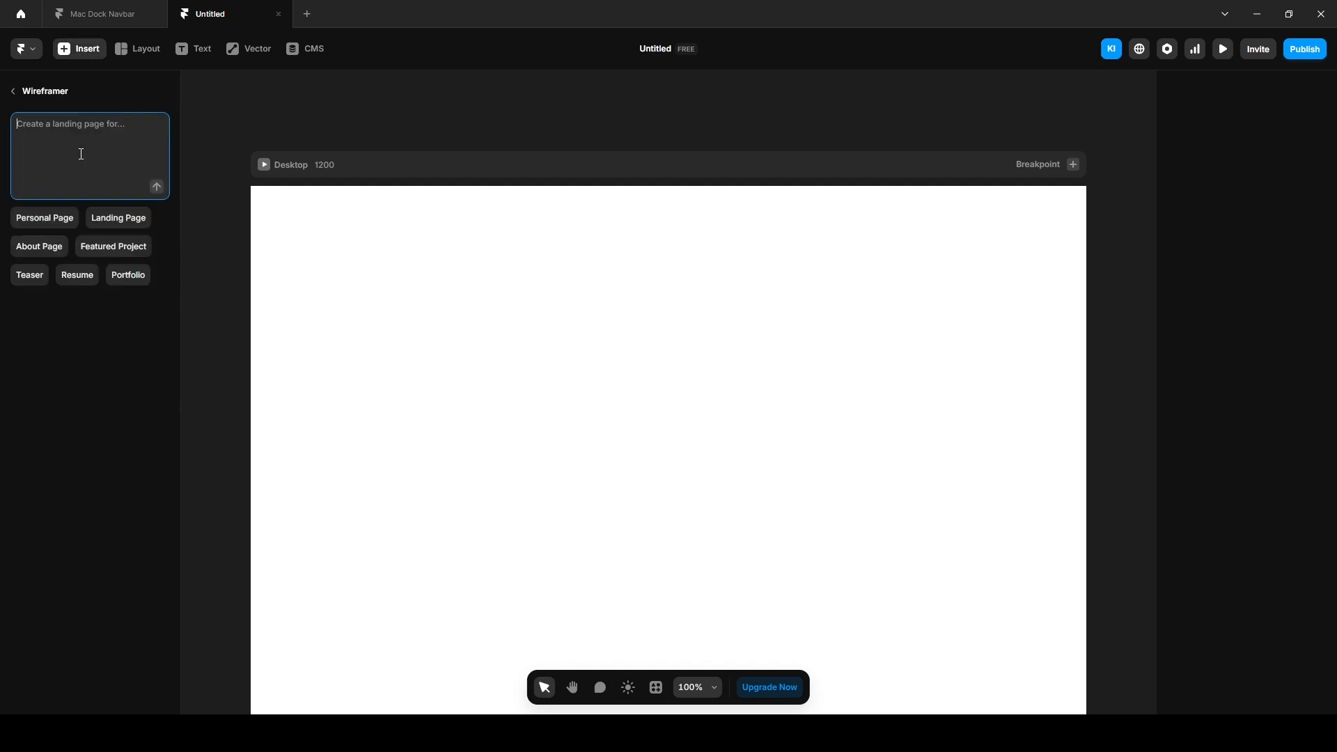
pyautogui.write('A modern one-page creative agency landi')
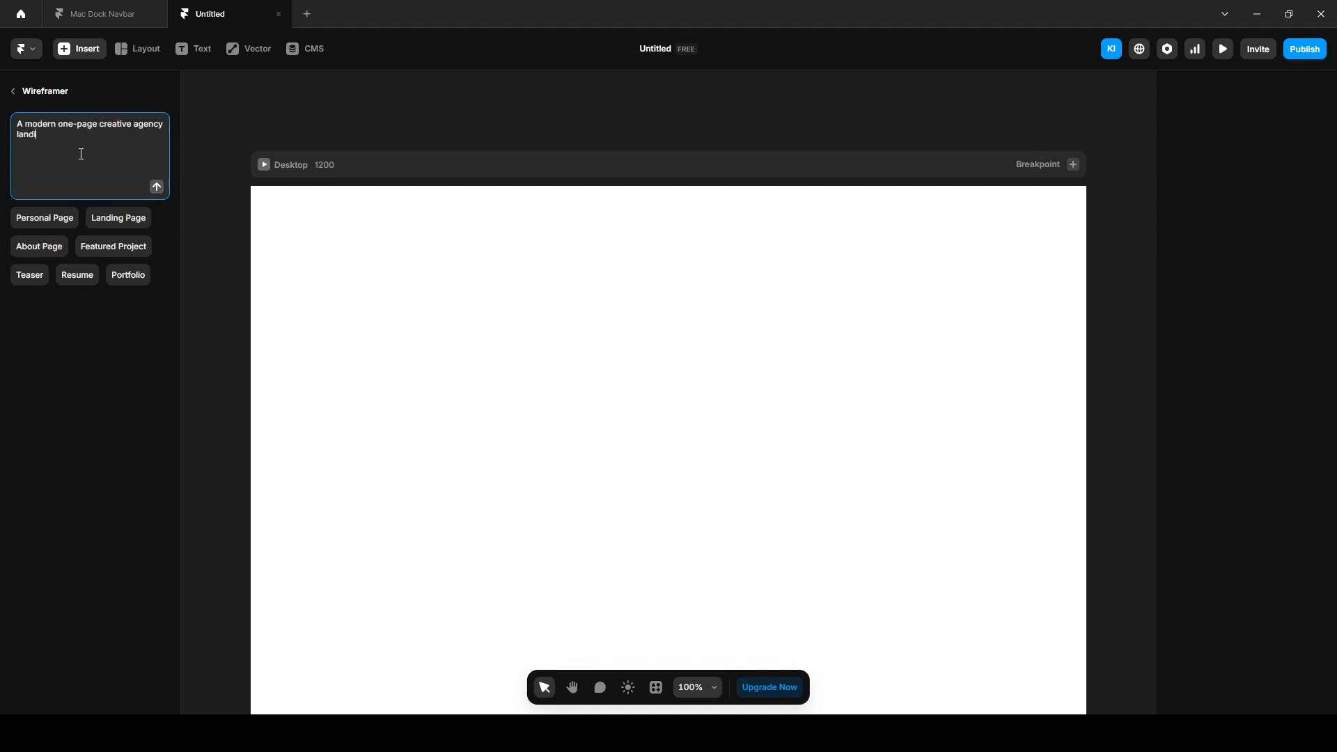
pyautogui.write('ng page with dark background. Section included: Home, ')
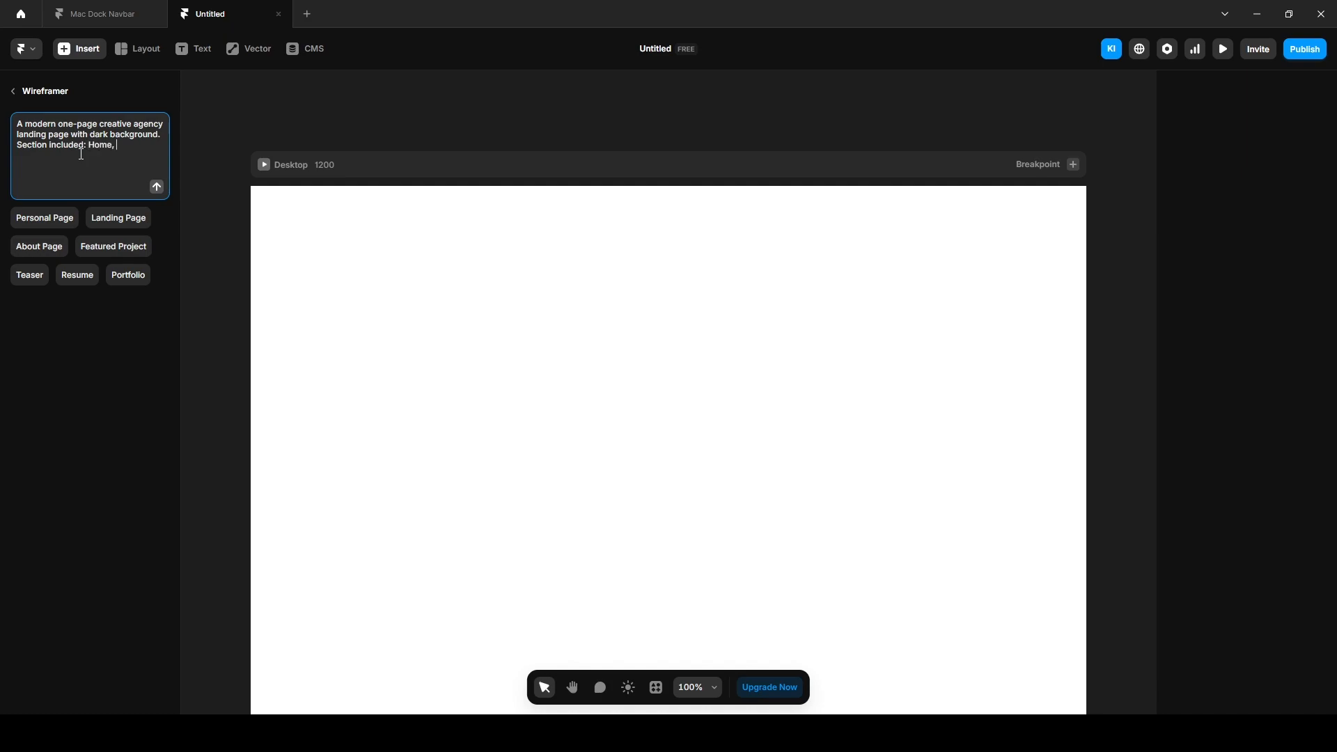
pyautogui.write('About, Services, Products, Portfolio, Blog, Careers, Pr')
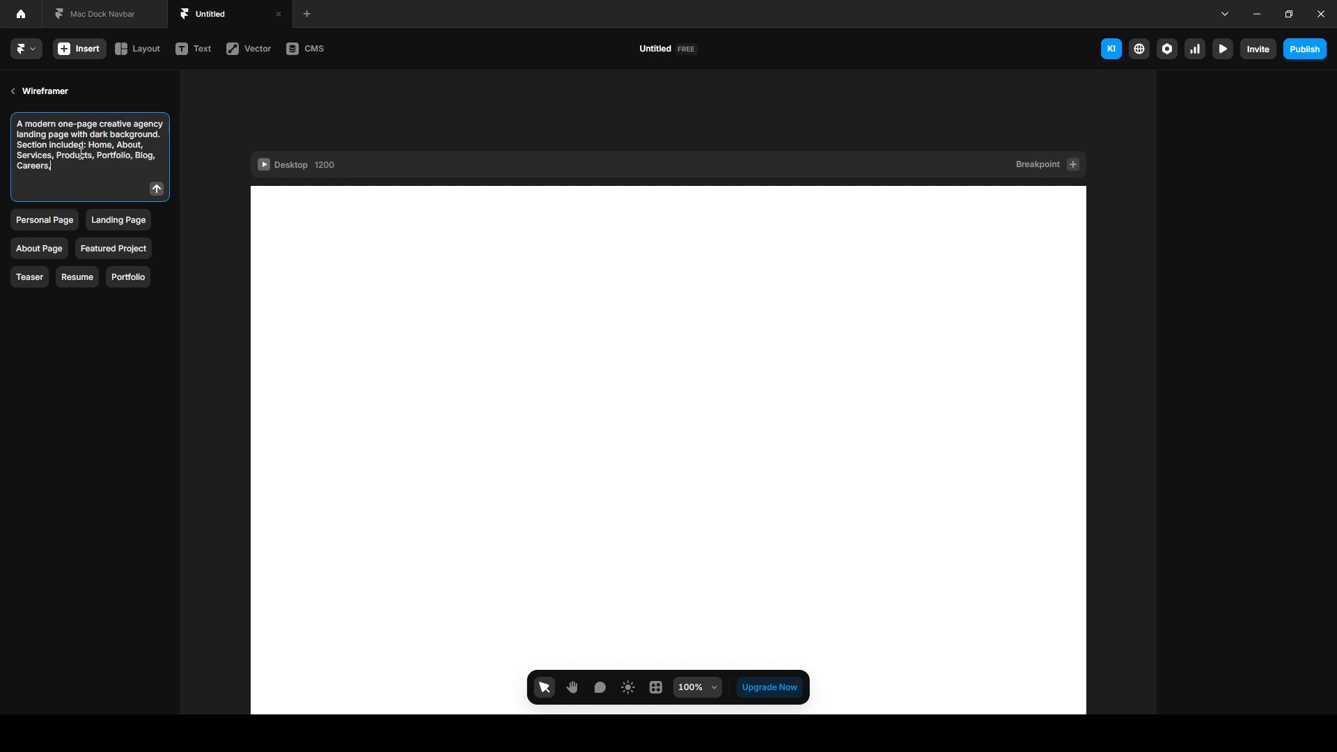
pyautogui.write('icing, Contact, FAQ')
pyautogui.press('Return')
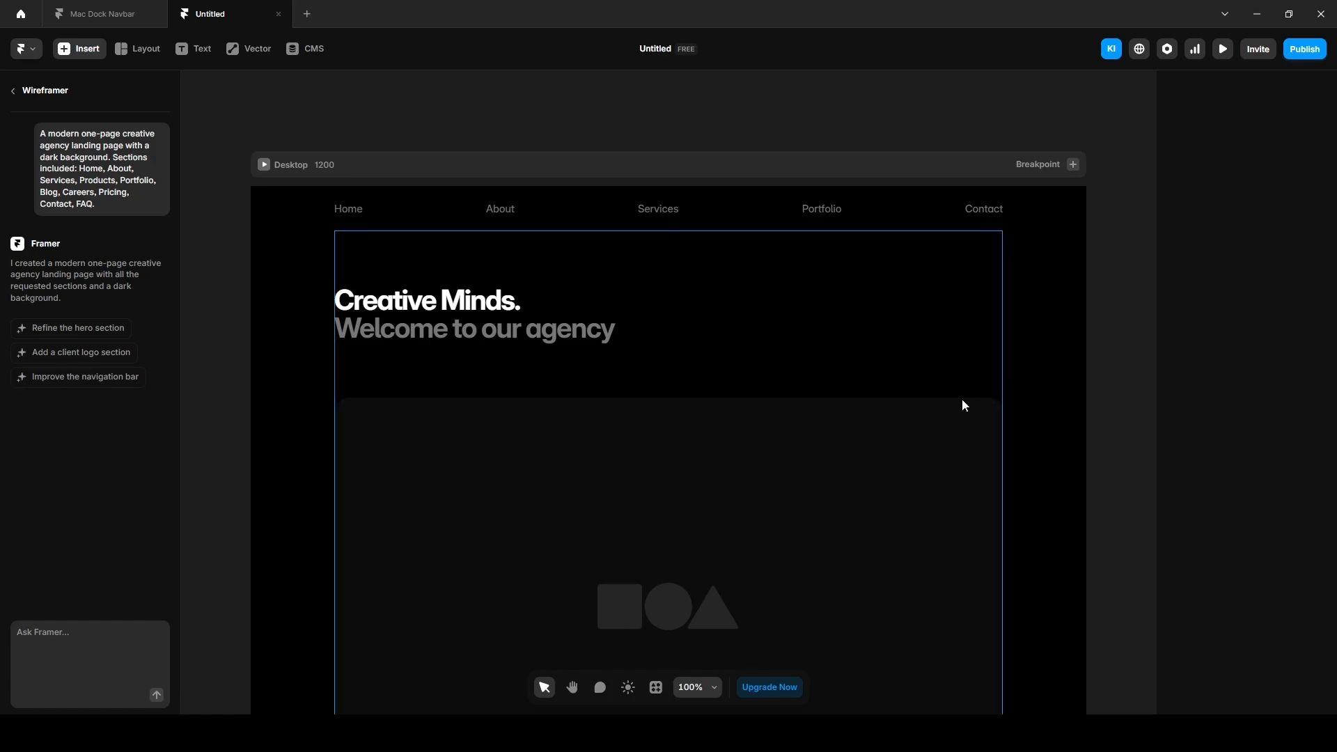
# Delete the generated navigation link stack at the top of the Desktop page.
pyautogui.scroll(-5, 578, 389)
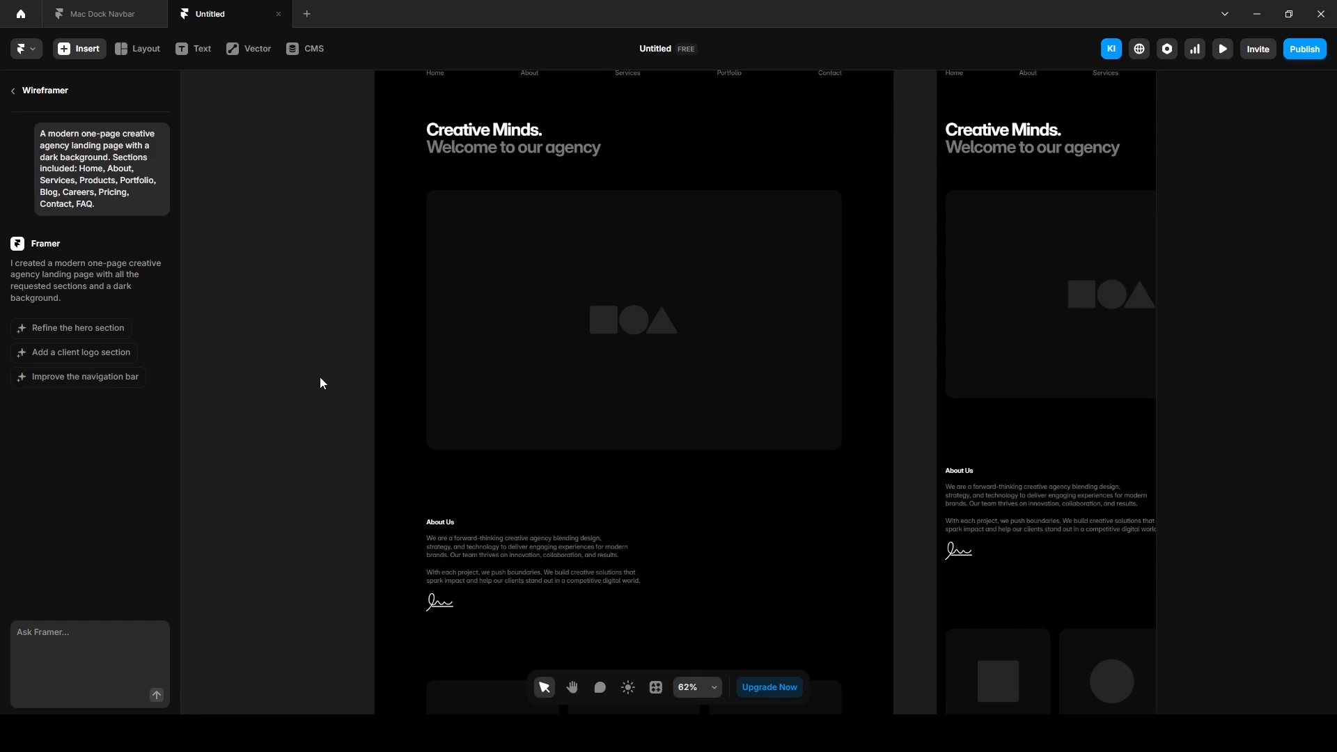
pyautogui.scroll(2, 320, 378)
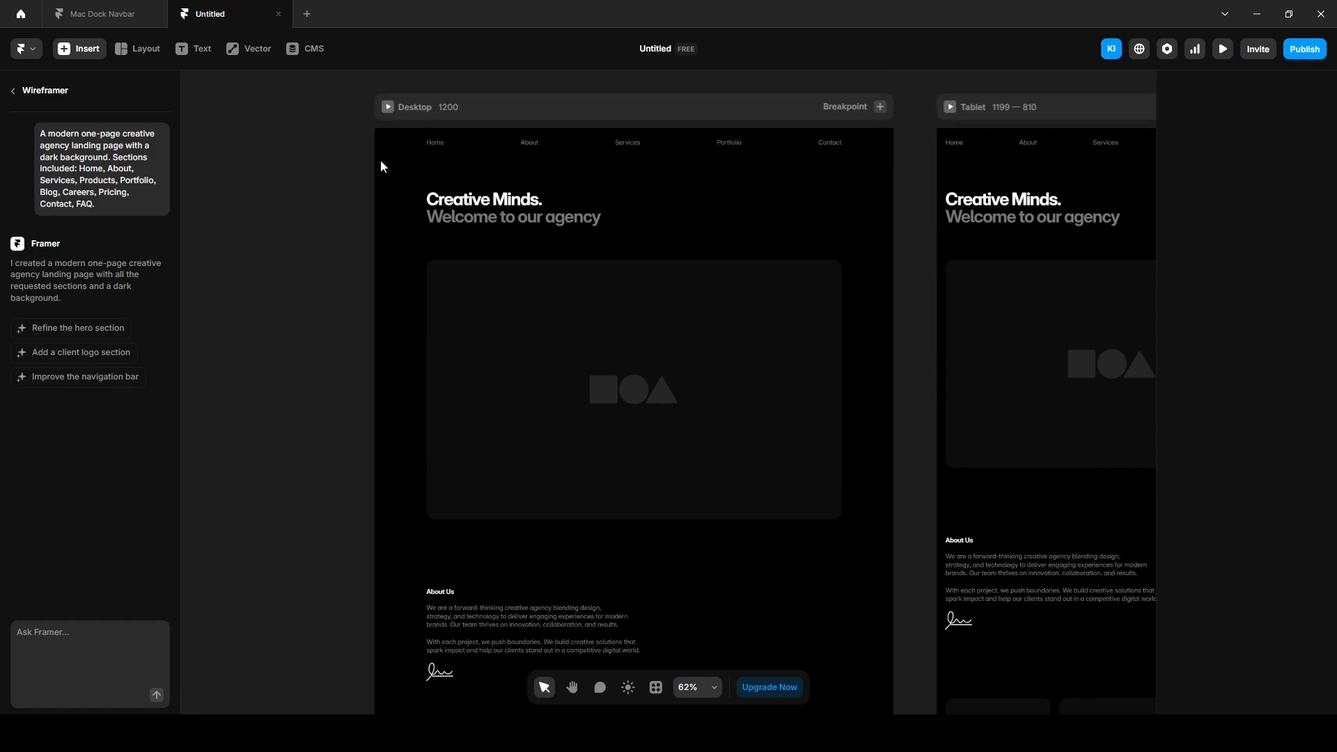
pyautogui.click(428, 142)
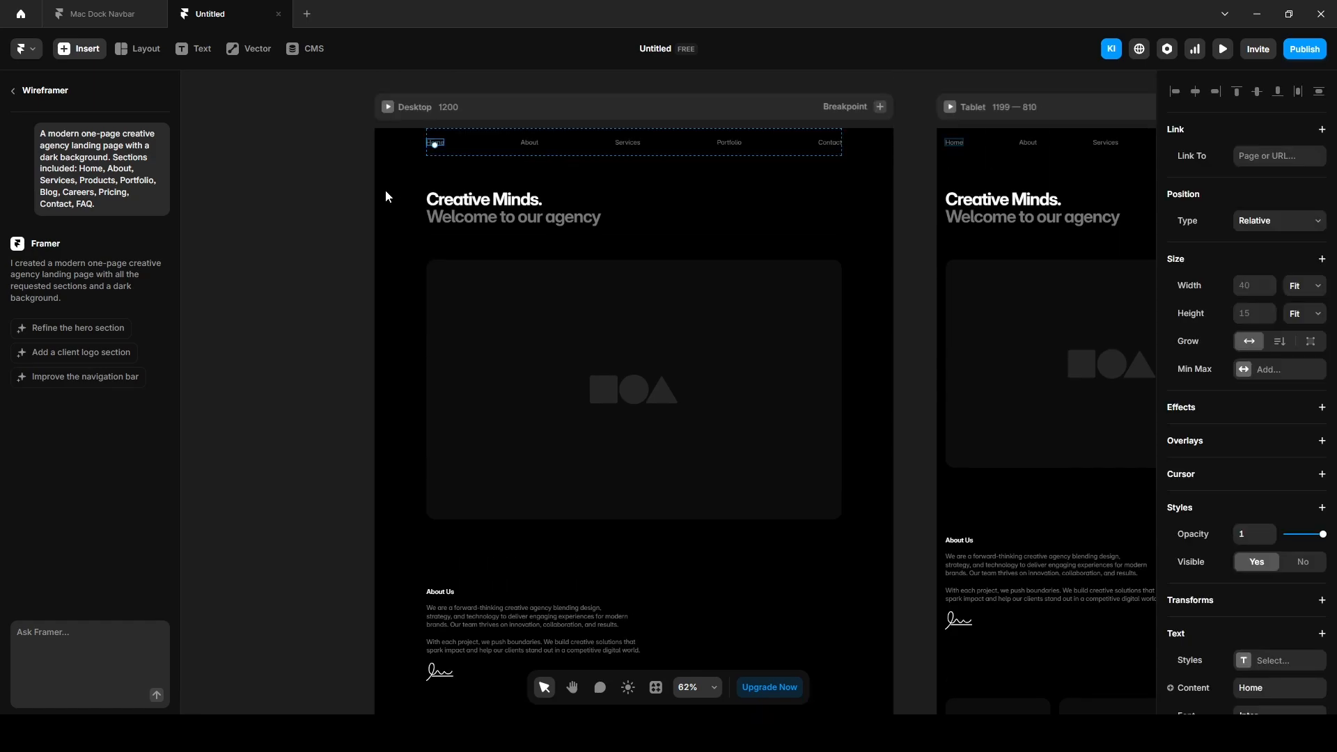
pyautogui.click(13, 90)
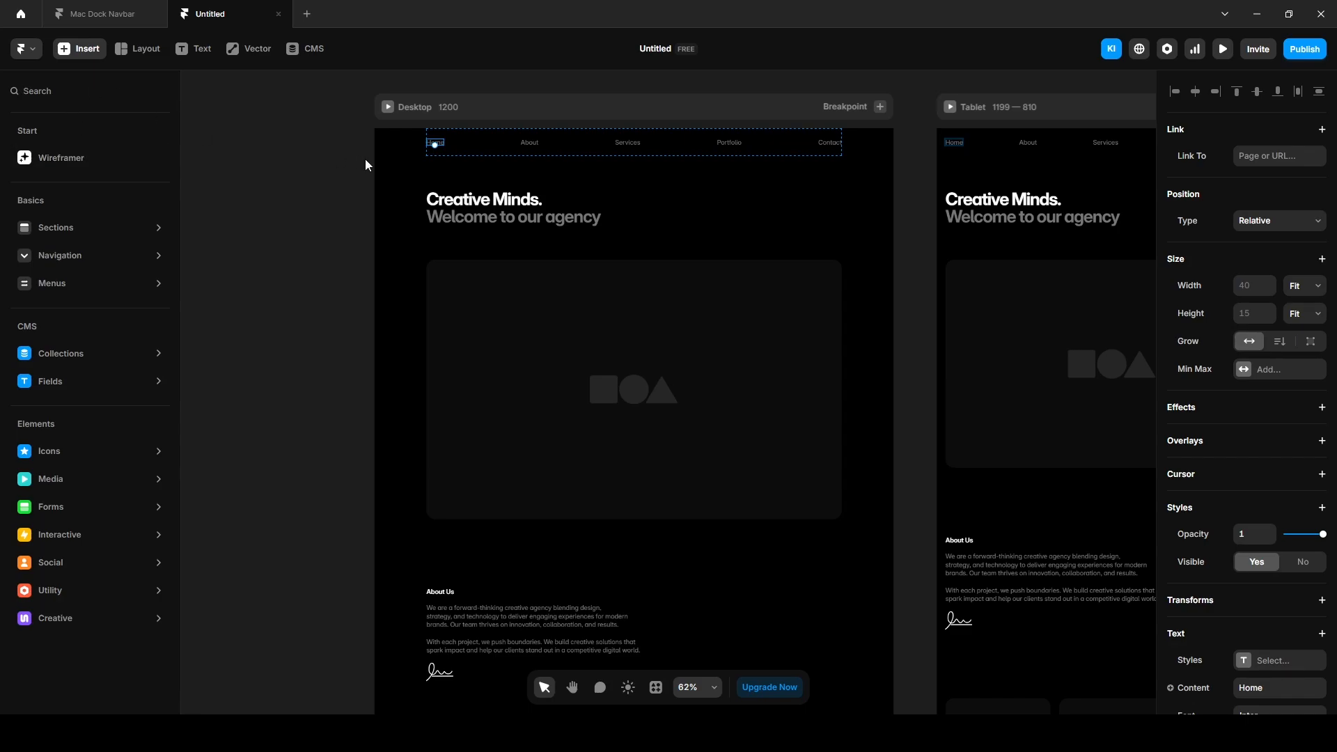
pyautogui.click(490, 138)
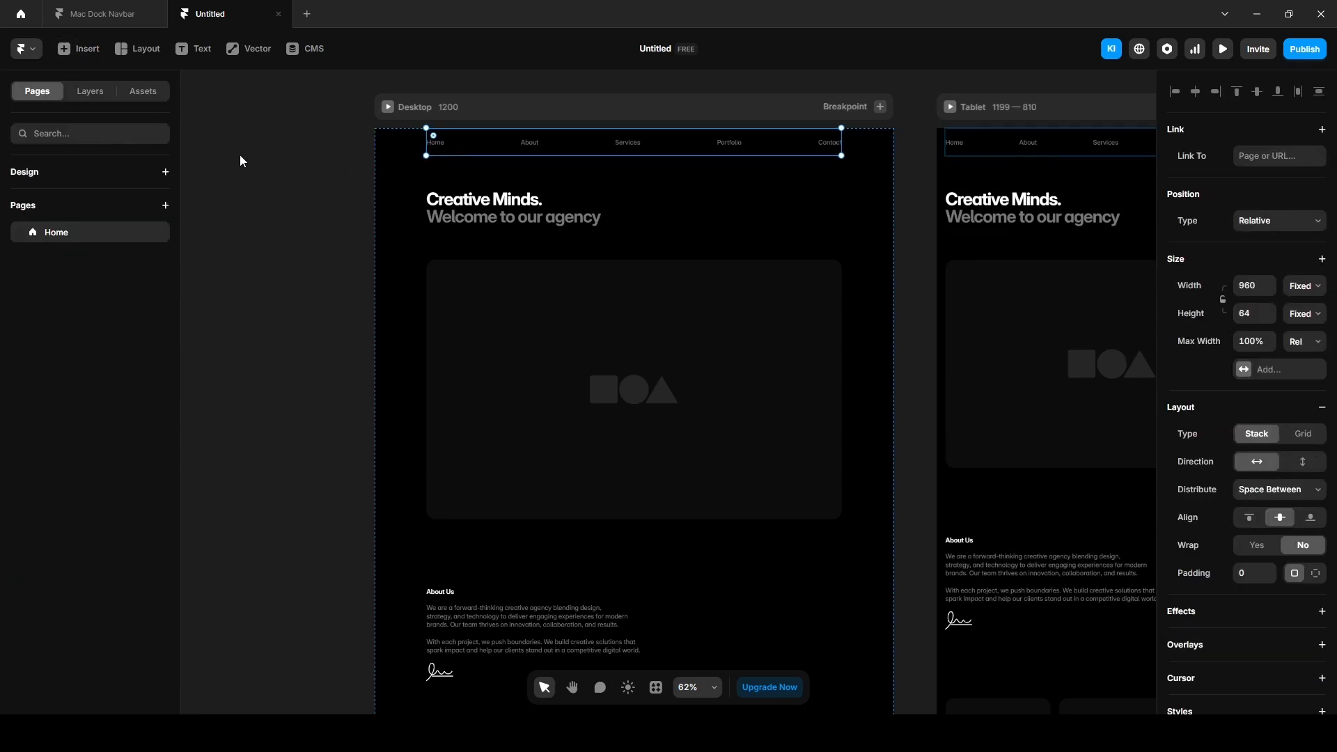
pyautogui.click(90, 91)
pyautogui.press('Delete')
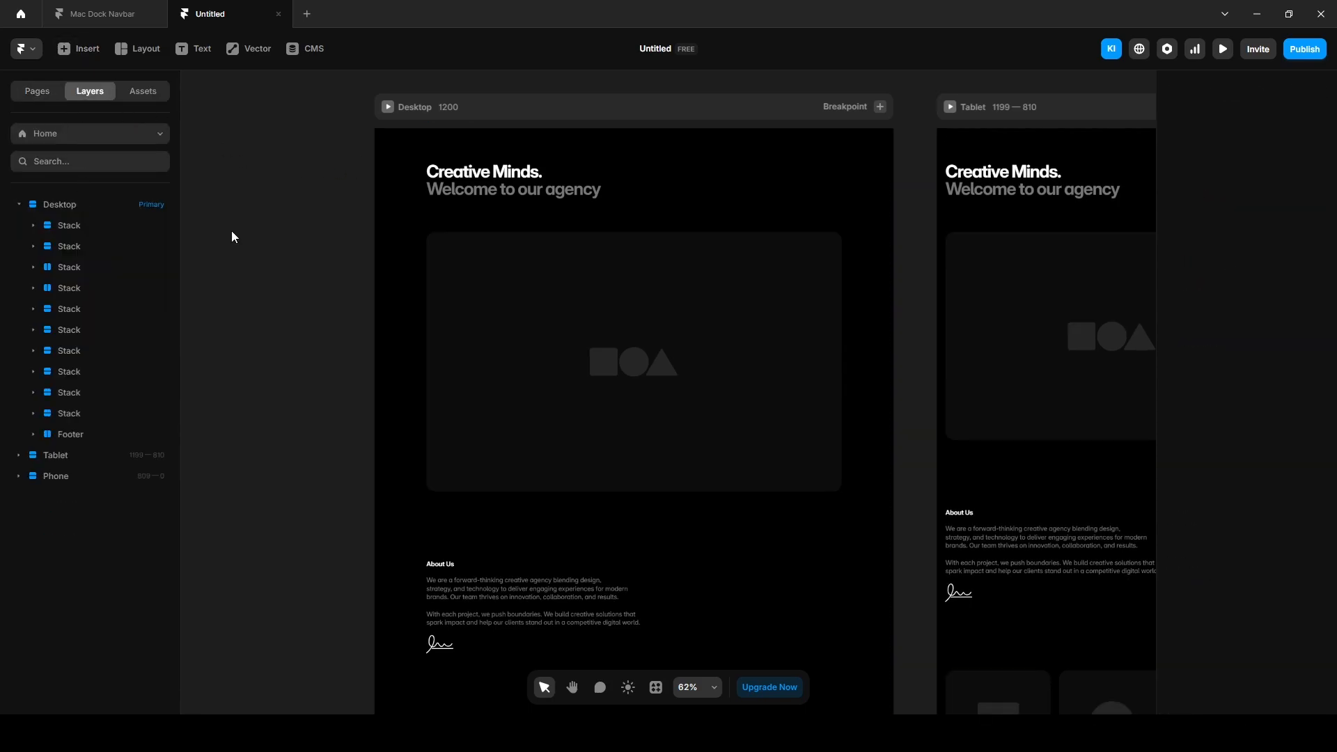
# Draw a frame about 834 × 96 across the page top and make it the first layer inside Desktop.
pyautogui.press('f')
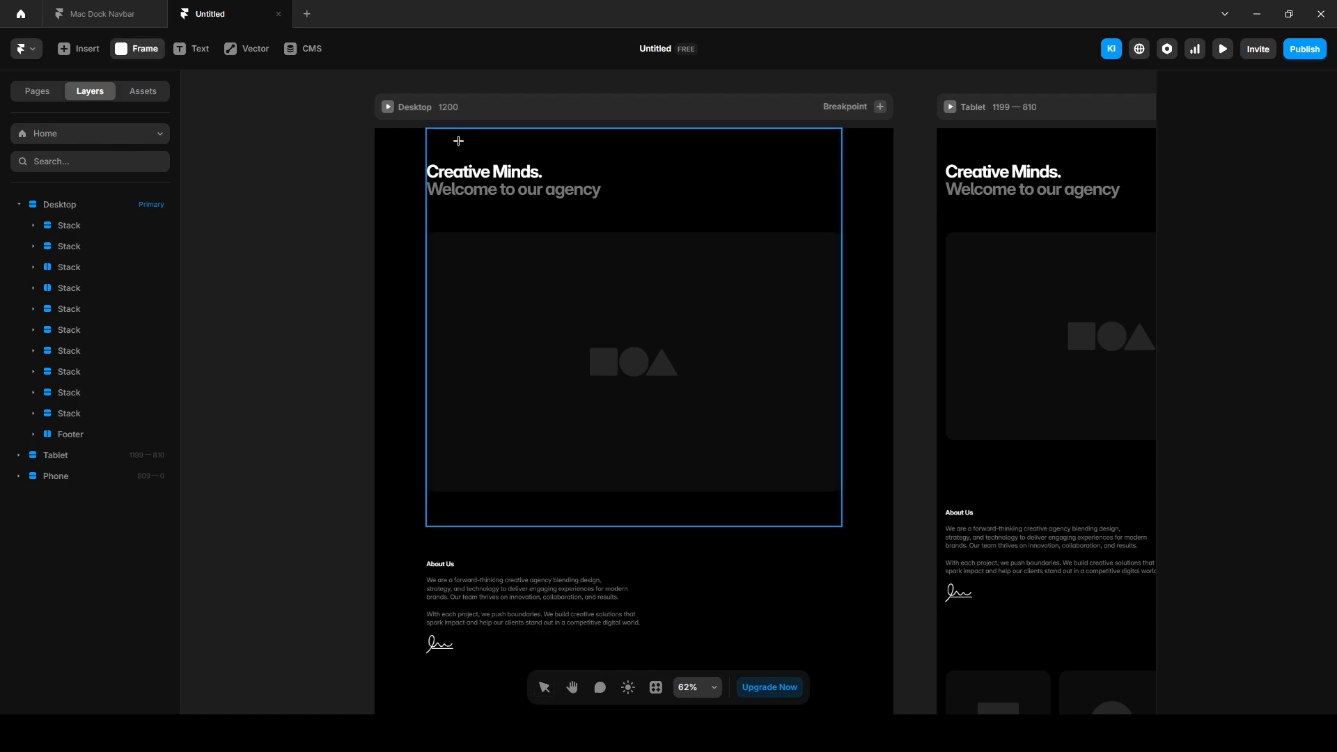
pyautogui.moveTo(442, 139); pyautogui.dragTo(801, 182)
pyautogui.moveTo(83, 246); pyautogui.dragTo(74, 208)
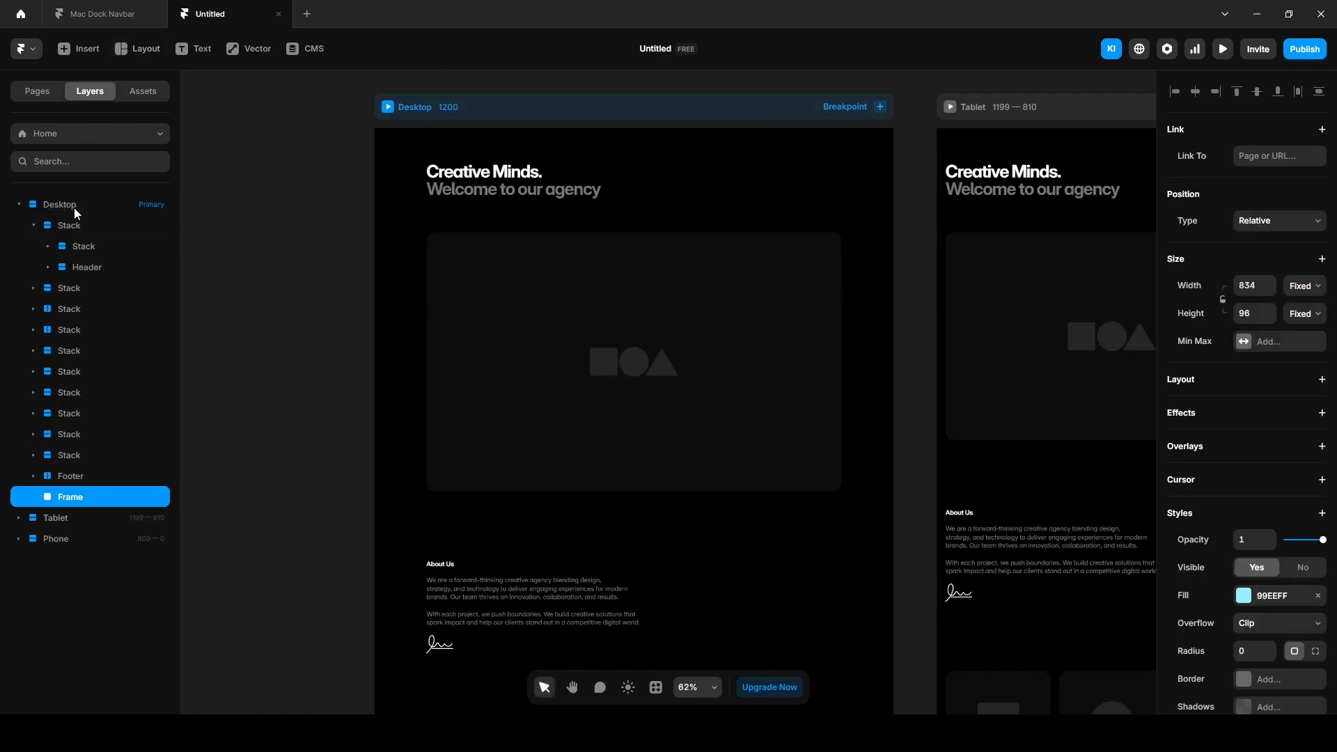
pyautogui.moveTo(72, 496); pyautogui.dragTo(79, 225)
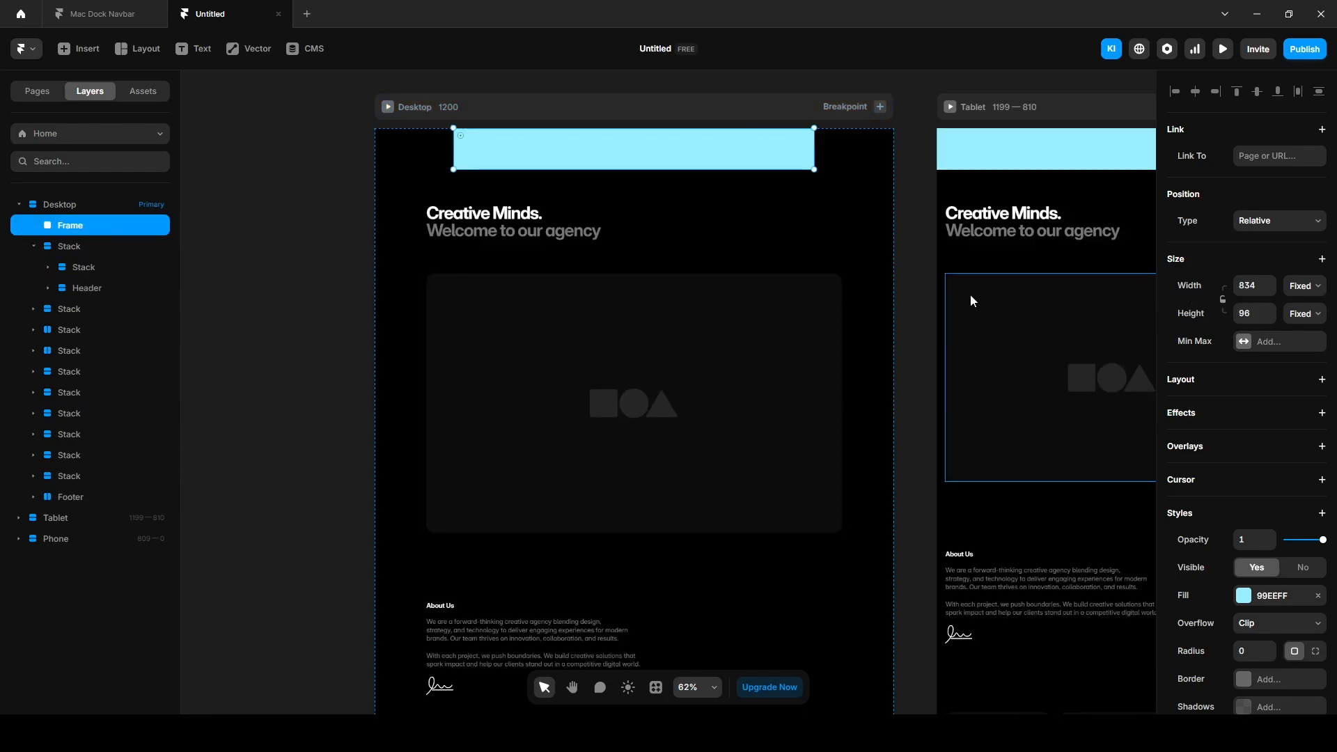
# Turn the new frame into a component named Navbar.
pyautogui.rightClick(93, 224)
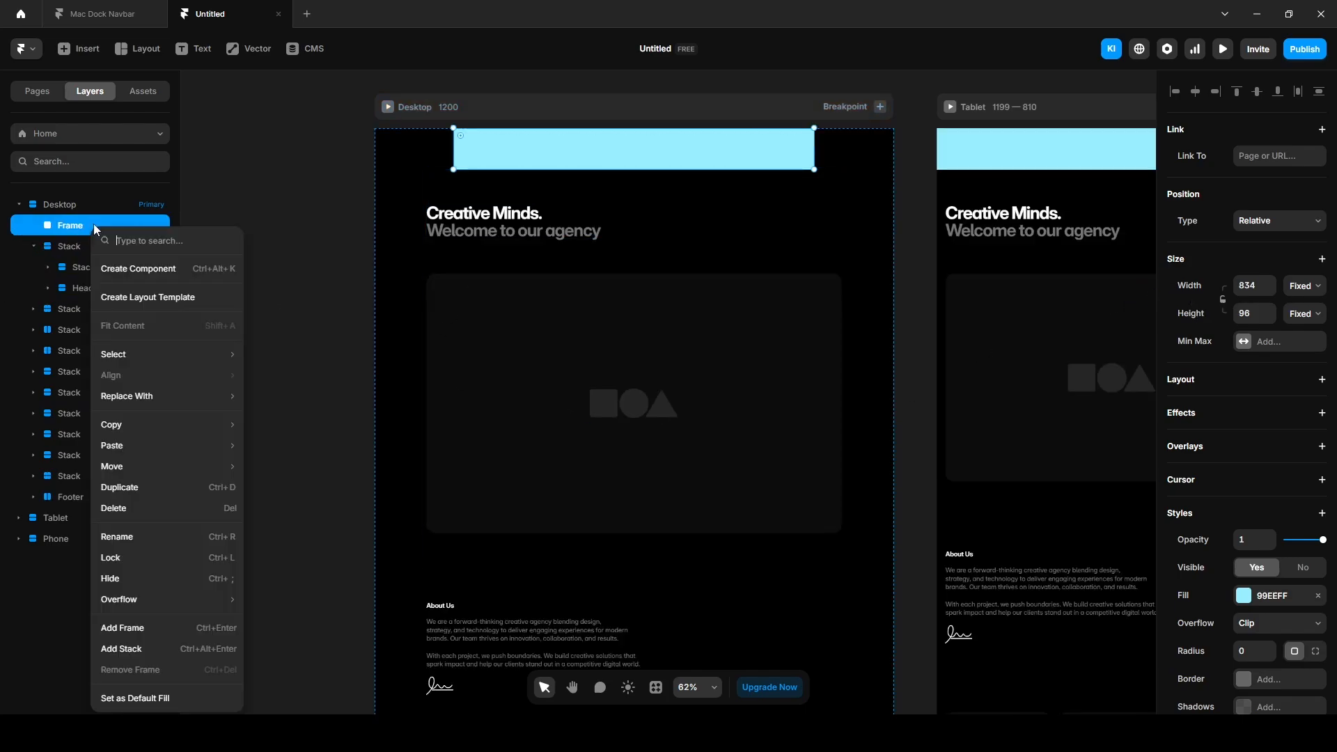
pyautogui.click(152, 270)
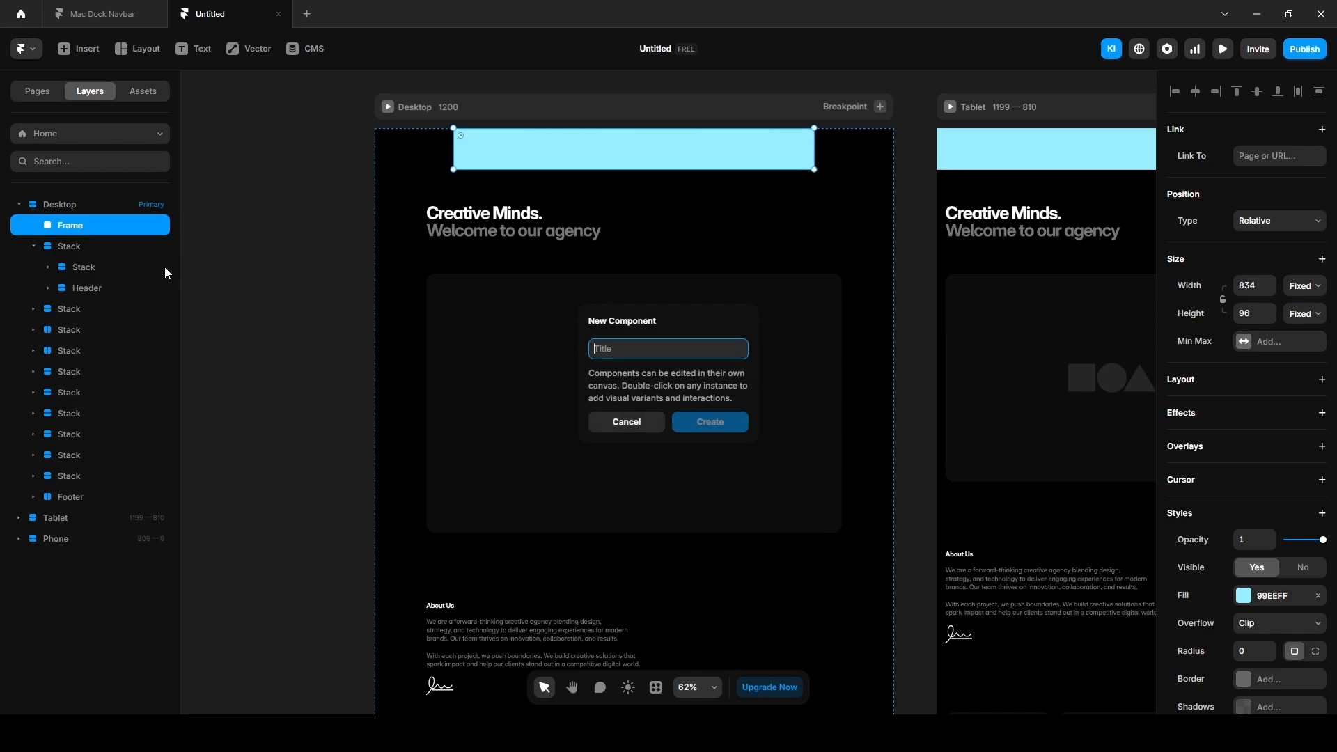
pyautogui.write('Navbar')
pyautogui.press('Return')
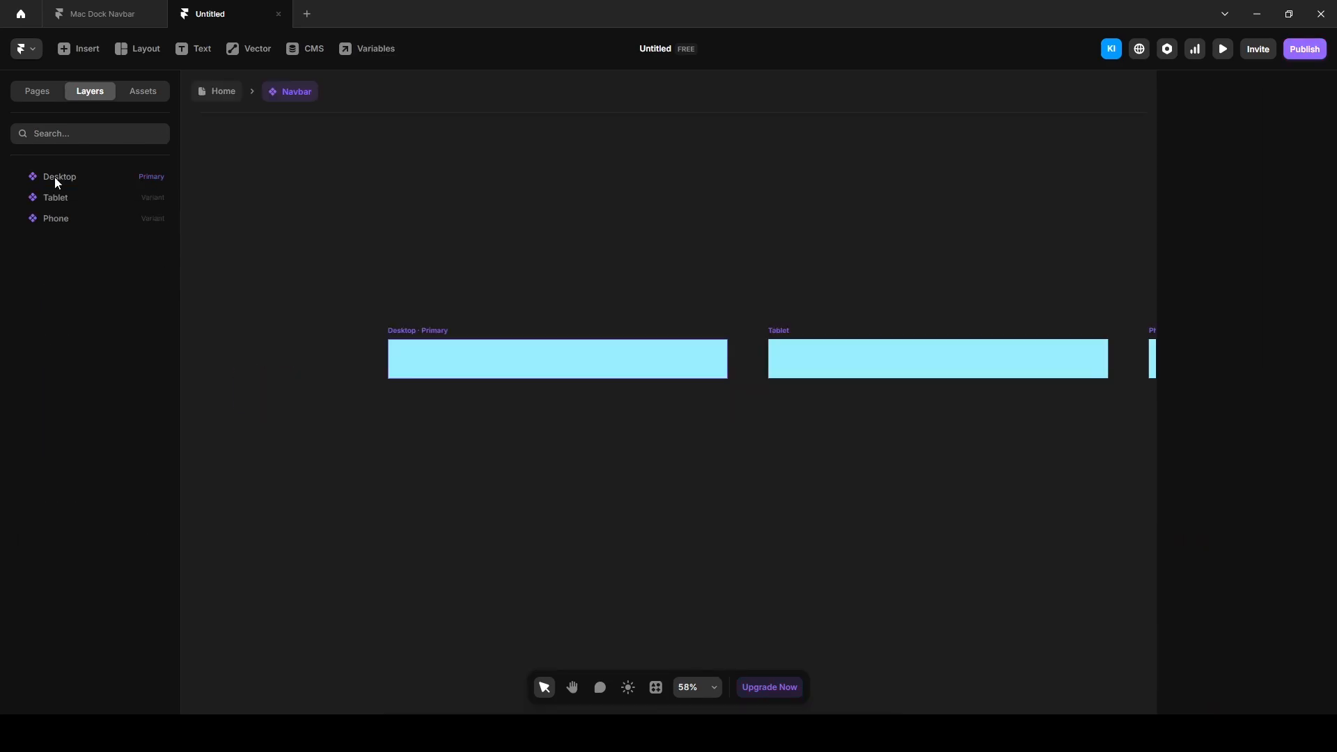
# Give the Navbar's Desktop variant a FFFFFF fill at 0% opacity and a corner radius of 20.
pyautogui.click(57, 180)
pyautogui.click(1175, 385)
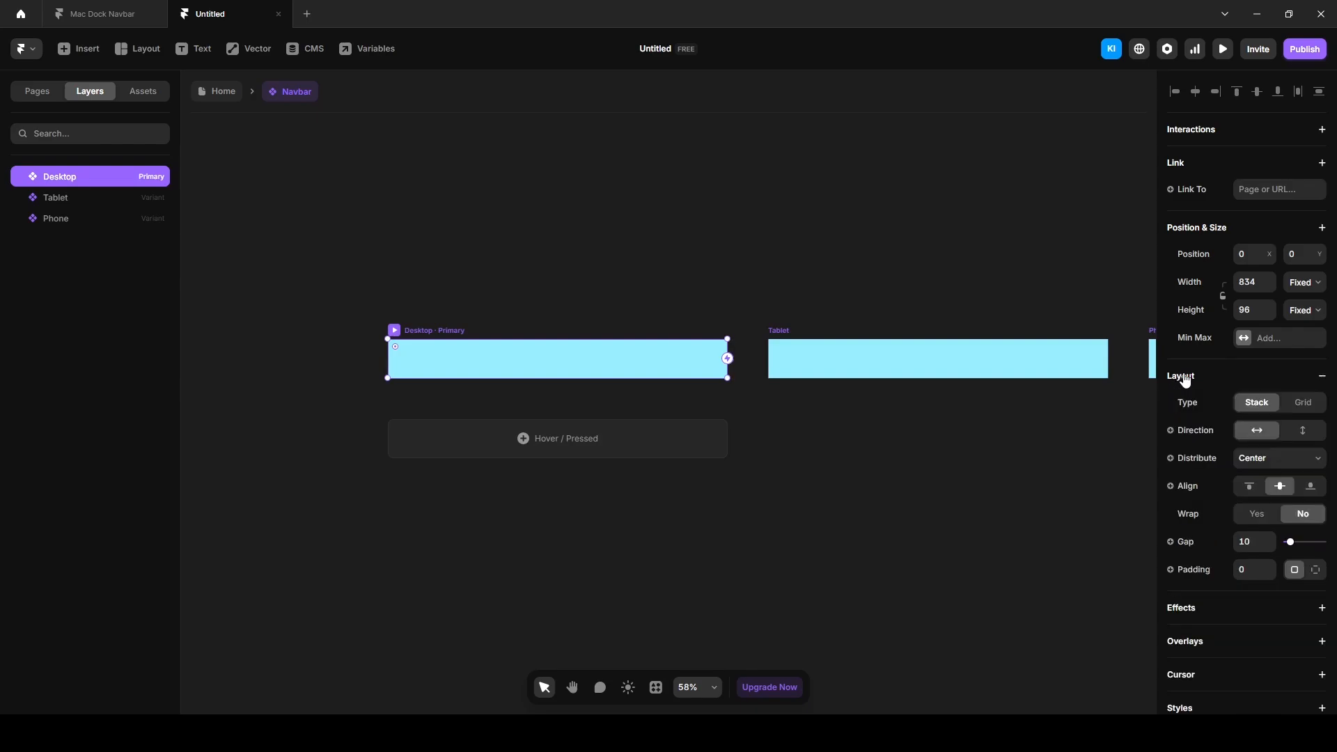
pyautogui.scroll(-3, 1206, 519)
pyautogui.scroll(-2, 1204, 518)
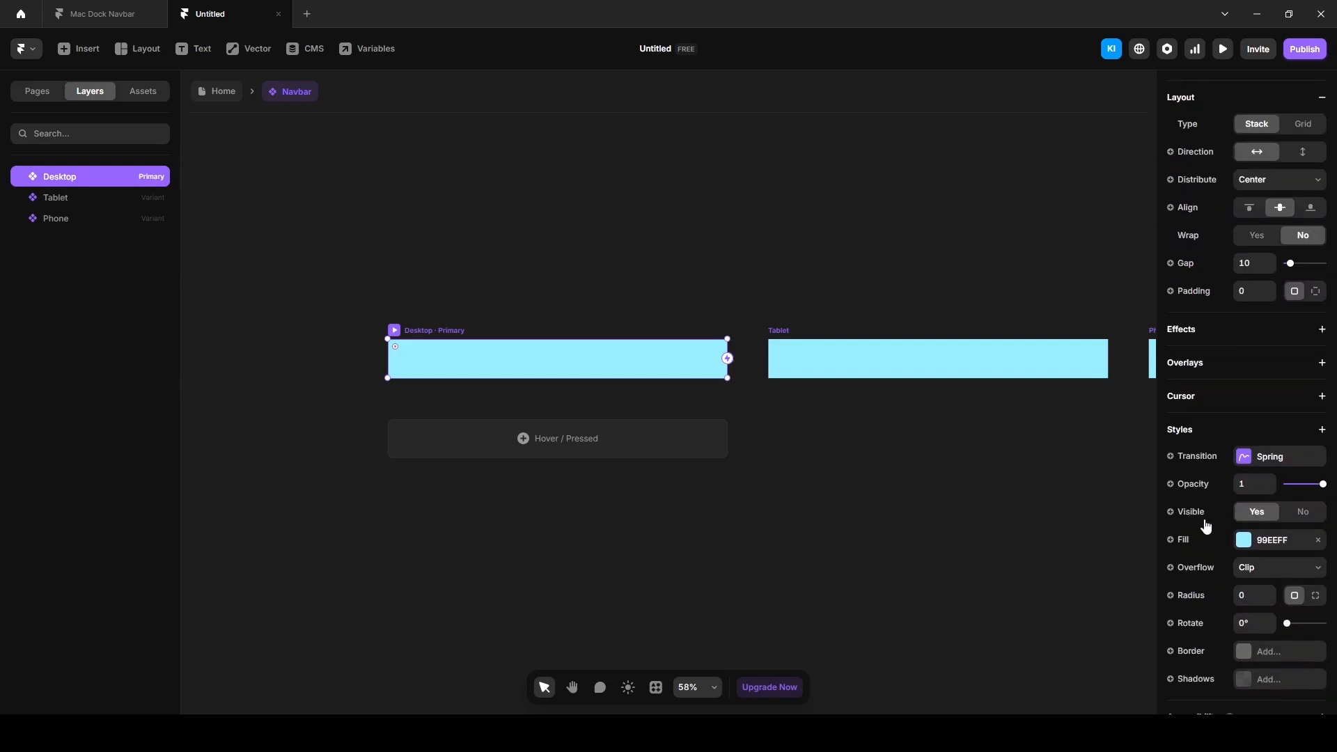
pyautogui.click(1244, 540)
pyautogui.click(1021, 529)
pyautogui.moveTo(1021, 533); pyautogui.dragTo(947, 496)
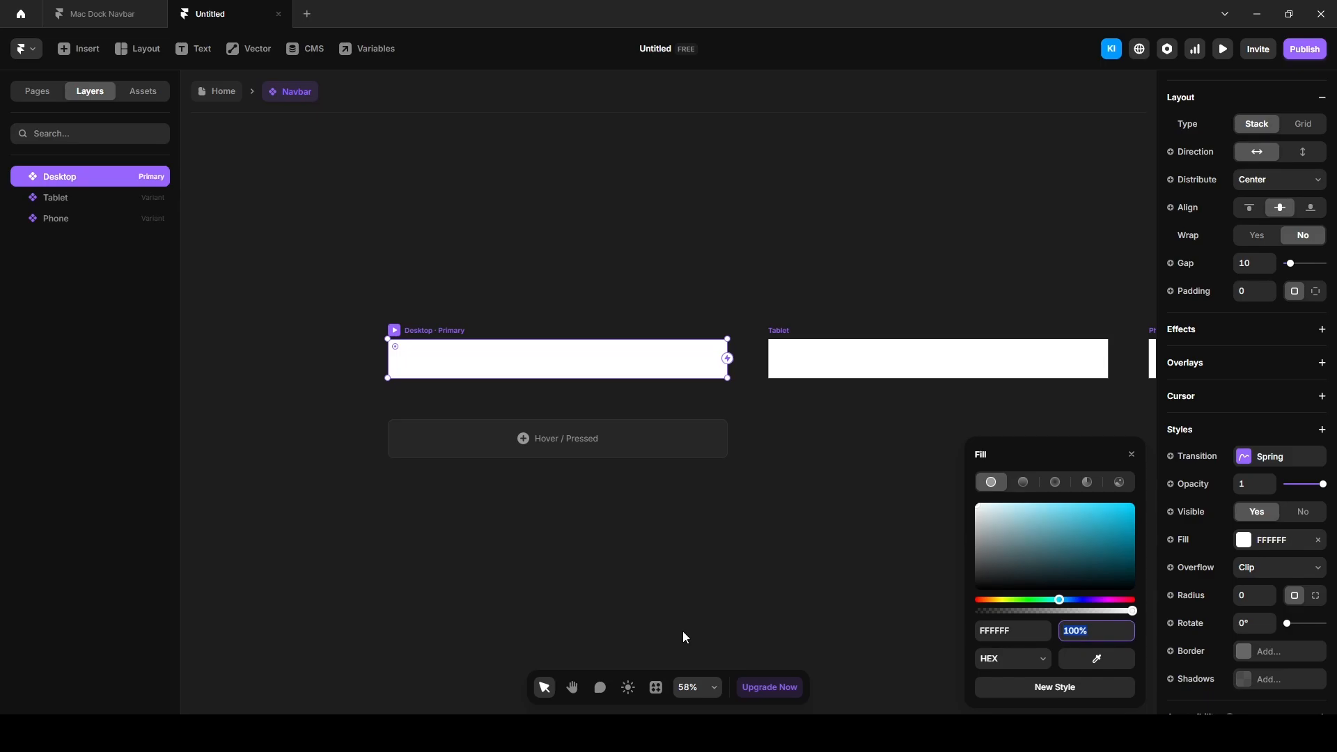
pyautogui.write('0')
pyautogui.click(1247, 597)
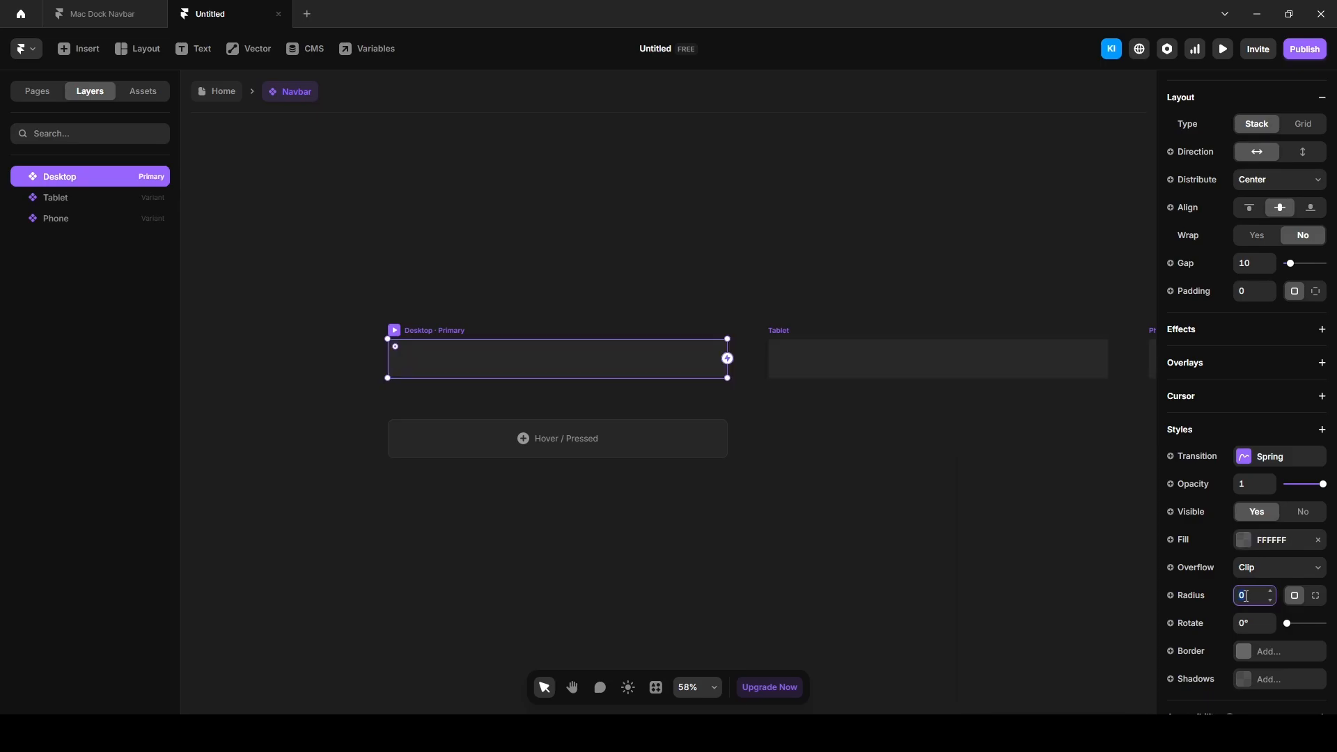
pyautogui.write('20')
pyautogui.press('Return')
# Add a solid 1-wide border to the Desktop variant, coloured FFFFFF at 30% opacity.
pyautogui.click(1246, 663)
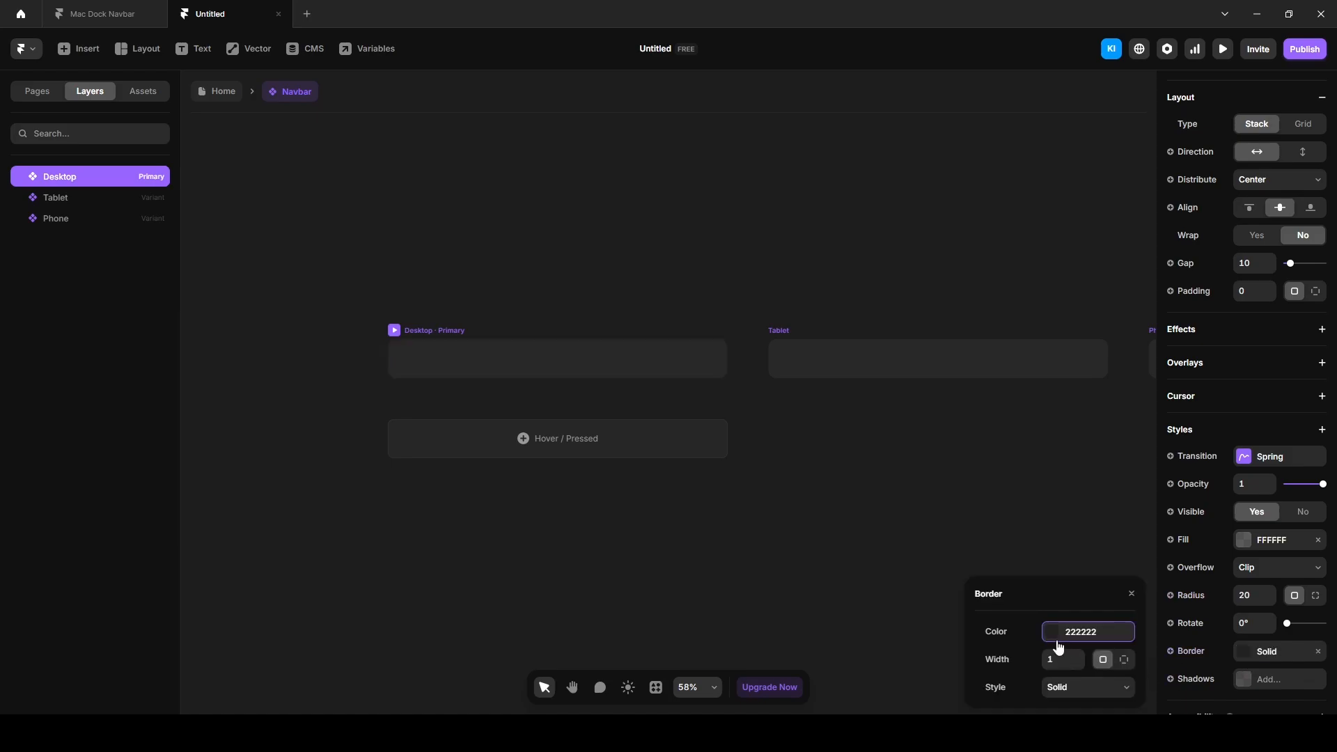
pyautogui.click(1050, 634)
pyautogui.click(977, 517)
pyautogui.moveTo(975, 514); pyautogui.dragTo(959, 491)
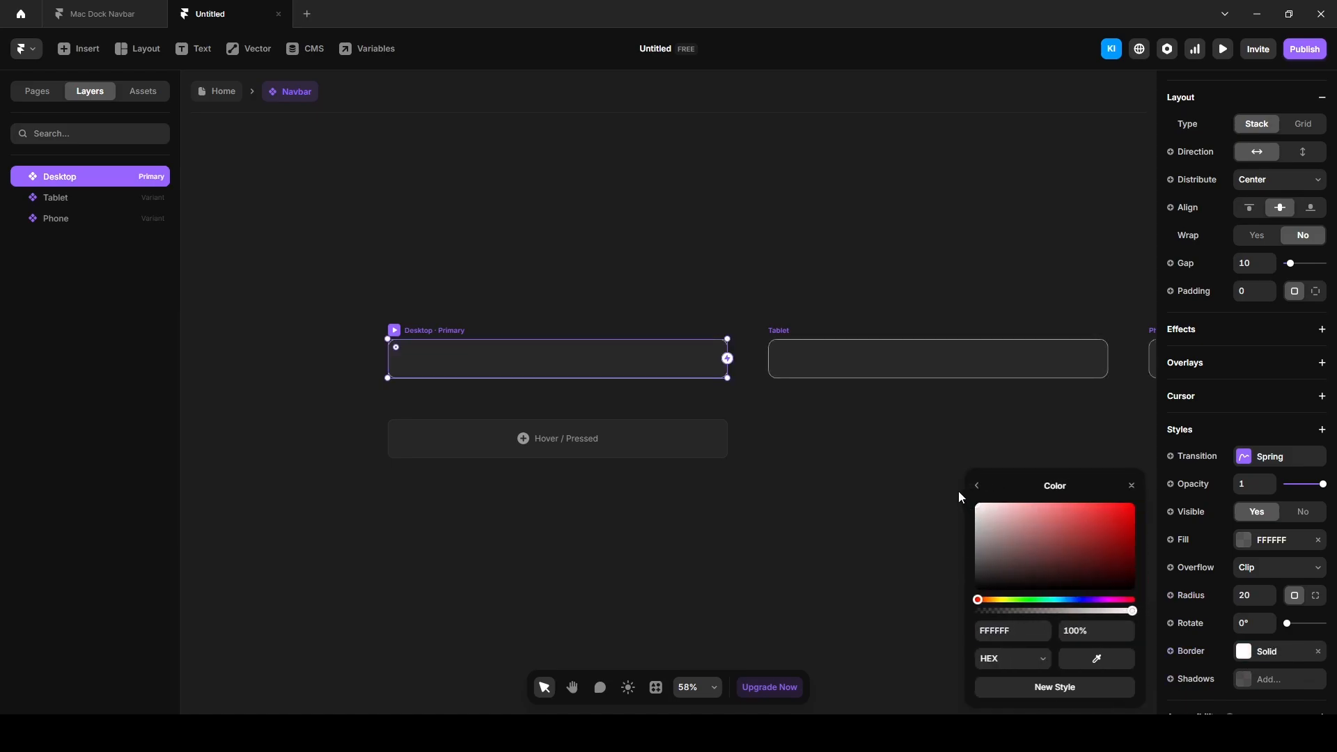
pyautogui.moveTo(1099, 632); pyautogui.dragTo(636, 635)
pyautogui.write('30')
pyautogui.press('Return')
pyautogui.click(980, 490)
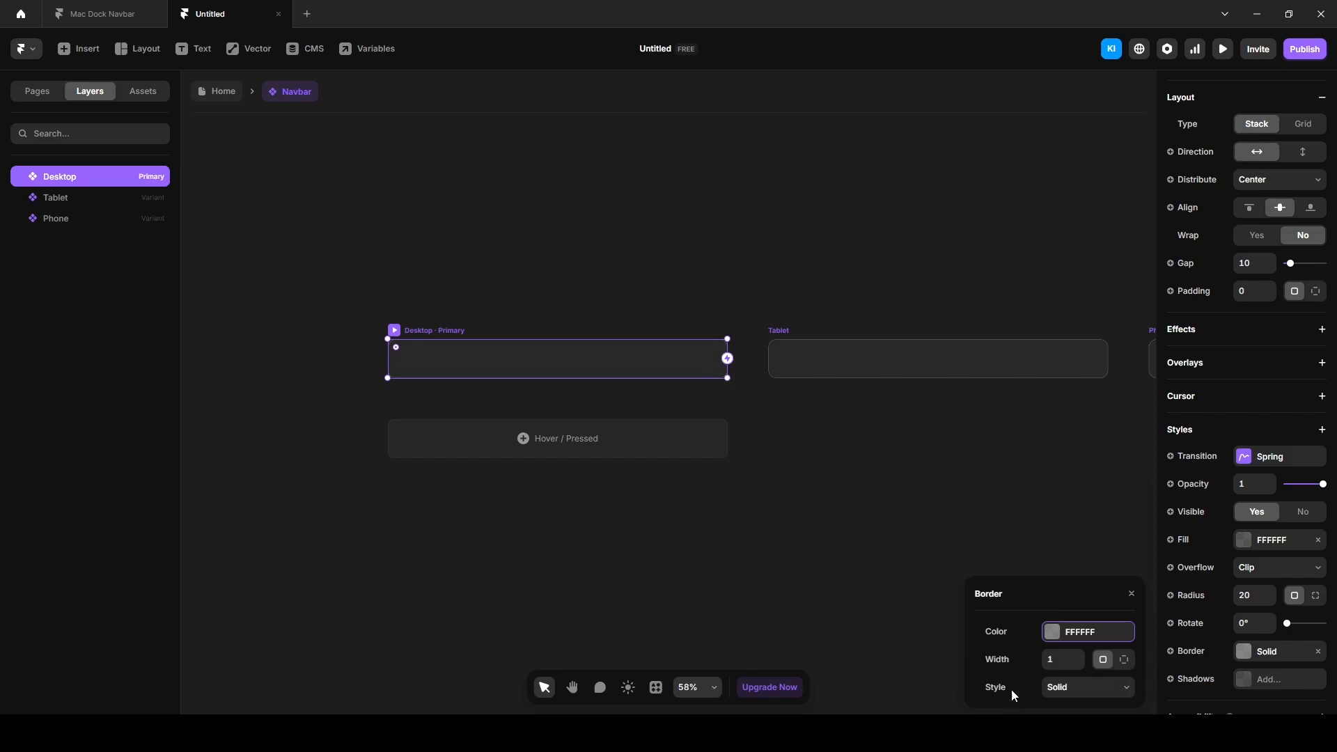
# Set individual border widths on the Desktop variant, with 0 for the right and left sides.
pyautogui.click(1121, 660)
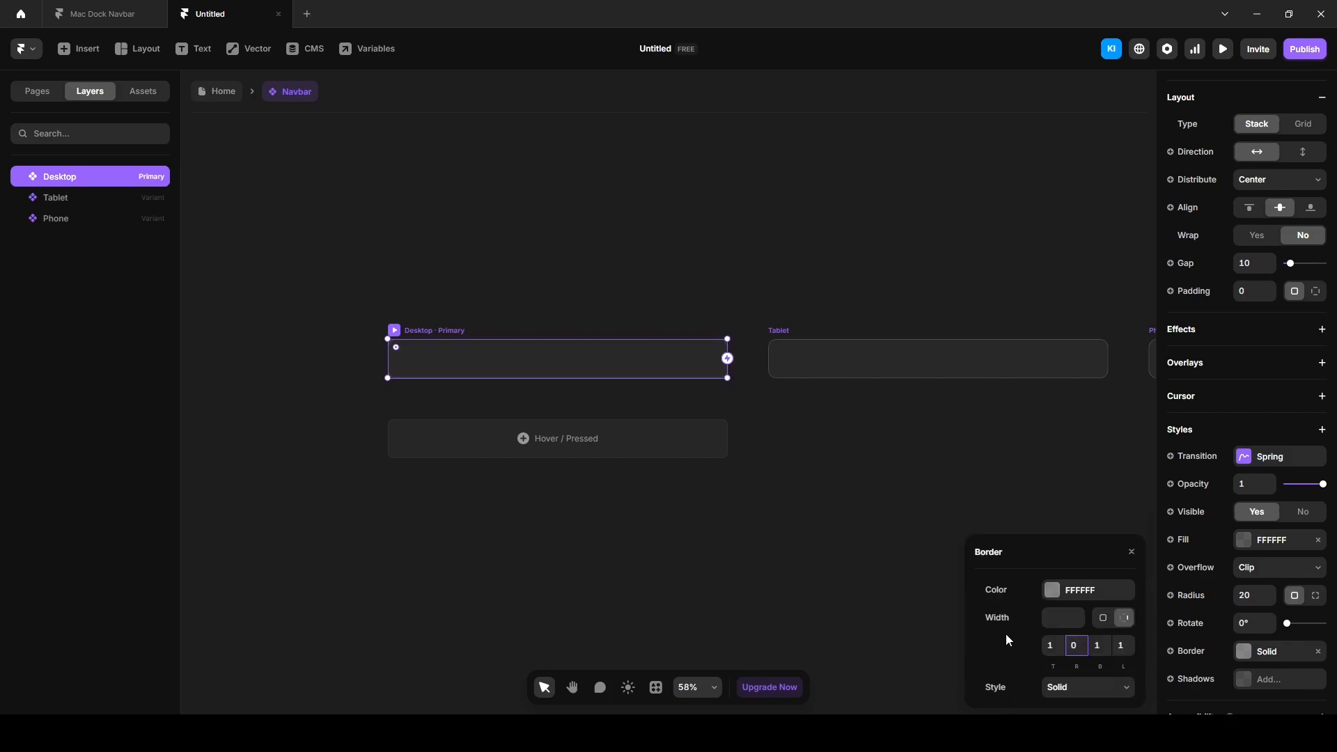
pyautogui.click(1122, 648)
pyautogui.write('0')
pyautogui.press('Return')
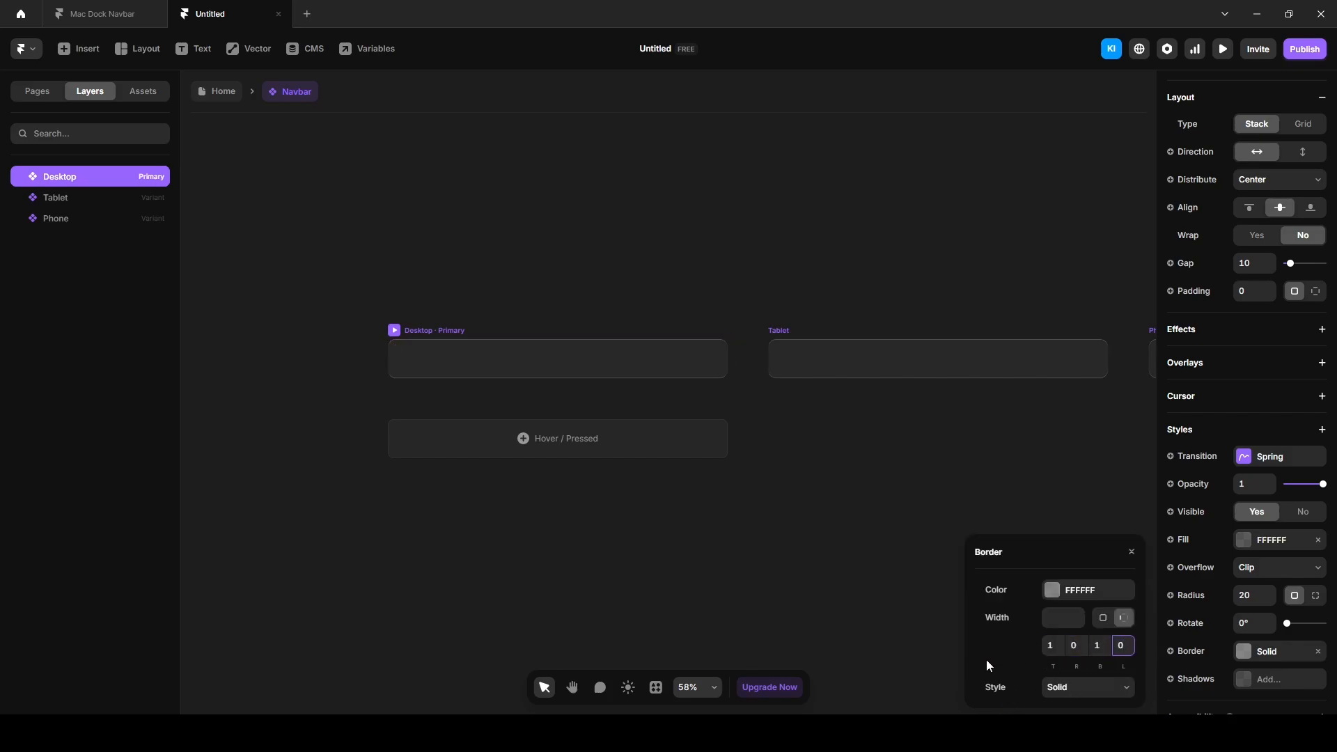
pyautogui.click(884, 606)
# Search the plugins for "icons" and launch the Obra Icons plugin.
pyautogui.scroll(3, 425, 369)
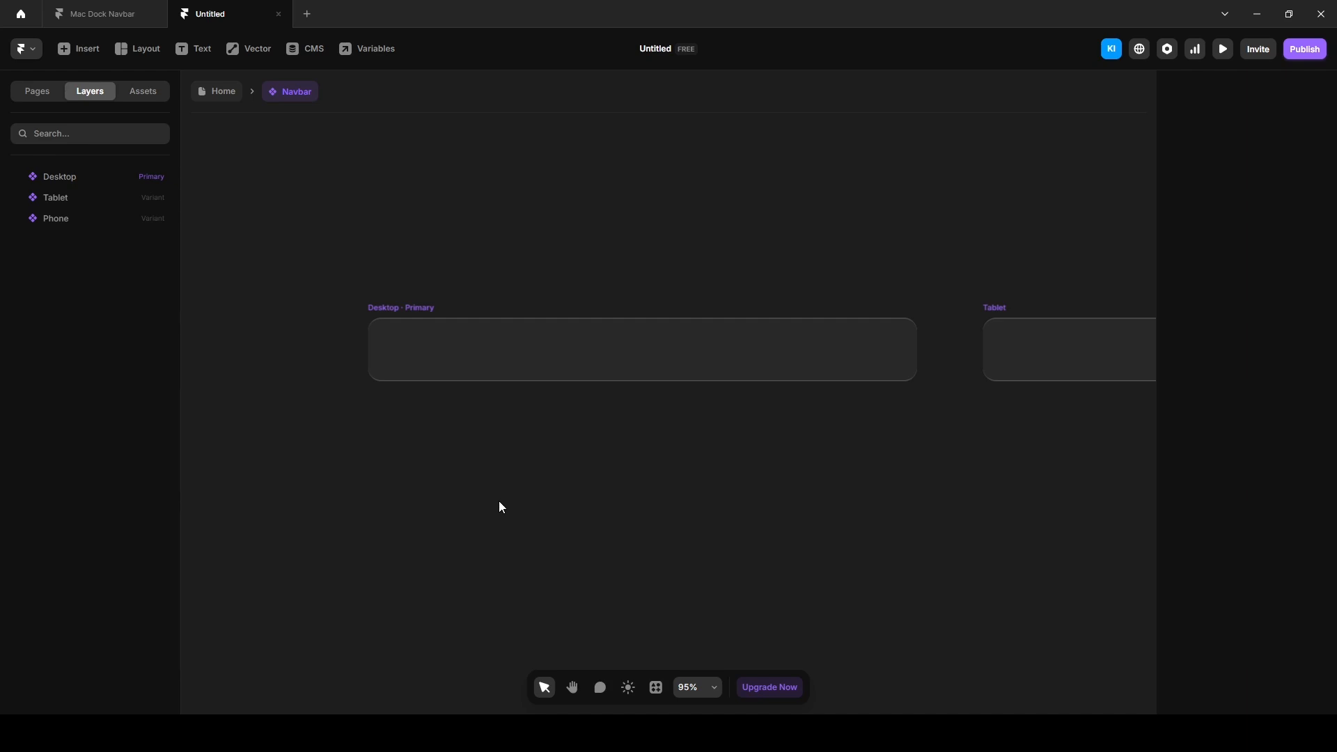
pyautogui.click(33, 56)
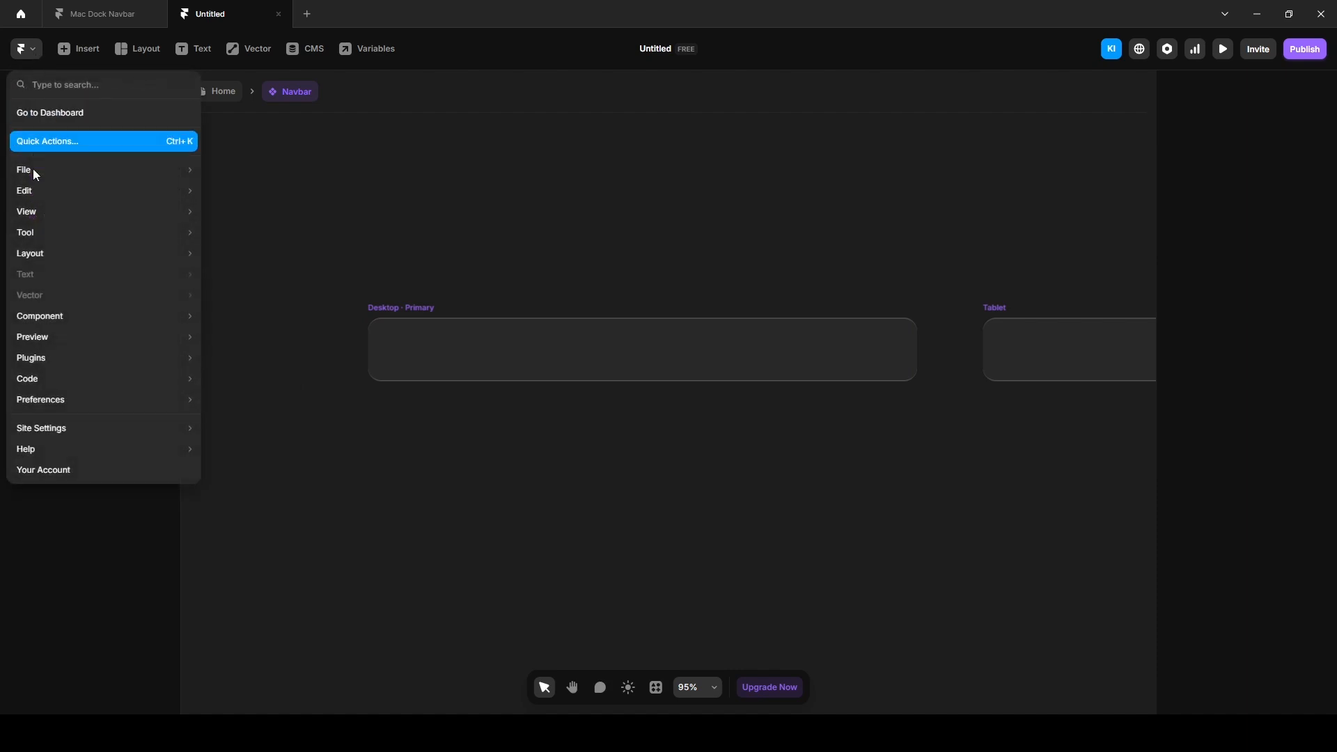
pyautogui.moveTo(43, 360)
pyautogui.click(239, 358)
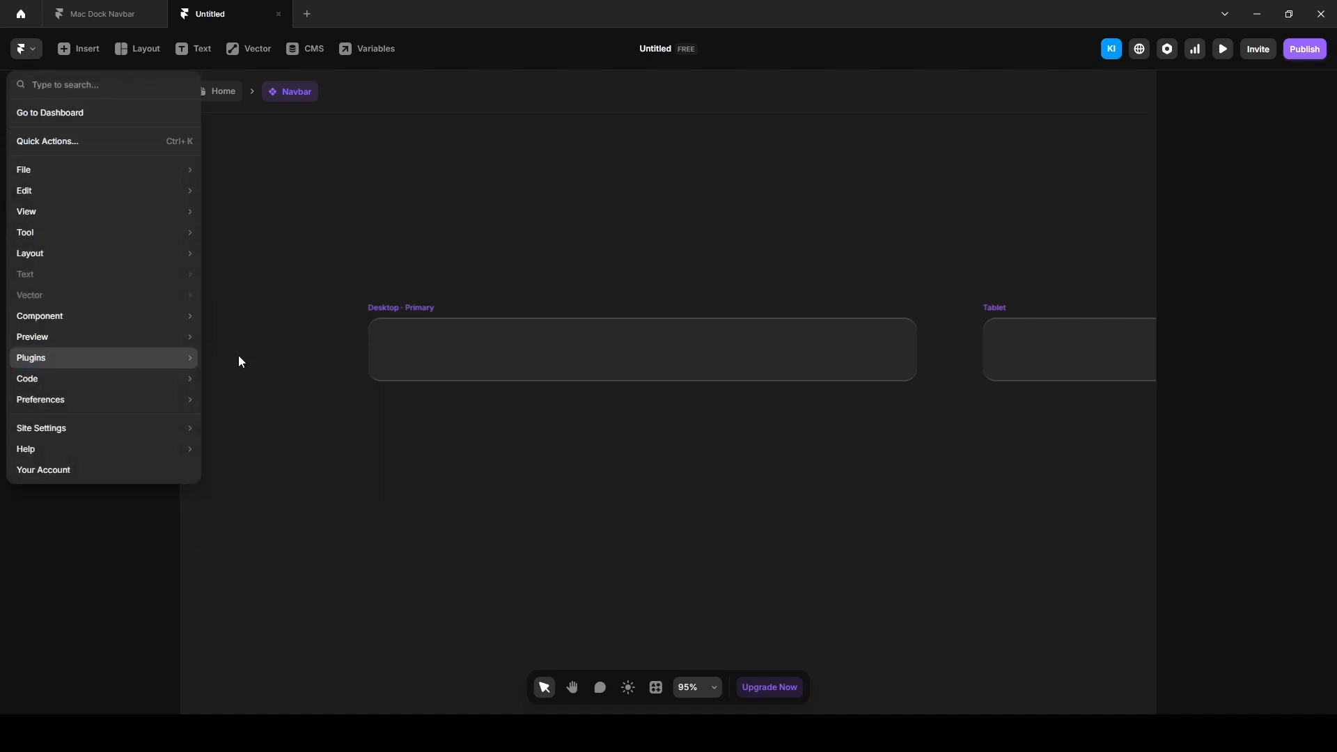
pyautogui.write('icons')
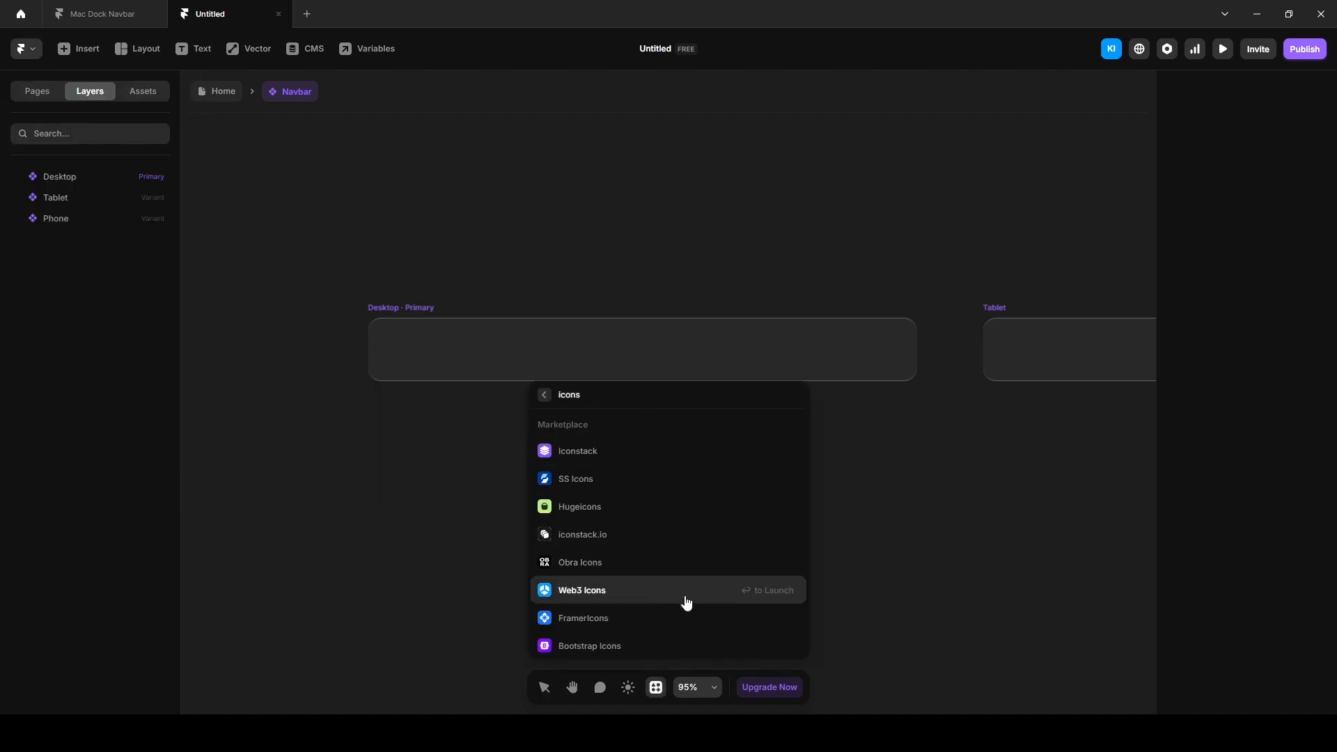
pyautogui.scroll(-3, 683, 603)
pyautogui.press('Up')
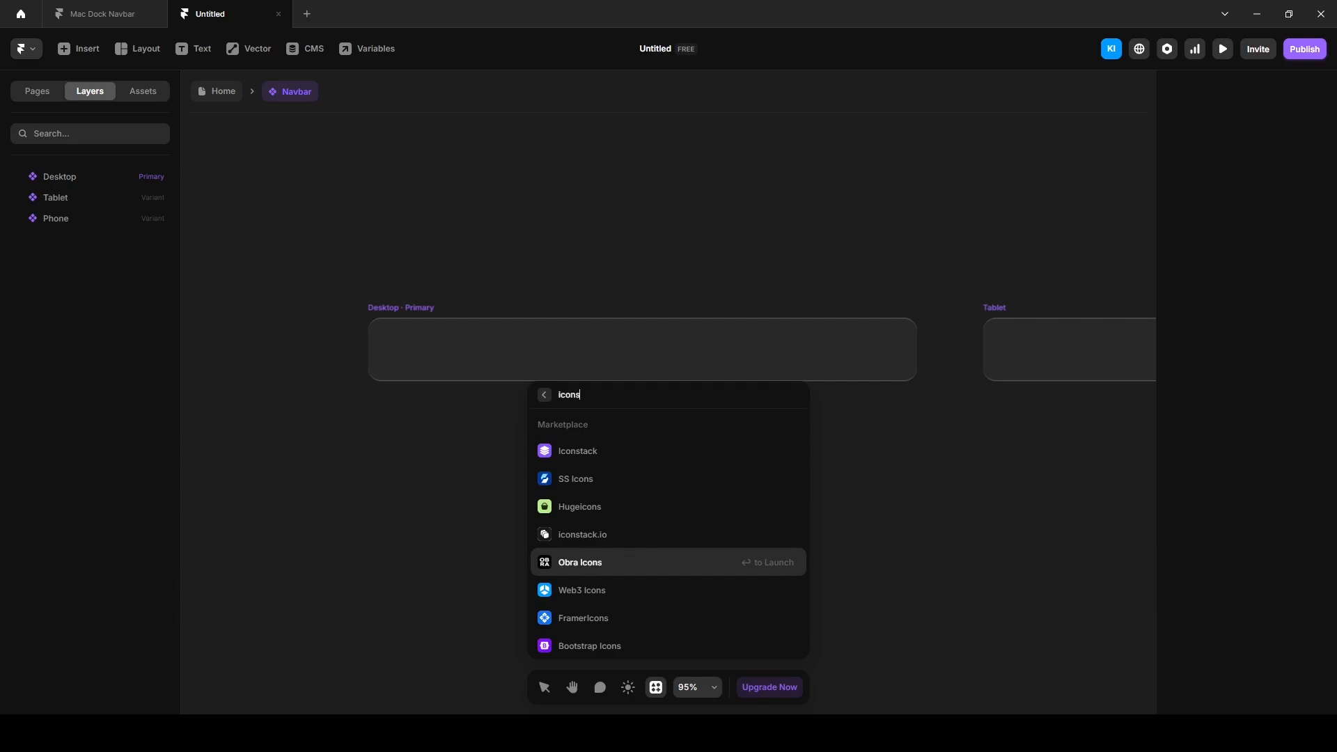
pyautogui.press('Return')
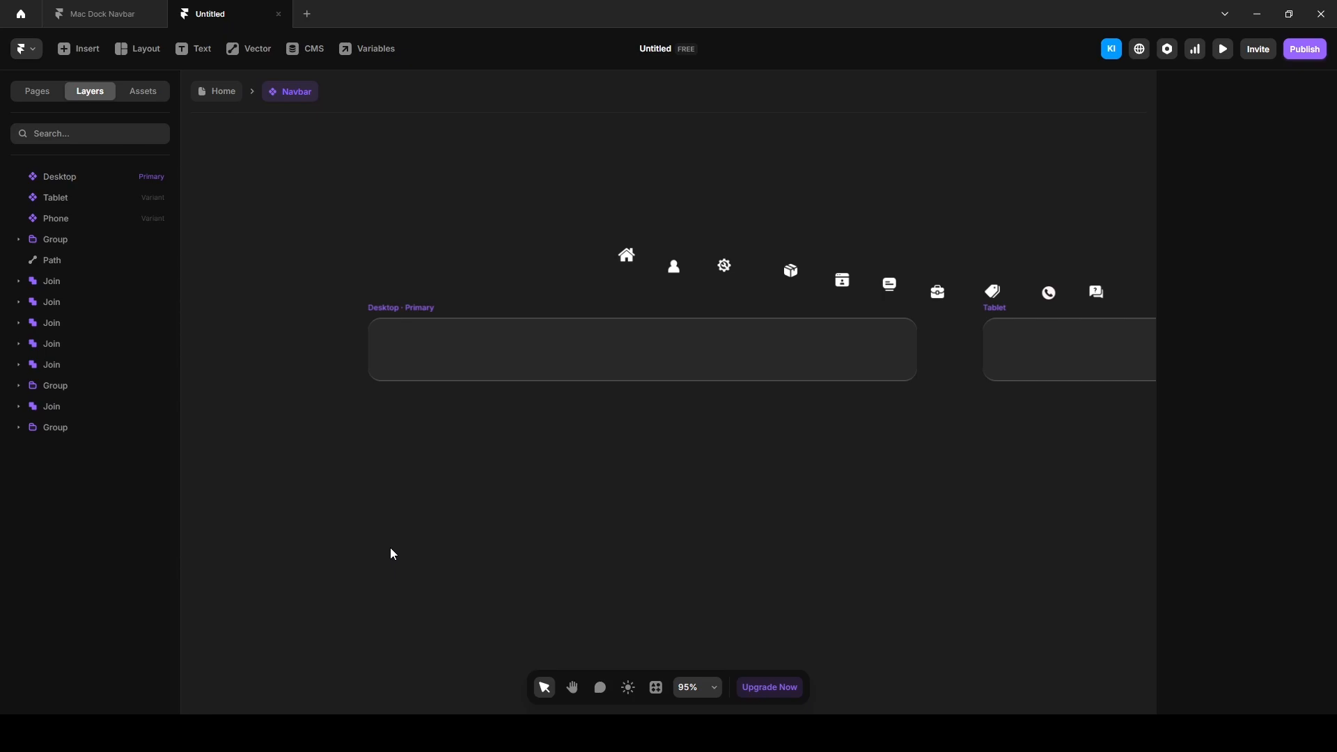
# Rename the icon layers in order as Home, About, Services, Products, Portfolio, Blog, Careers, Pricing, Contact and Faq.
pyautogui.doubleClick(47, 240)
pyautogui.write('Home')
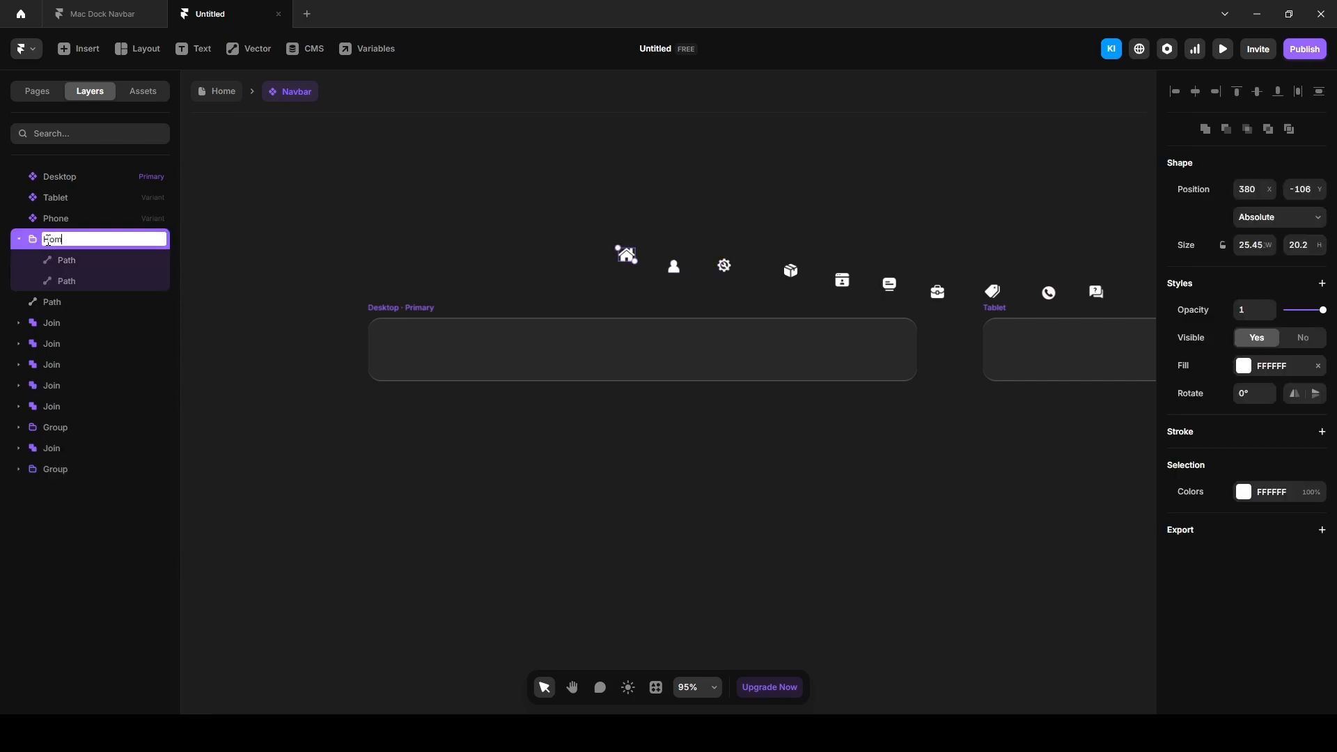
pyautogui.press('Return')
pyautogui.doubleClick(44, 260)
pyautogui.write('About')
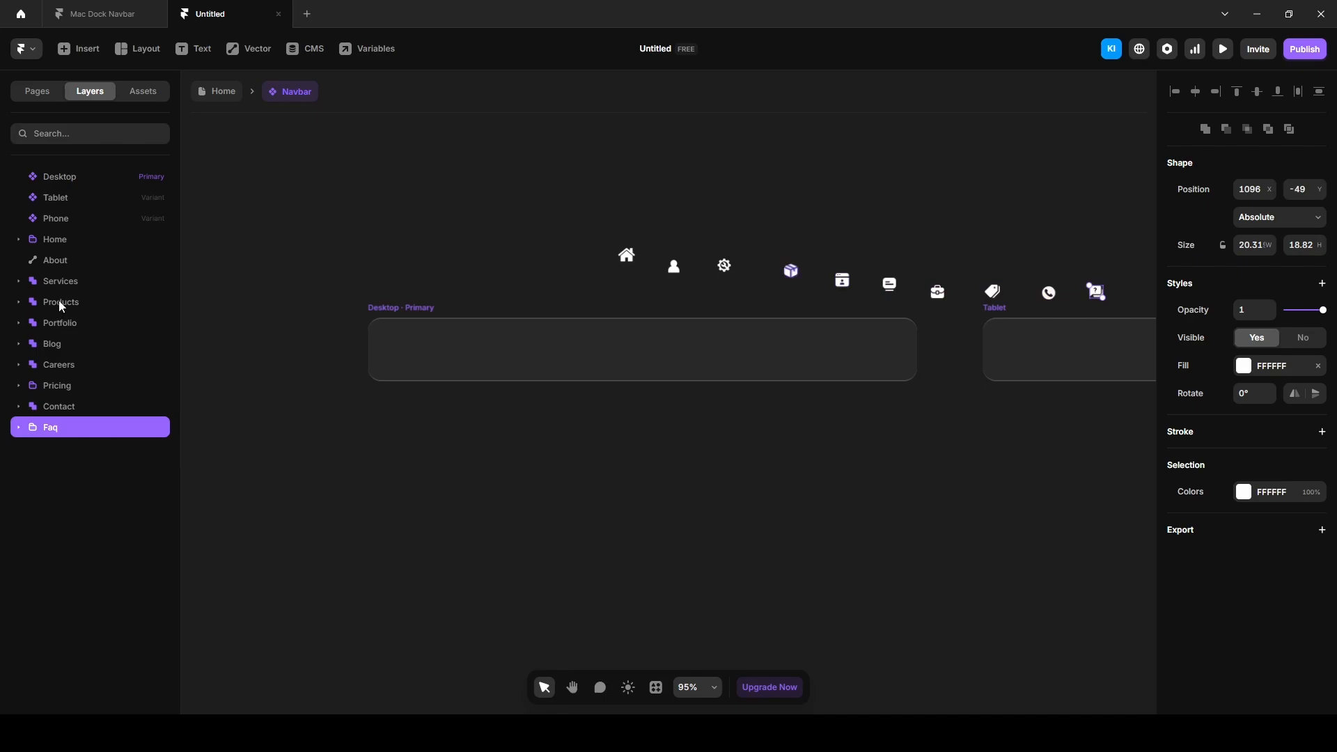
# Move all ten icon layers, Home through Faq, into the Desktop variant.
pyautogui.keyDown('shift'); pyautogui.click(53, 244); pyautogui.keyUp('shift')
pyautogui.moveTo(54, 244); pyautogui.dragTo(63, 174)
pyautogui.click(597, 464)
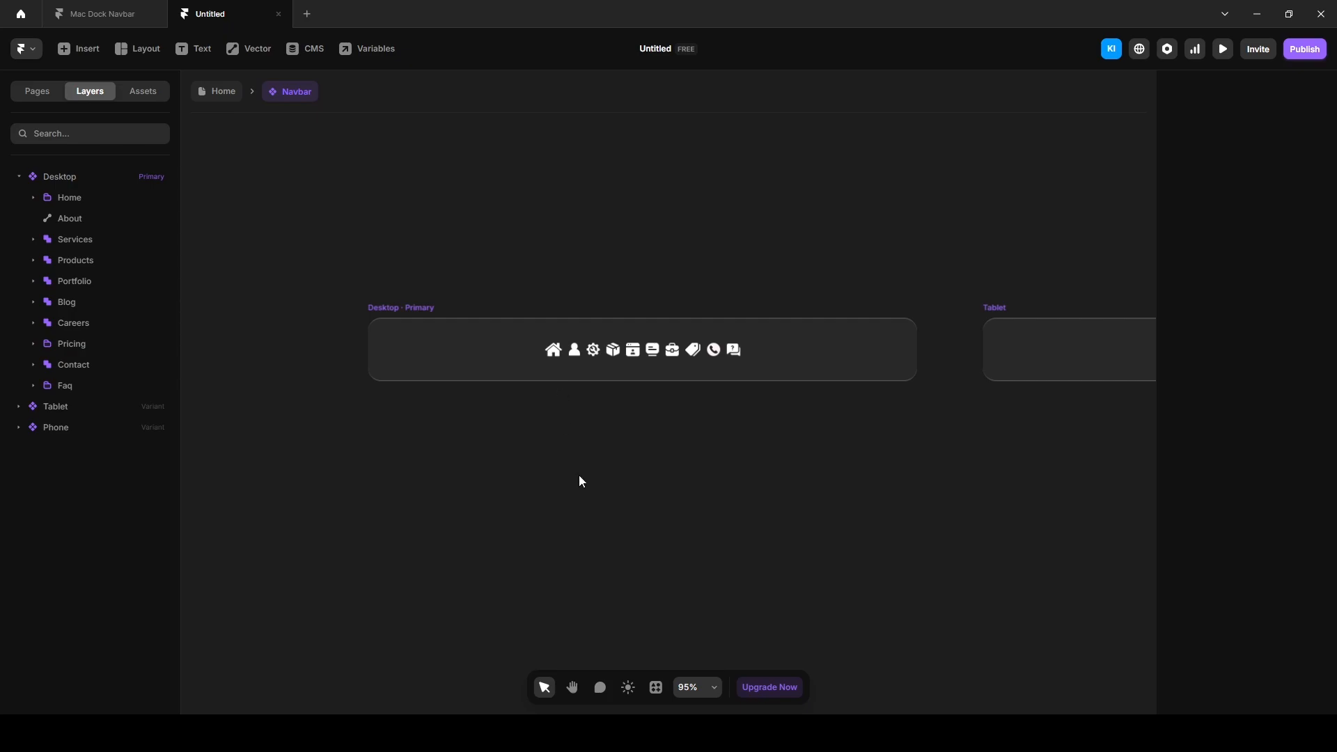
# Add a text layer reading "Home" on the canvas below the Desktop variant.
pyautogui.press('t')
pyautogui.click(559, 422)
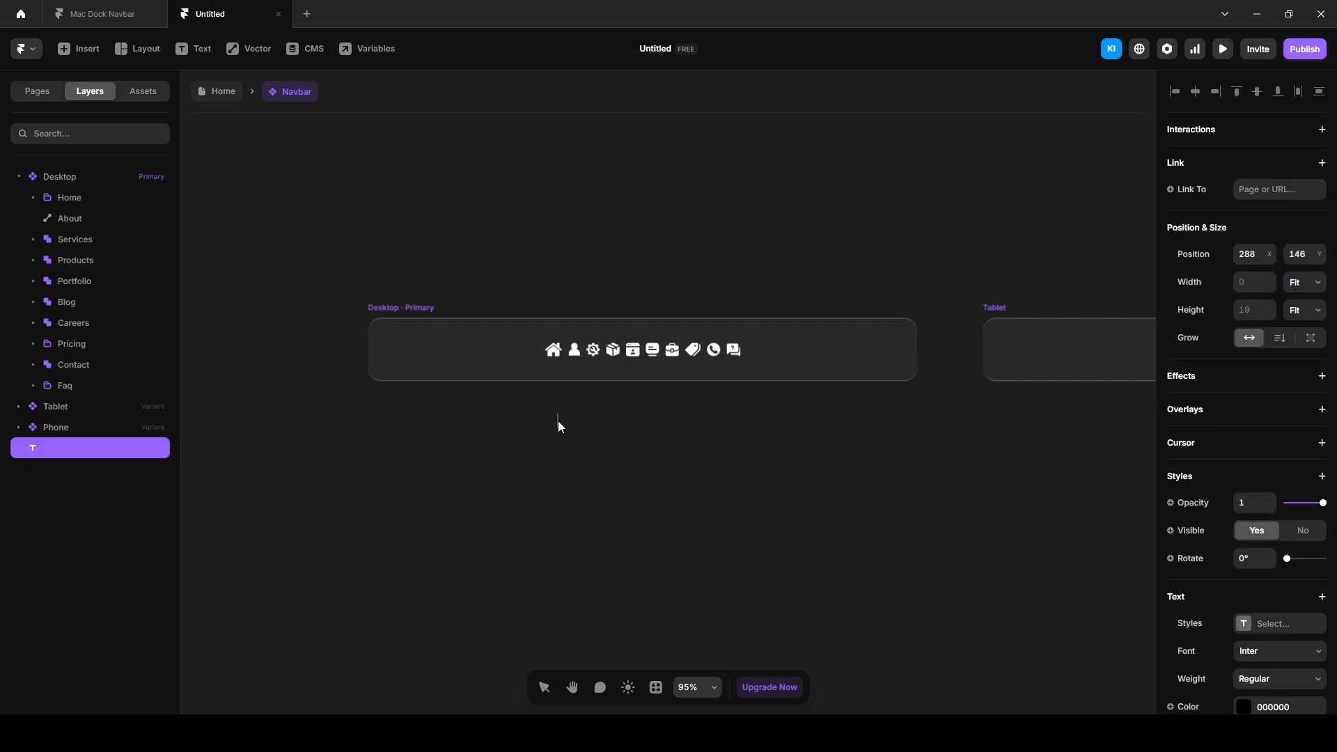
pyautogui.write('Home')
# Style the Home text with Light weight, colour FFFFFF and a size of 12 px.
pyautogui.hotkey('ctrl', 'a')
pyautogui.click(1247, 681)
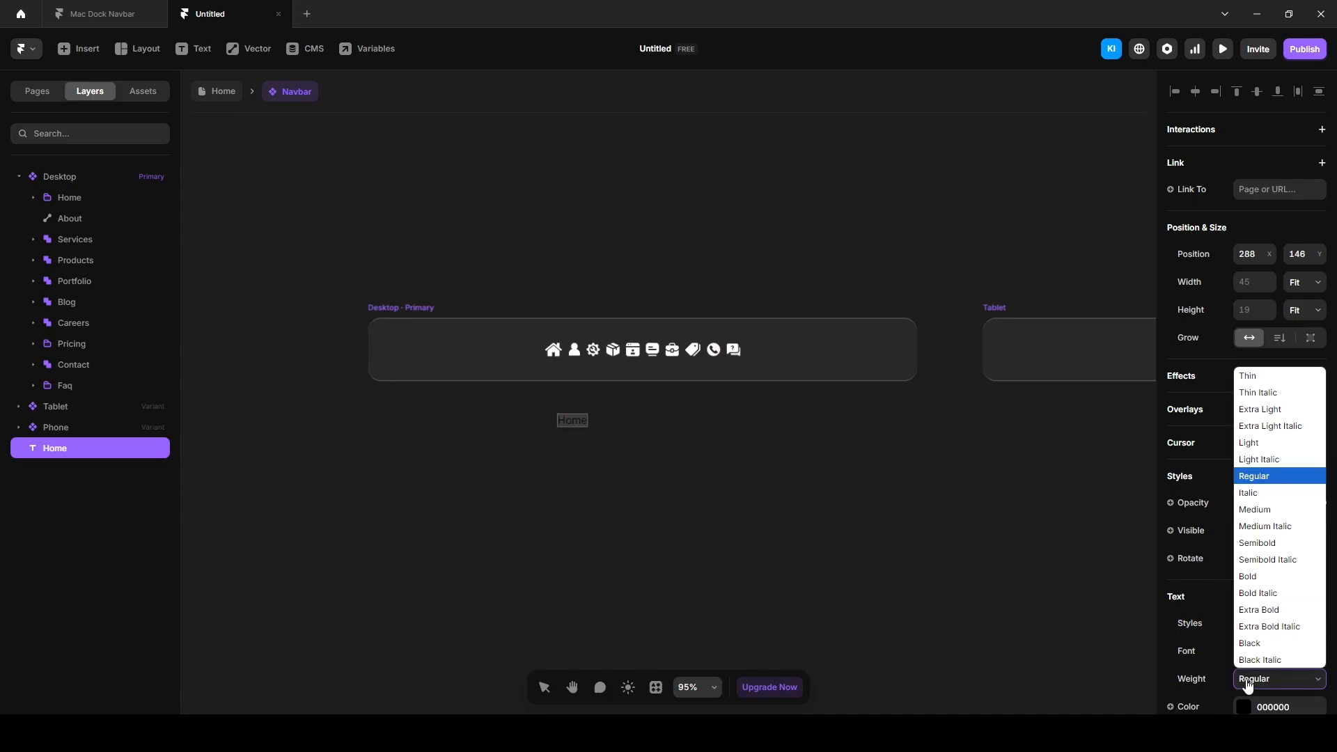
pyautogui.click(1262, 446)
pyautogui.scroll(-1, 1247, 627)
pyautogui.click(1244, 637)
pyautogui.moveTo(1081, 545); pyautogui.dragTo(963, 499)
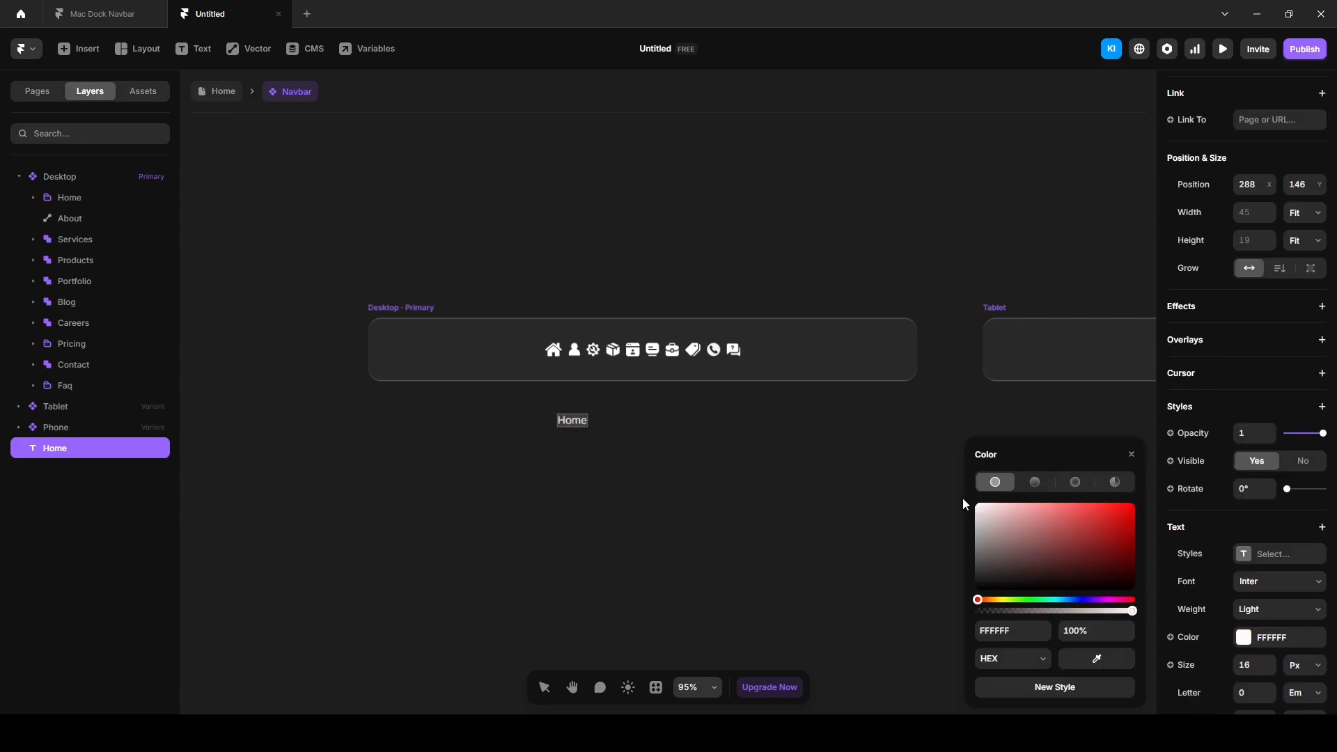
pyautogui.click(1254, 665)
pyautogui.write('12')
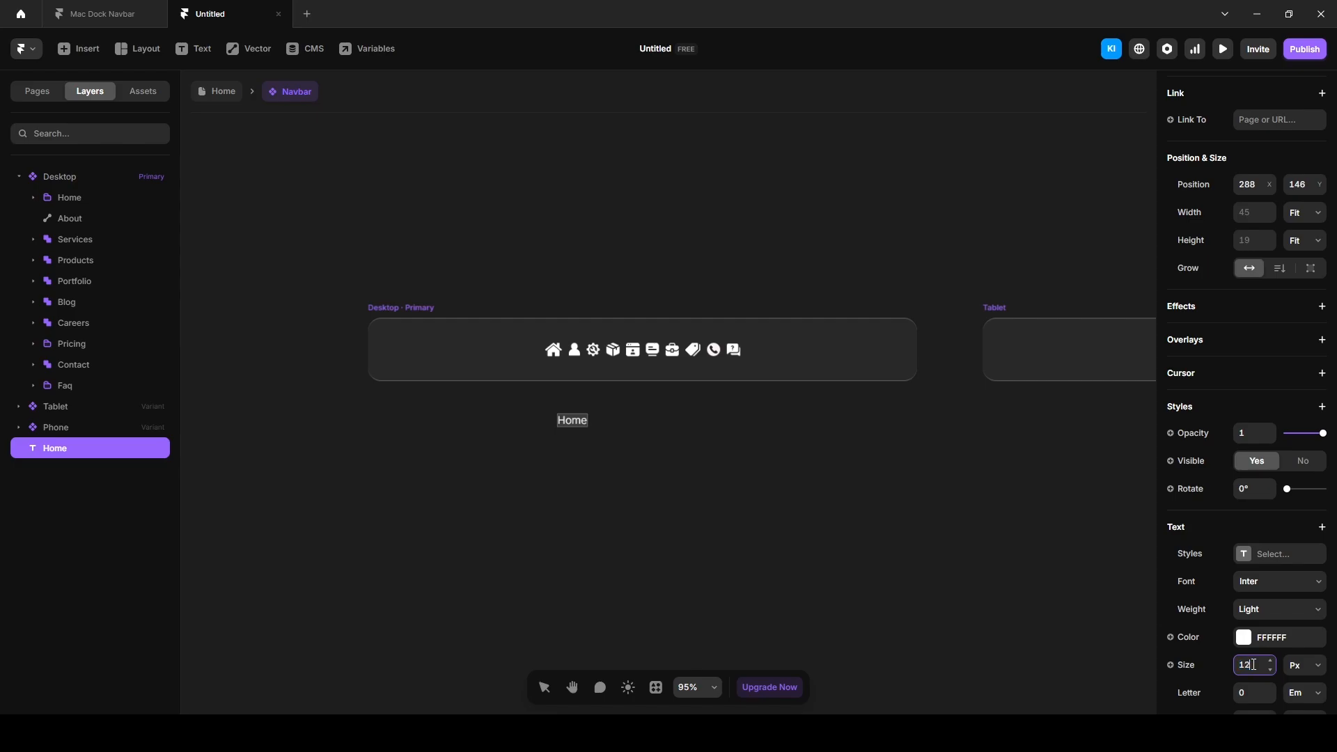
pyautogui.press('Return')
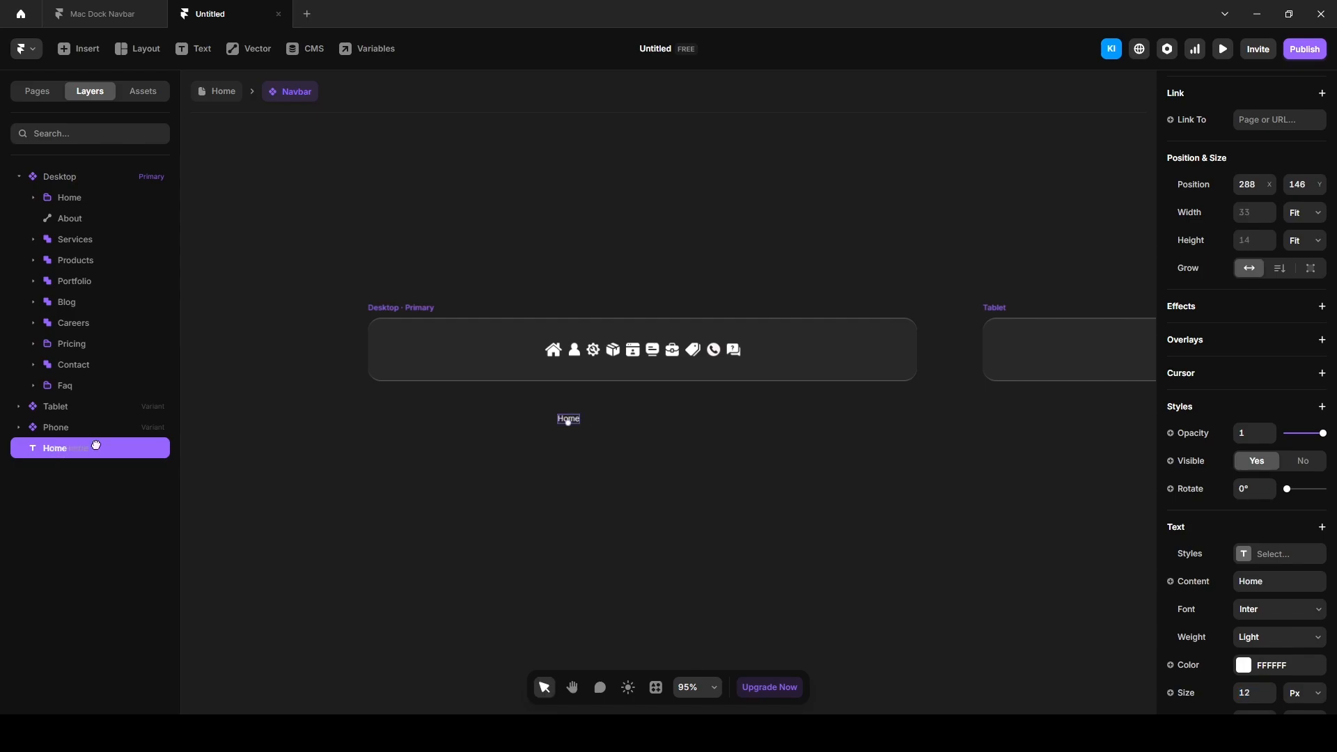
# Move the Home text into the Desktop variant directly after the Home icon and duplicate it nine times.
pyautogui.moveTo(97, 445); pyautogui.dragTo(87, 208)
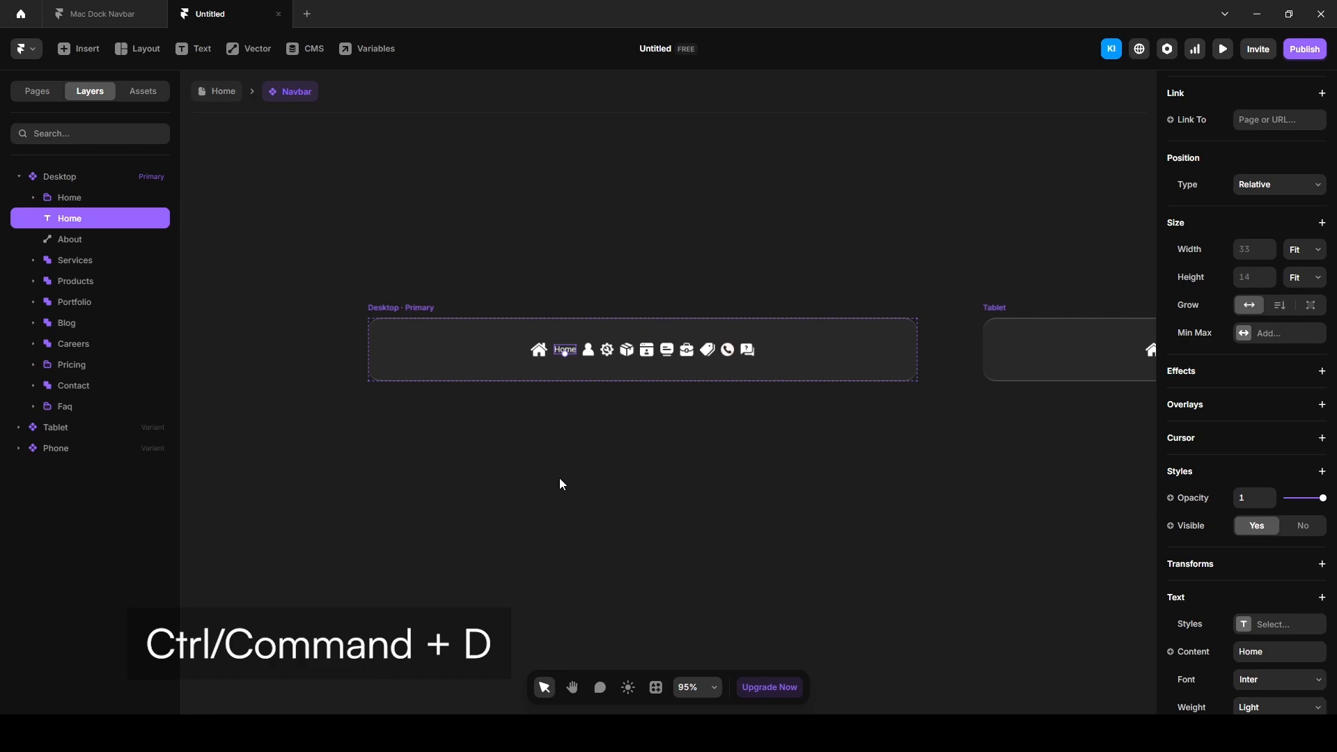
pyautogui.hotkey('ctrl', 'd')
pyautogui.hotkey('ctrl', 'd')
pyautogui.hotkey('ctrl', 'd')
pyautogui.hotkey('ctrl', 'd')
pyautogui.hotkey('ctrl', 'd')
pyautogui.hotkey('ctrl', 'd')
pyautogui.hotkey('ctrl', 'd')
pyautogui.hotkey('ctrl', 'd')
pyautogui.hotkey('ctrl', 'd')
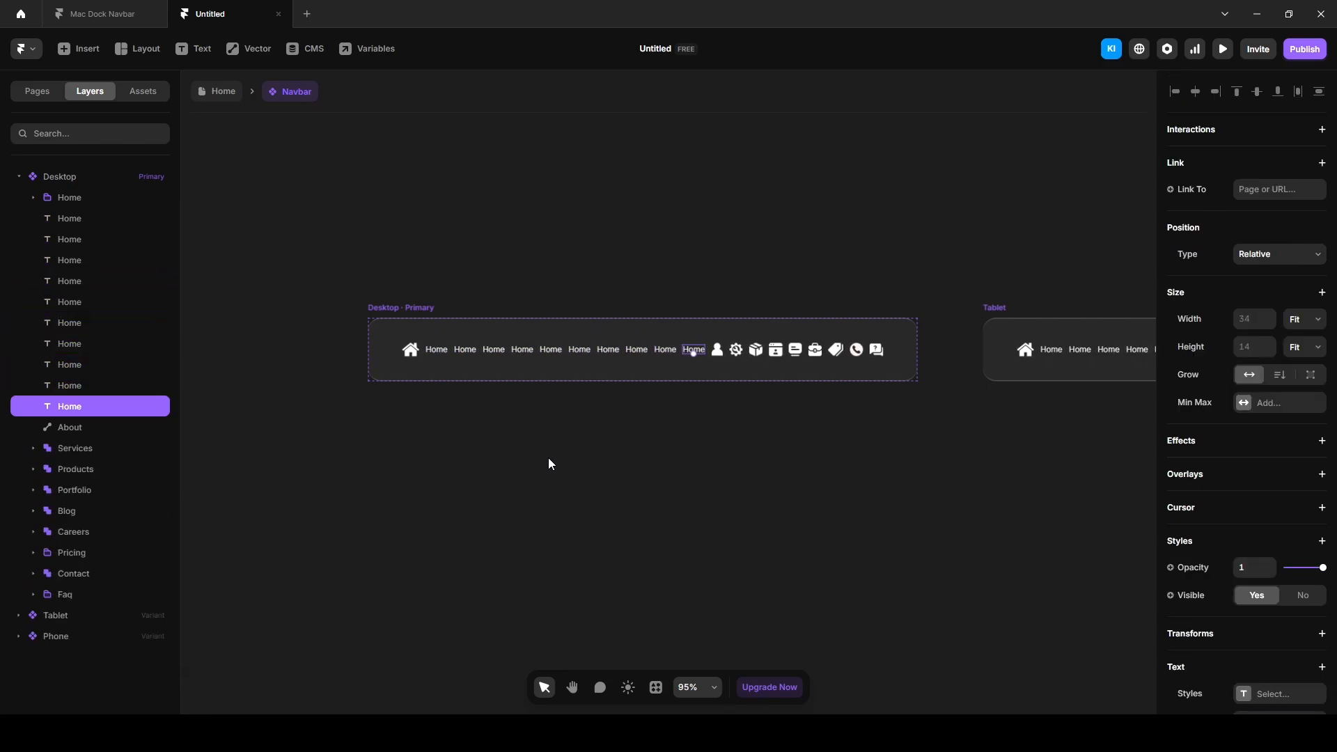
# Change the duplicated texts to About, Services, Products, Portfolio, Blog, Careers, Pricing, Contact and FAQ.
pyautogui.click(465, 349)
pyautogui.scroll(-3, 1278, 594)
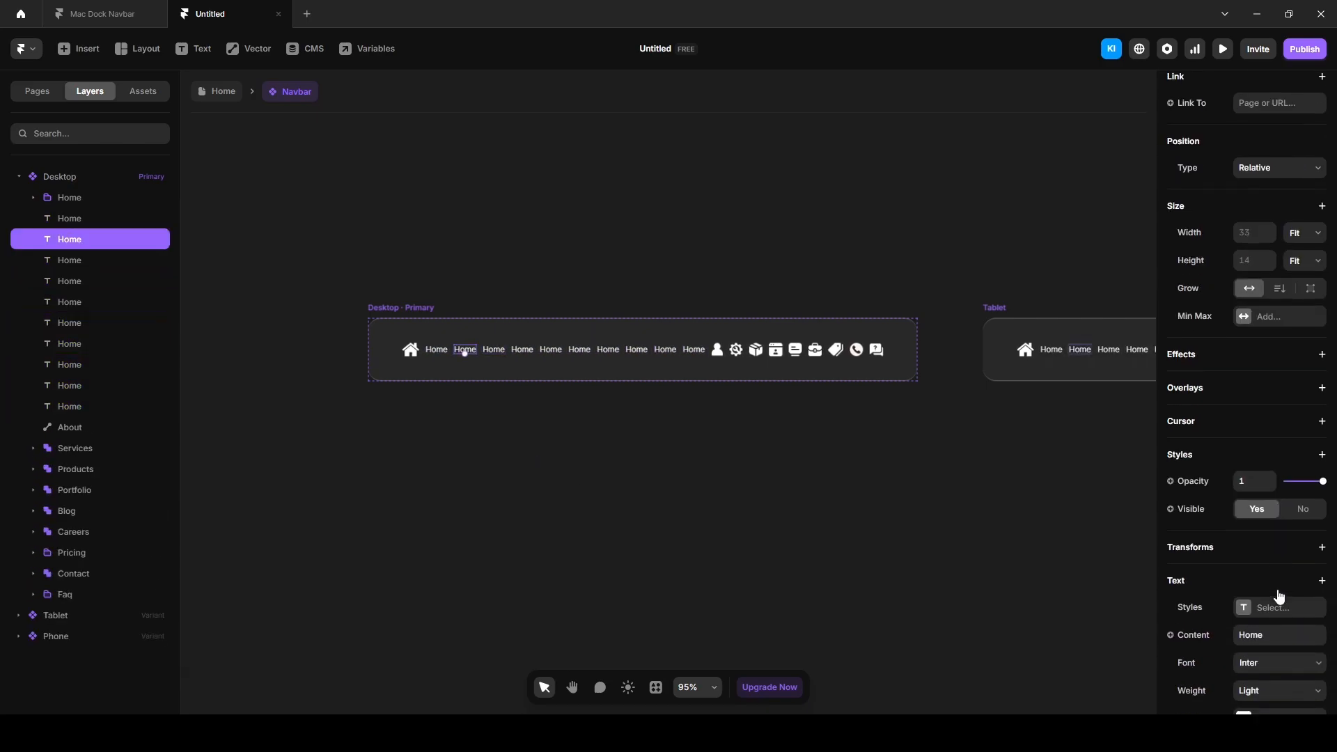
pyautogui.click(1280, 512)
pyautogui.write('About')
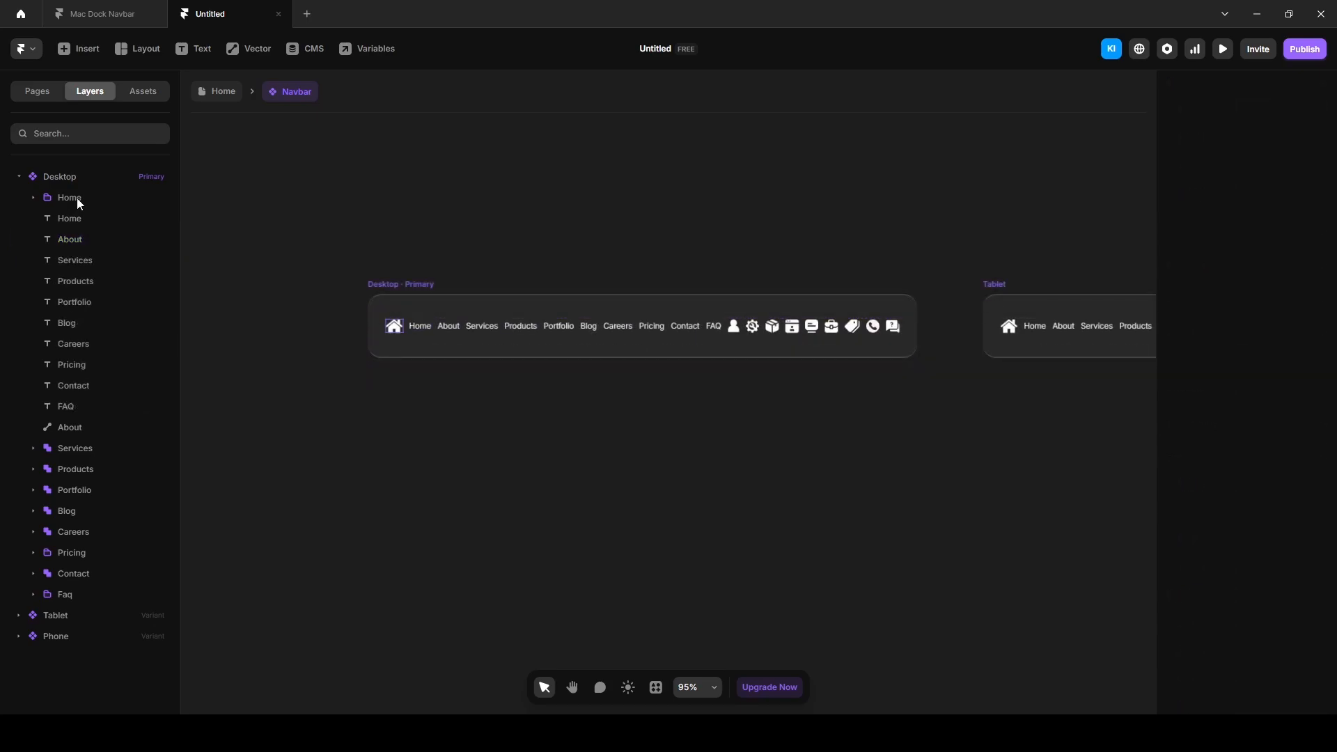
# Wrap the Home icon and Home text in a stack named "Icon and text".
pyautogui.click(76, 197)
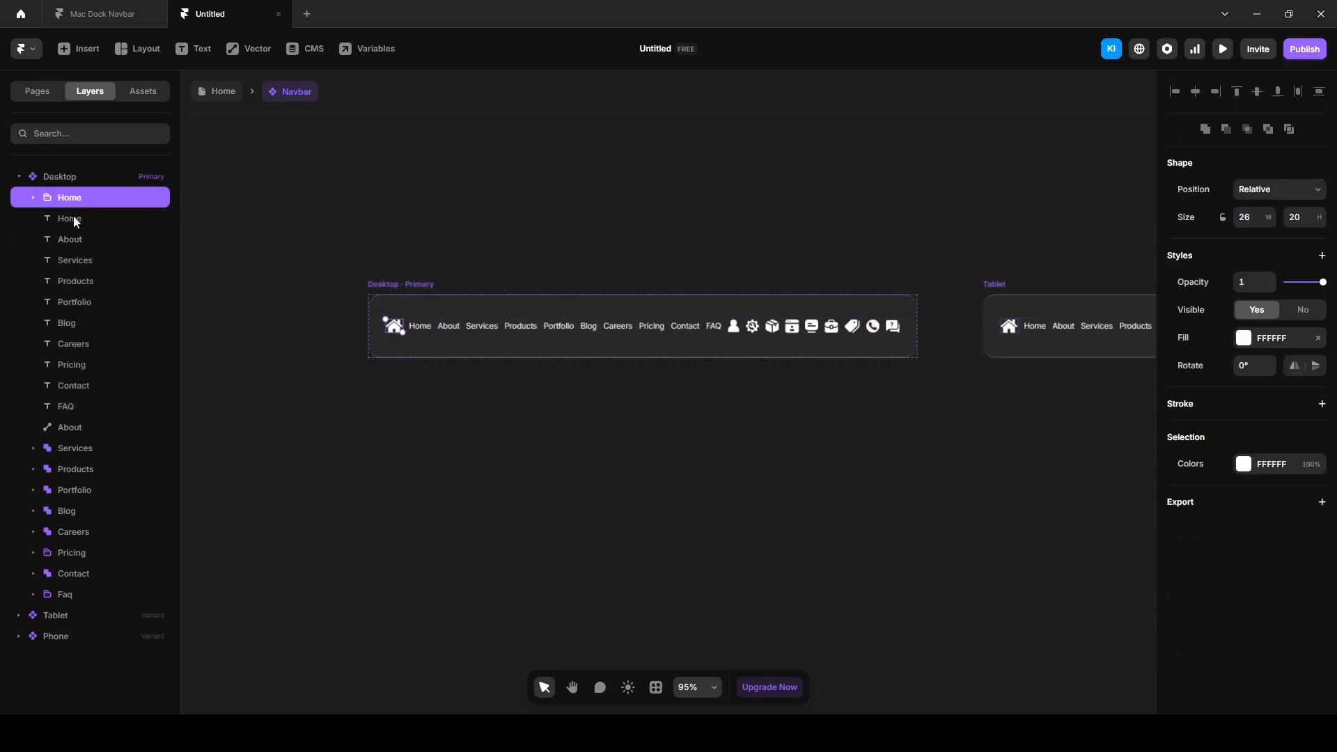
pyautogui.keyDown('shift'); pyautogui.click(73, 217); pyautogui.keyUp('shift')
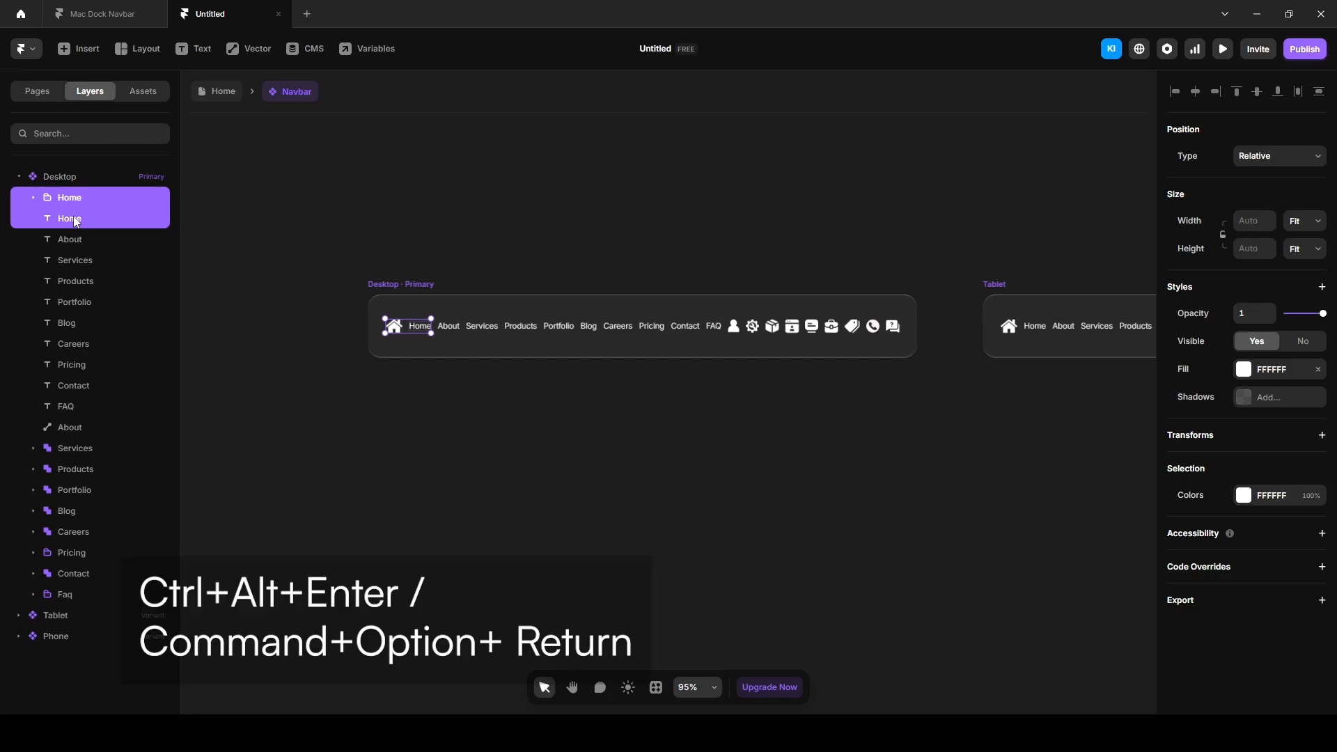
pyautogui.hotkey('ctrl', 'alt', 'Return')
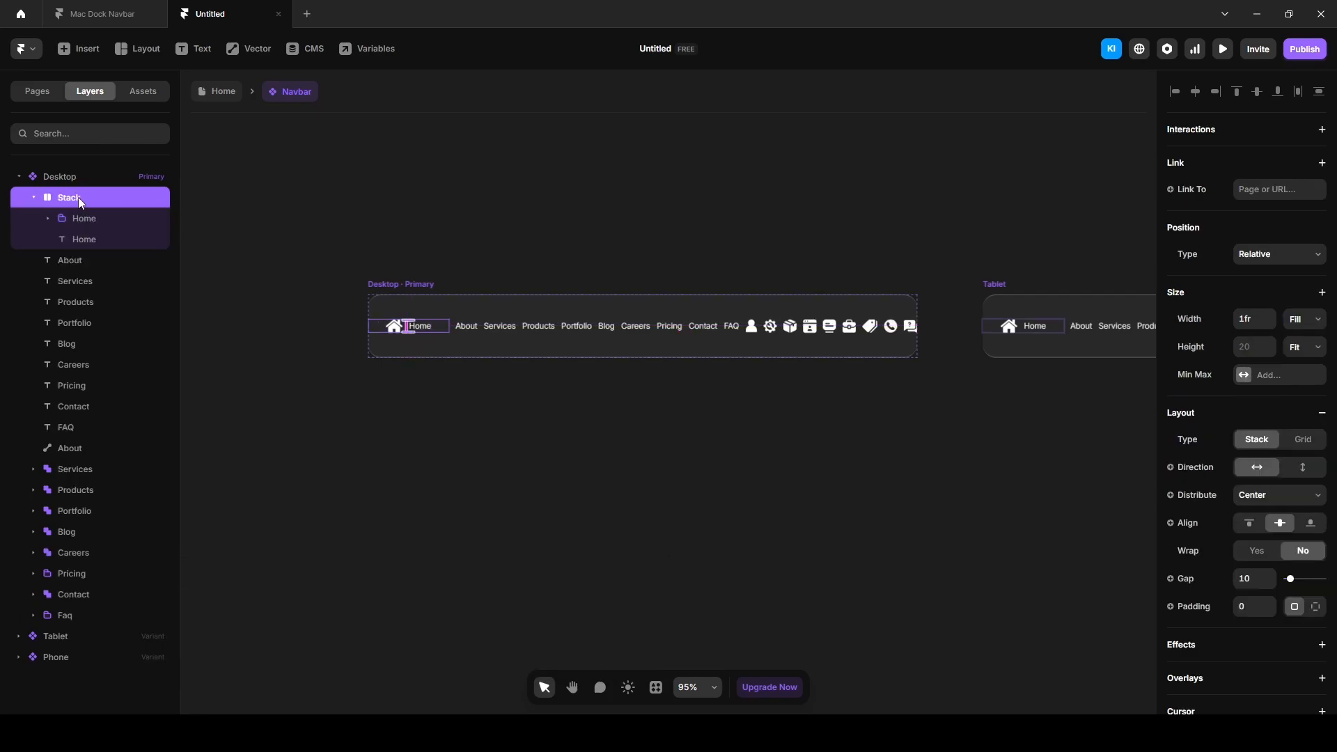
pyautogui.doubleClick(73, 200)
pyautogui.write('Ic')
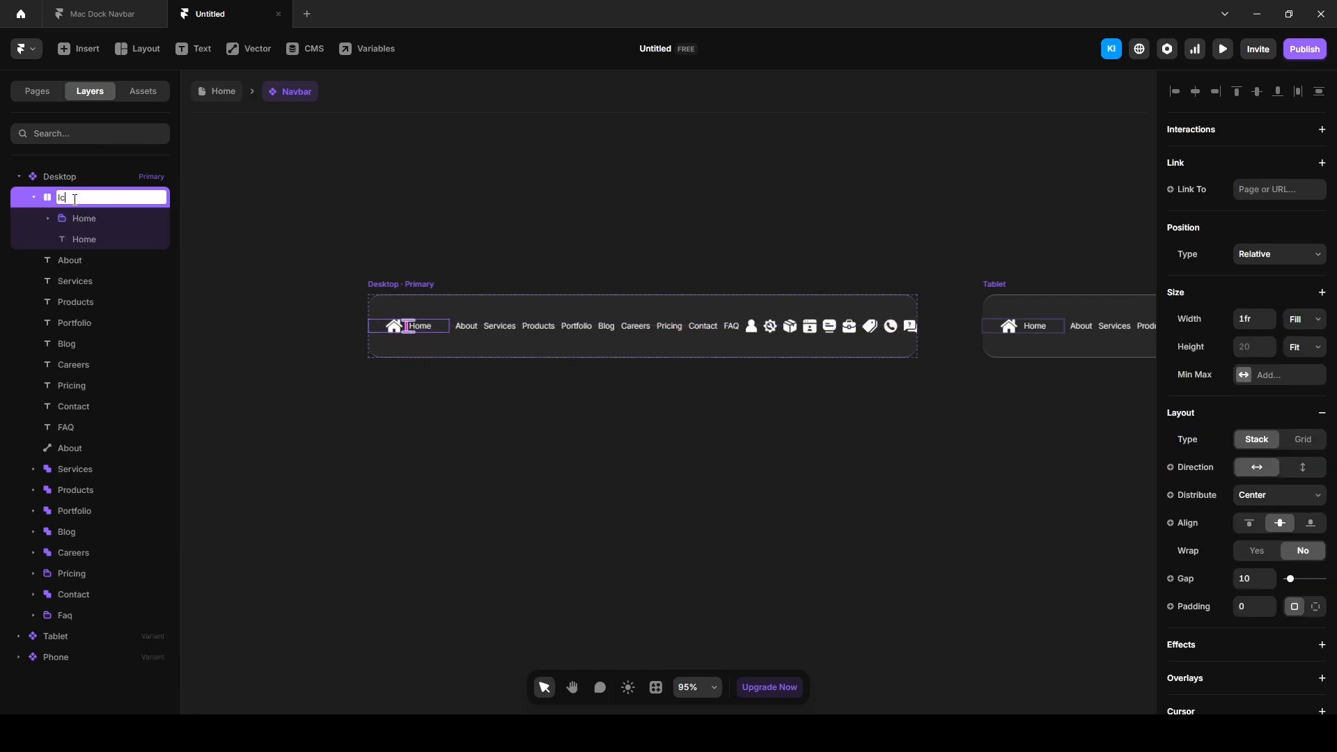
pyautogui.write('on and text')
pyautogui.press('Return')
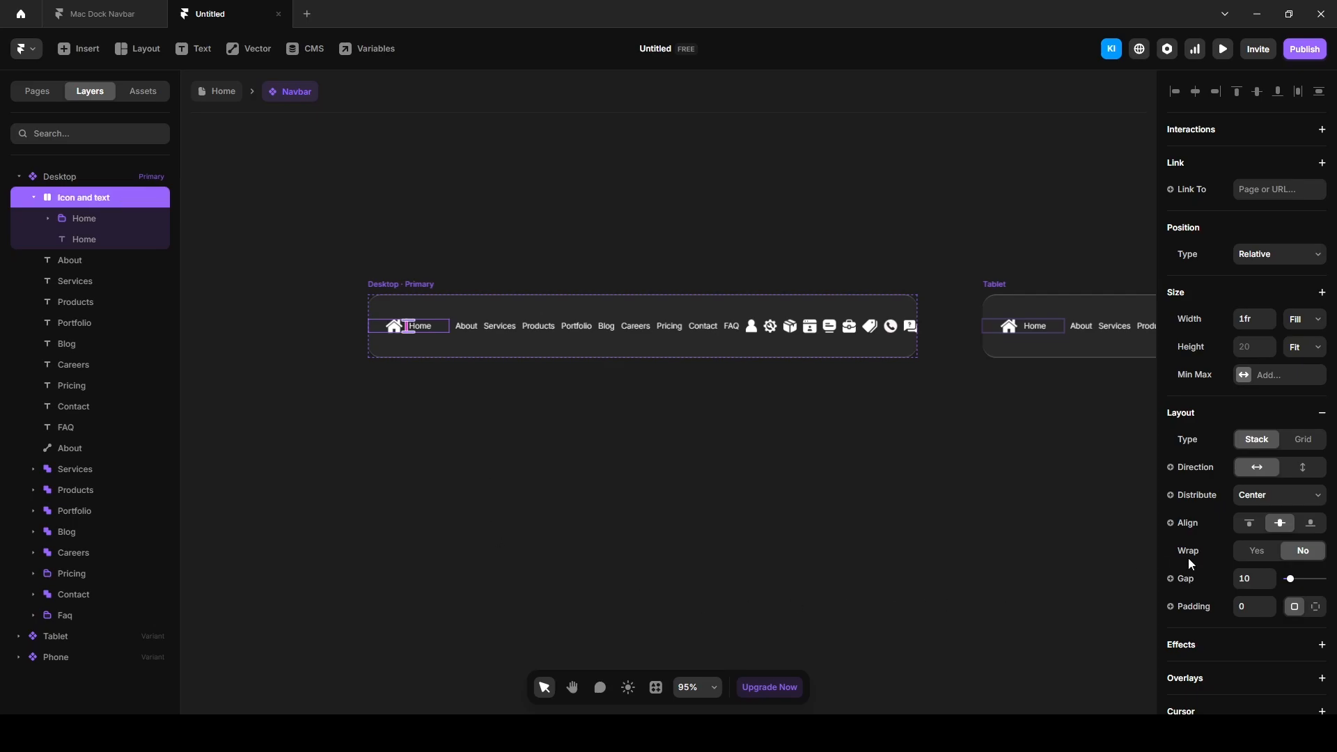
# Make the Home "Icon and text" stack vertical with a fixed width of 45.
pyautogui.click(1301, 468)
pyautogui.click(1294, 320)
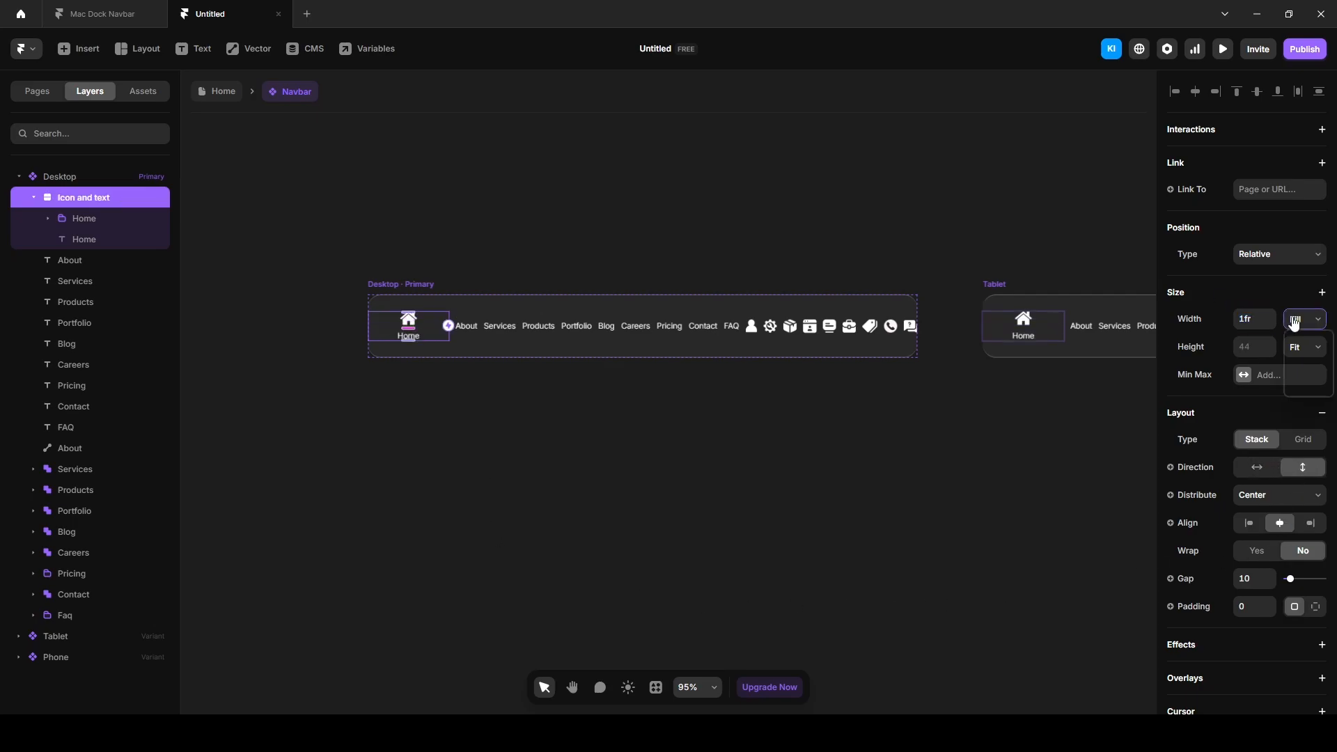
pyautogui.click(1295, 339)
pyautogui.click(1249, 320)
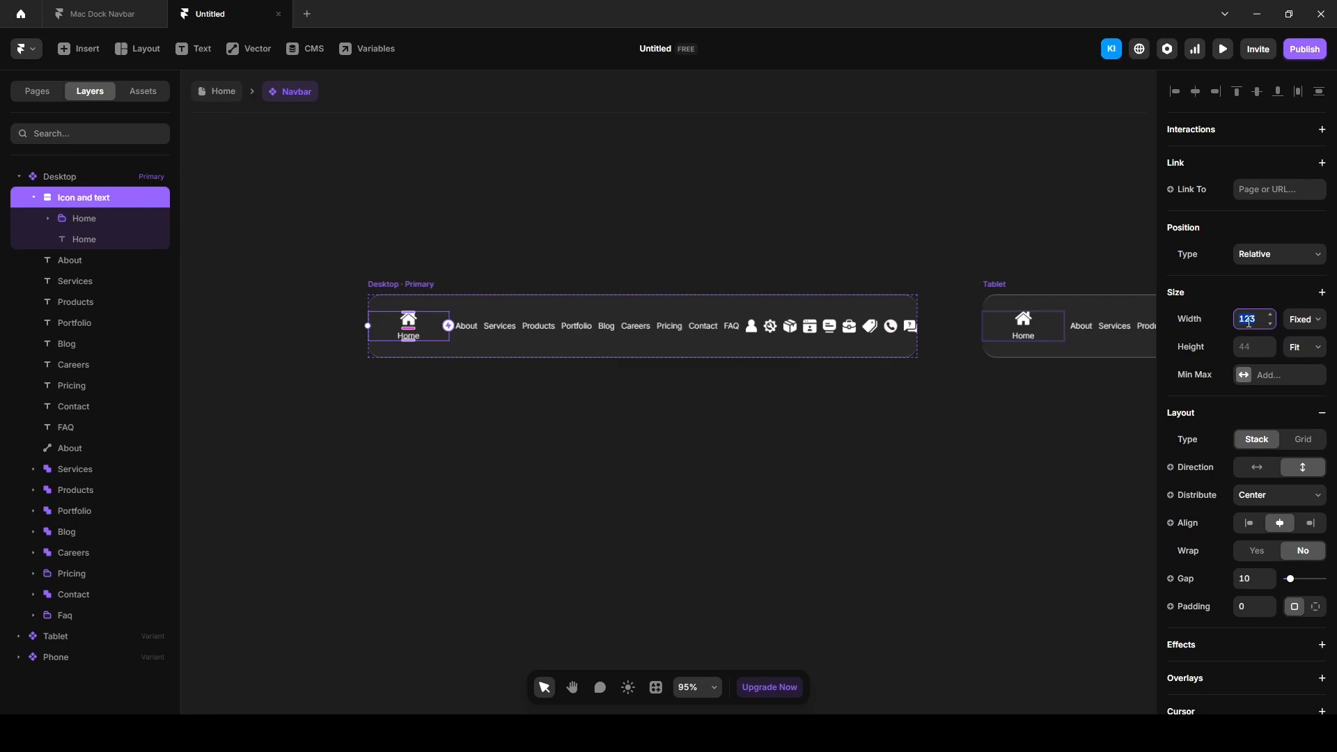
pyautogui.write('45')
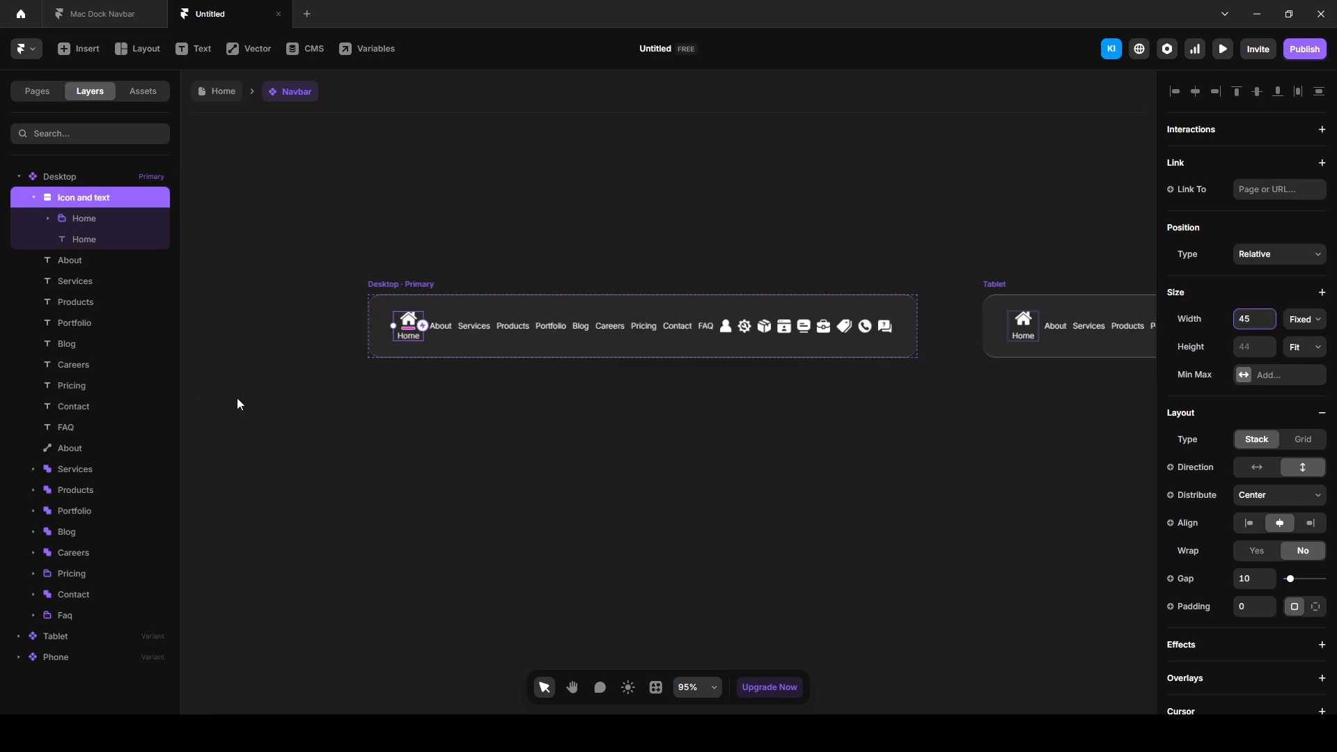
# Move the About text next to the About icon and wrap both in a stack named "Icon and text".
pyautogui.click(70, 261)
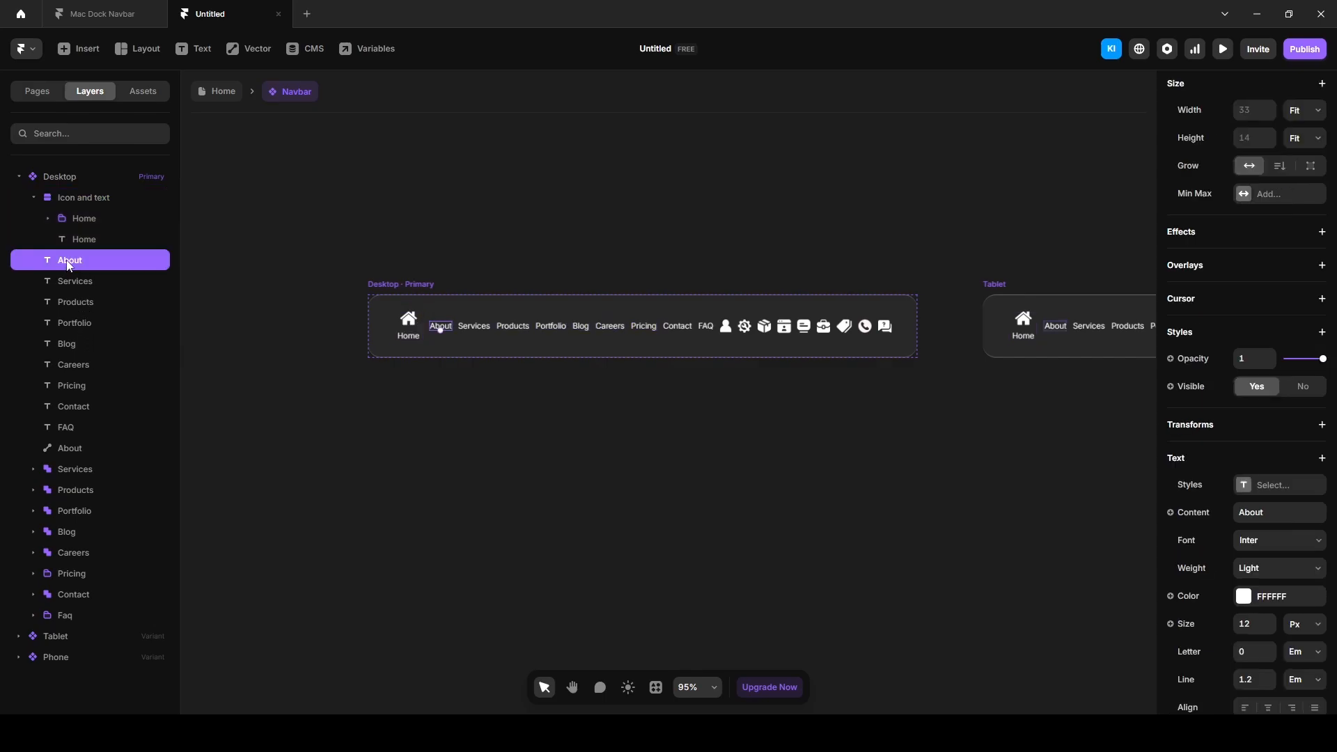
pyautogui.moveTo(69, 264); pyautogui.dragTo(74, 436)
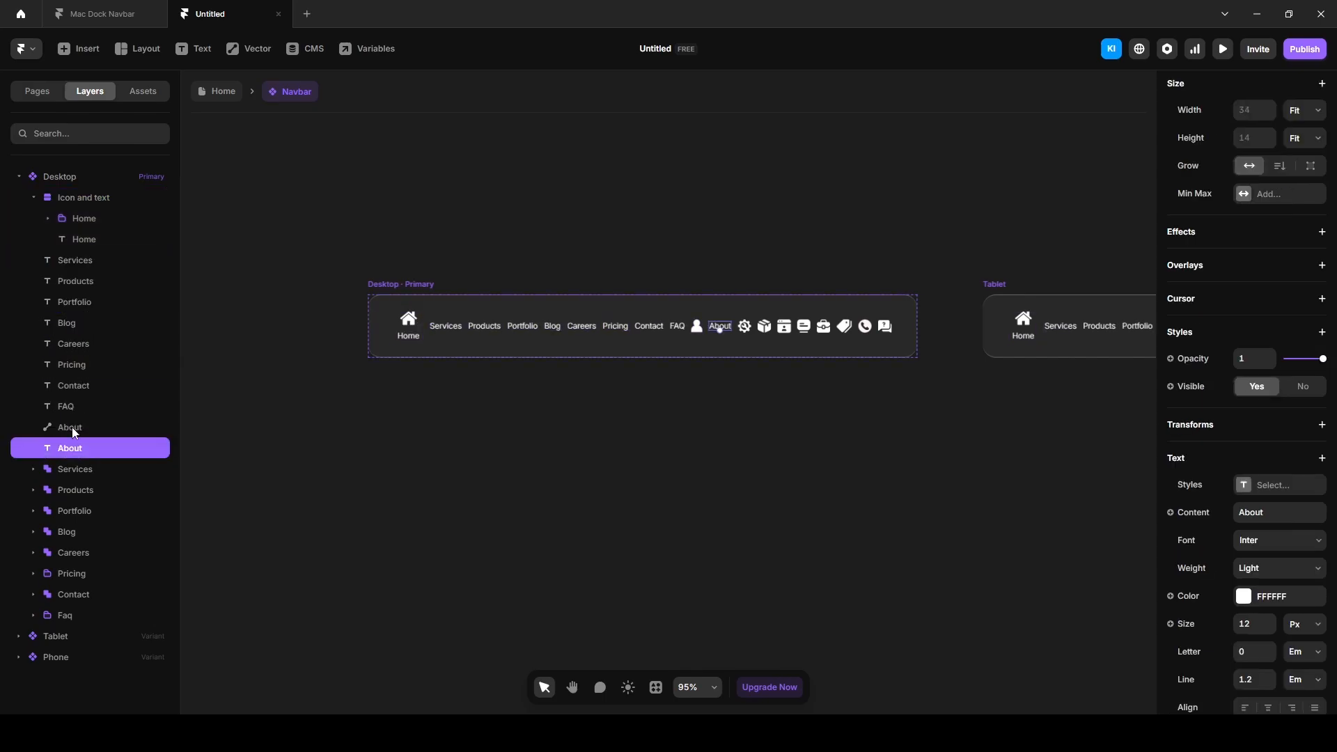
pyautogui.keyDown('shift'); pyautogui.click(76, 429); pyautogui.keyUp('shift')
pyautogui.hotkey('ctrl', 'Return')
pyautogui.doubleClick(73, 427)
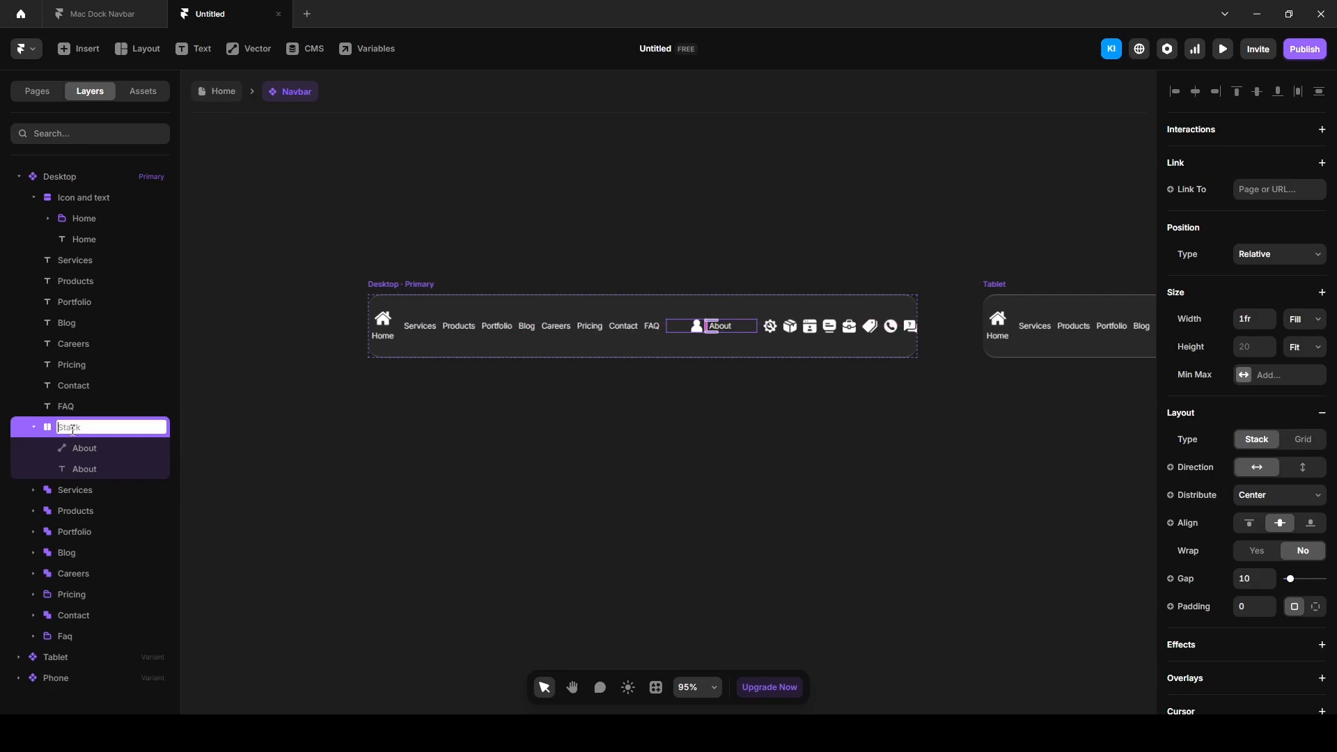
pyautogui.write('Icon and text')
pyautogui.press('Return')
# Make the About stack vertical with a fixed width of 45 and place it directly after the Home stack.
pyautogui.click(1299, 474)
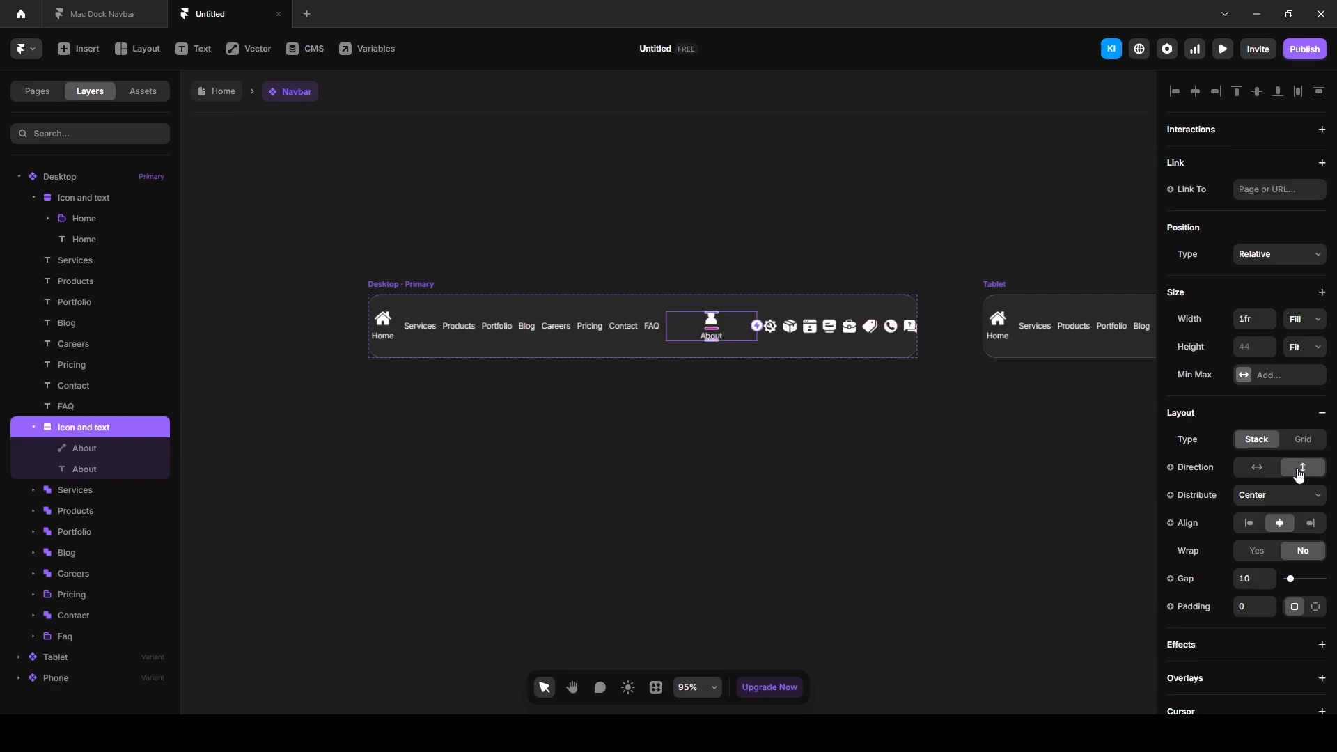
pyautogui.click(1301, 322)
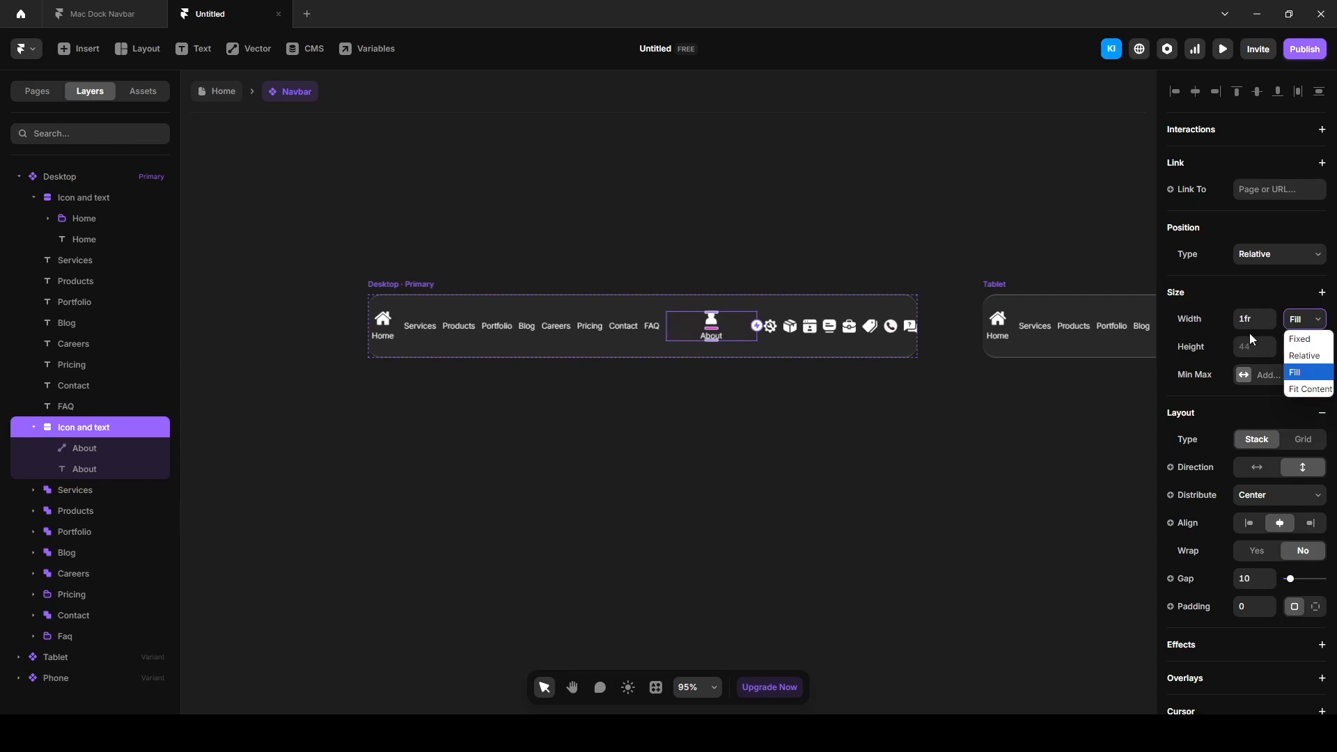
pyautogui.press('Up')
pyautogui.press('Up')
pyautogui.press('Return')
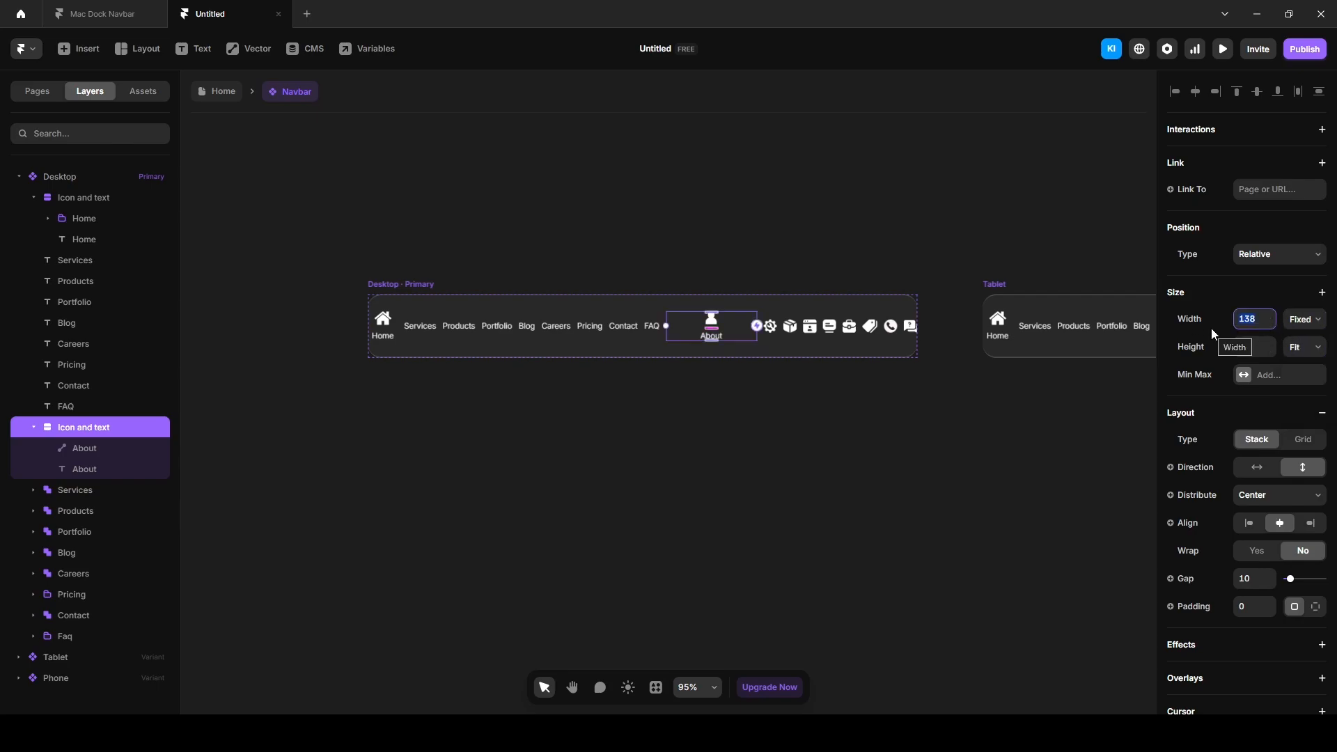
pyautogui.write('45')
pyautogui.press('Return')
pyautogui.click(33, 428)
pyautogui.moveTo(71, 430); pyautogui.dragTo(75, 252)
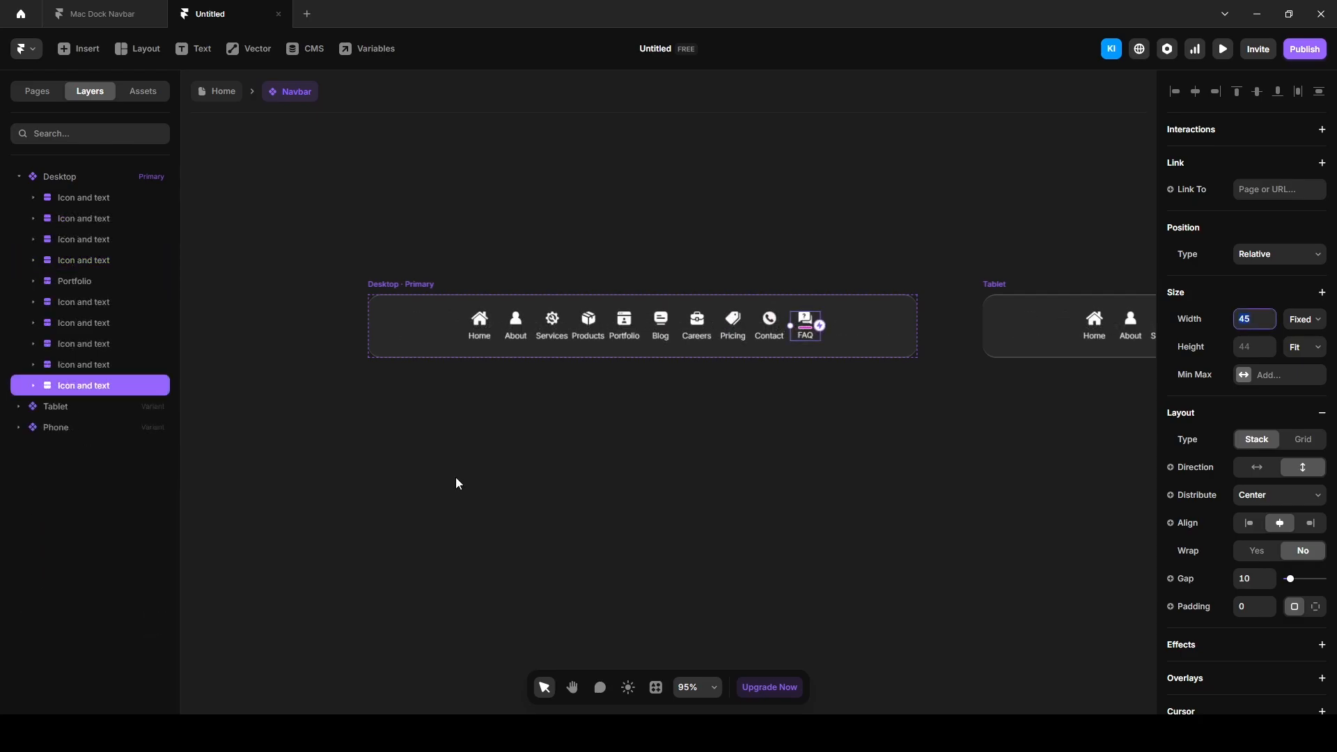
# Wrap all ten icon-and-text stacks in one stack named "Menu" and set its gap to 20.
pyautogui.keyDown('shift'); pyautogui.click(101, 199); pyautogui.keyUp('shift')
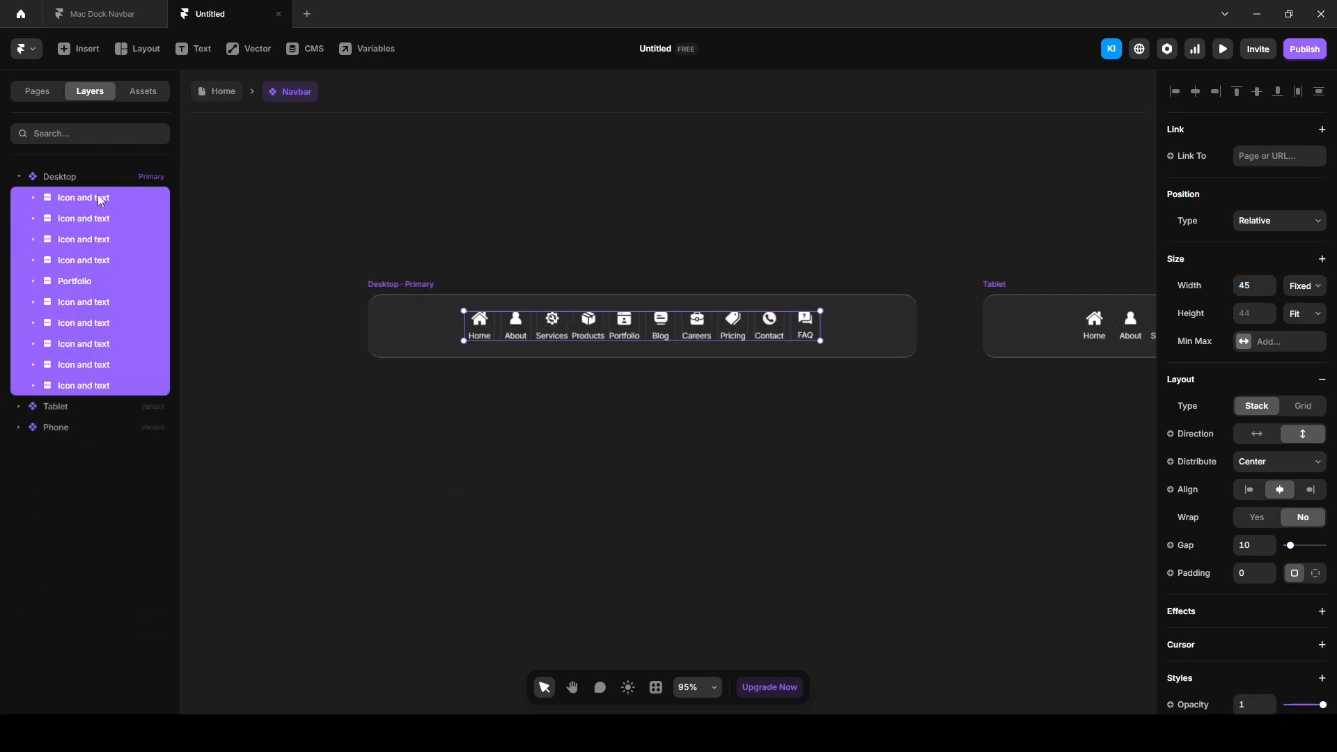
pyautogui.hotkey('ctrl', 'Return')
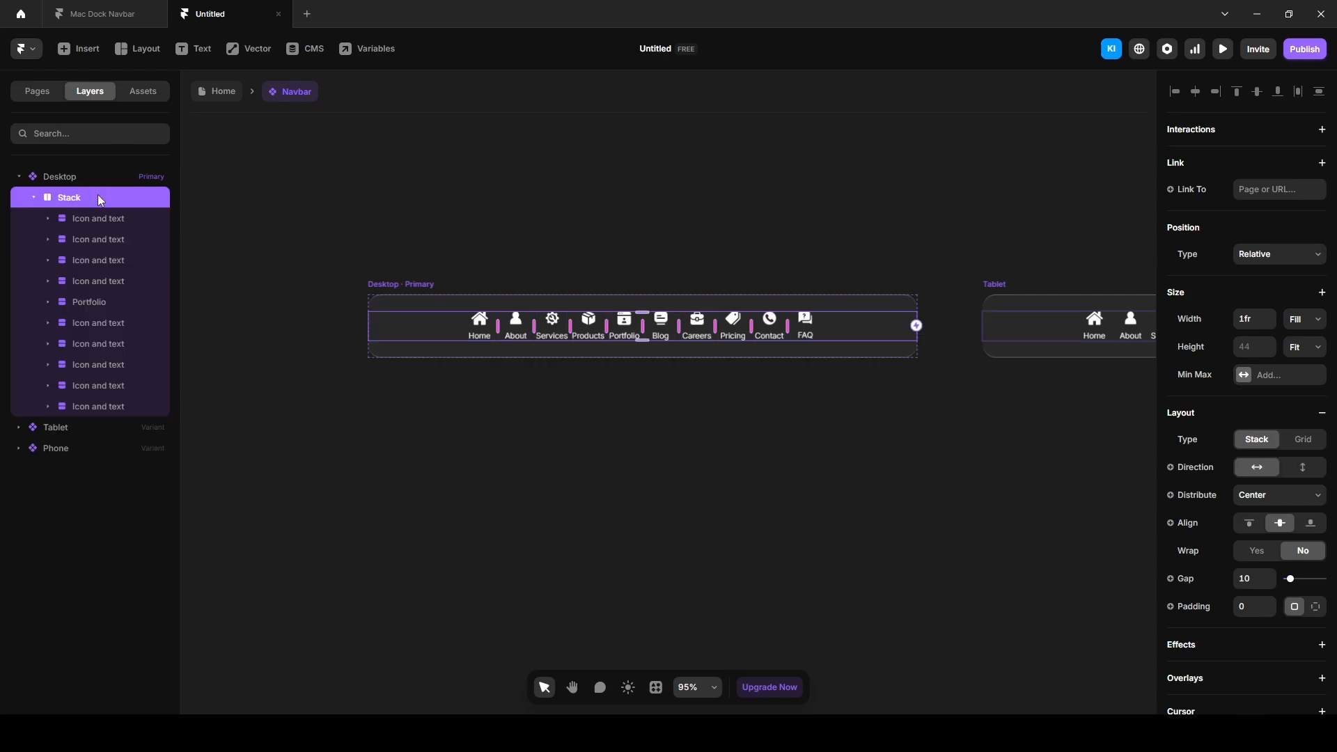
pyautogui.doubleClick(99, 198)
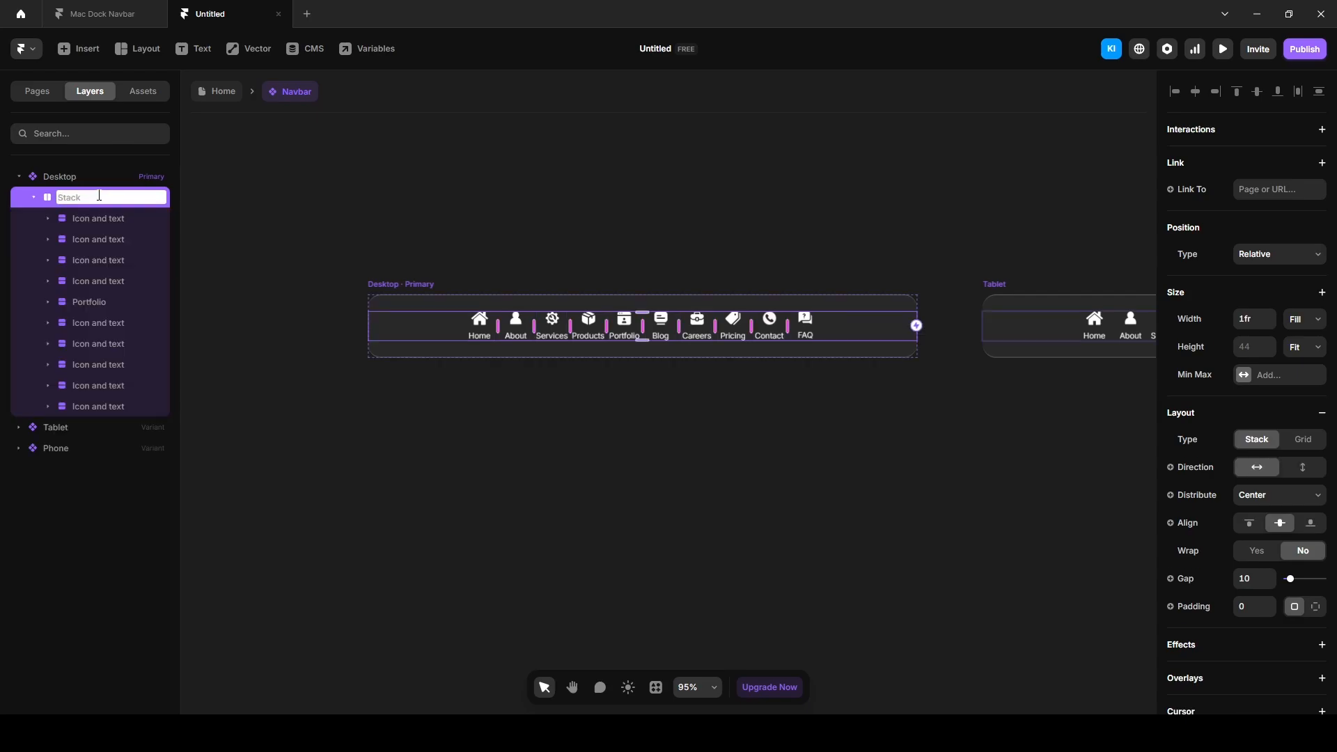
pyautogui.write('Menu')
pyautogui.press('Return')
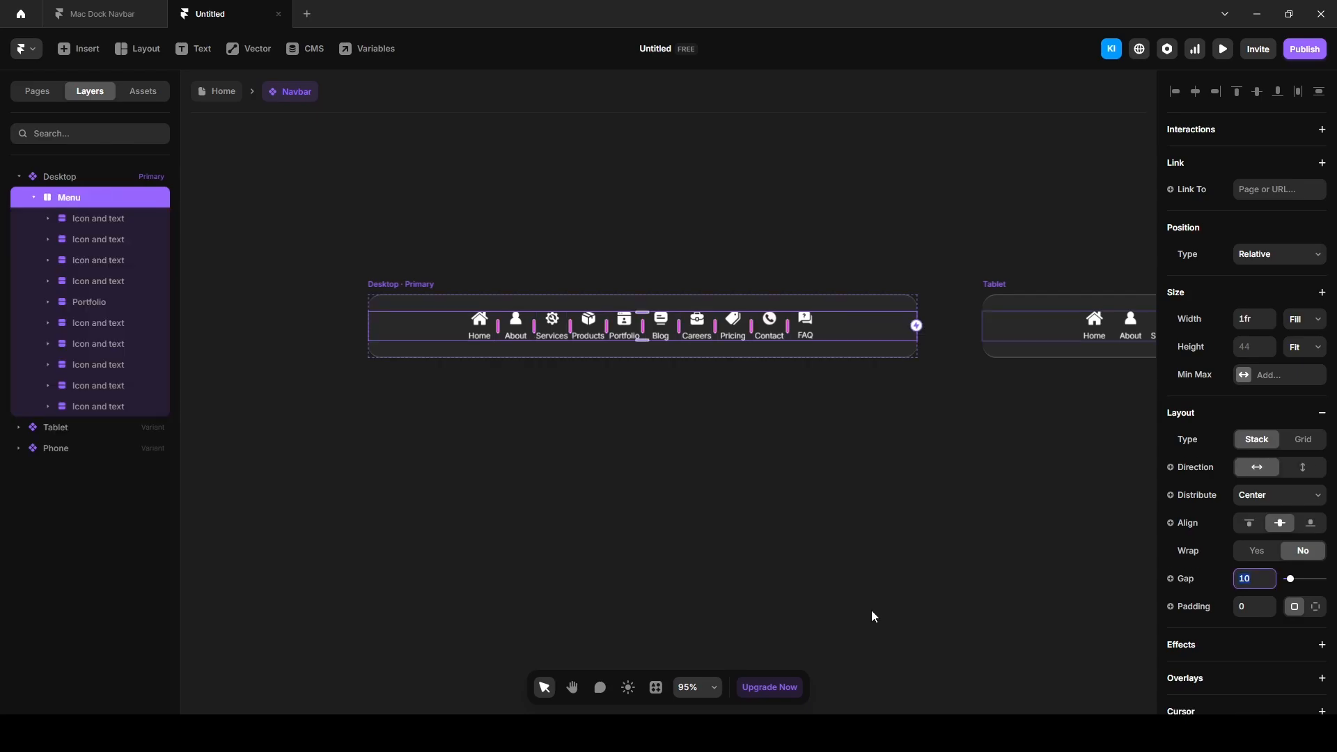
pyautogui.write('20')
pyautogui.press('Return')
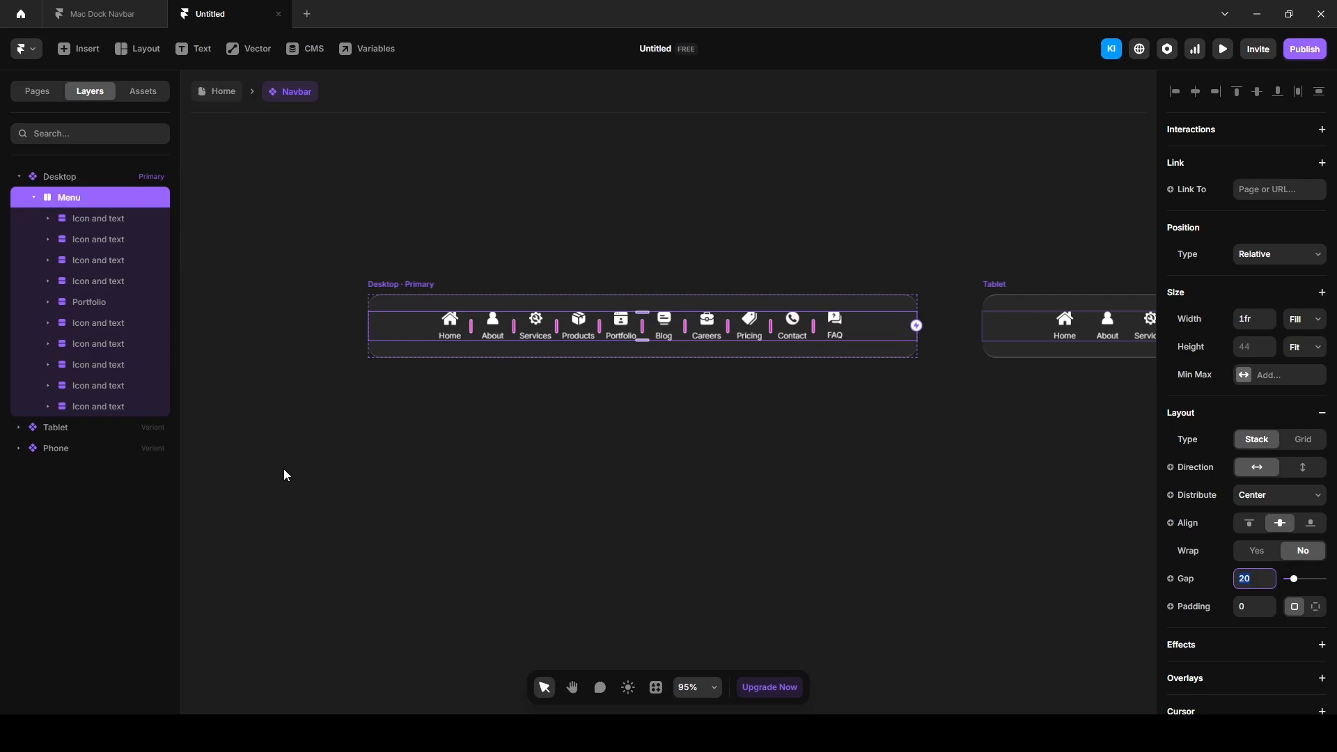
# Wrap the Home "Icon and text" stack in its own stack and name it "Menu".
pyautogui.click(97, 225)
pyautogui.hotkey('ctrl', 'alt', 'Return')
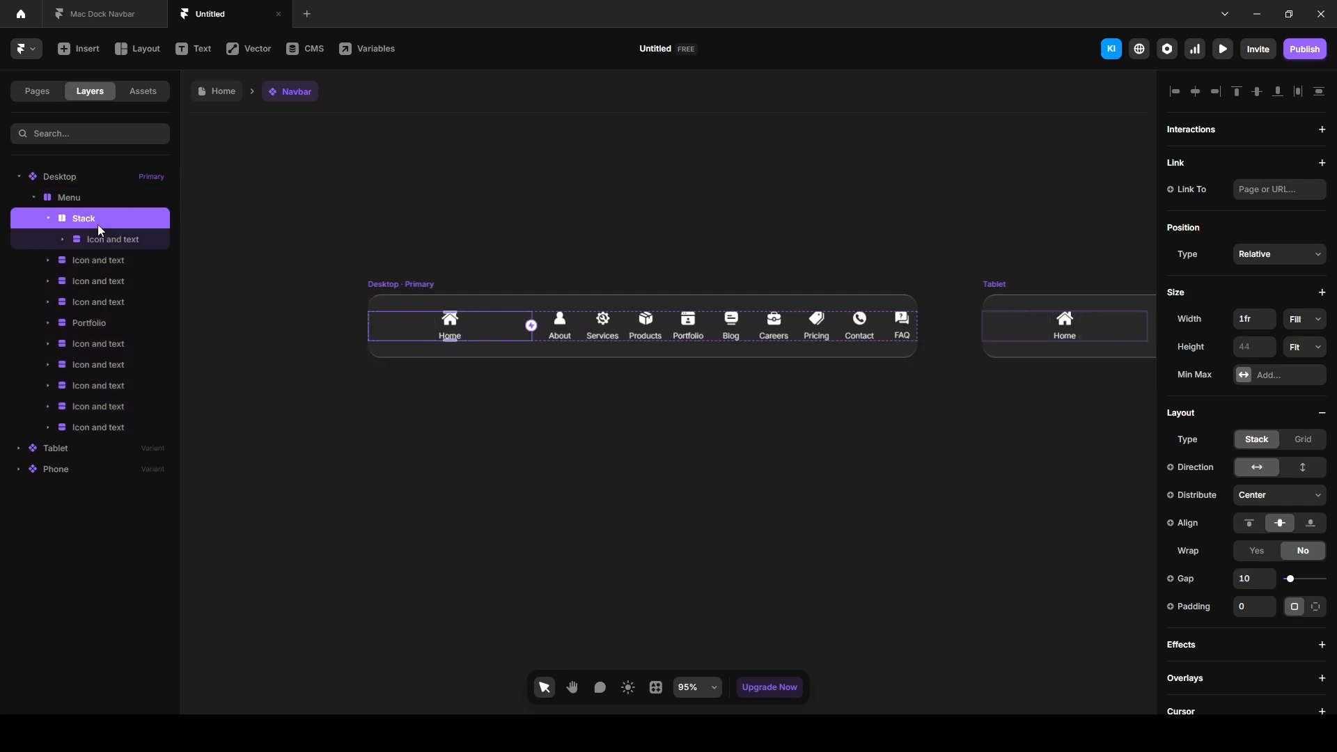
pyautogui.doubleClick(97, 224)
pyautogui.write('Menu')
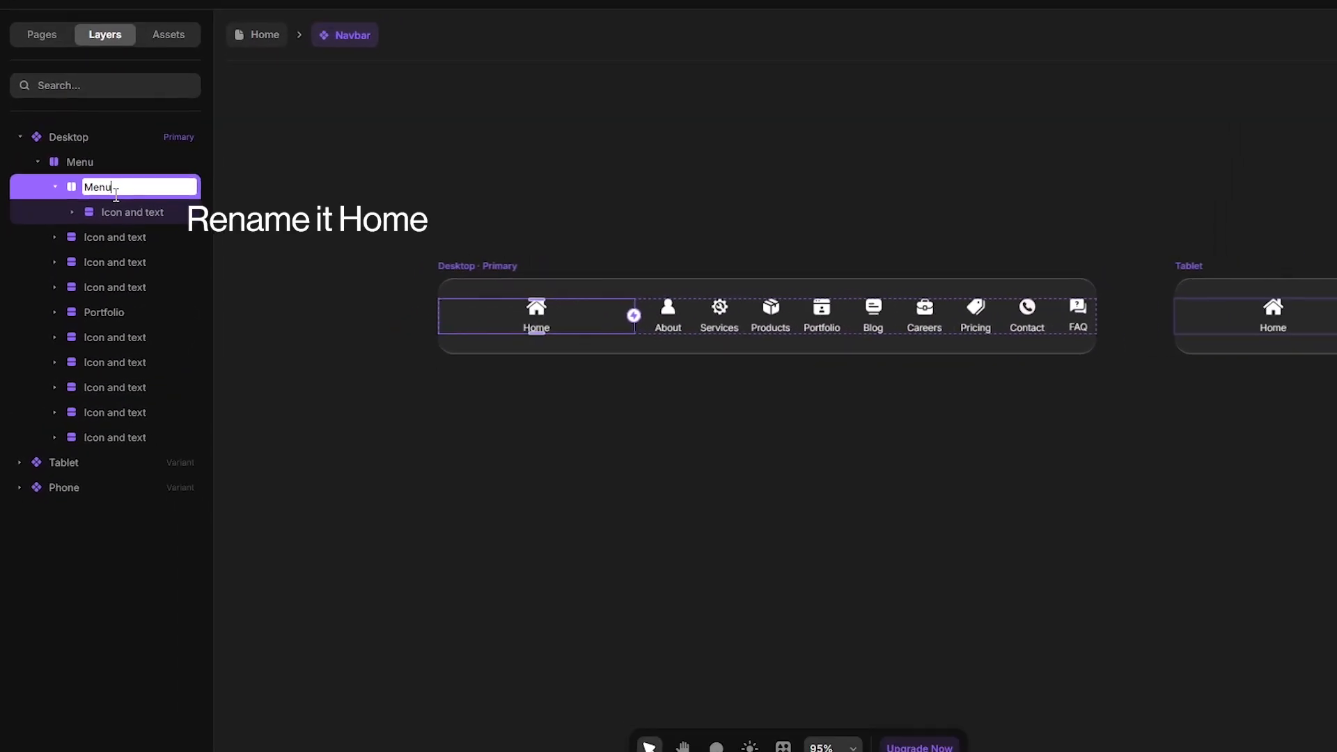
pyautogui.press('Return')
# Set the width of the stack around the Home item to Fit Content.
pyautogui.click(1297, 319)
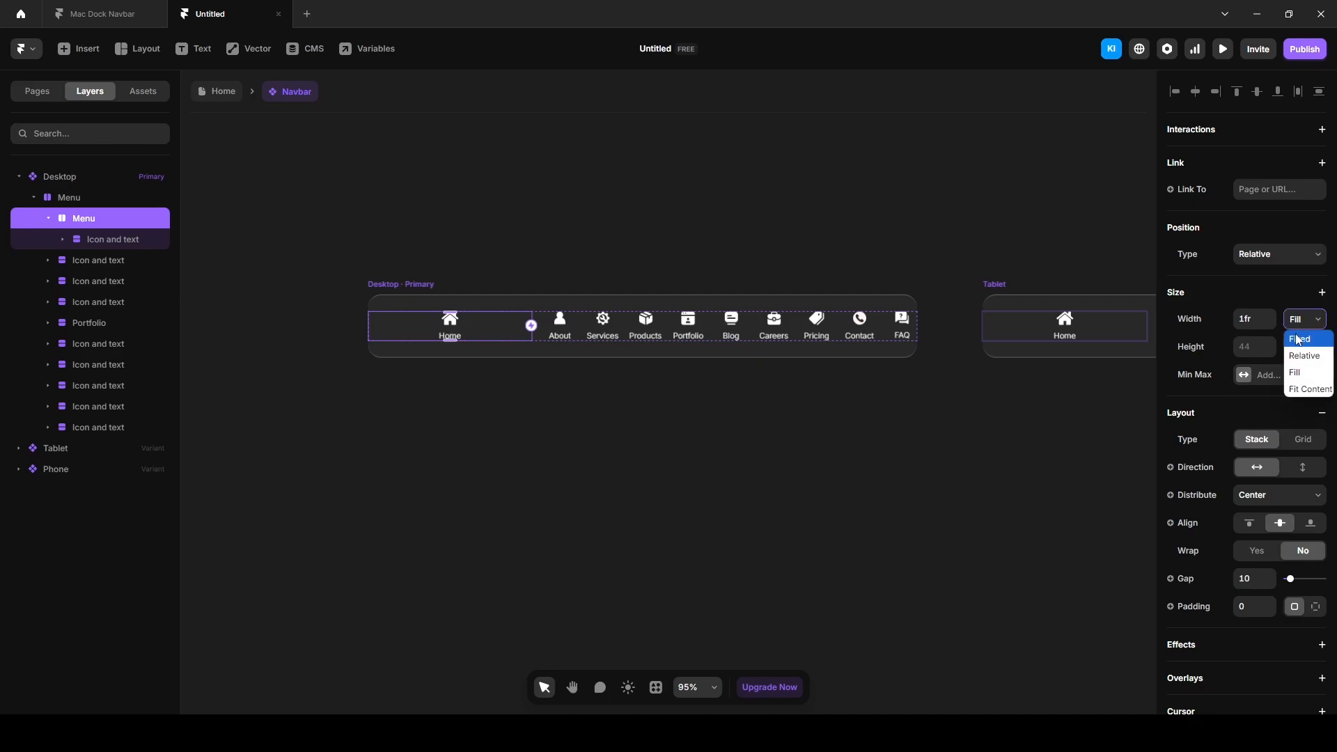
pyautogui.click(1301, 390)
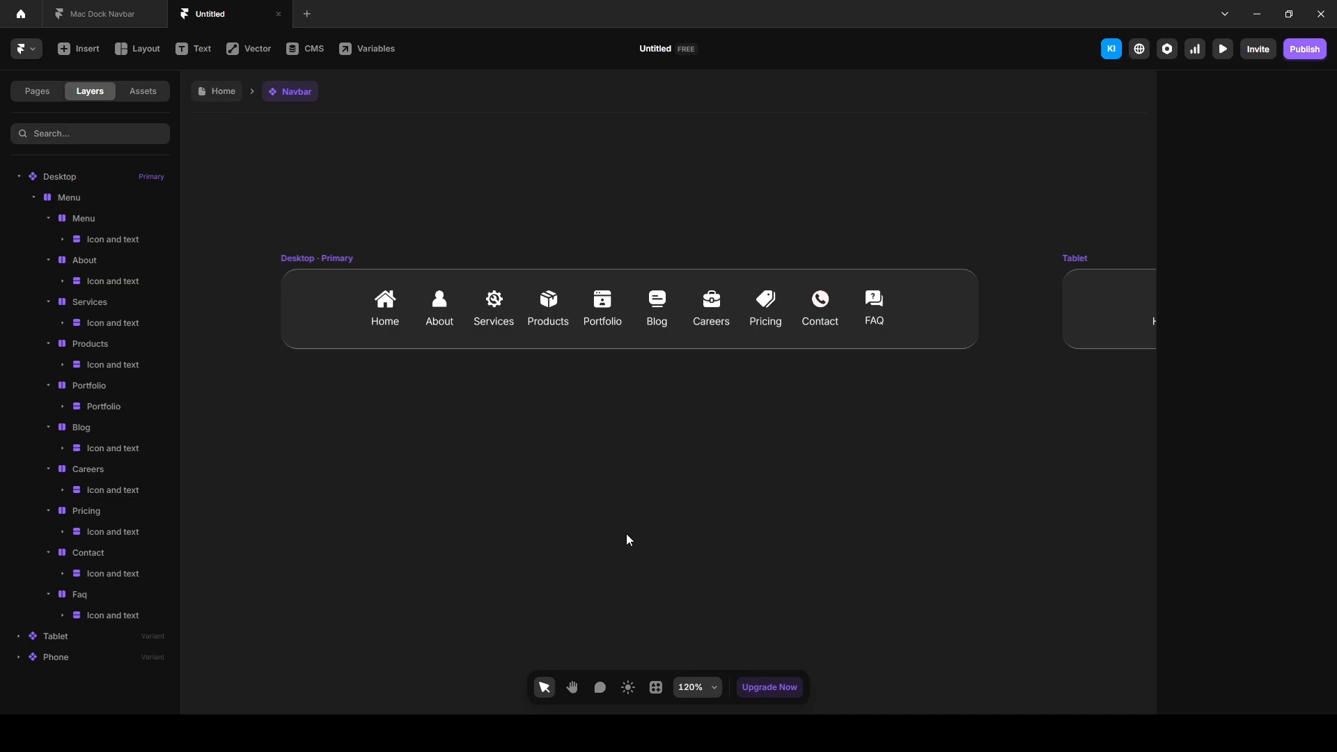
# Add ten more variants to the Navbar component, Variant 4 through Variant 13, starting from the Desktop primary.
pyautogui.hotkey('shift', '1')
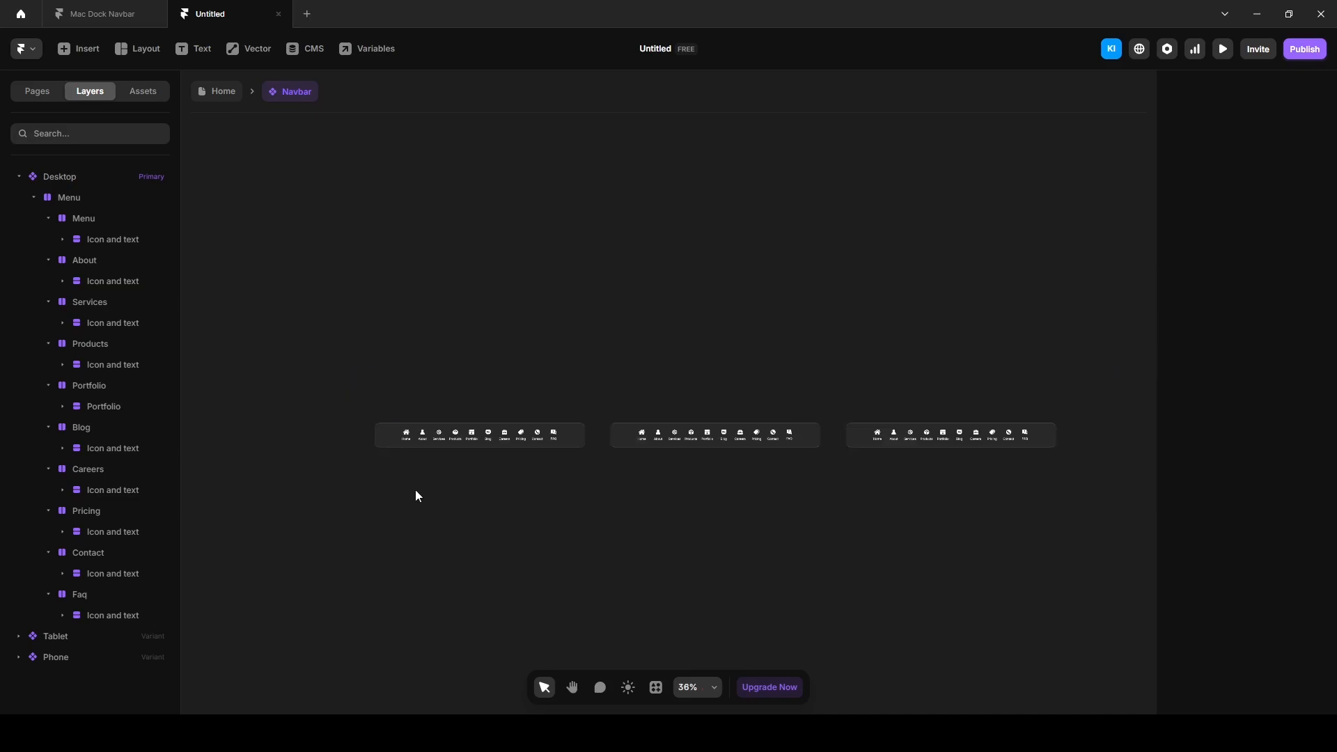
pyautogui.press('space')
pyautogui.moveTo(705, 537); pyautogui.dragTo(589, 377)
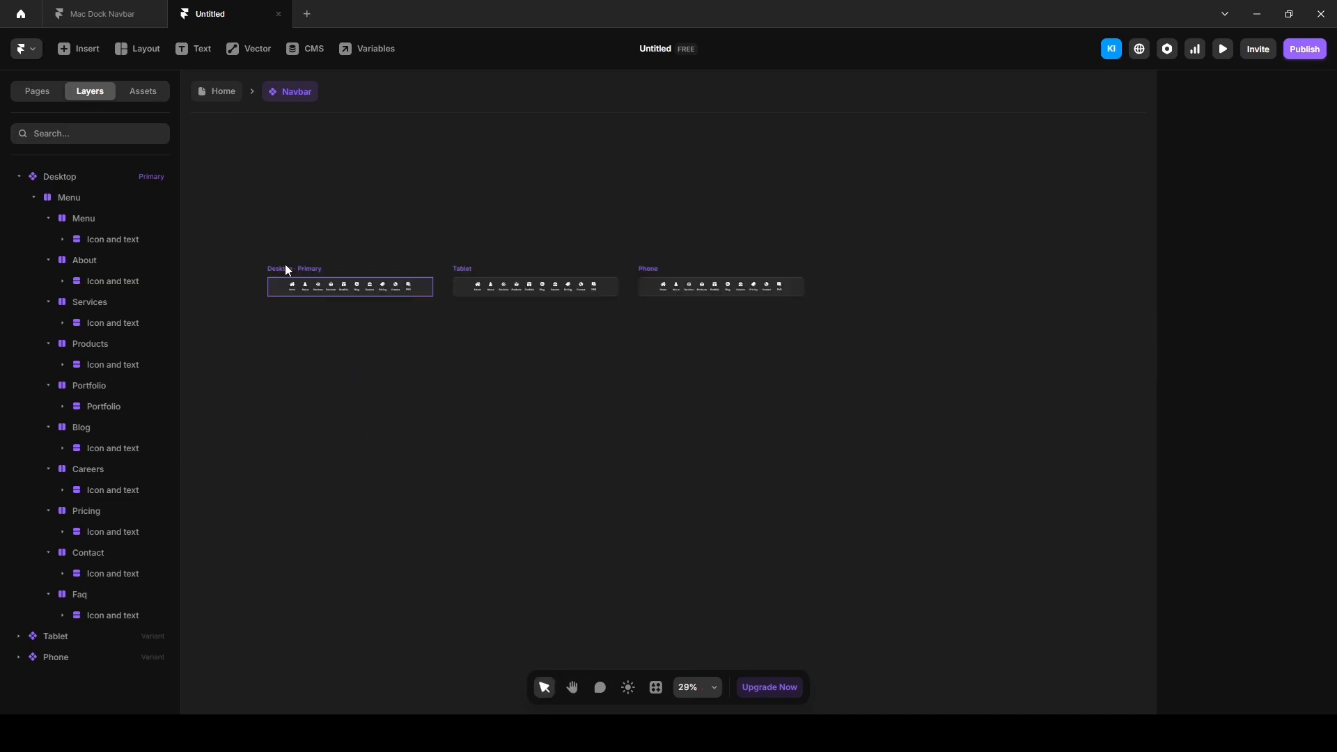
pyautogui.click(286, 269)
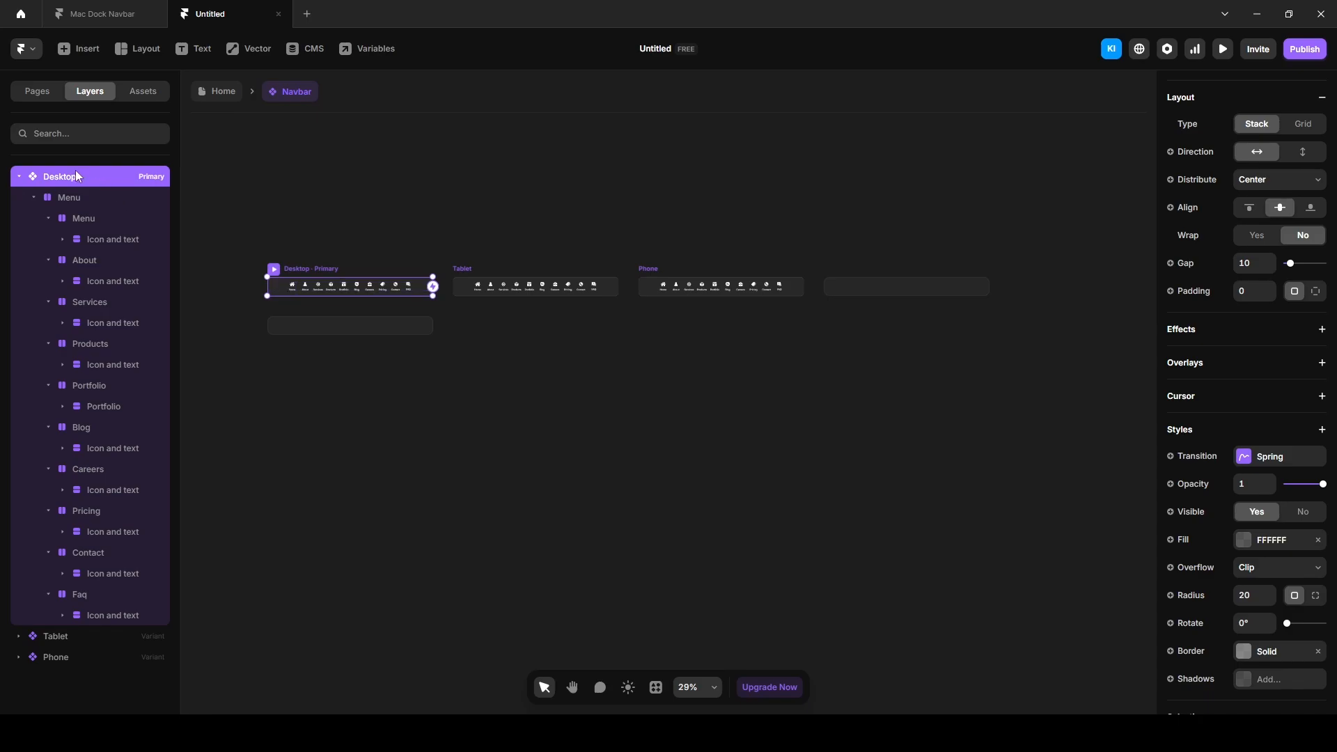
pyautogui.click(883, 297)
pyautogui.click(851, 422)
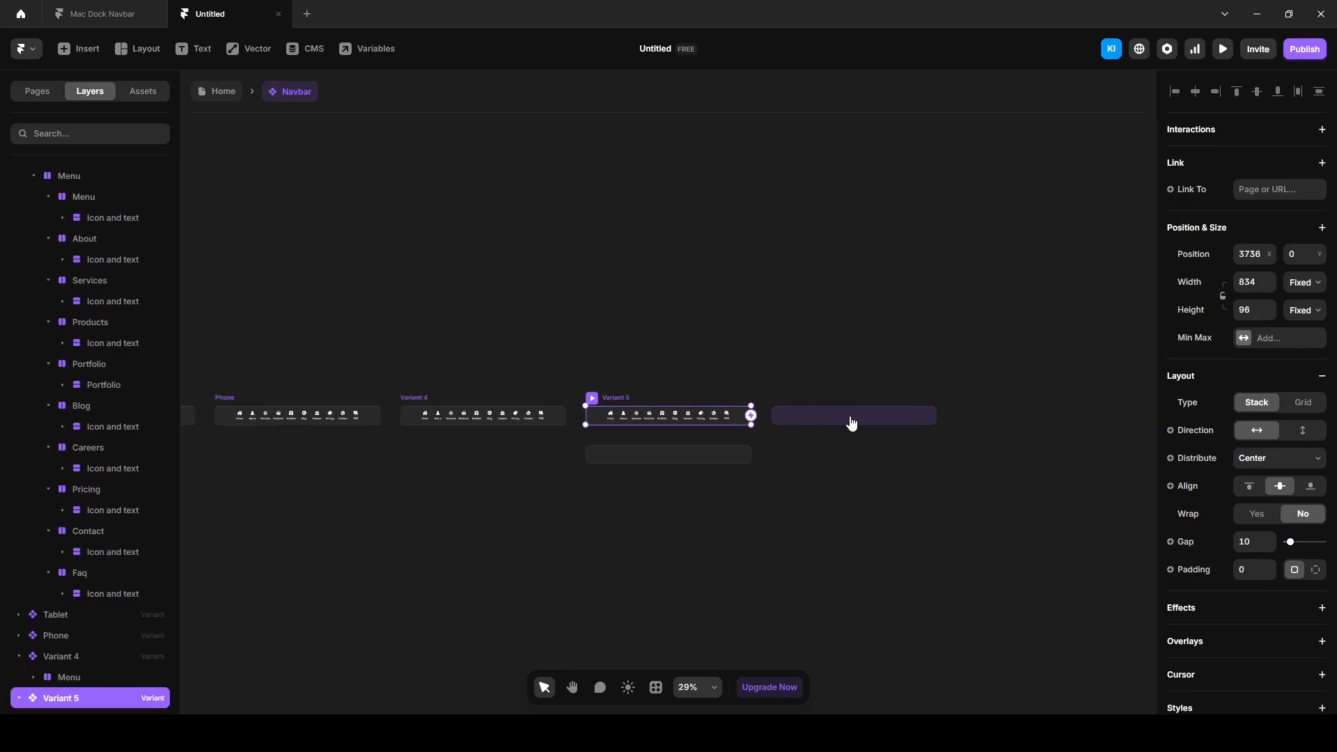
pyautogui.click(851, 422)
pyautogui.click(851, 422)
pyautogui.click(851, 416)
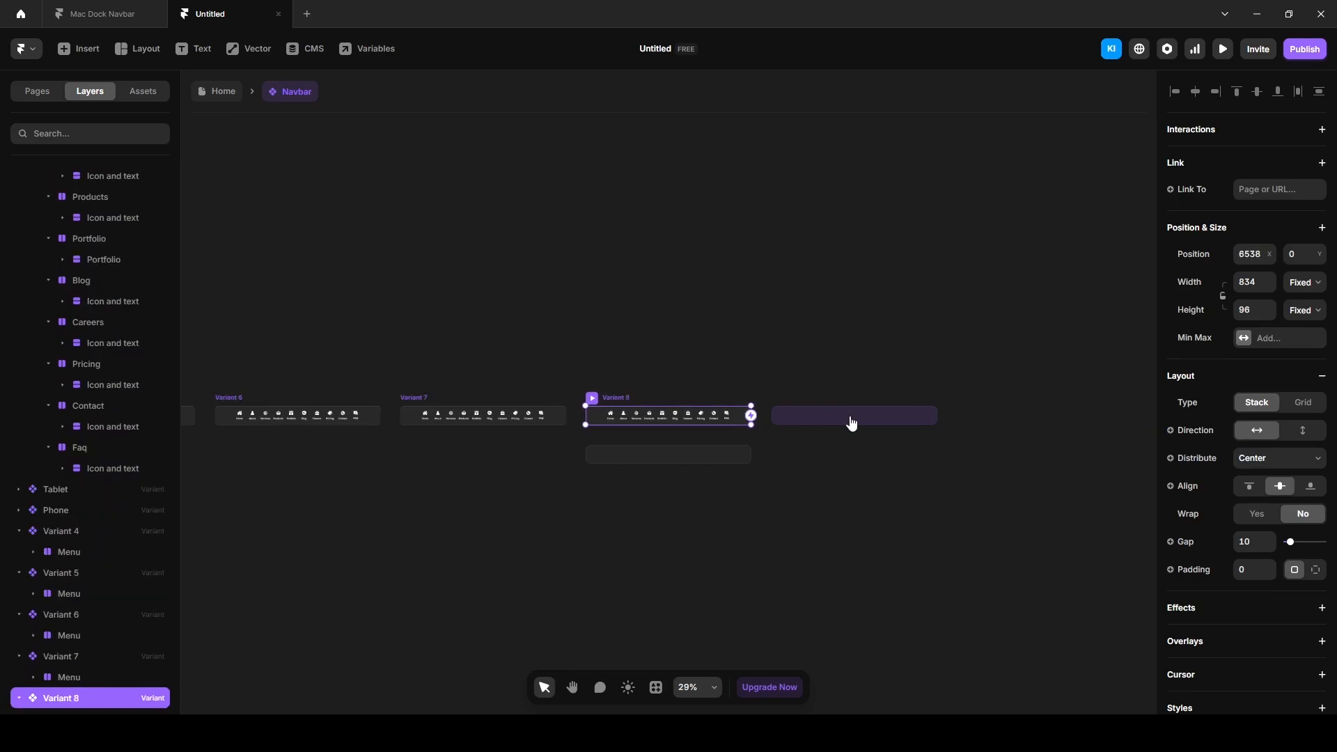
pyautogui.click(851, 415)
pyautogui.click(851, 415)
pyautogui.click(851, 415)
pyautogui.click(851, 421)
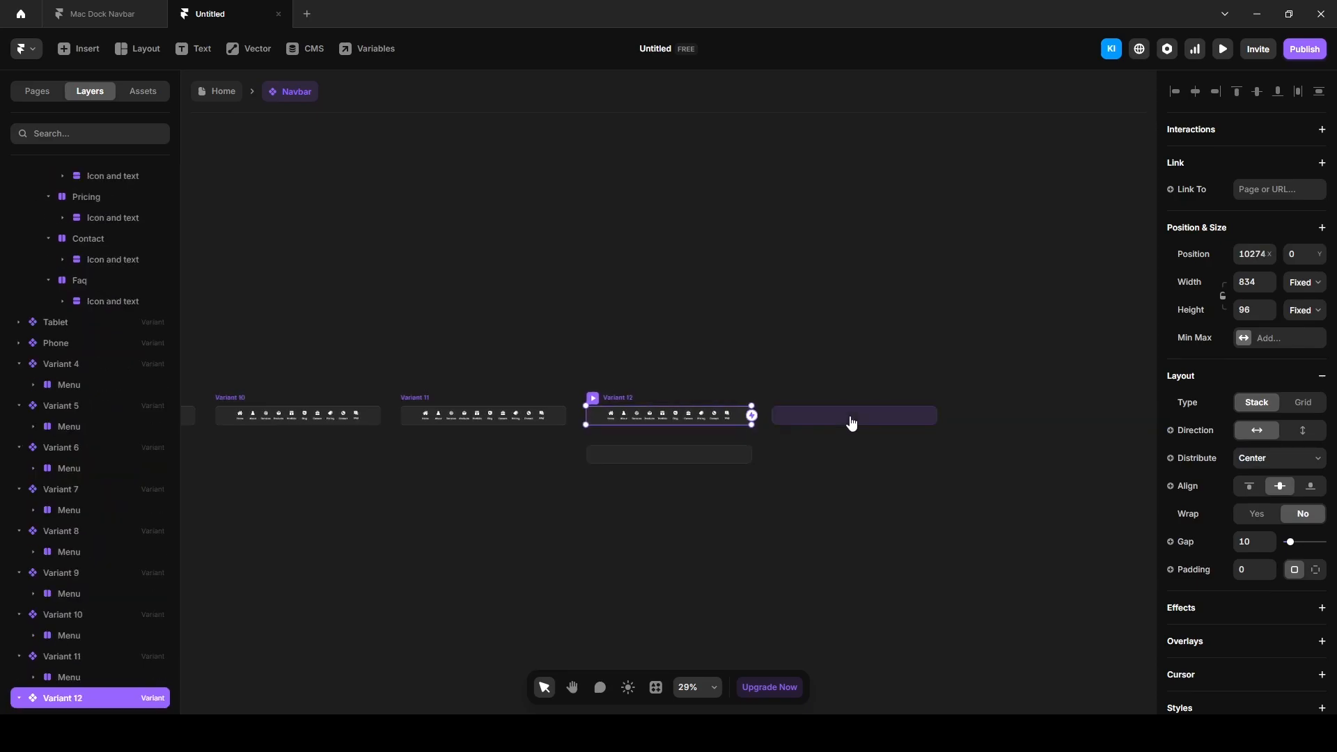
pyautogui.click(851, 421)
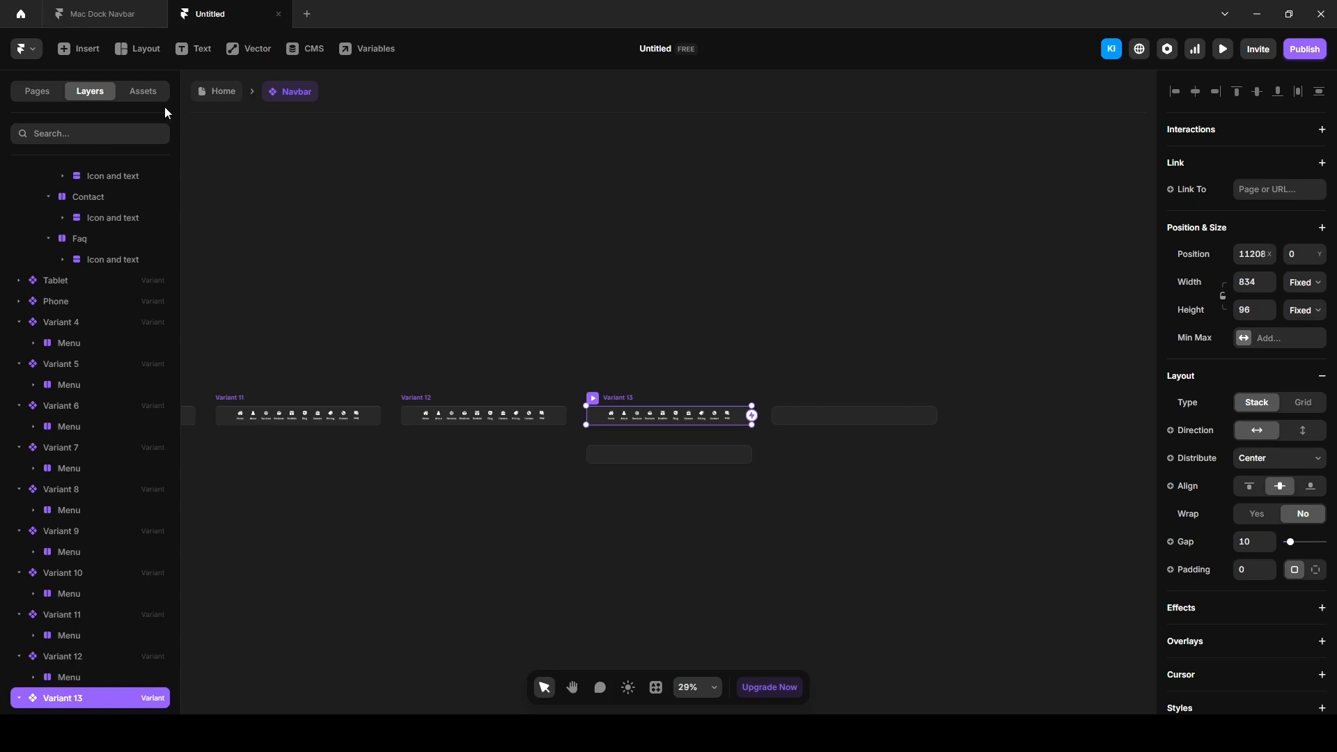
# Examine how the dock icons react to the pointer in the Mac Dock Navbar preview and review the new variants against it.
pyautogui.click(111, 13)
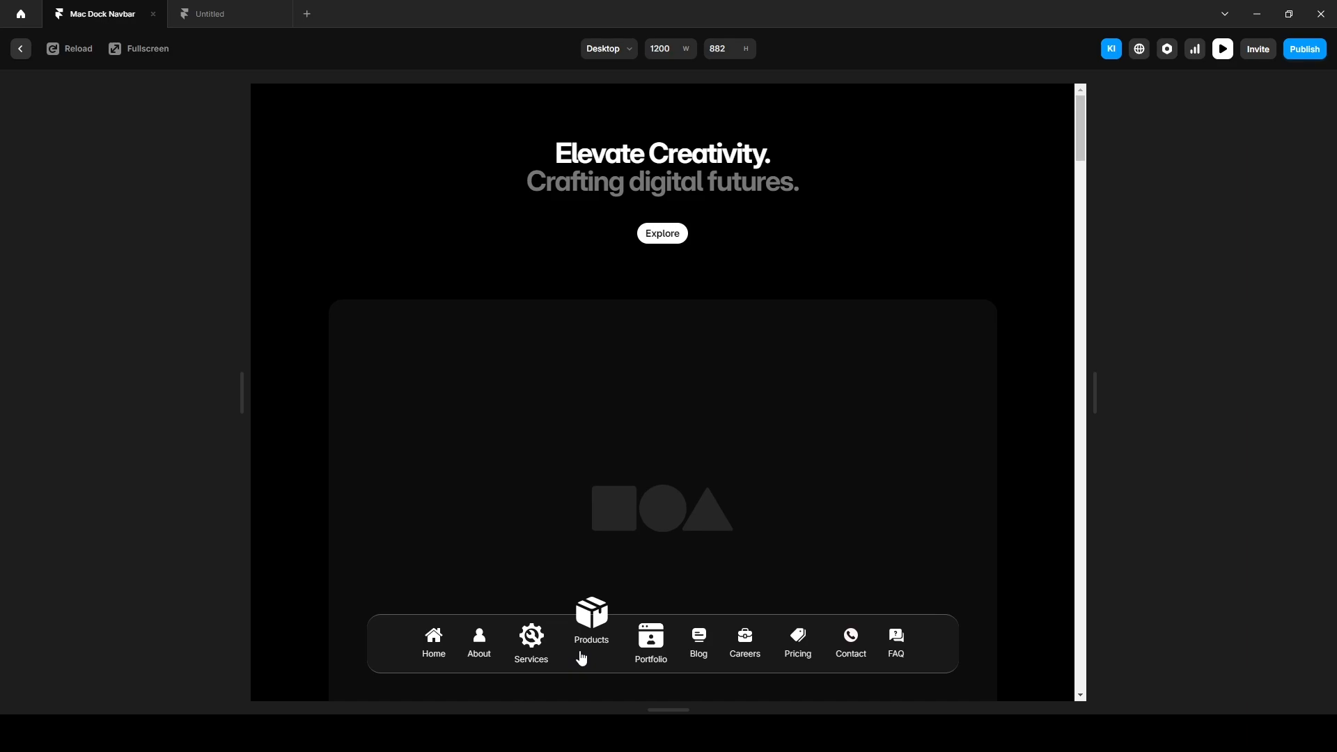
pyautogui.click(221, 16)
pyautogui.moveTo(527, 546); pyautogui.dragTo(694, 541)
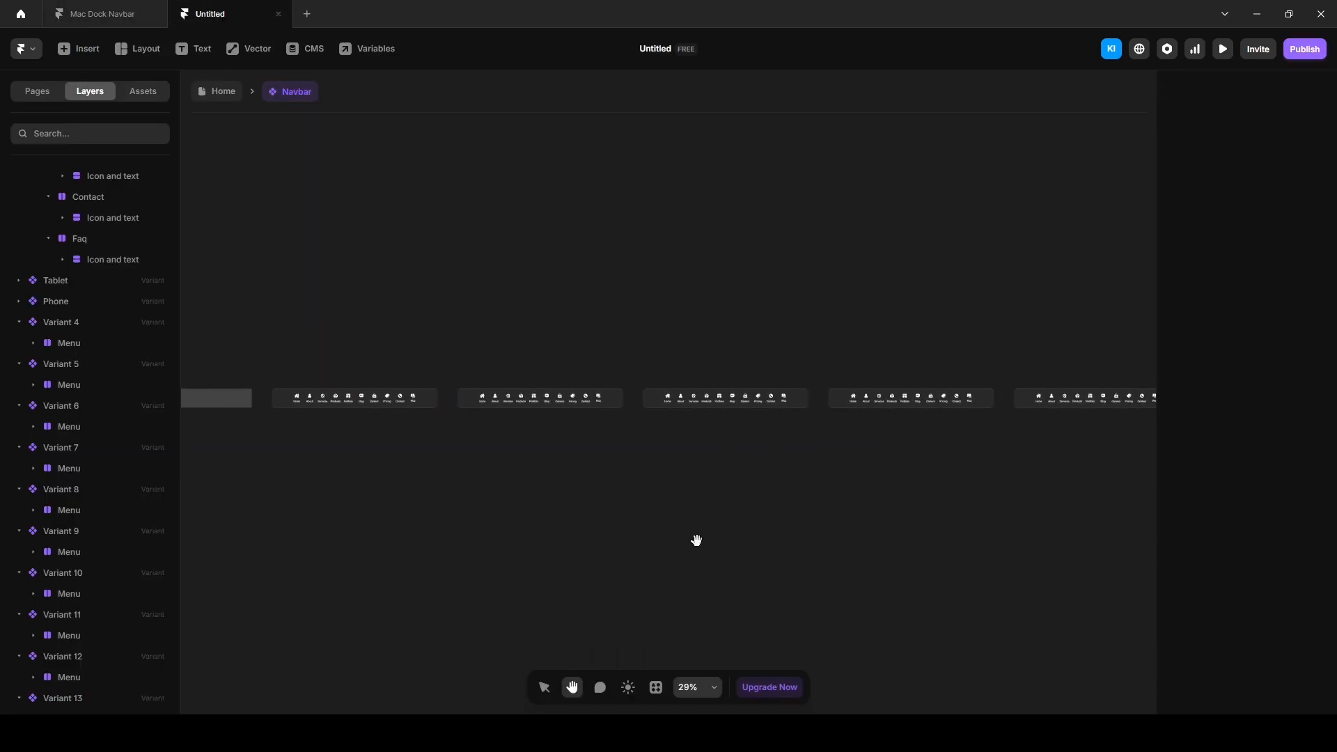
pyautogui.moveTo(369, 516); pyautogui.dragTo(761, 511)
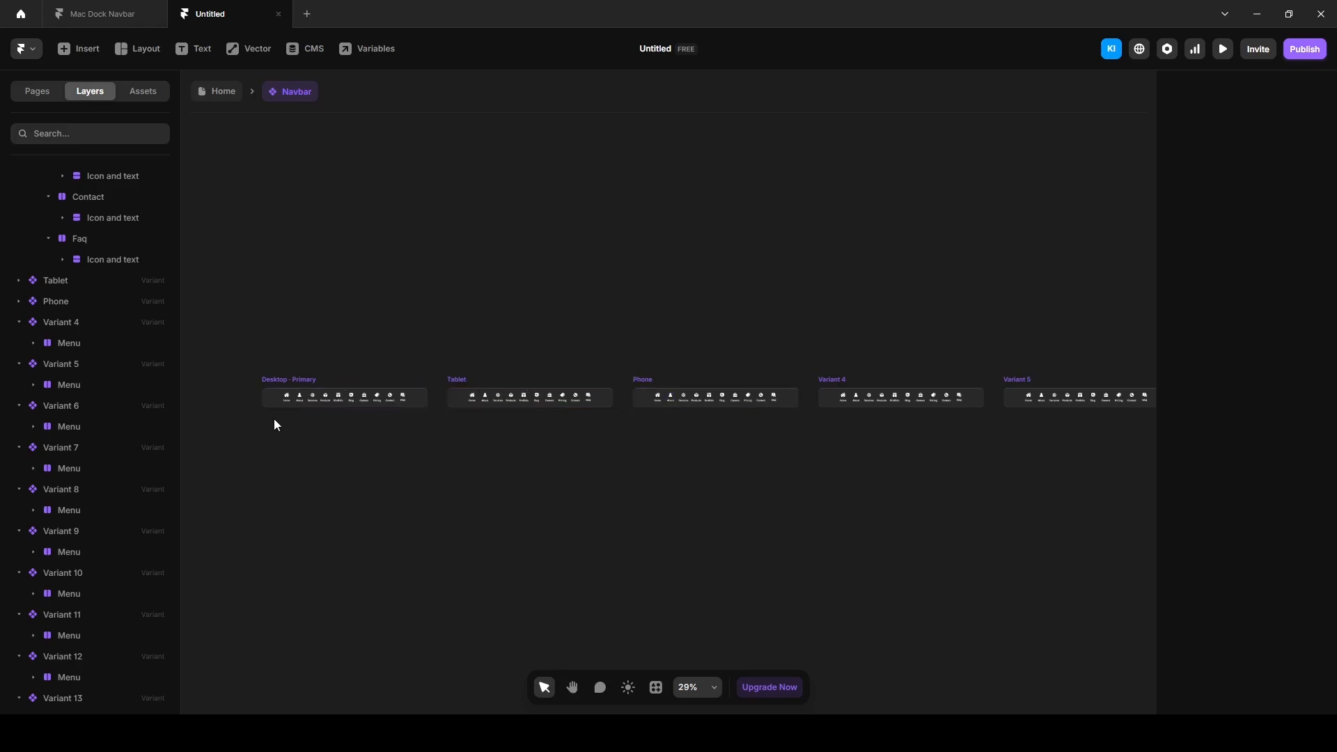
pyautogui.click(103, 13)
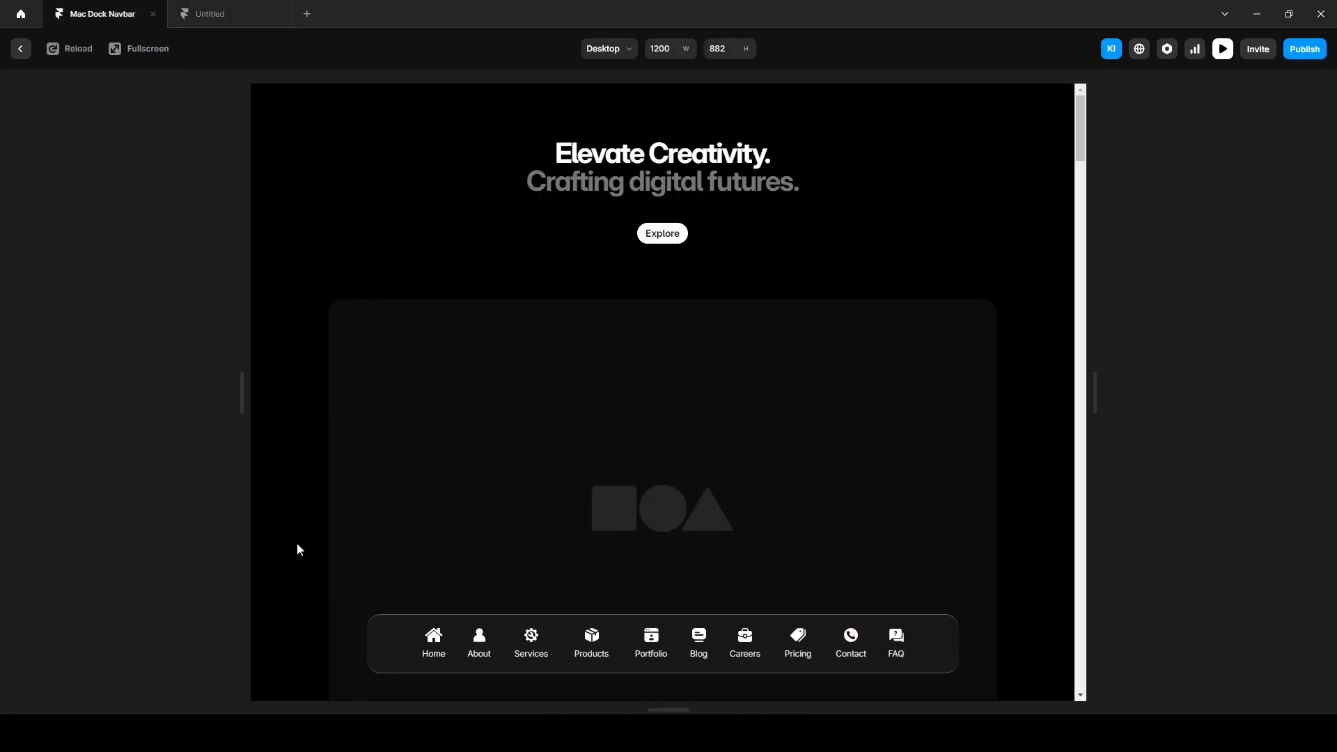
pyautogui.click(243, 13)
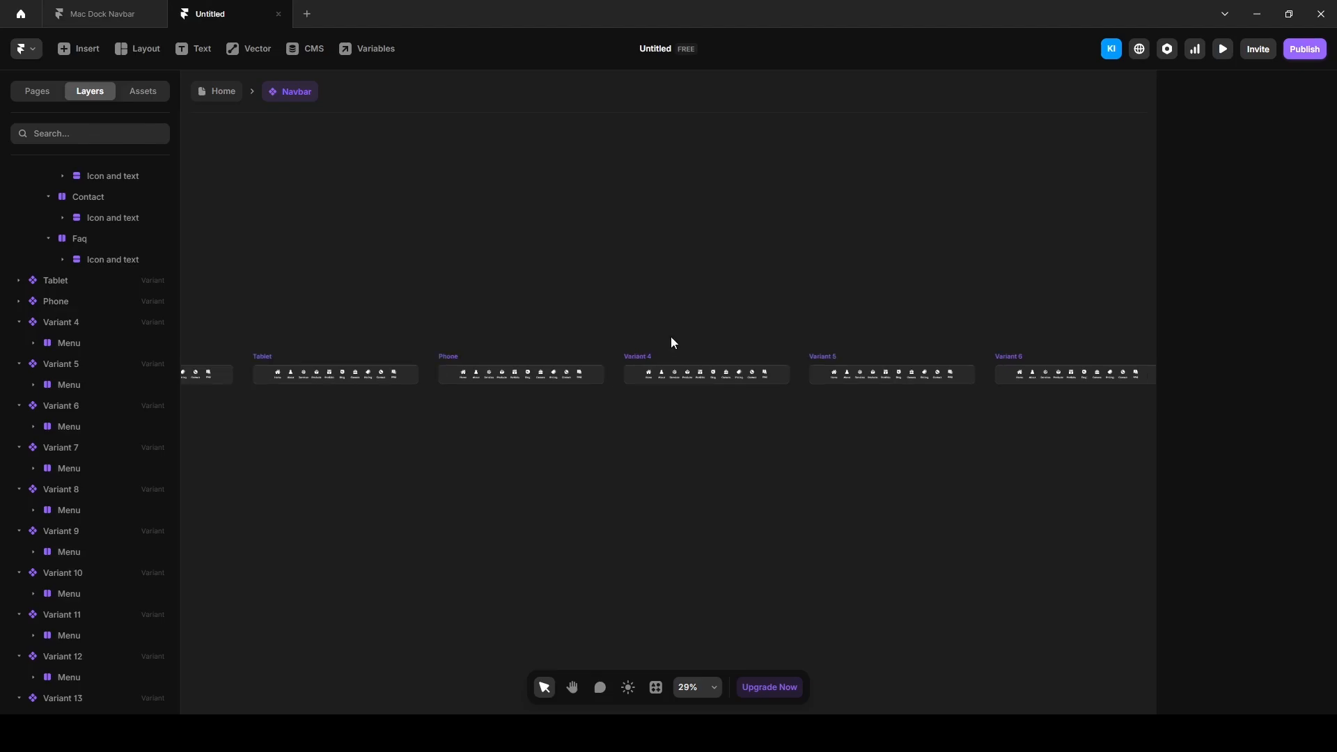
# Rename the inner "Menu" stack that holds the Home item in the Desktop variant to "Home".
pyautogui.keyDown('ctrl'); pyautogui.scroll(6, 667, 370); pyautogui.keyUp('ctrl')
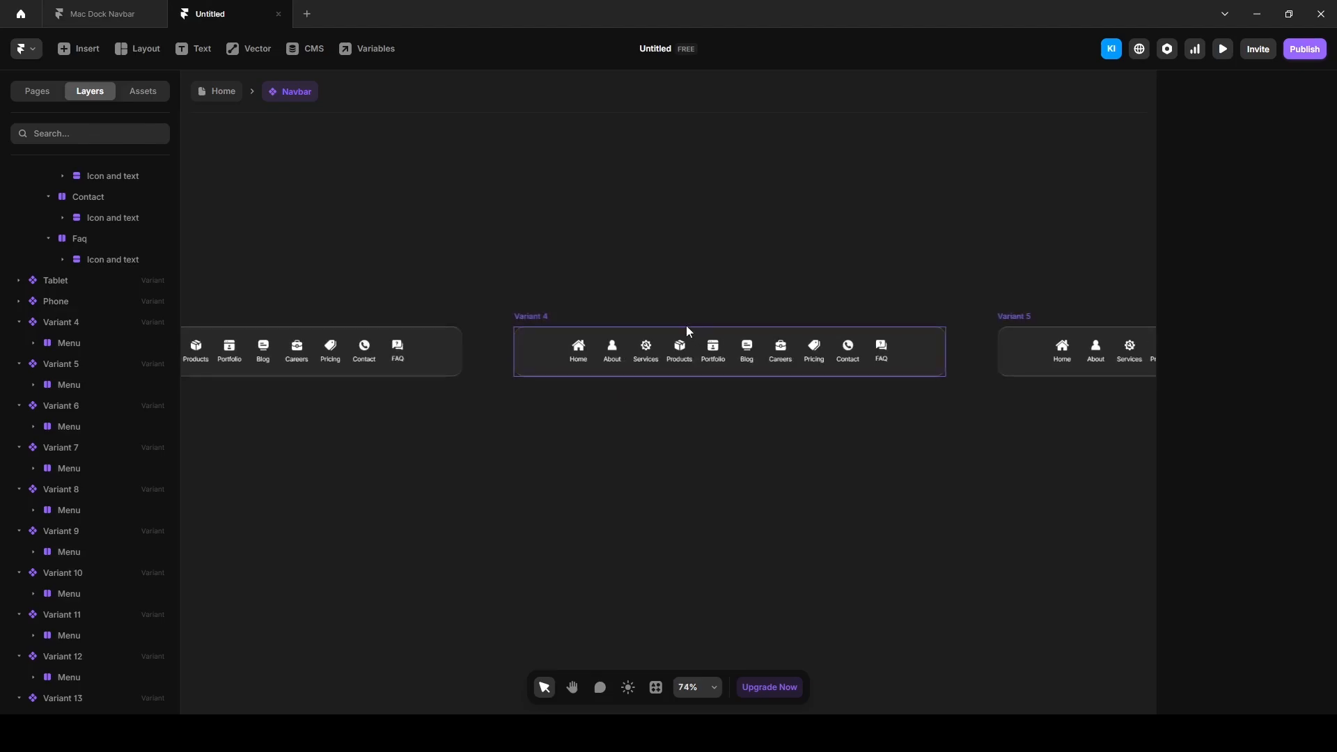
pyautogui.hscroll(1, 719, 292)
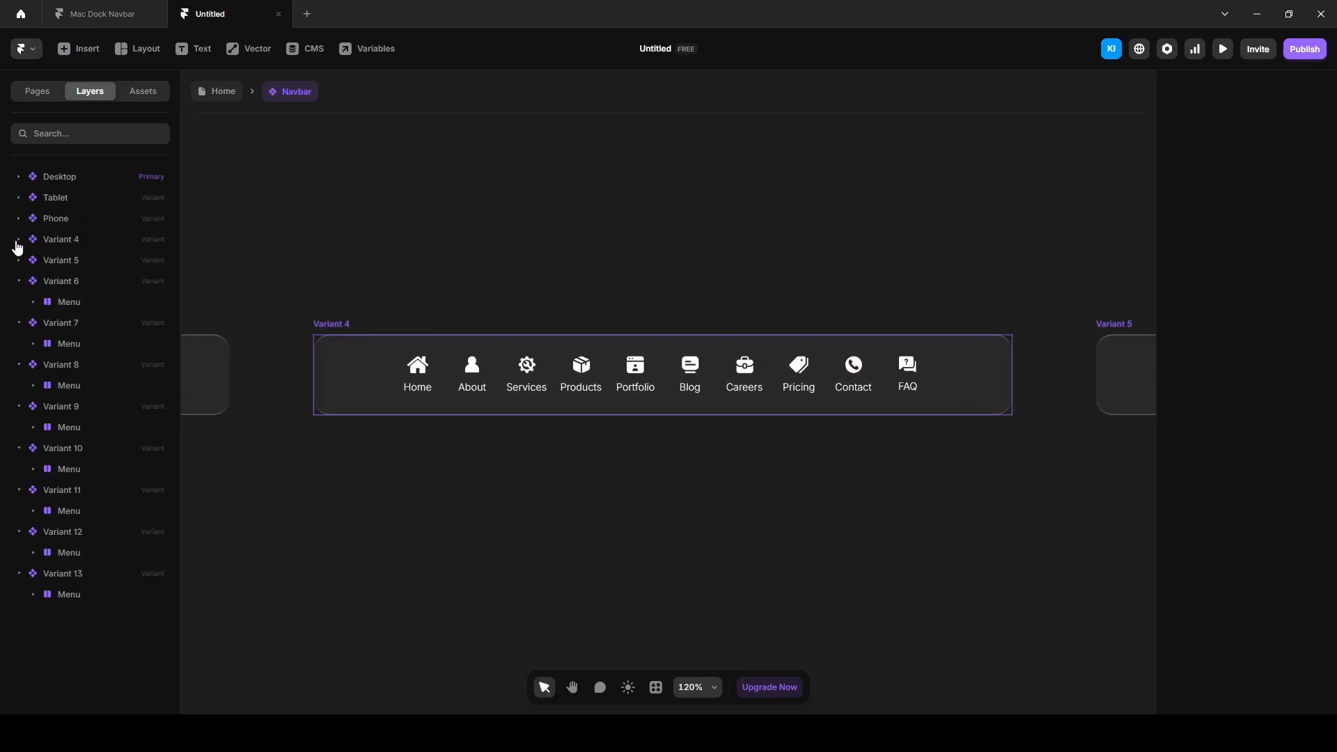
pyautogui.click(19, 241)
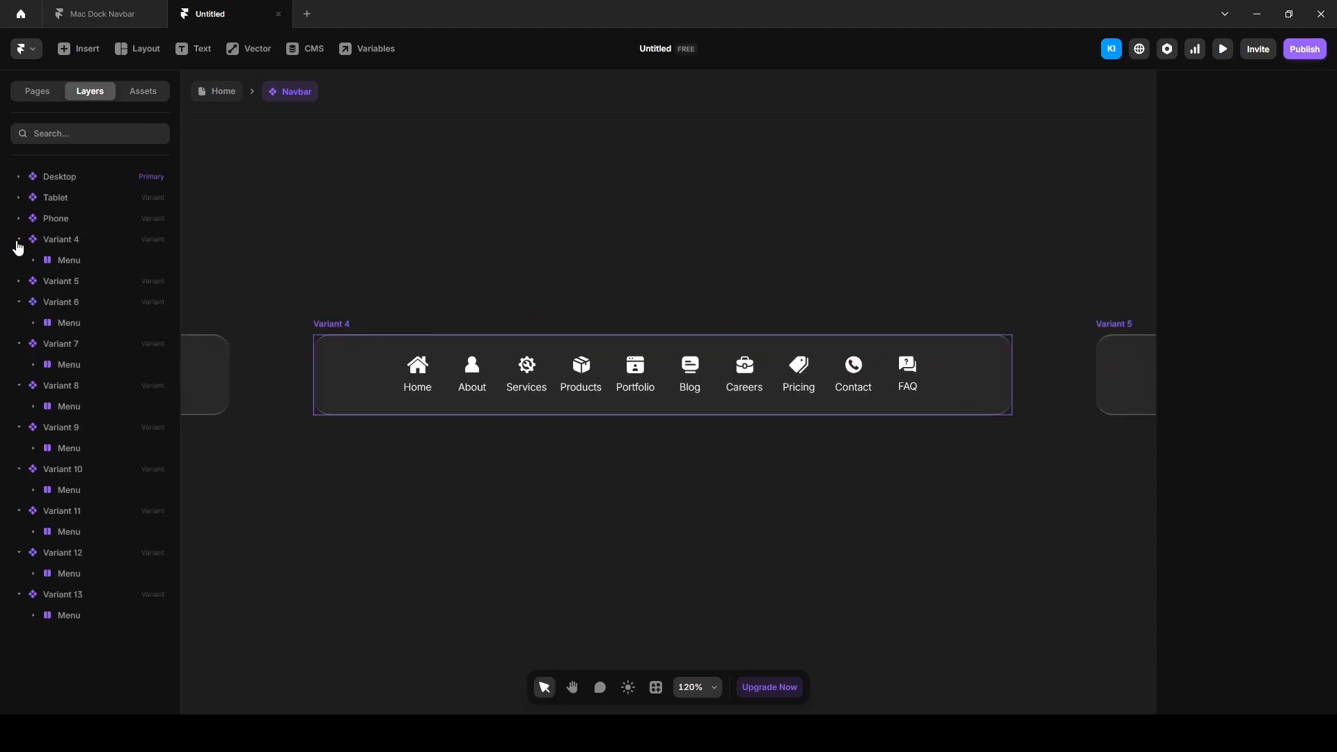
pyautogui.click(34, 261)
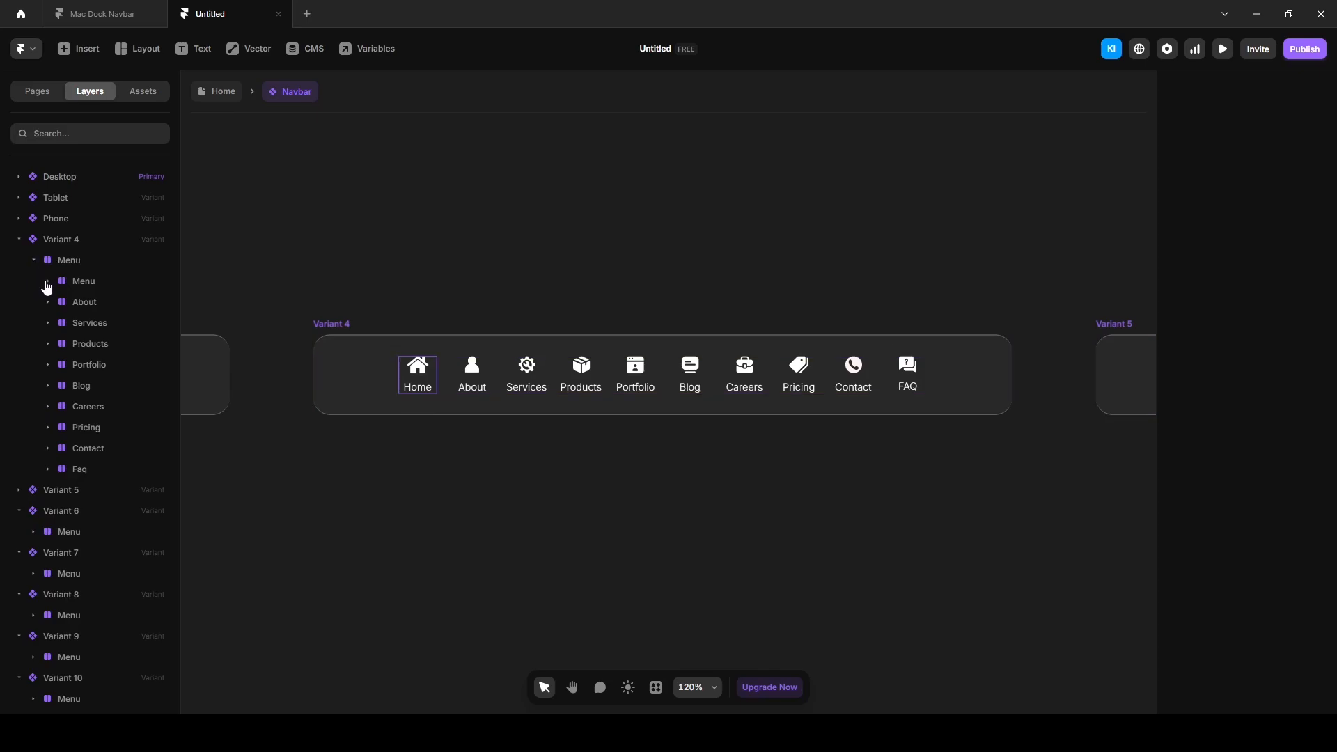
pyautogui.click(19, 177)
pyautogui.doubleClick(84, 218)
pyautogui.write('Home')
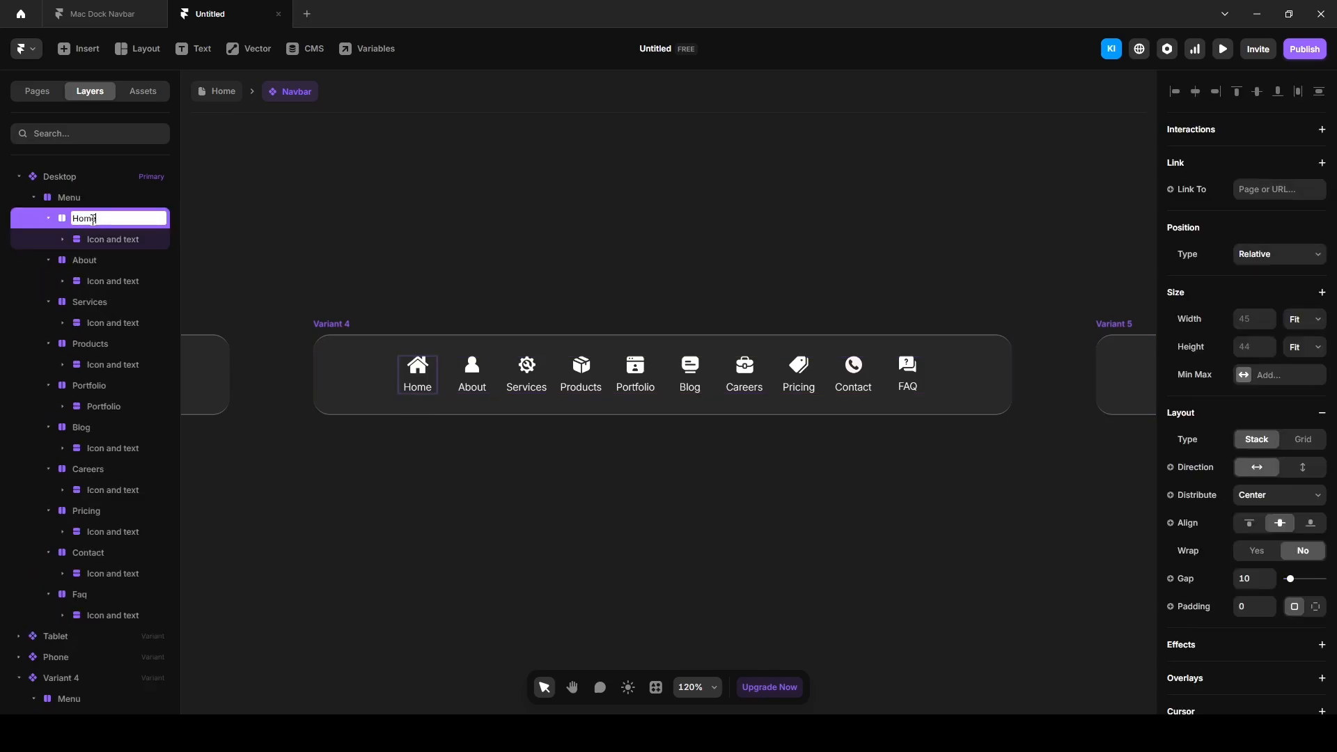
pyautogui.press('Return')
pyautogui.click(18, 177)
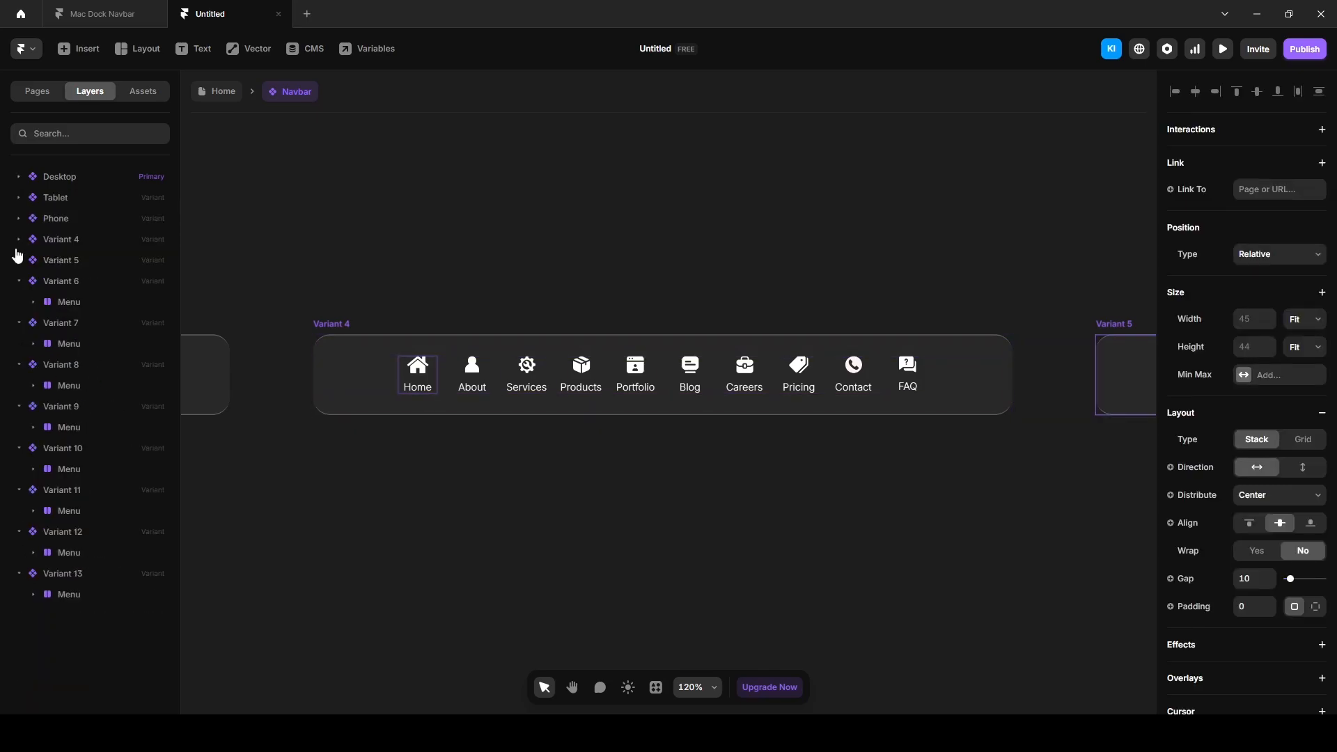
# Lock the proportions of the Home icon in Variant 4 and enlarge it to a height of 44.
pyautogui.click(75, 279)
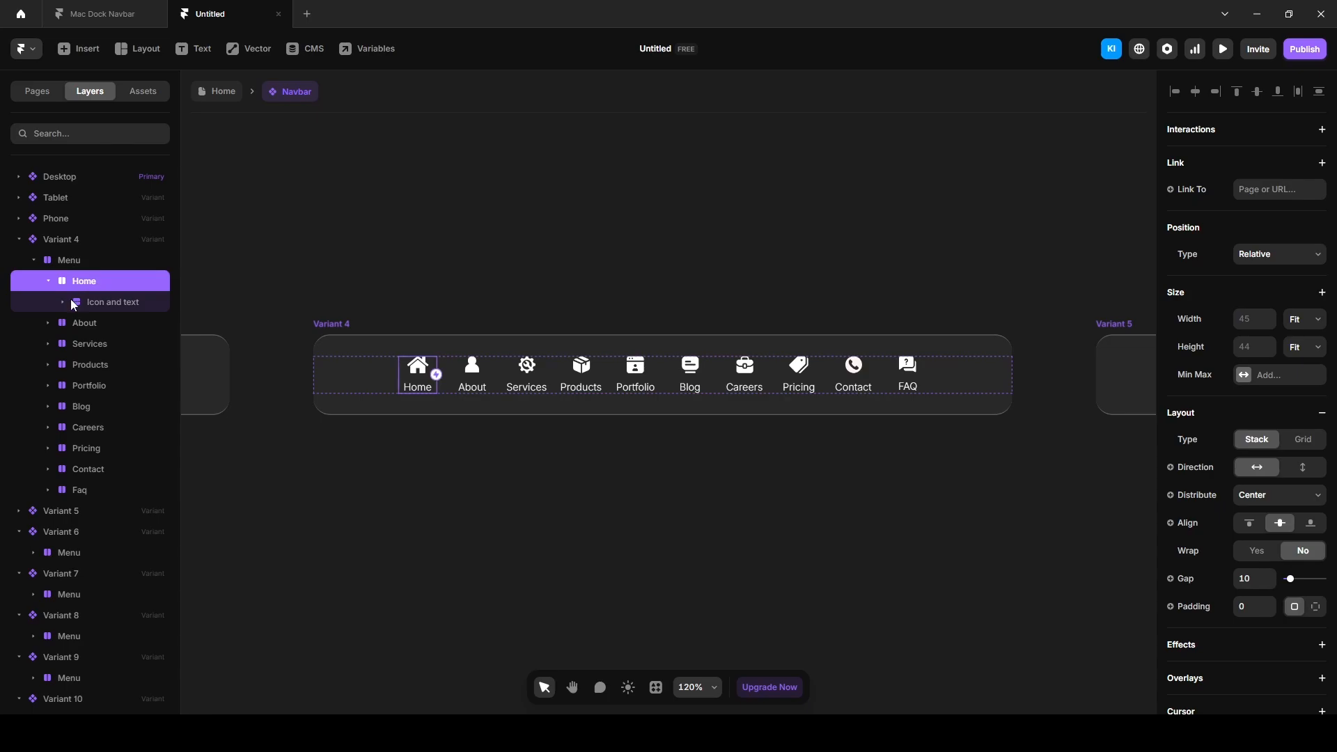
pyautogui.click(70, 300)
pyautogui.click(110, 322)
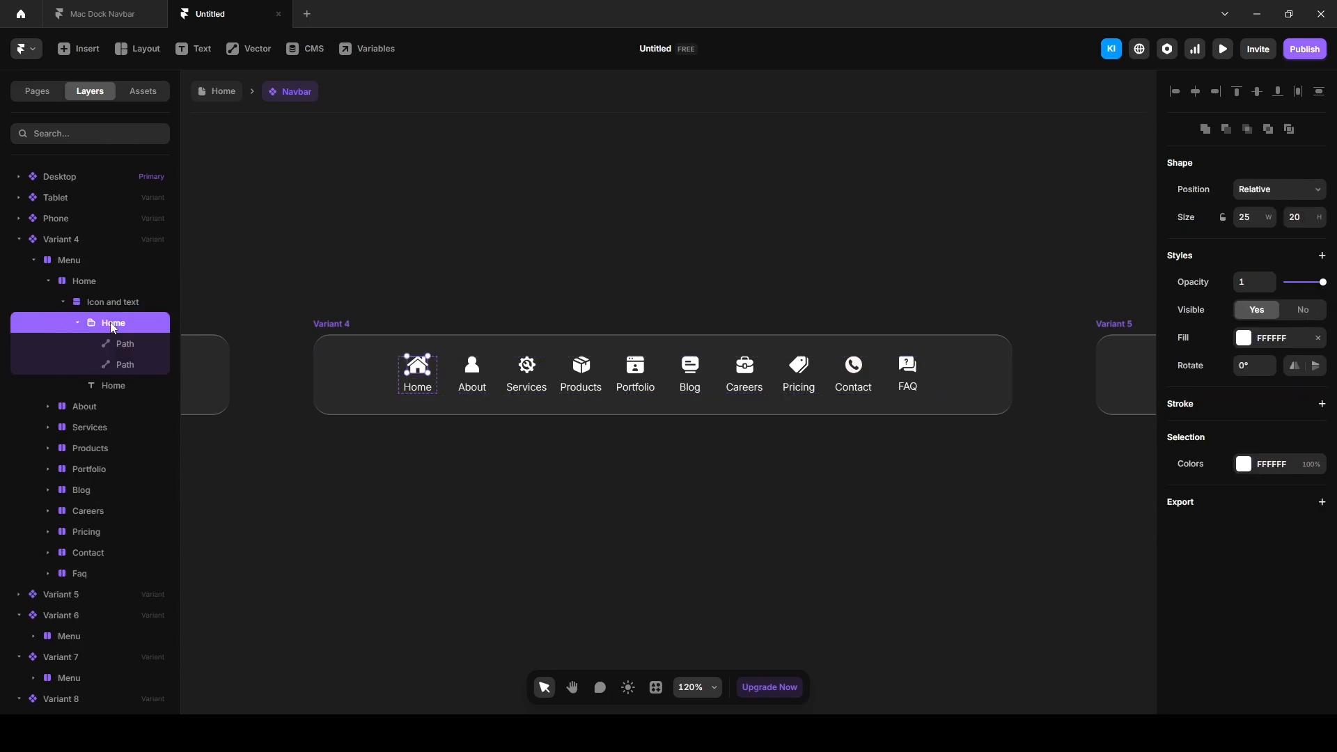
pyautogui.click(1223, 217)
pyautogui.press('Up')
pyautogui.press('Up')
pyautogui.press('Up')
pyautogui.press('Up')
pyautogui.press('Up')
pyautogui.press('Up')
pyautogui.press('Up')
pyautogui.press('Up')
pyautogui.press('Up')
pyautogui.press('Up')
pyautogui.press('Up')
pyautogui.press('Up')
pyautogui.press('Up')
pyautogui.press('Up')
pyautogui.press('Up')
pyautogui.press('Up')
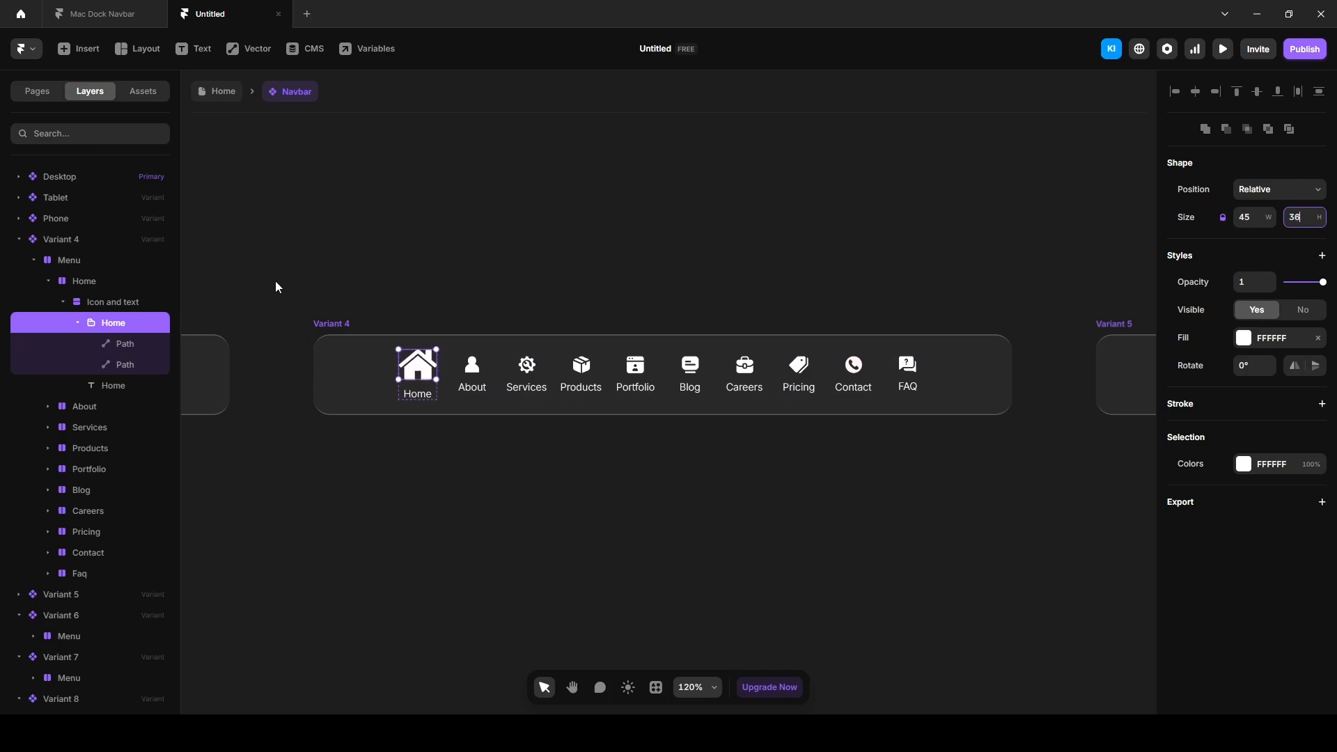
pyautogui.press('Up')
pyautogui.press('Up')
pyautogui.press('Up')
pyautogui.press('Up')
pyautogui.press('Up')
pyautogui.press('Up')
pyautogui.press('Up')
pyautogui.press('Up')
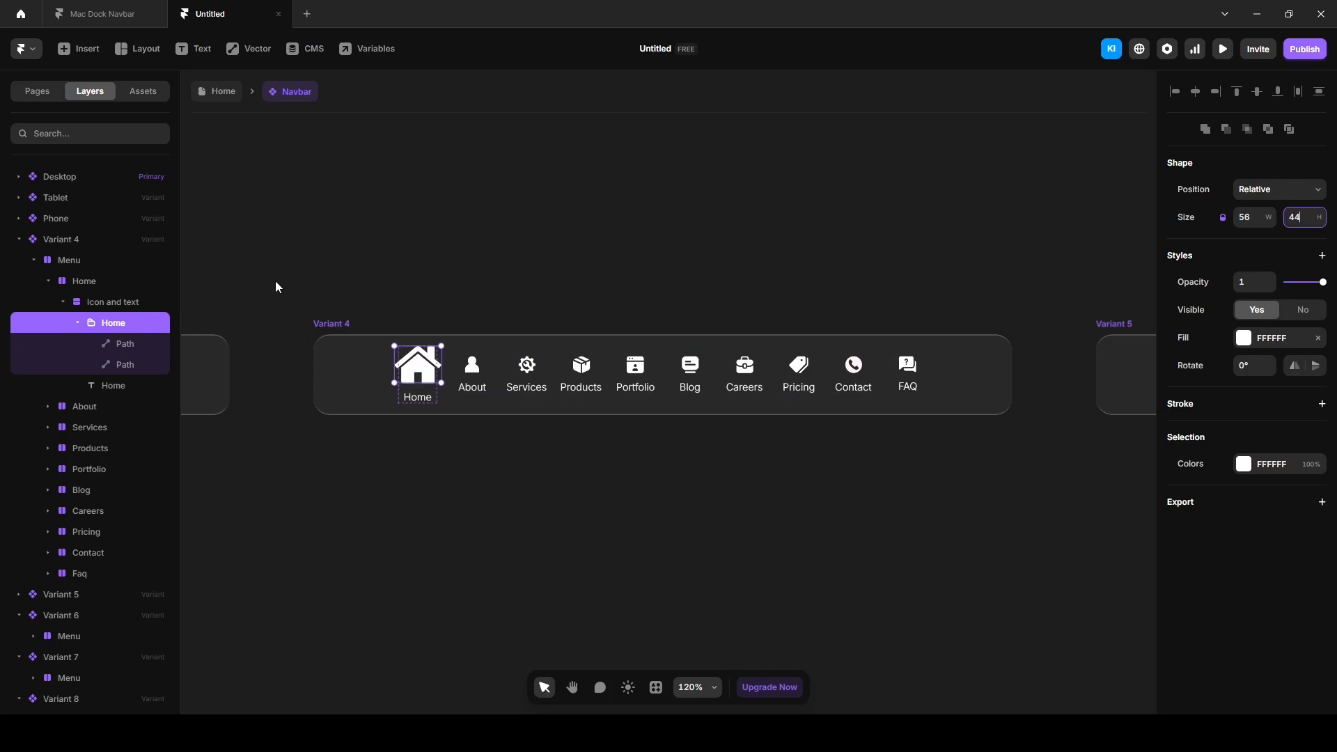
pyautogui.click(616, 296)
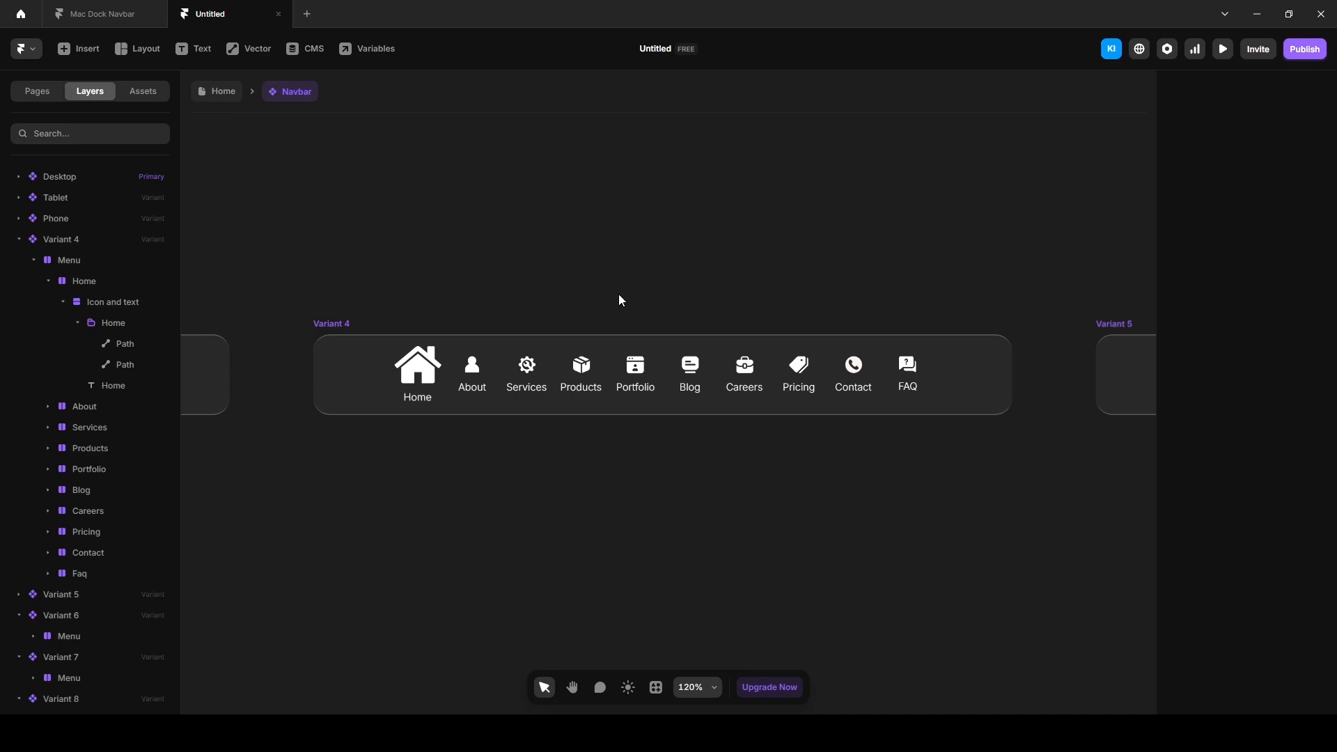
# Give the Home "Icon and text" stack in Variant 4 an absolute position with a top offset of about -50.
pyautogui.click(101, 15)
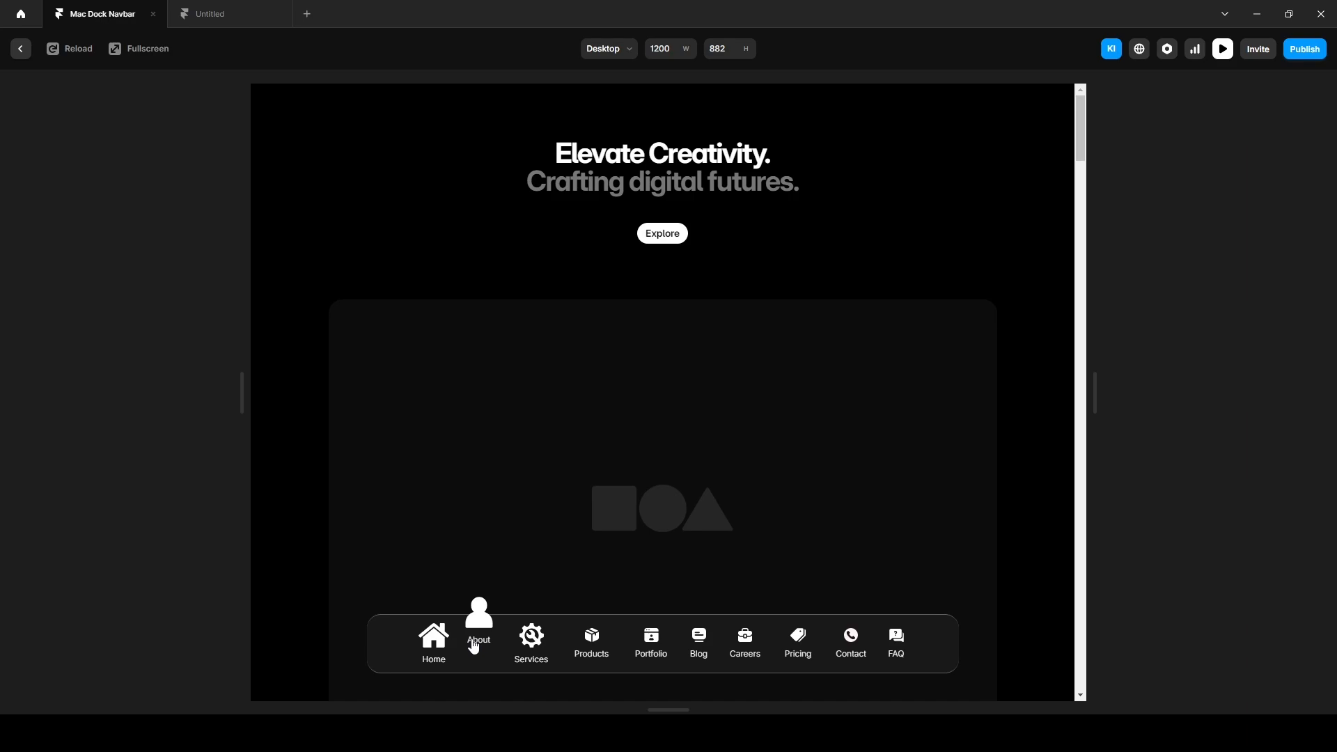
pyautogui.click(227, 20)
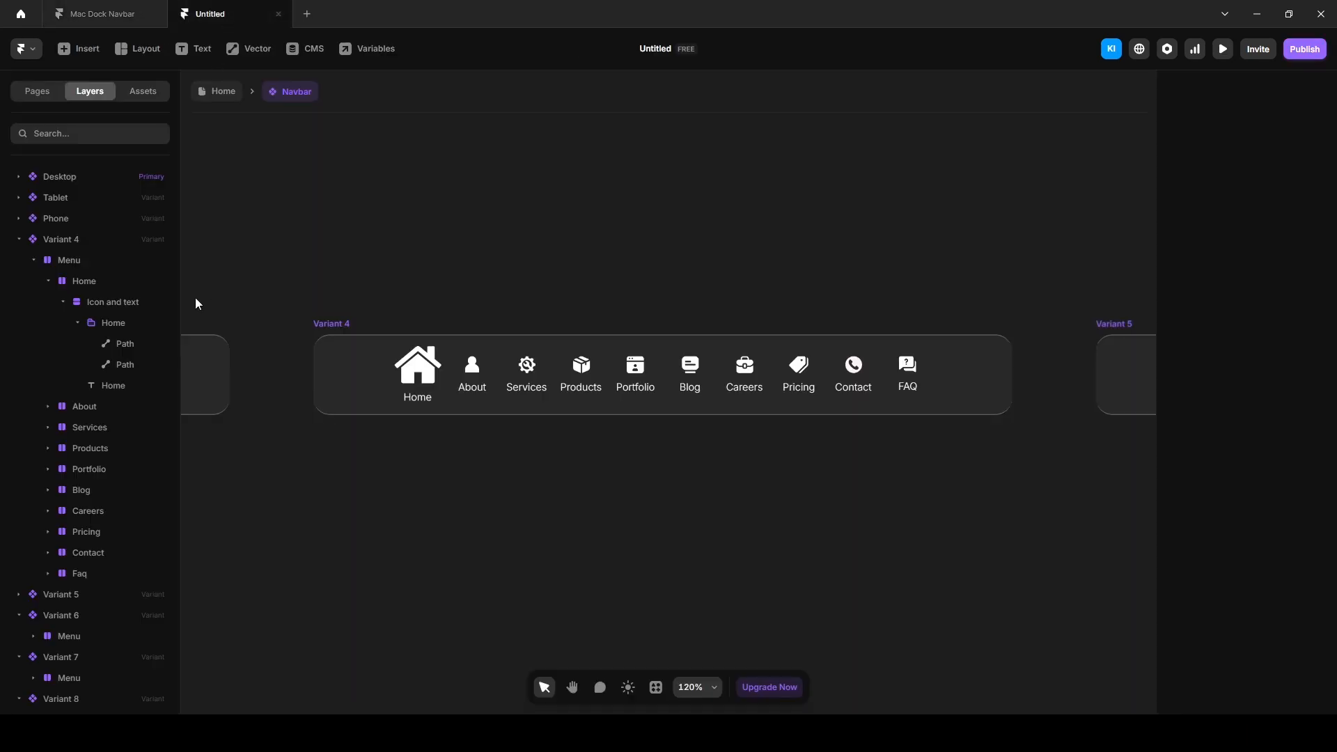
pyautogui.click(121, 303)
pyautogui.click(1283, 255)
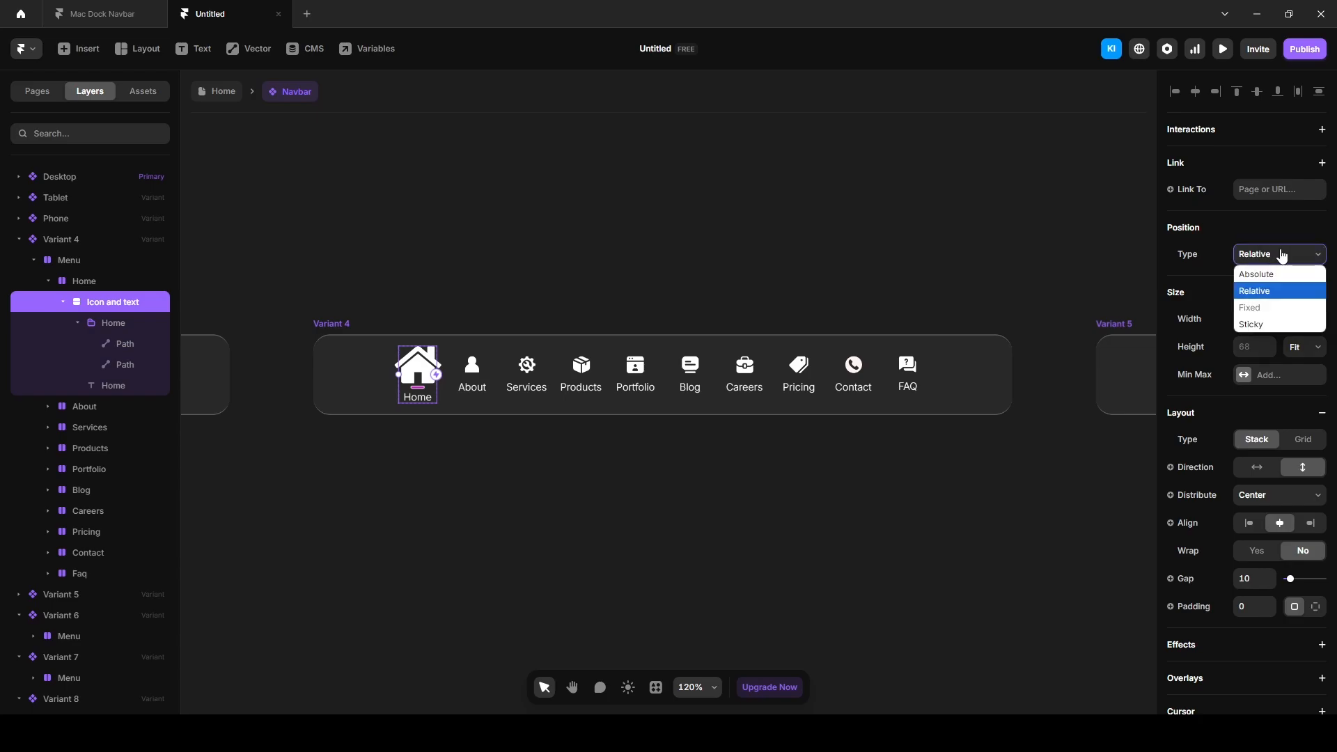
pyautogui.click(1280, 274)
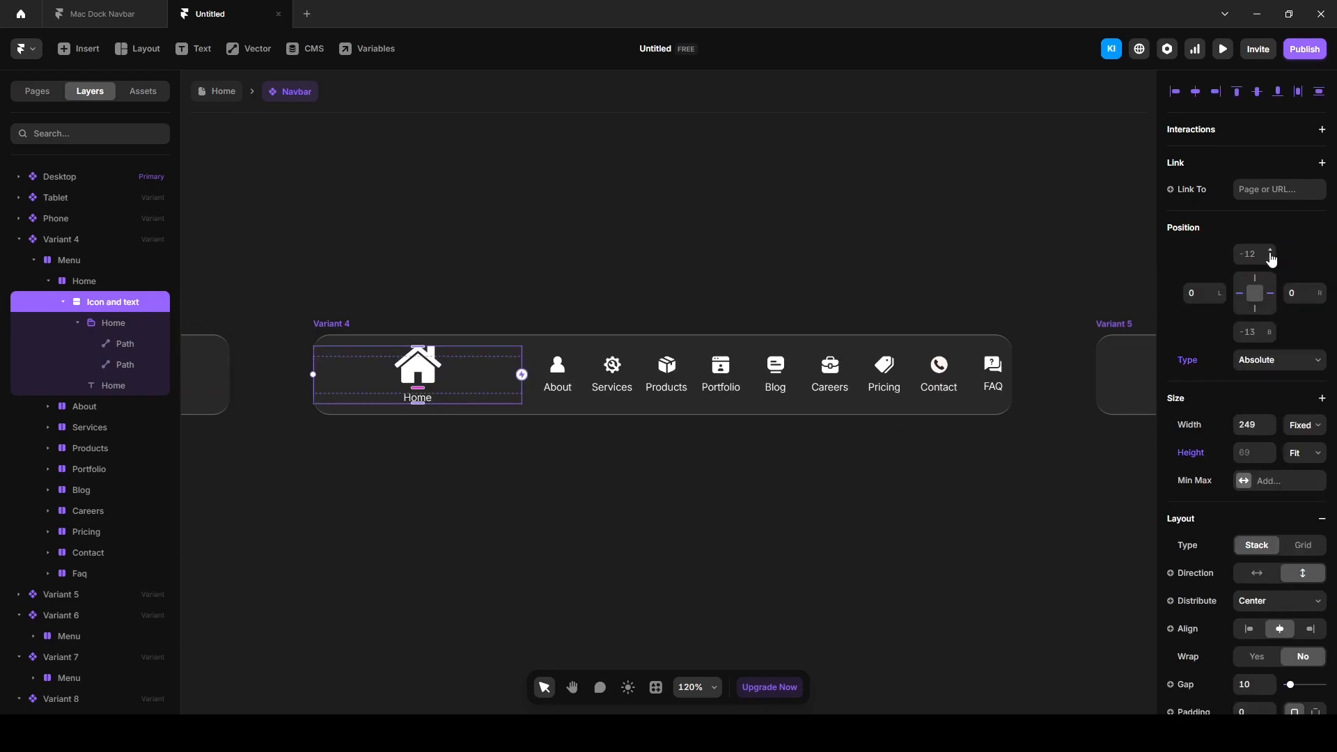
pyautogui.moveTo(1271, 262); pyautogui.dragTo(1276, 276)
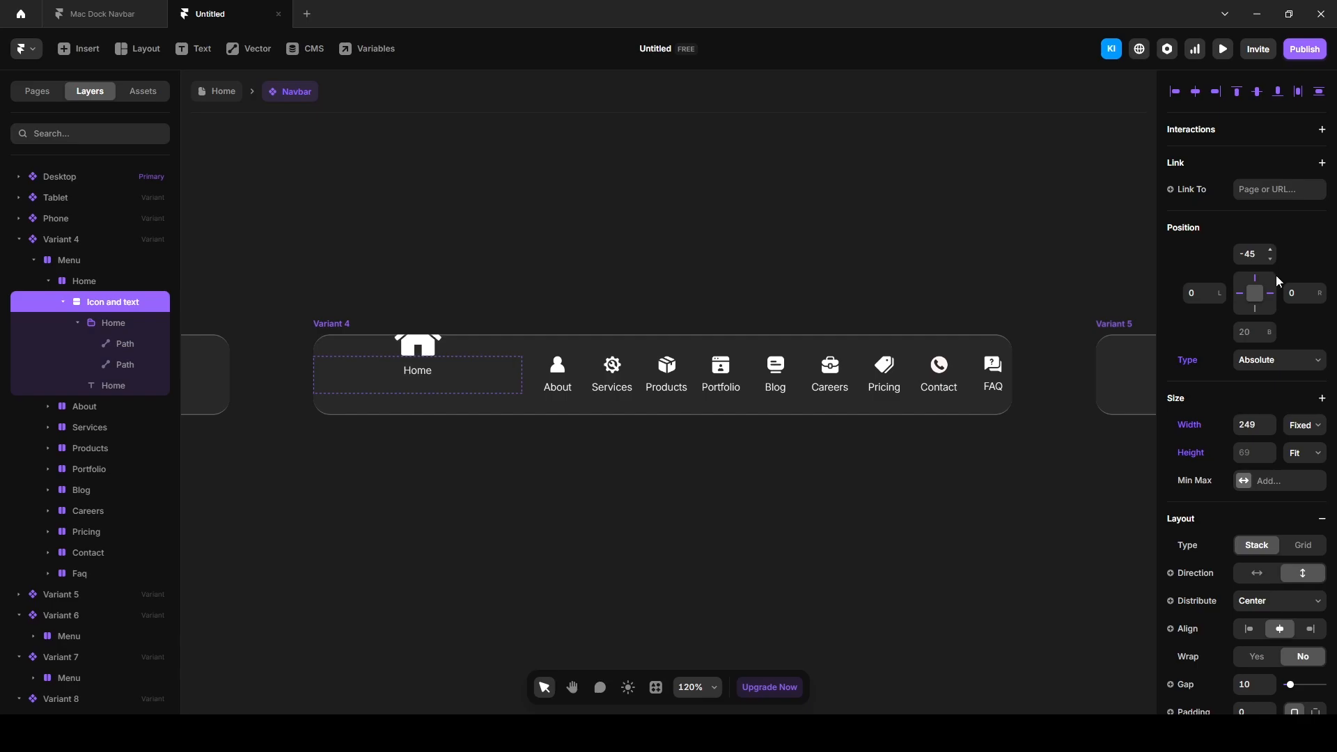
pyautogui.press('Down')
pyautogui.press('Down')
pyautogui.press('Down')
pyautogui.press('Down')
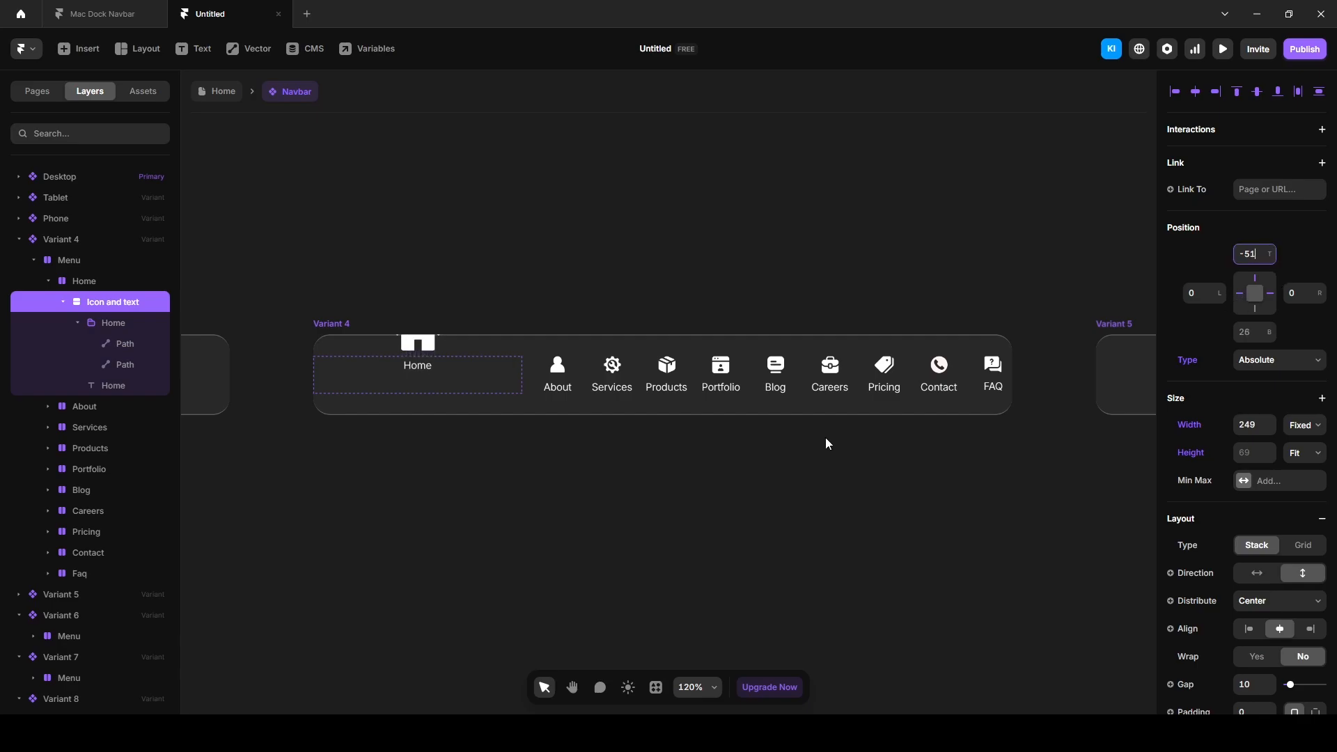
pyautogui.press('Up')
# Set the overflow of the Variant 4 navbar frame to Visible.
pyautogui.click(99, 283)
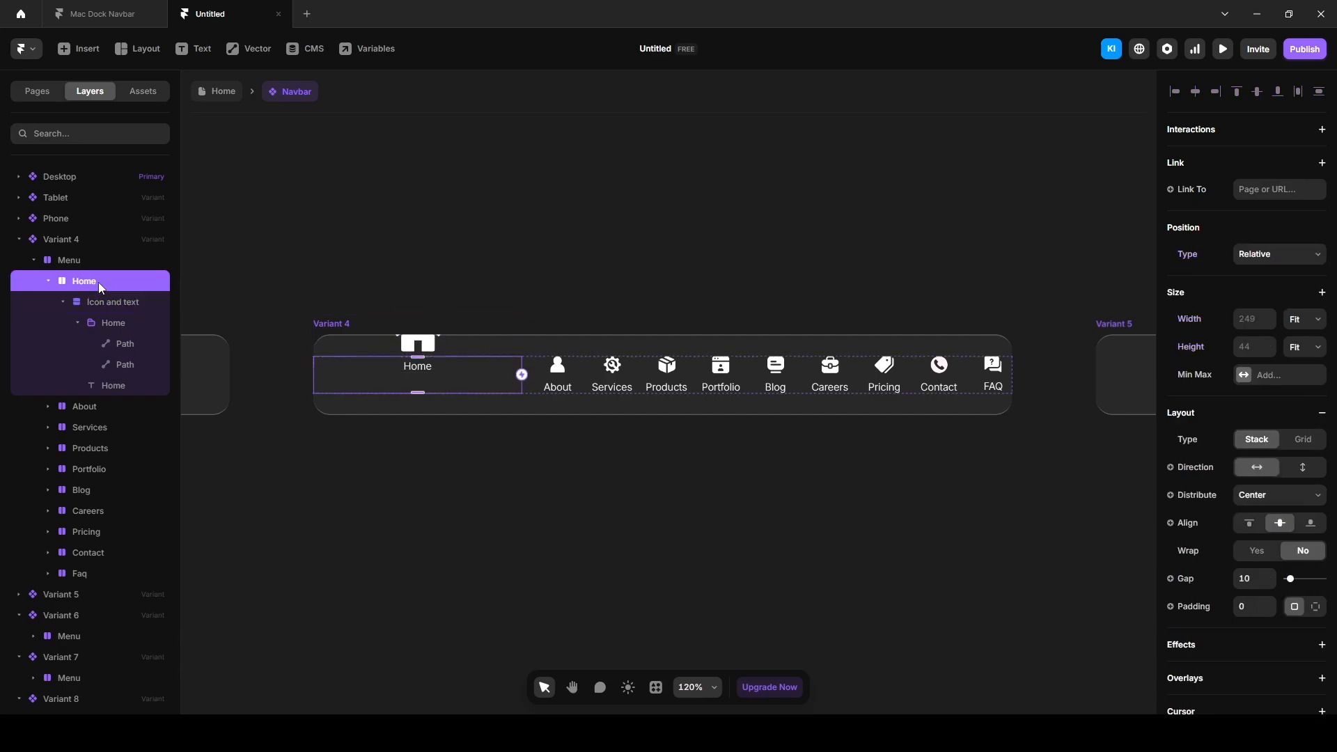
pyautogui.scroll(-2, 1245, 617)
pyautogui.scroll(-4, 1245, 616)
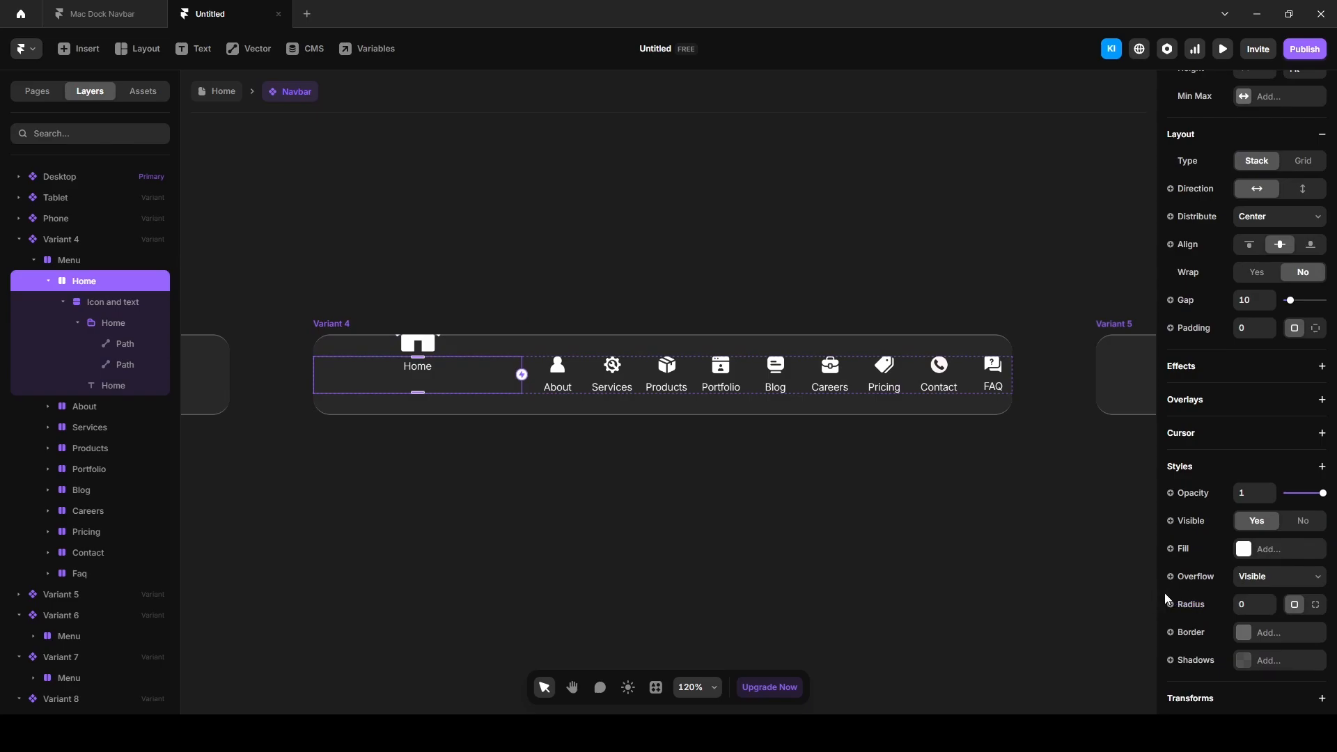
pyautogui.click(38, 264)
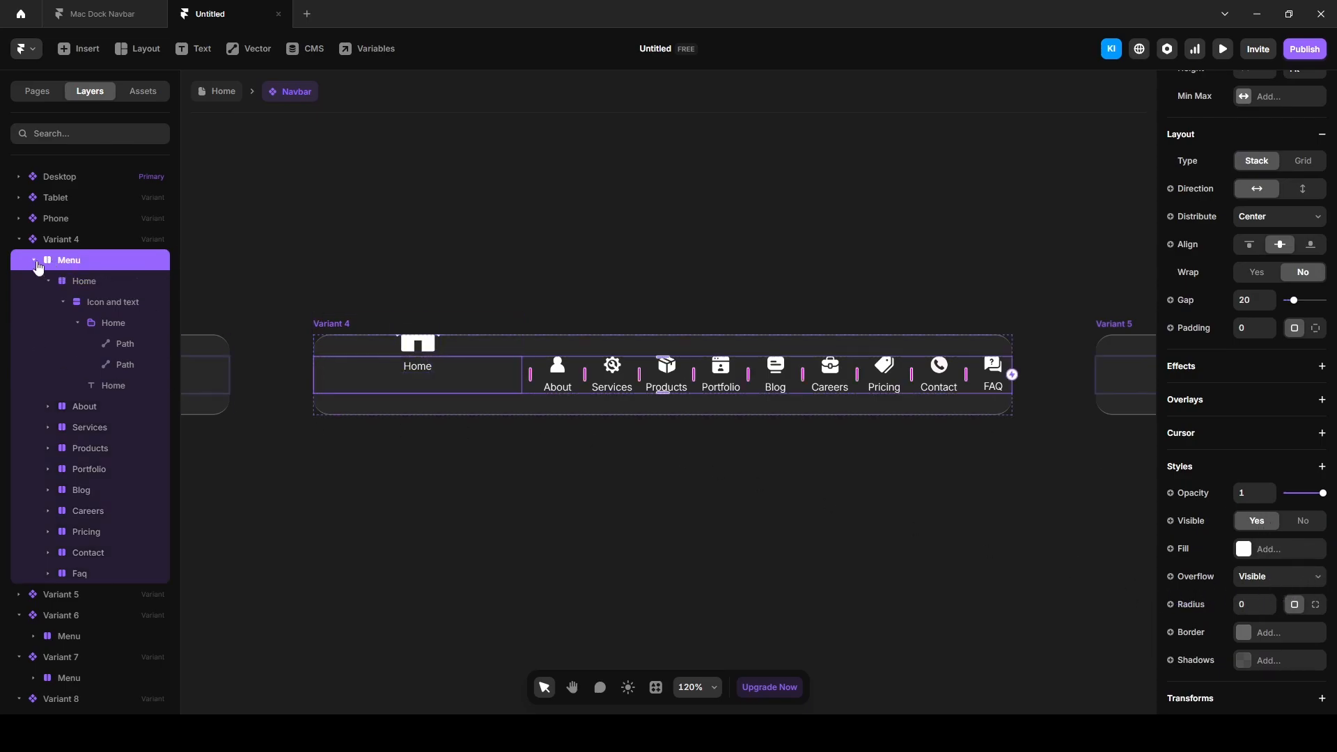
pyautogui.click(79, 241)
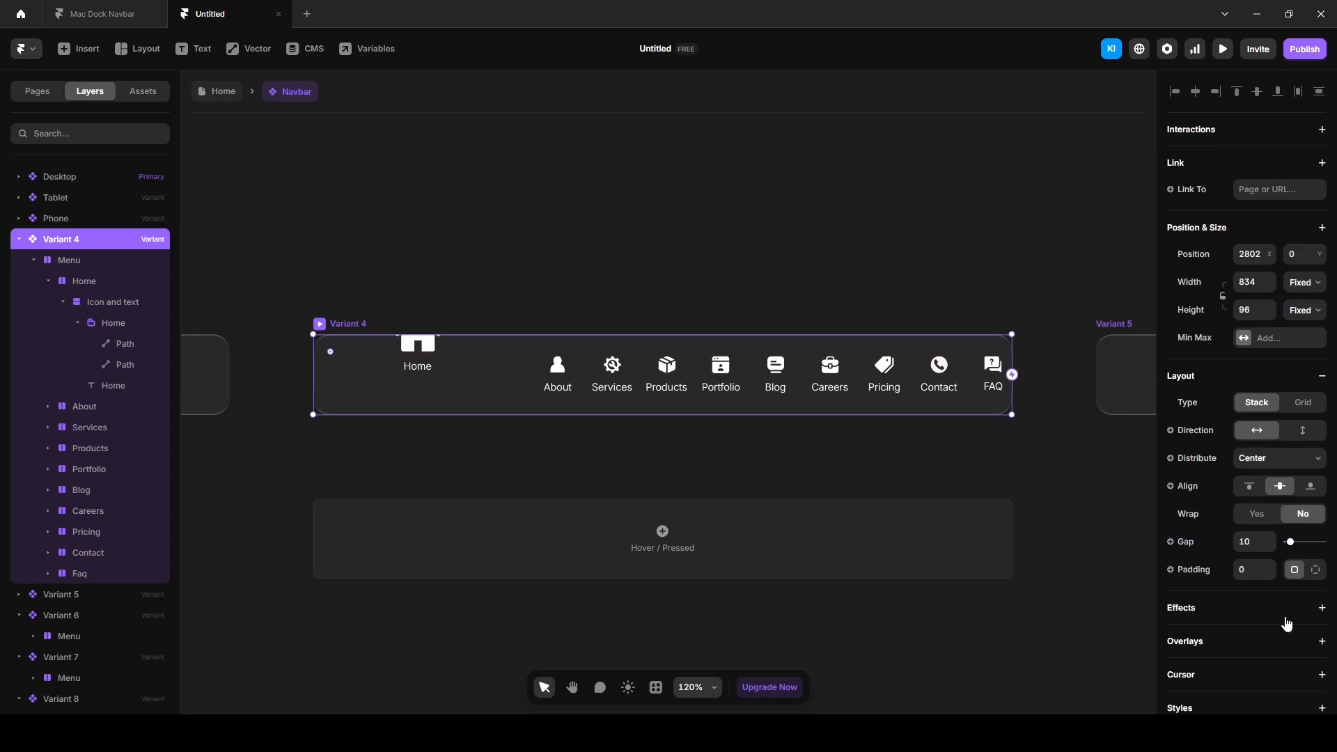
pyautogui.scroll(-3, 1243, 622)
pyautogui.scroll(-2, 1250, 648)
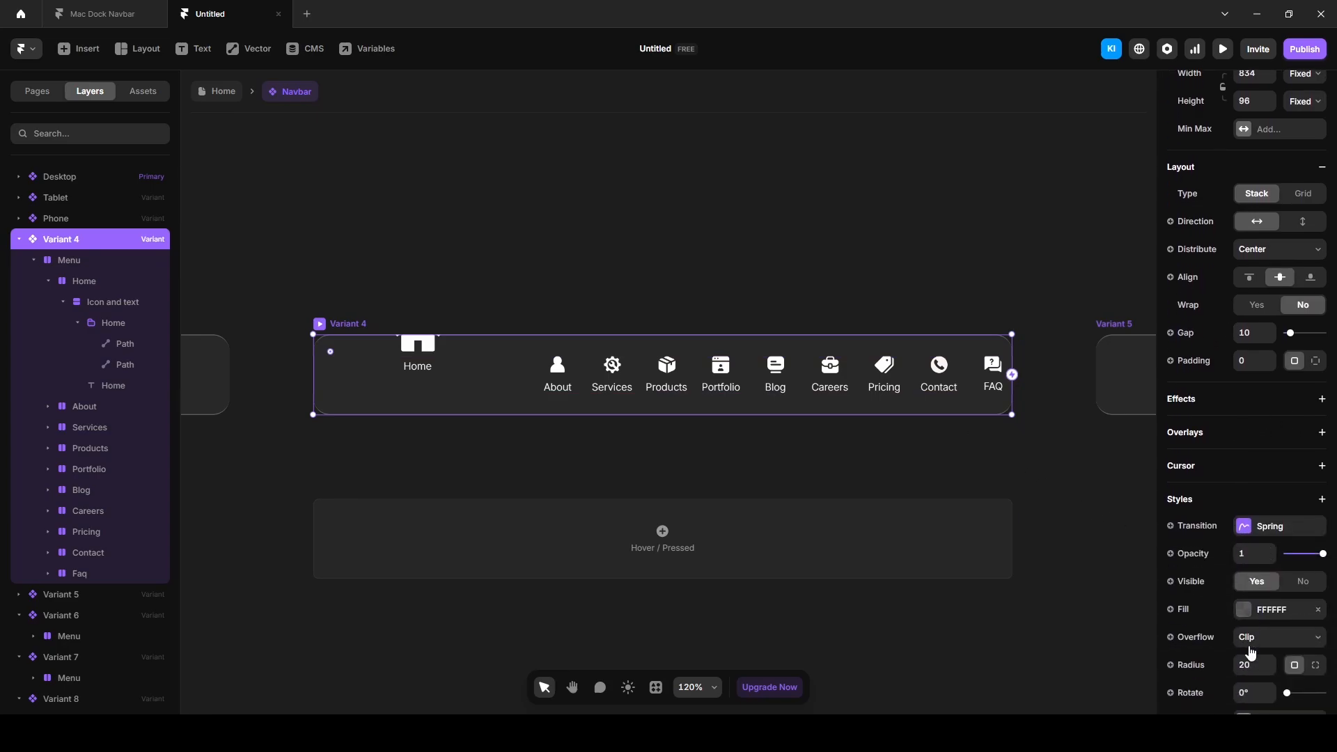
pyautogui.click(1264, 649)
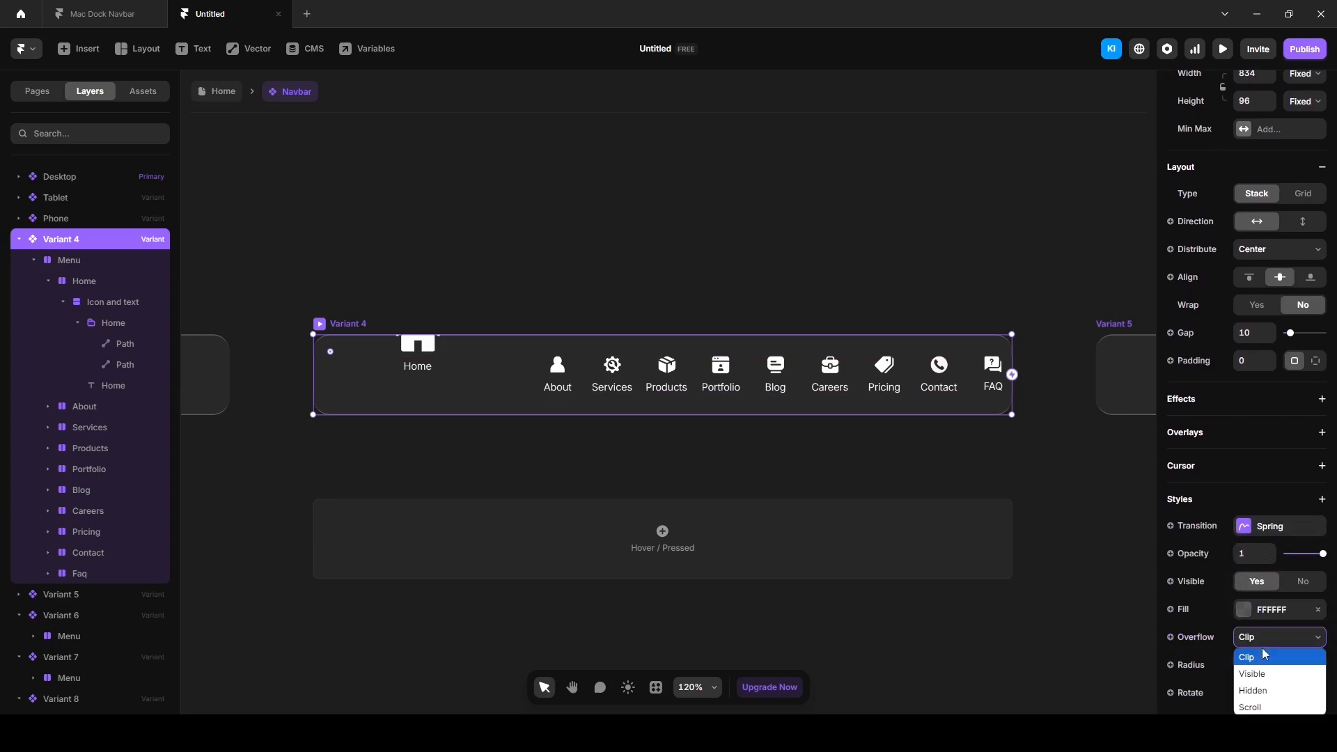
pyautogui.click(1264, 675)
# Set the outer Home stack in Variant 4 to a width of 45.
pyautogui.click(69, 259)
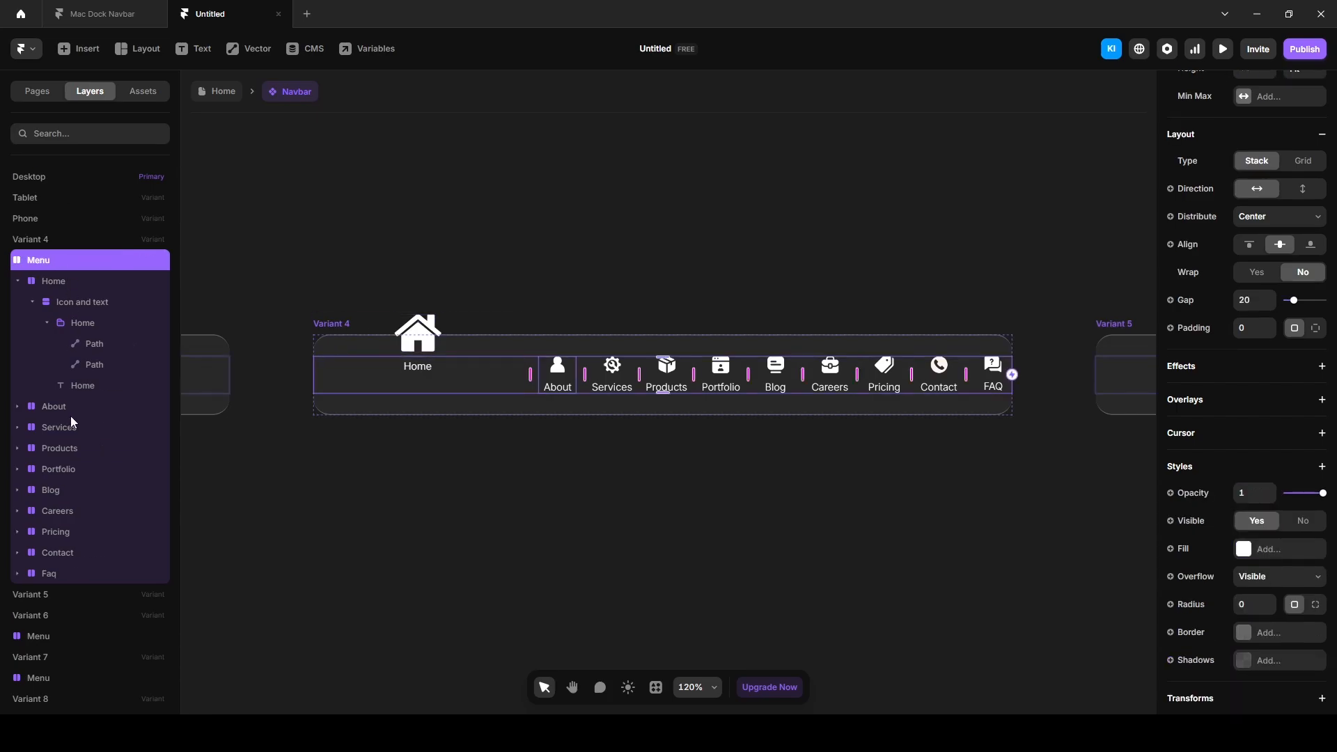
pyautogui.click(60, 282)
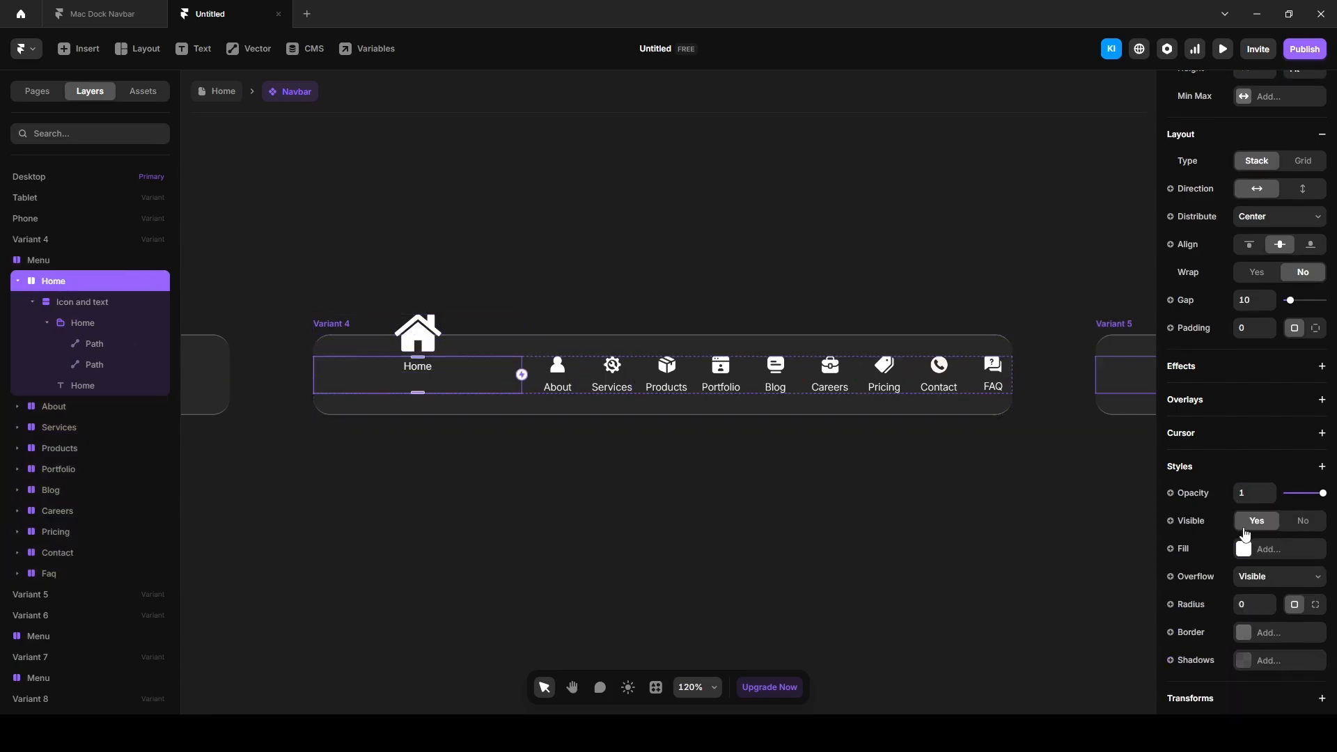
pyautogui.scroll(5, 1243, 536)
pyautogui.click(1242, 325)
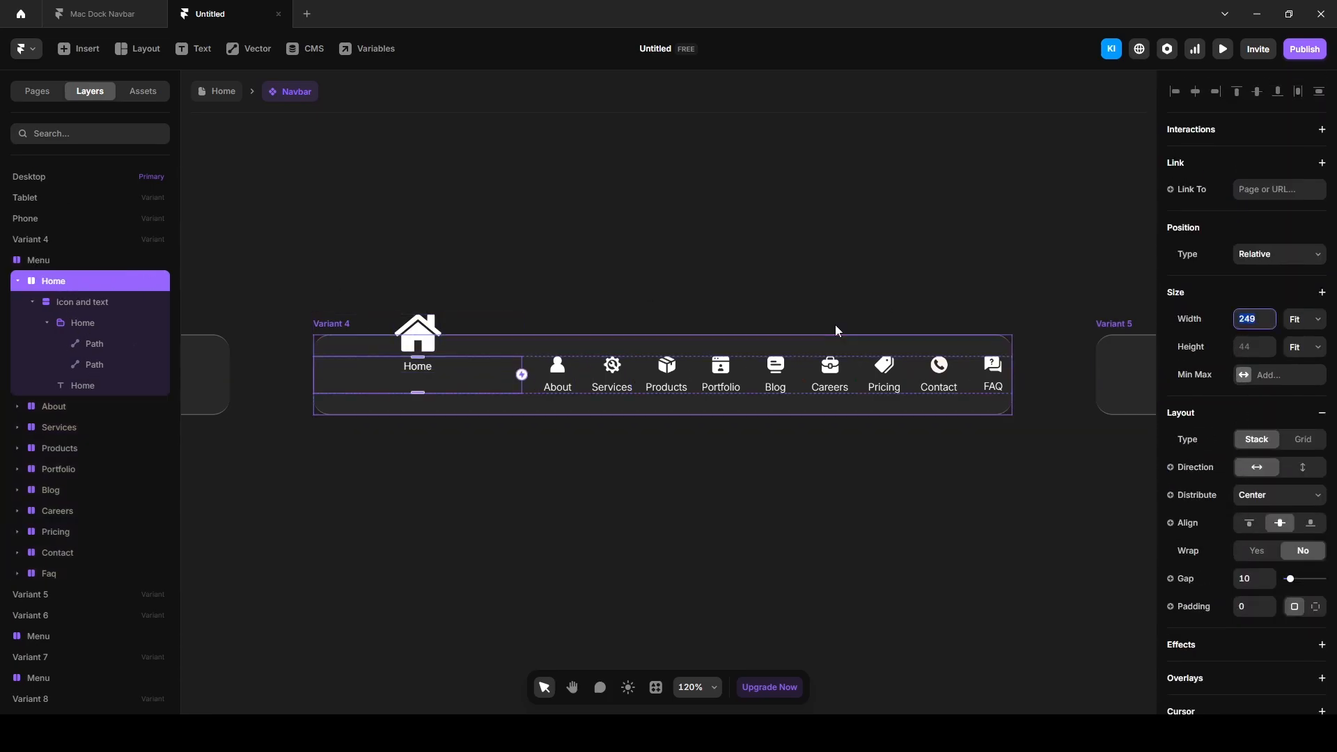
pyautogui.write('45')
pyautogui.click(835, 324)
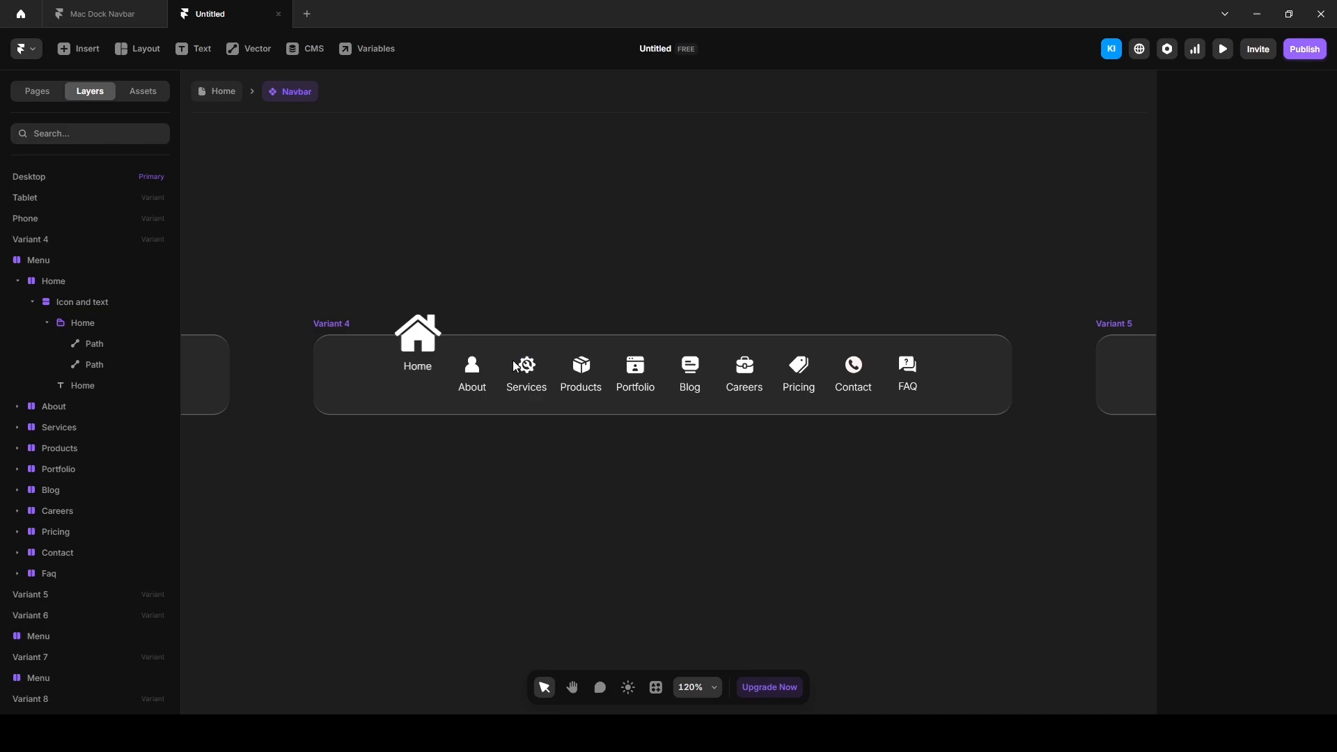
# Lock the proportions of the About icon in Variant 4 and enlarge it to a height of about 34.
pyautogui.click(465, 366)
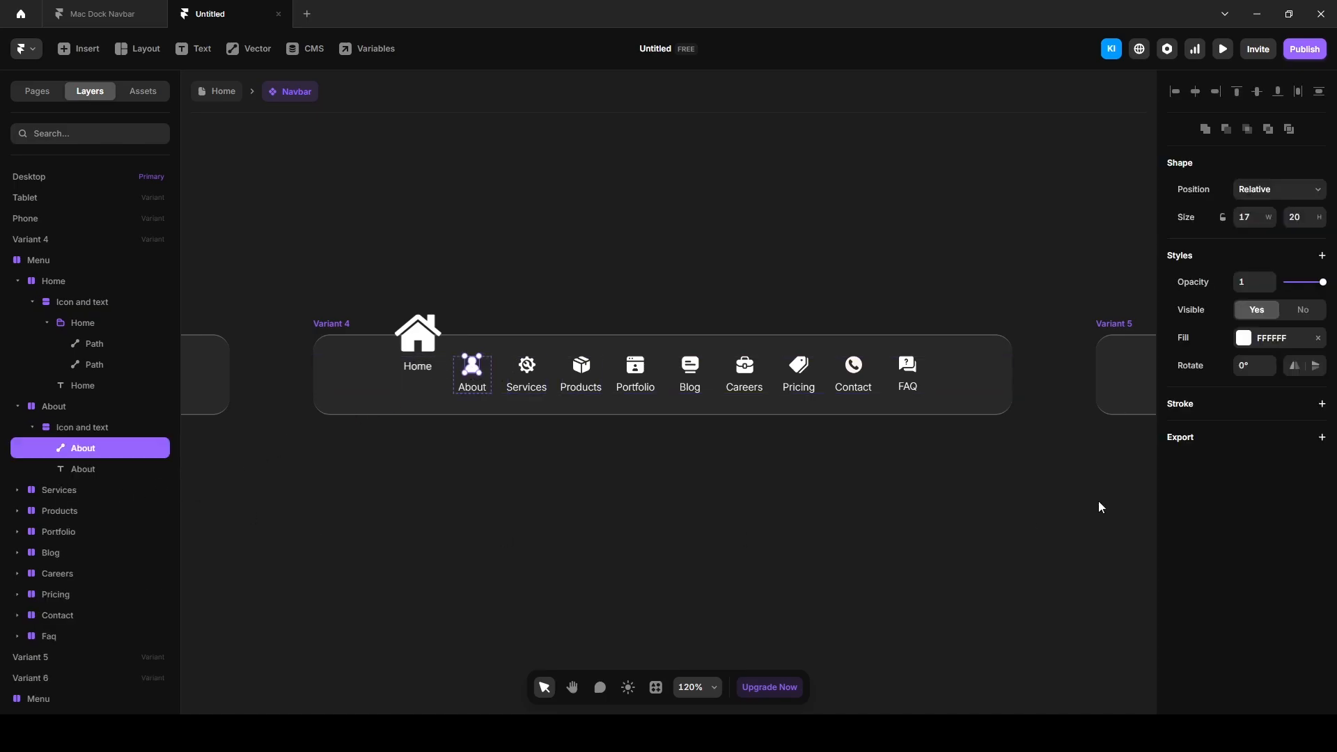
pyautogui.click(1223, 218)
pyautogui.write('32')
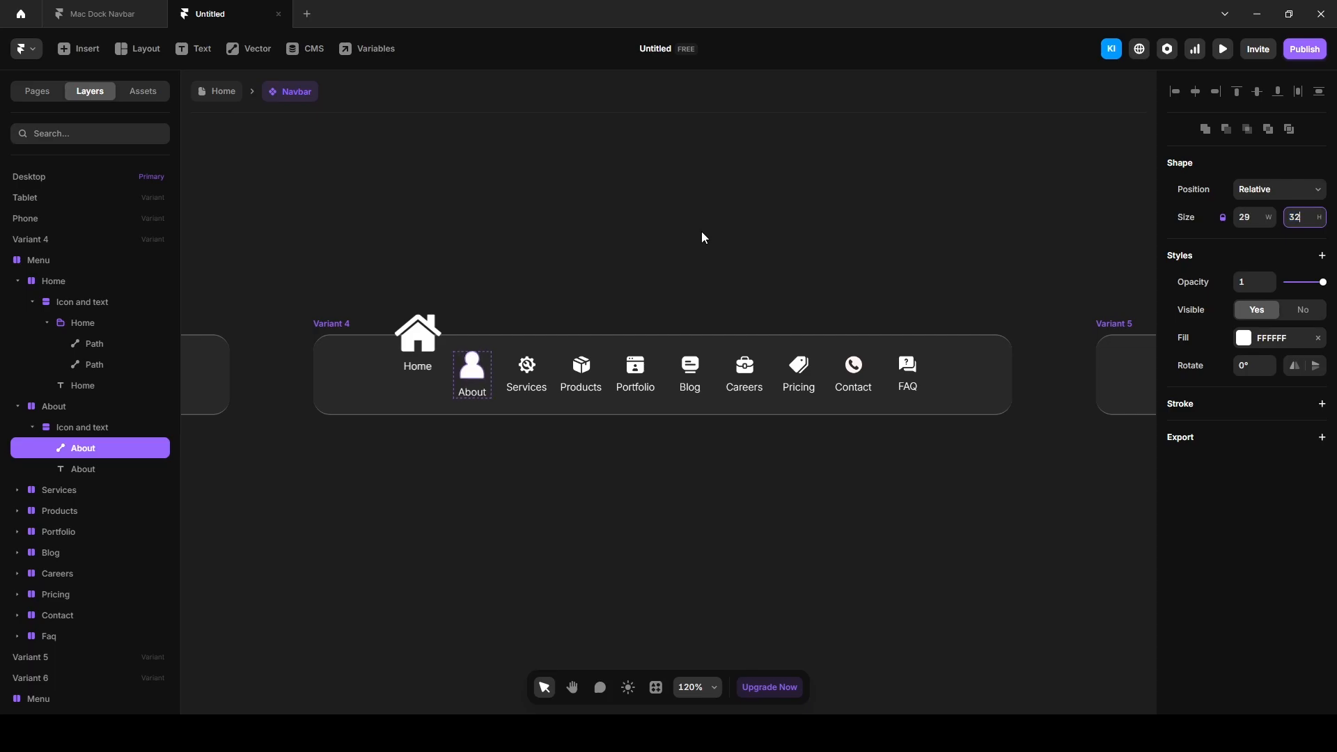
pyautogui.press('Up')
pyautogui.press('Up')
pyautogui.click(687, 277)
# Lock the proportions of the About icon in Variant 5 and enlarge it to a height of 44.
pyautogui.scroll(-5, 431, 477)
pyautogui.press('h')
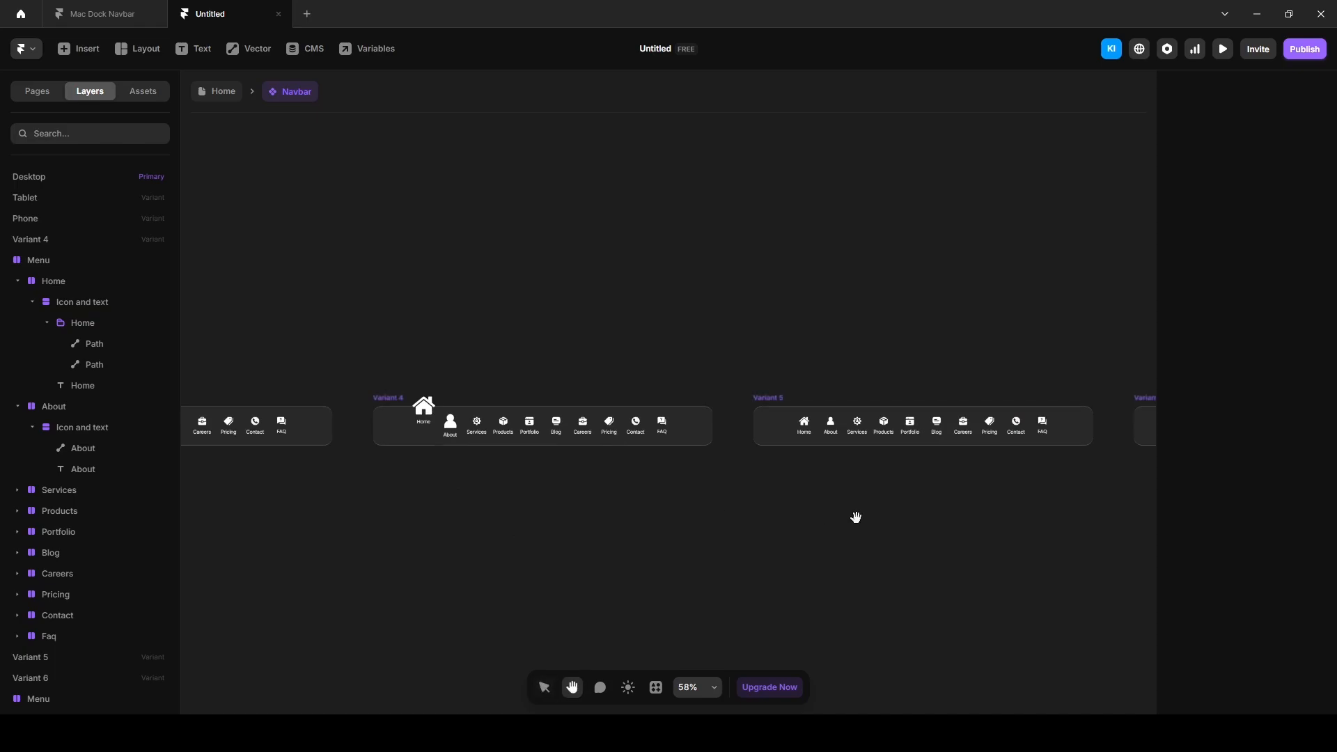
pyautogui.moveTo(856, 518); pyautogui.dragTo(715, 511)
pyautogui.scroll(4, 699, 412)
pyautogui.keyDown('ctrl'); pyautogui.click(672, 414); pyautogui.keyUp('ctrl')
pyautogui.scroll(-2, 82, 612)
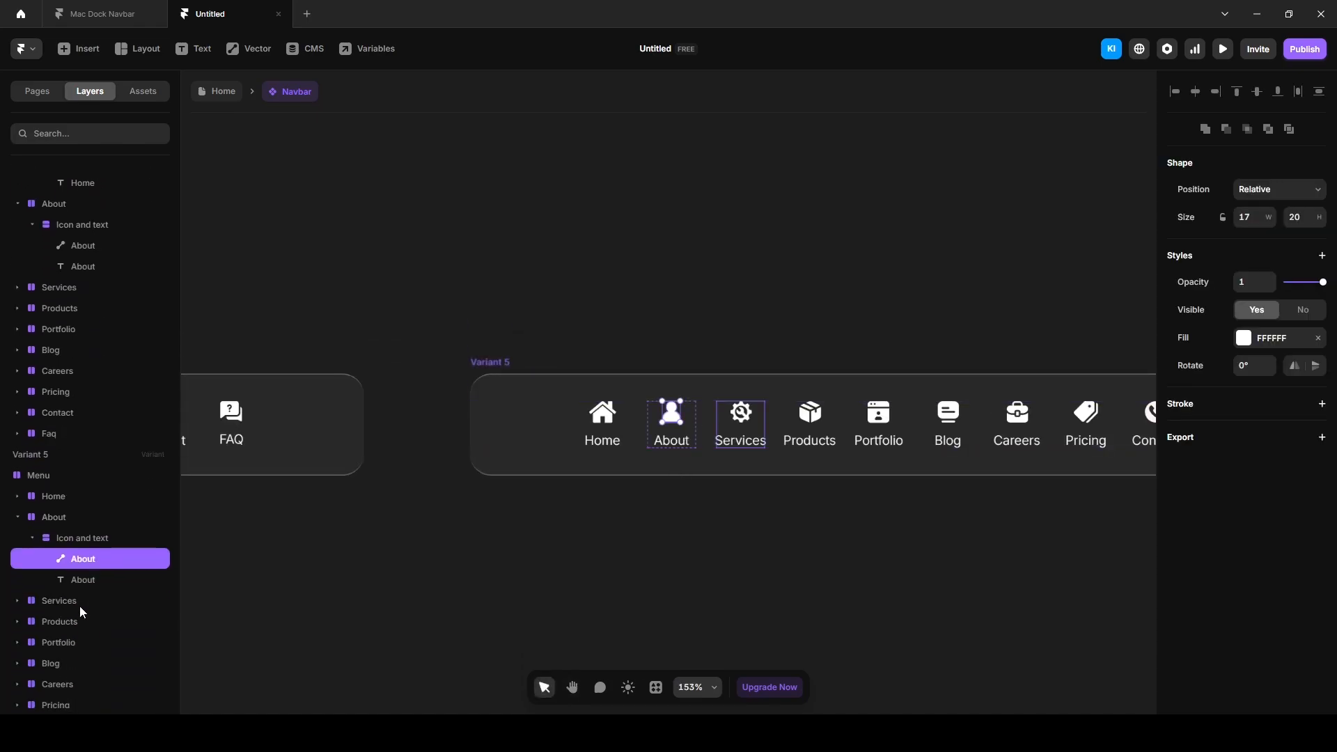
pyautogui.click(1223, 218)
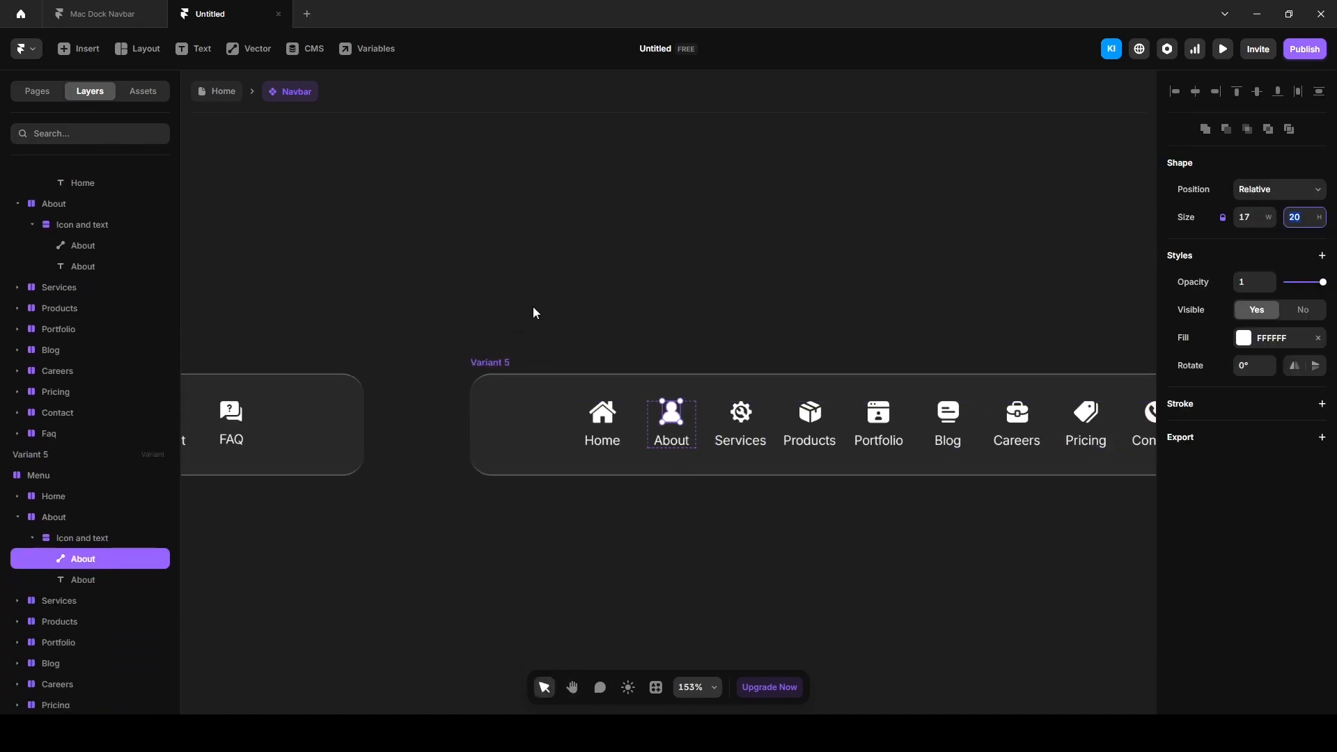
pyautogui.press('Up')
pyautogui.press('Up')
pyautogui.press('Up')
pyautogui.press('Up')
pyautogui.press('Up')
pyautogui.press('Up')
pyautogui.press('Up')
pyautogui.press('Up')
pyautogui.press('Up')
pyautogui.press('Up')
pyautogui.press('Up')
pyautogui.press('Up')
pyautogui.press('Up')
pyautogui.press('Up')
pyautogui.press('Up')
pyautogui.press('Up')
pyautogui.press('Up')
pyautogui.press('Up')
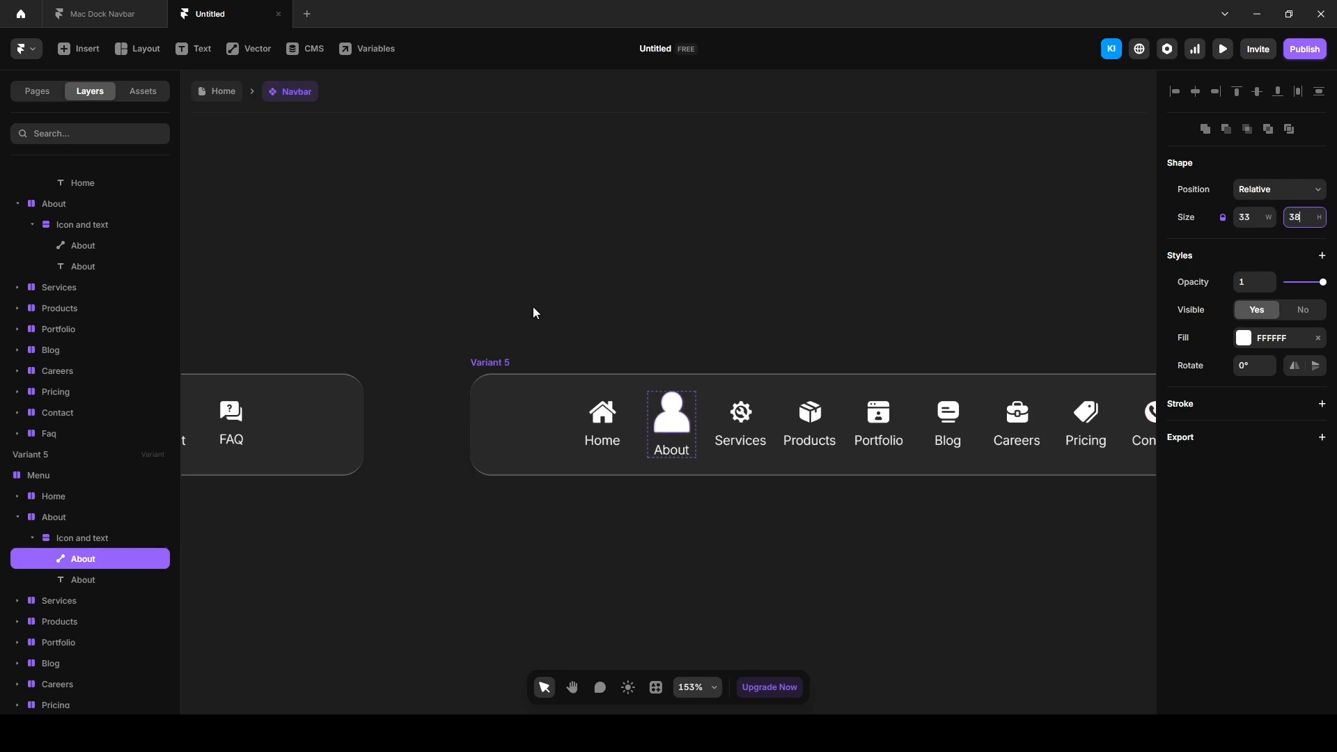
pyautogui.press('Up')
pyautogui.press('Up')
pyautogui.press('Up')
pyautogui.press('Up')
pyautogui.press('Up')
pyautogui.press('Up')
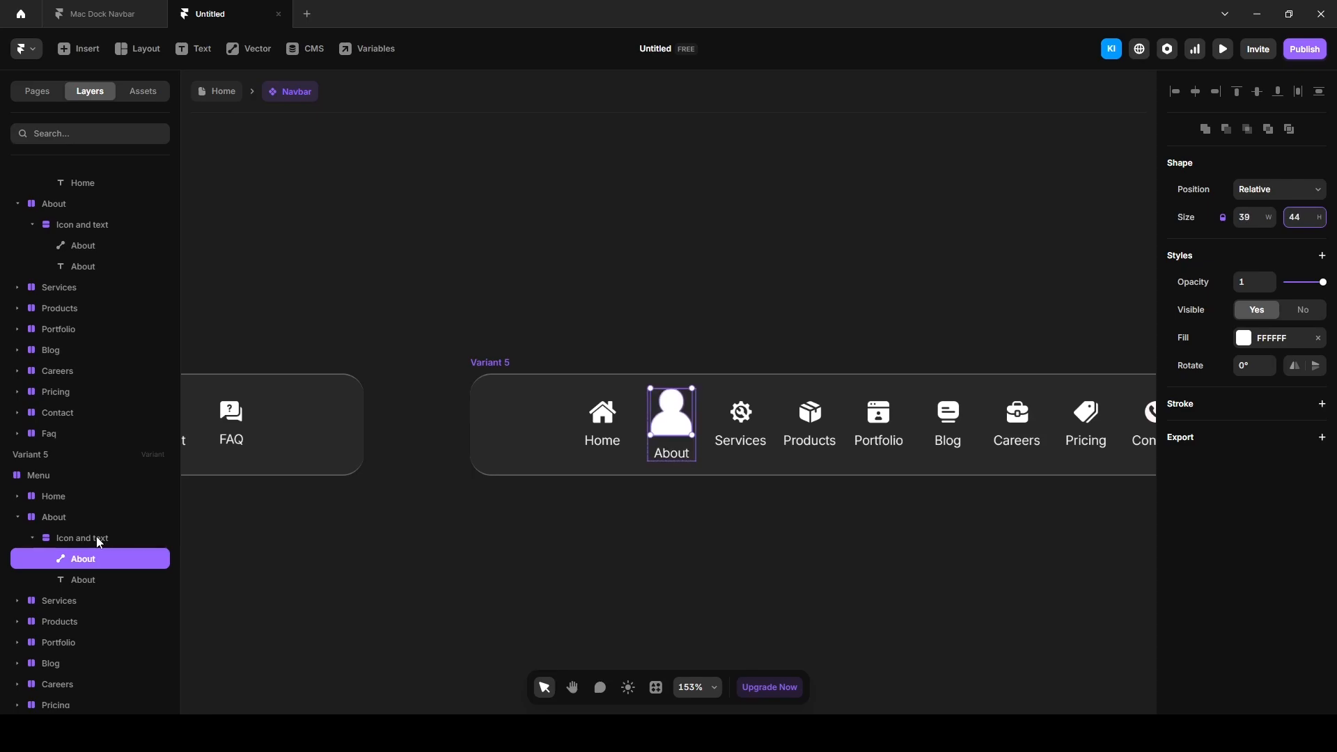
# Give the About "Icon and text" stack in Variant 5 an absolute position with a top offset of -45.
pyautogui.click(94, 538)
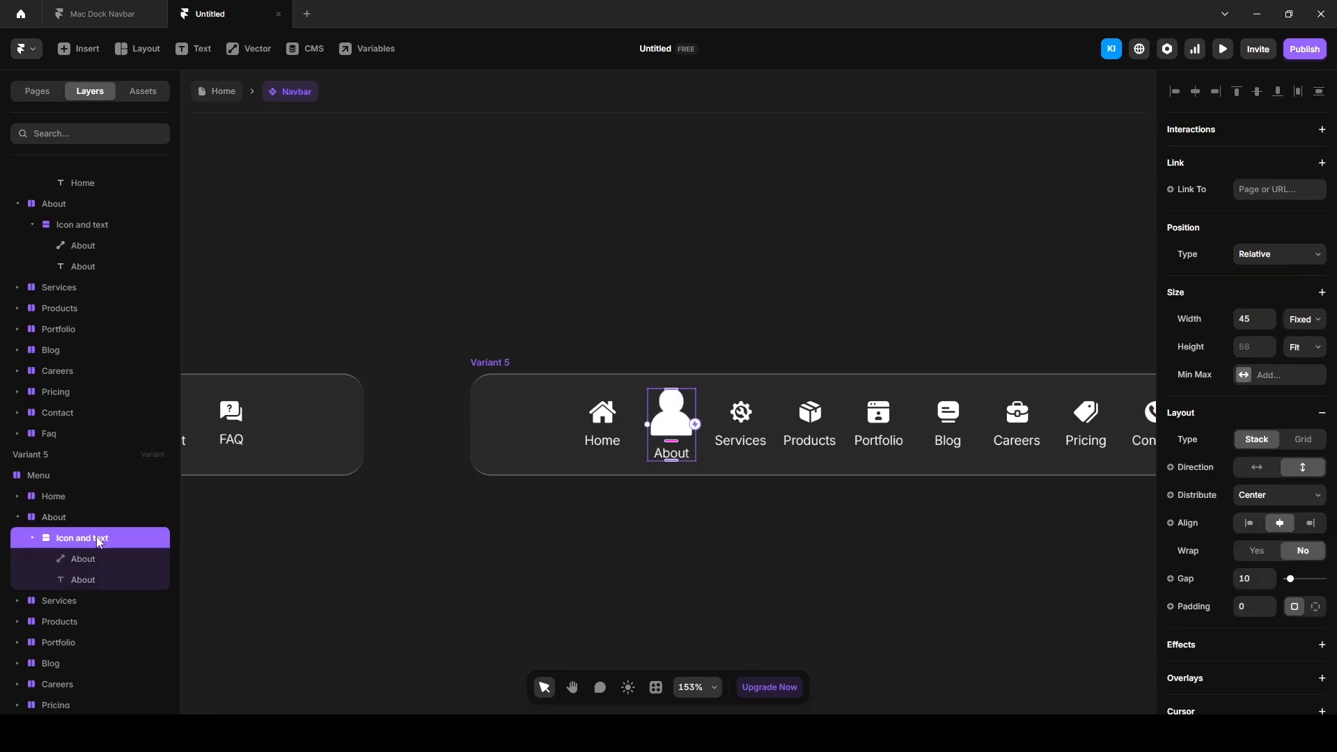
pyautogui.click(1250, 258)
pyautogui.click(1252, 277)
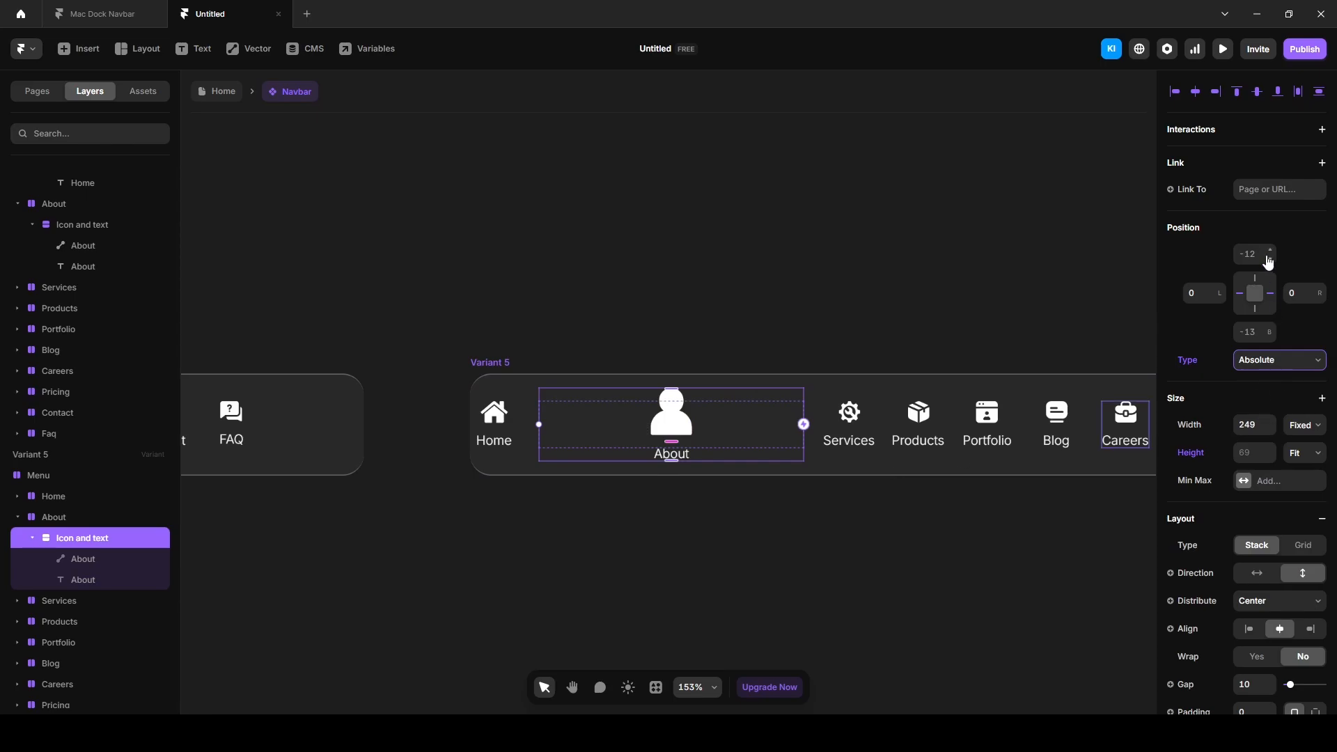
pyautogui.moveTo(1266, 257); pyautogui.dragTo(1214, 331)
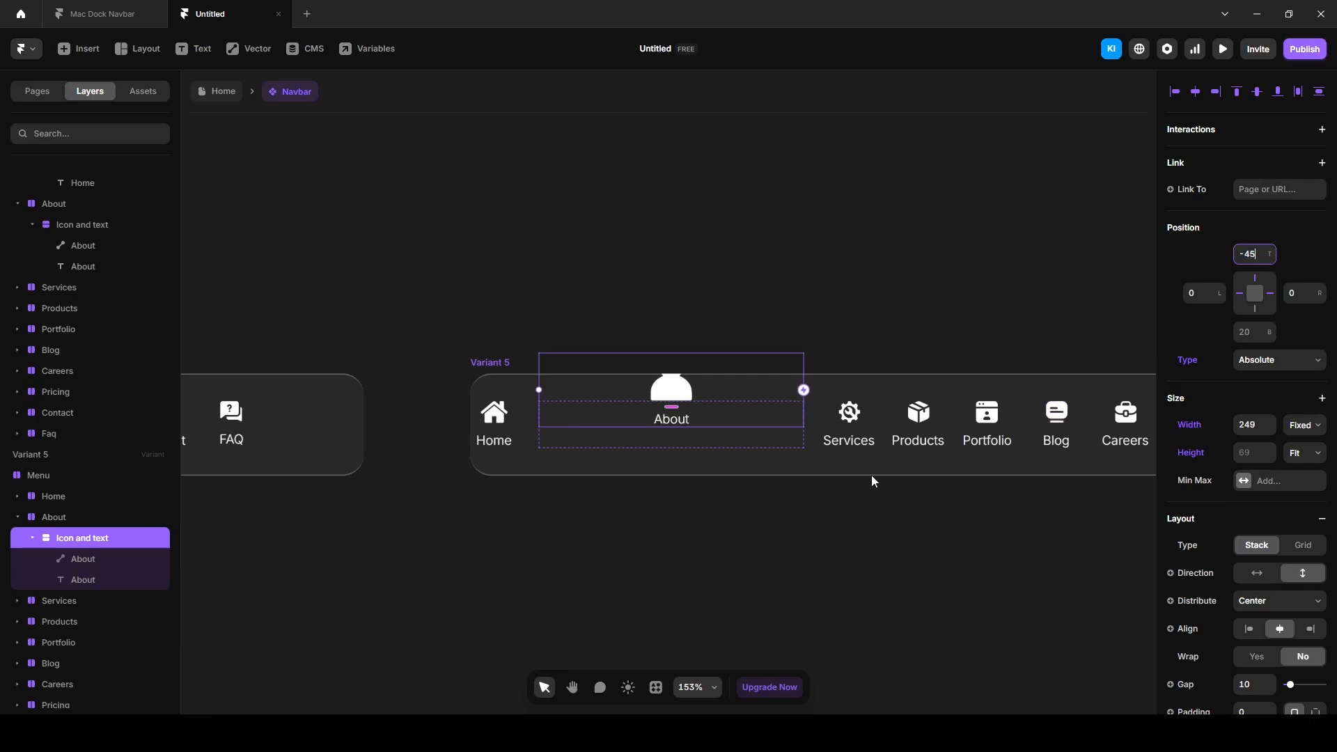
# Give the outer About stack in Variant 5 a fixed width of 45.
pyautogui.click(81, 518)
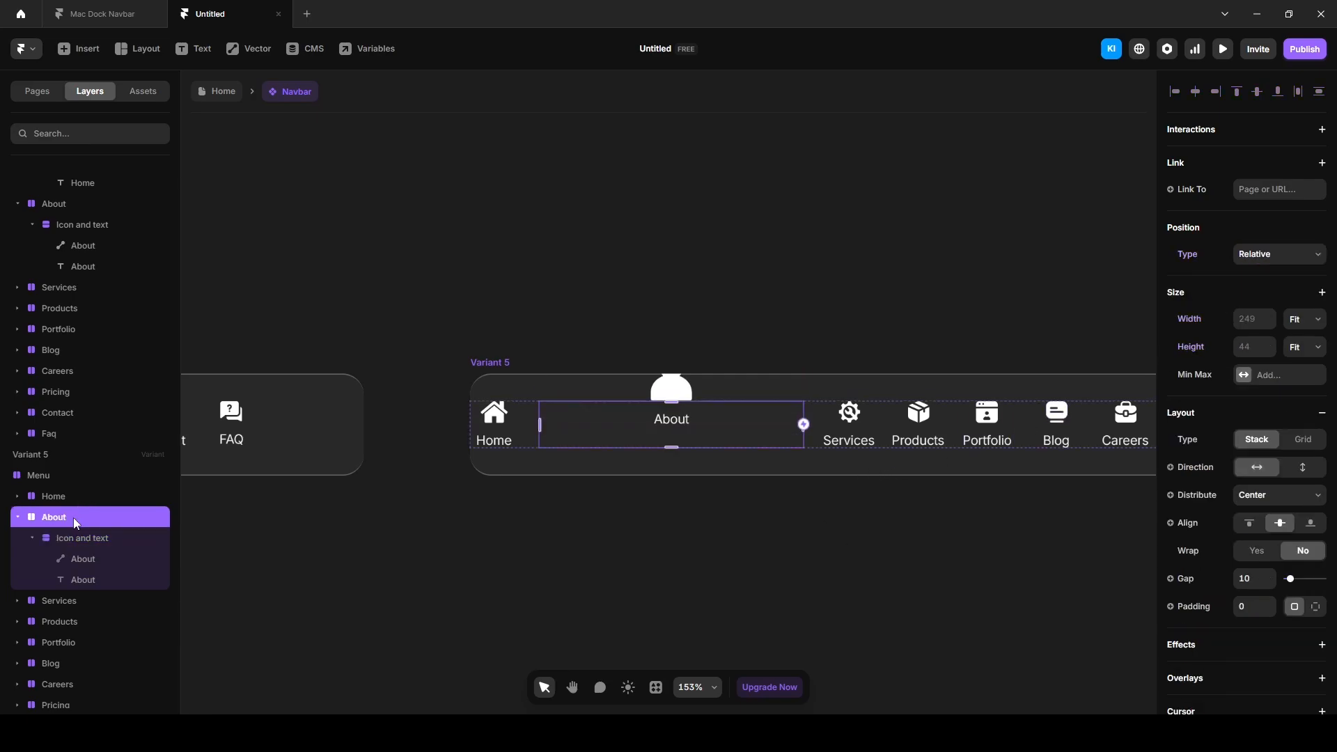
pyautogui.click(1304, 320)
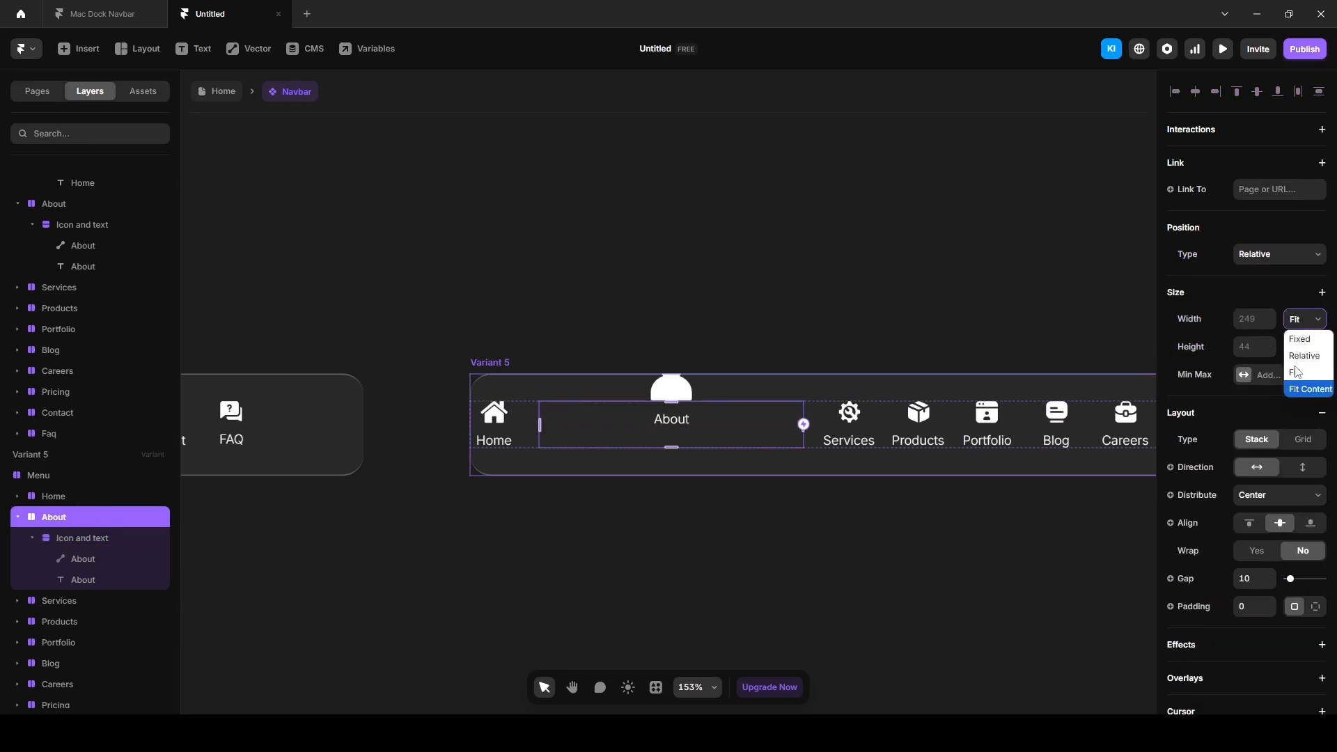
pyautogui.click(1299, 340)
pyautogui.click(1254, 319)
pyautogui.write('45')
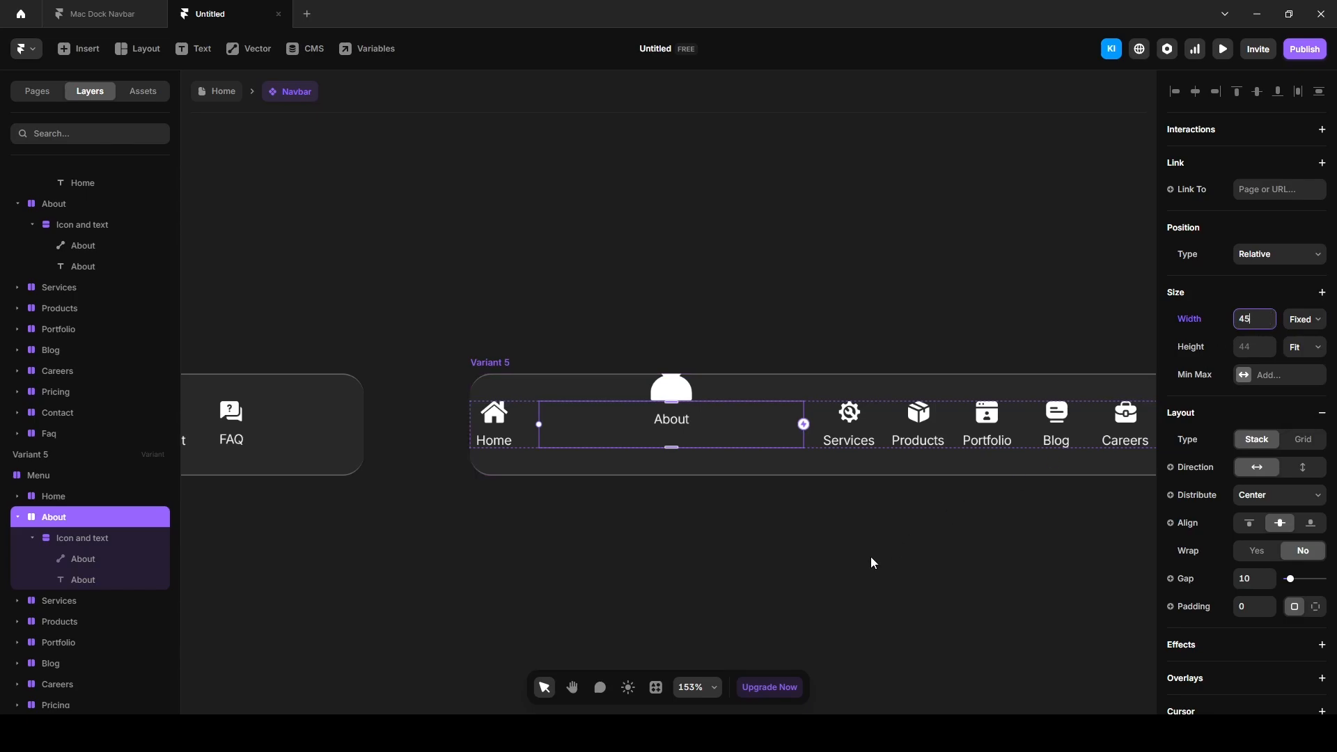
pyautogui.press('Return')
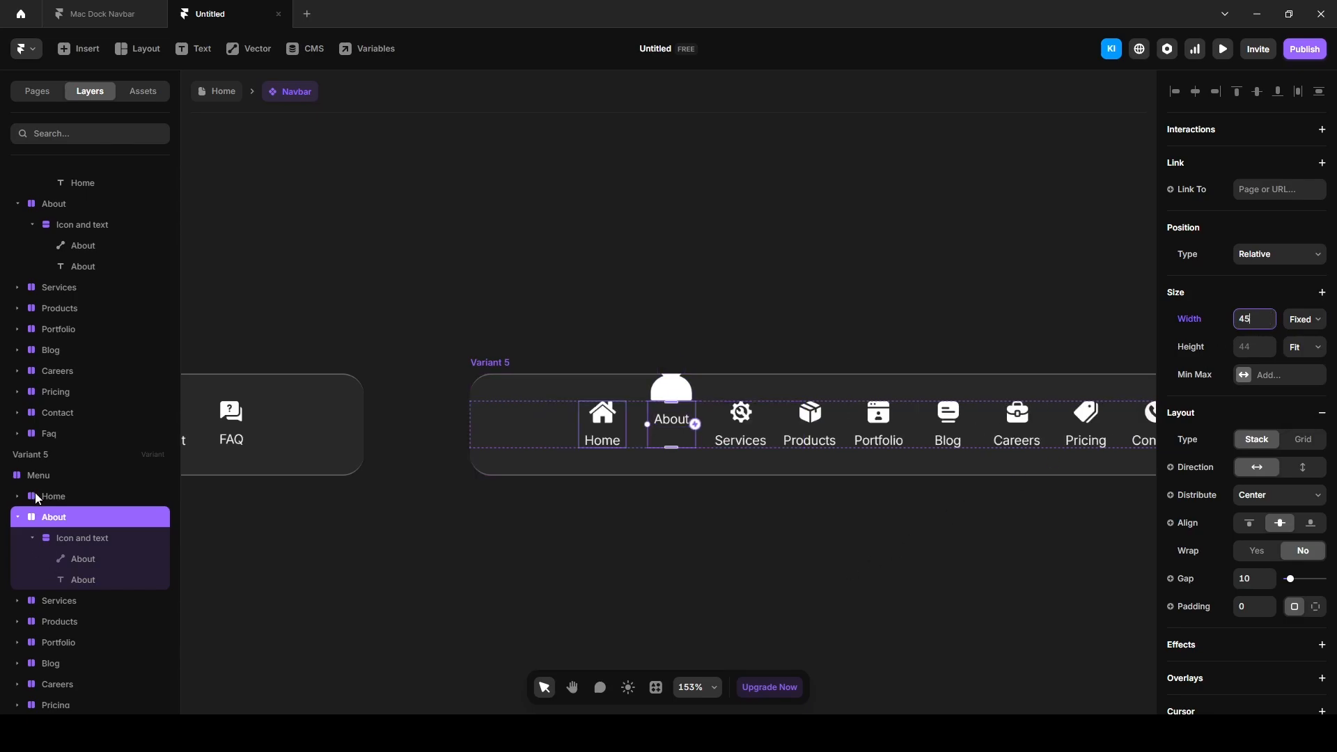
# Set the overflow of the Variant 5 navbar frame to Visible.
pyautogui.click(38, 454)
pyautogui.scroll(-5, 1245, 611)
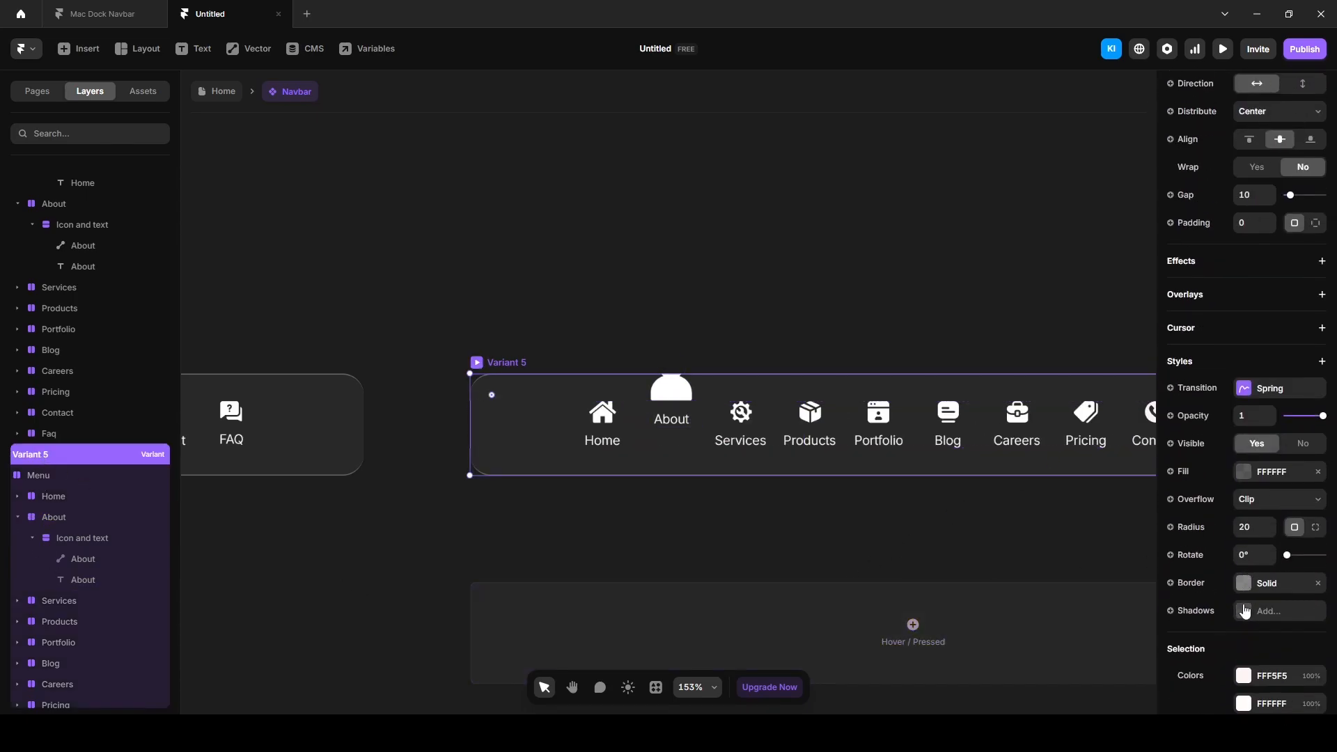
pyautogui.click(1255, 498)
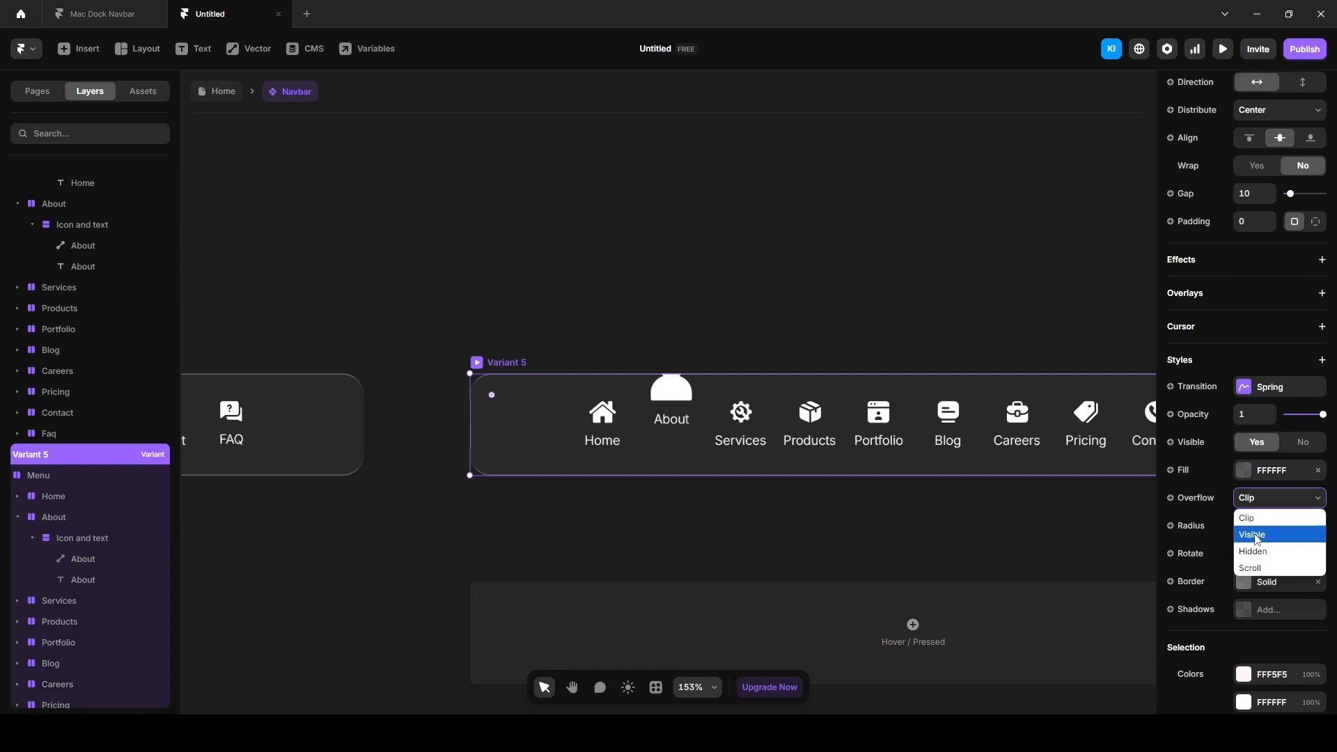
pyautogui.click(1256, 537)
pyautogui.click(787, 522)
# Lock the proportions of the Home icon in Variant 5 and enlarge it to a height of 34.
pyautogui.keyDown('ctrl'); pyautogui.click(605, 412); pyautogui.keyUp('ctrl')
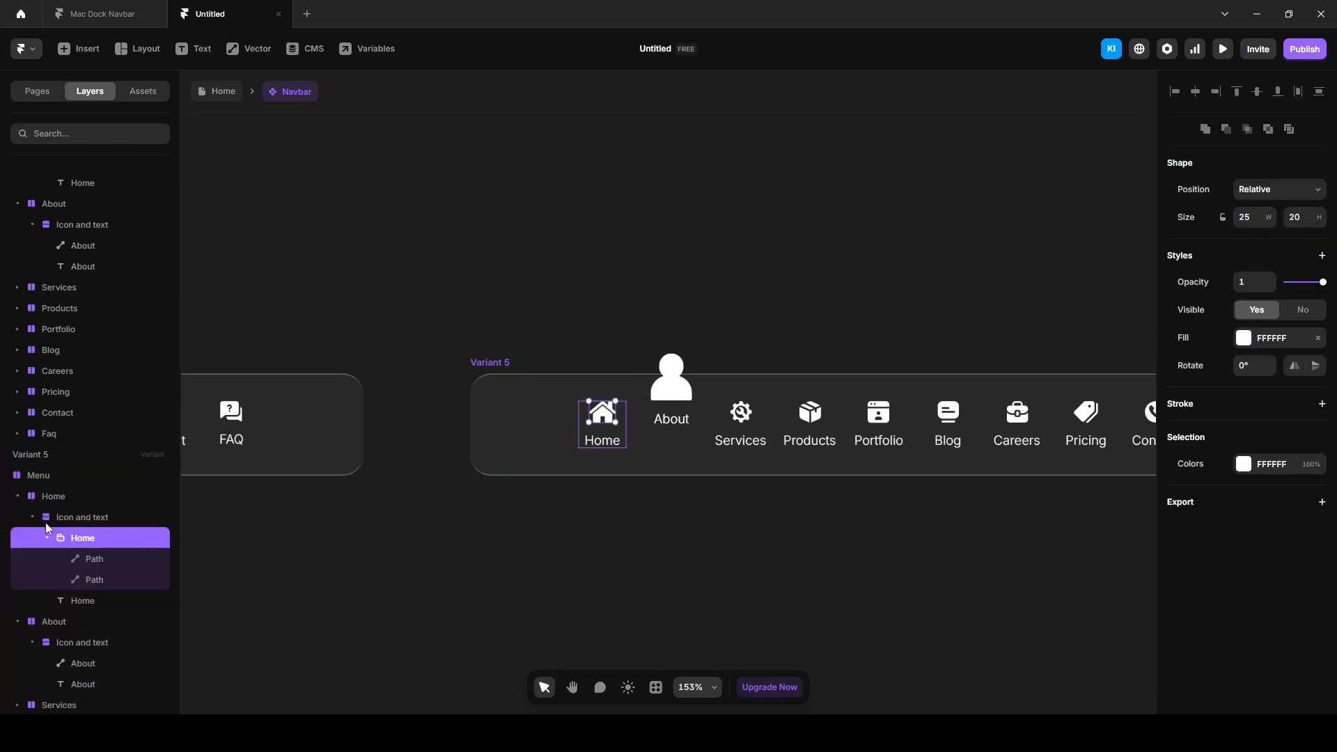
pyautogui.click(1223, 221)
pyautogui.click(1299, 218)
pyautogui.press('Up')
pyautogui.press('Up')
pyautogui.press('Up')
pyautogui.press('Up')
pyautogui.press('Up')
pyautogui.press('Up')
pyautogui.press('Up')
pyautogui.press('Up')
pyautogui.press('Up')
pyautogui.press('Up')
pyautogui.press('Up')
pyautogui.press('Up')
pyautogui.press('Up')
pyautogui.press('Up')
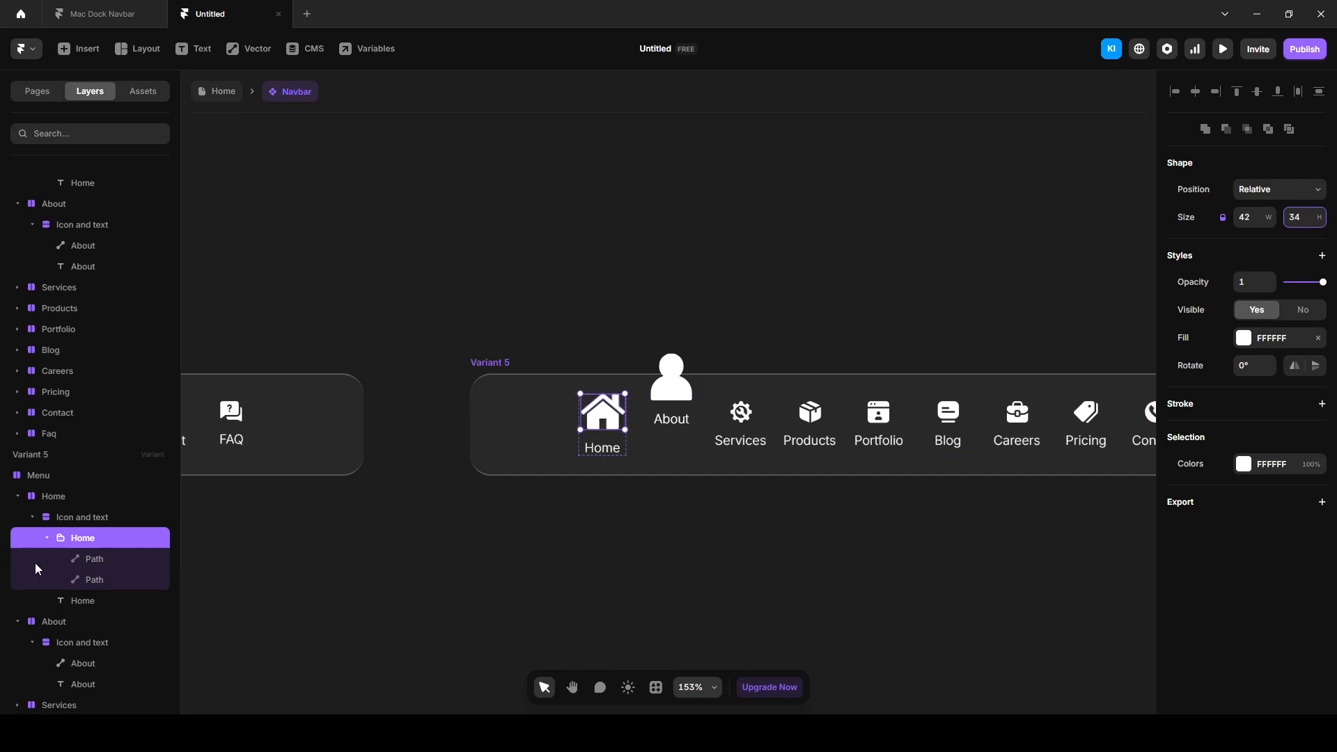
# Lock the proportions of the Services icon in Variant 5 and enlarge it to a height of about 34.
pyautogui.doubleClick(744, 414)
pyautogui.doubleClick(744, 415)
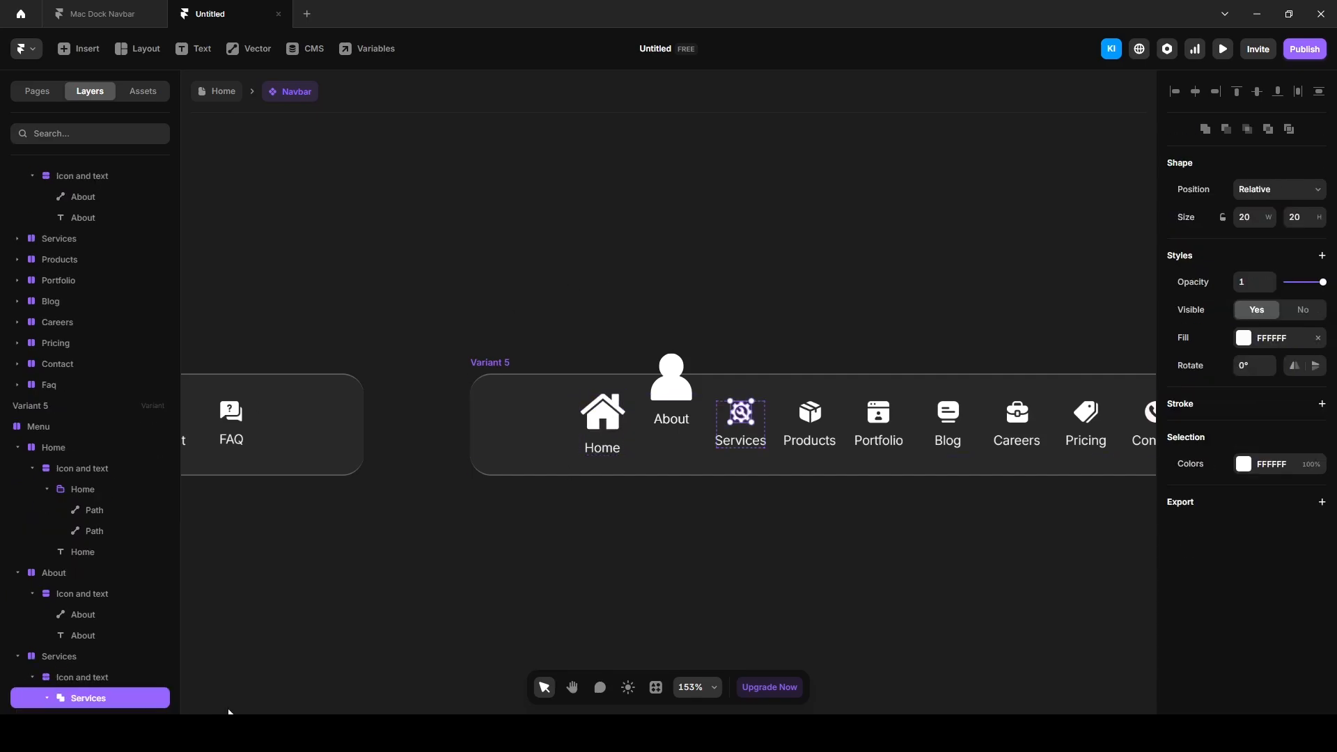
pyautogui.click(1224, 218)
pyautogui.click(1306, 217)
pyautogui.press('Up')
pyautogui.press('Up')
pyautogui.press('Up')
pyautogui.press('Up')
pyautogui.press('Up')
pyautogui.press('Up')
pyautogui.press('Up')
pyautogui.press('Up')
pyautogui.press('Up')
pyautogui.press('Up')
pyautogui.press('Up')
pyautogui.press('Up')
pyautogui.press('Up')
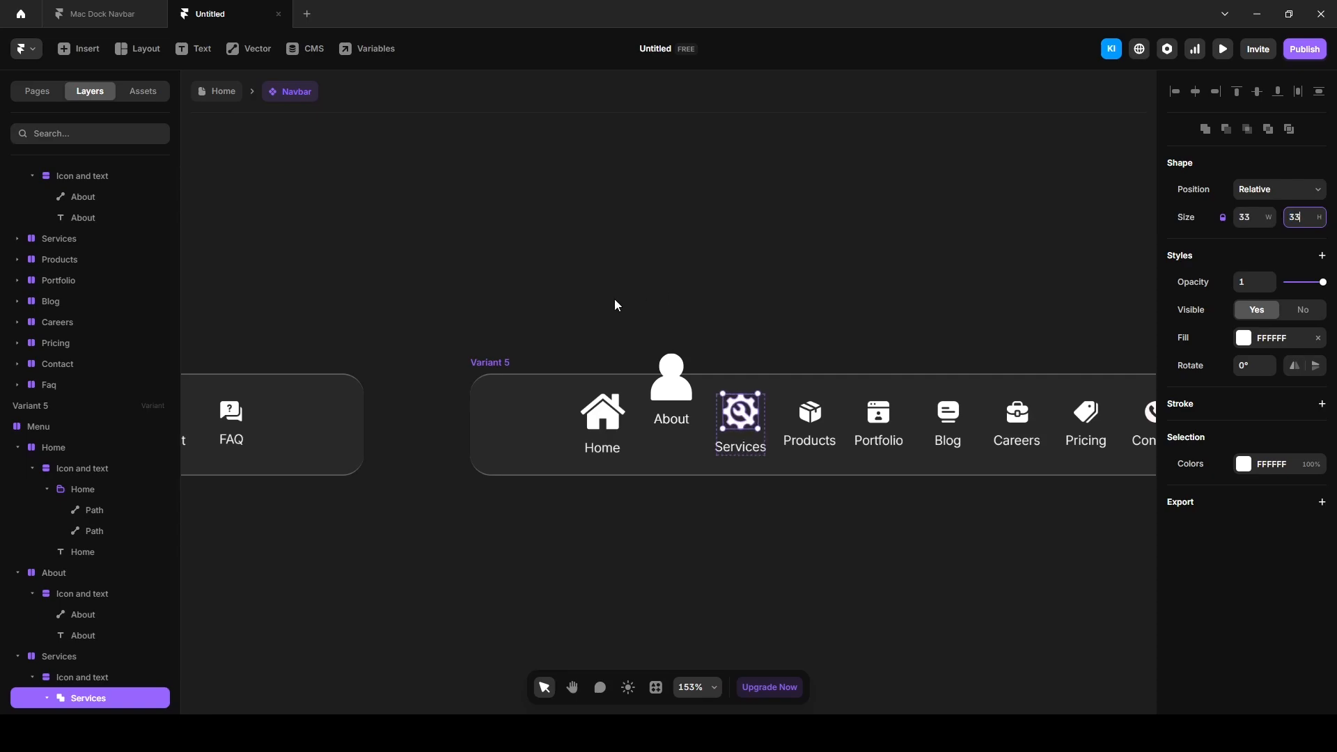
pyautogui.press('Up')
pyautogui.click(615, 304)
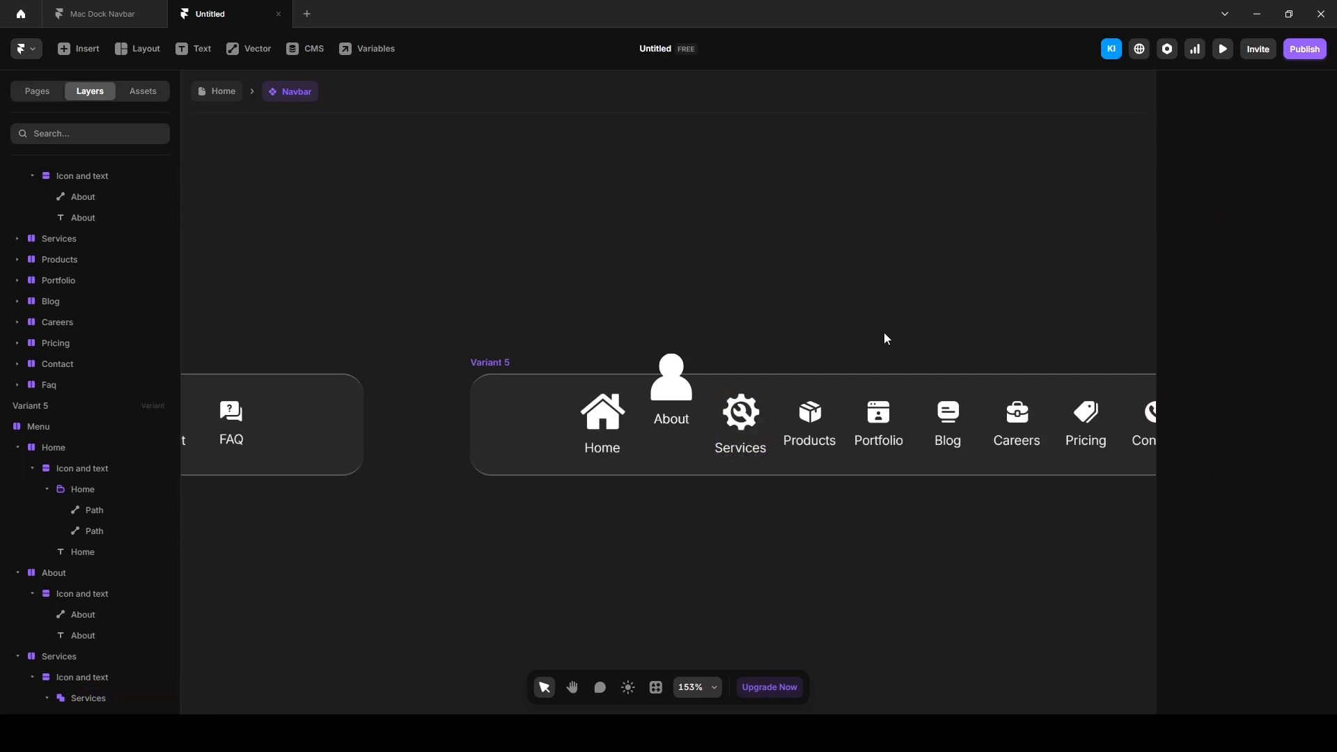
# Lock the proportions of the Services icon in Variant 6 and enlarge it to a height of 44.
pyautogui.scroll(-5, 734, 322)
pyautogui.press('h')
pyautogui.moveTo(957, 274); pyautogui.dragTo(529, 289)
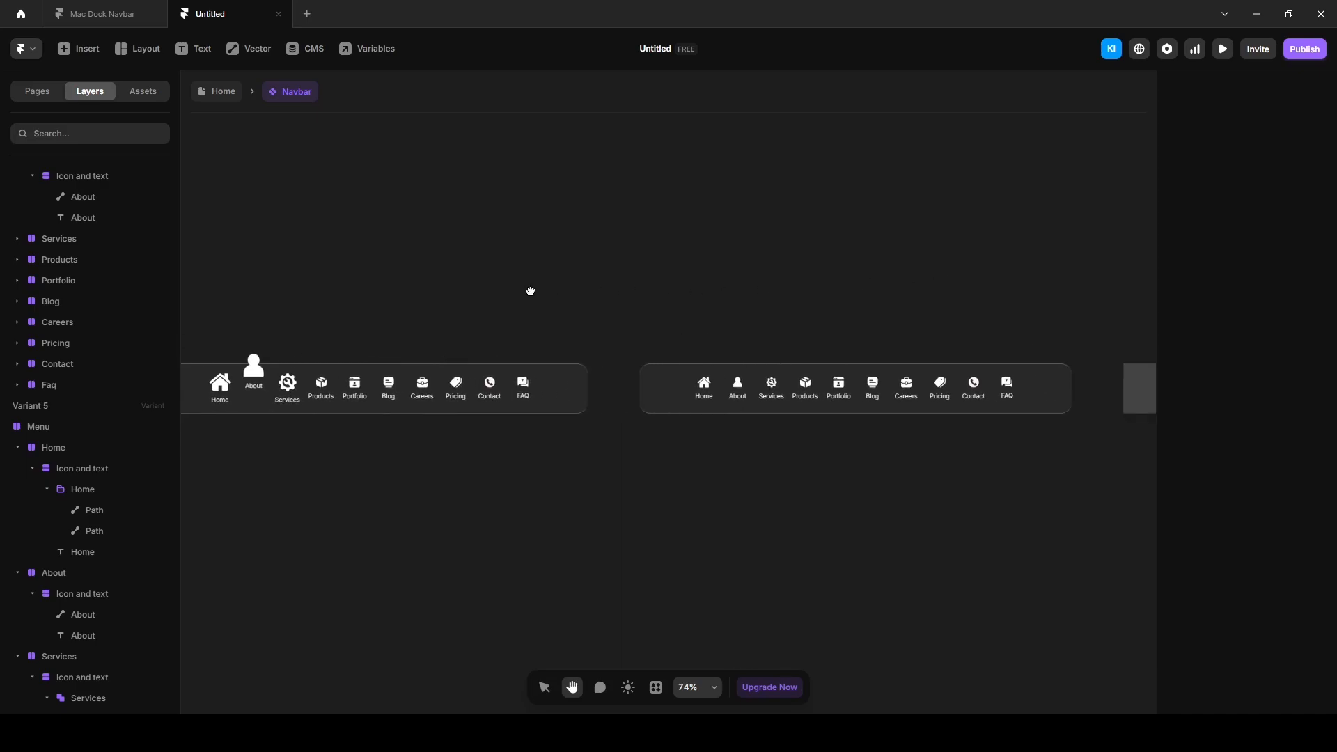
pyautogui.press('v')
pyautogui.scroll(5, 791, 395)
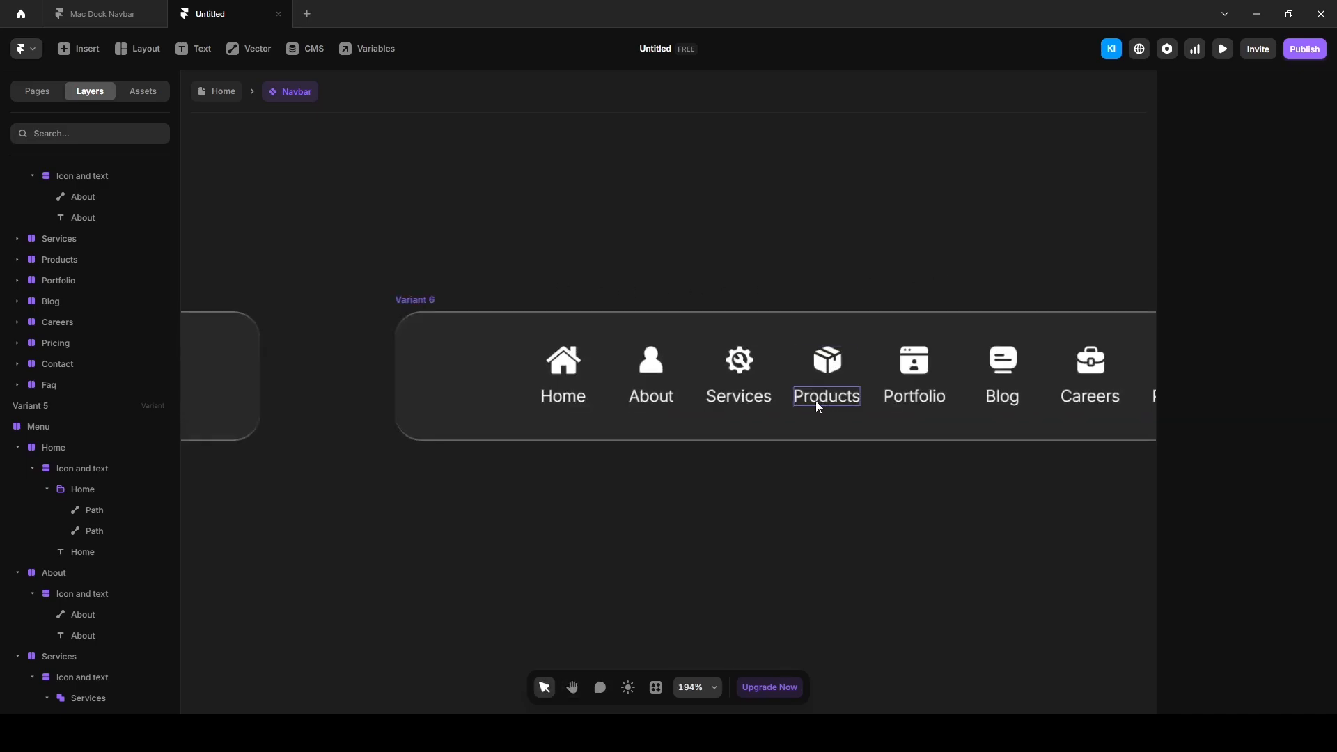
pyautogui.click(746, 369)
pyautogui.click(1222, 222)
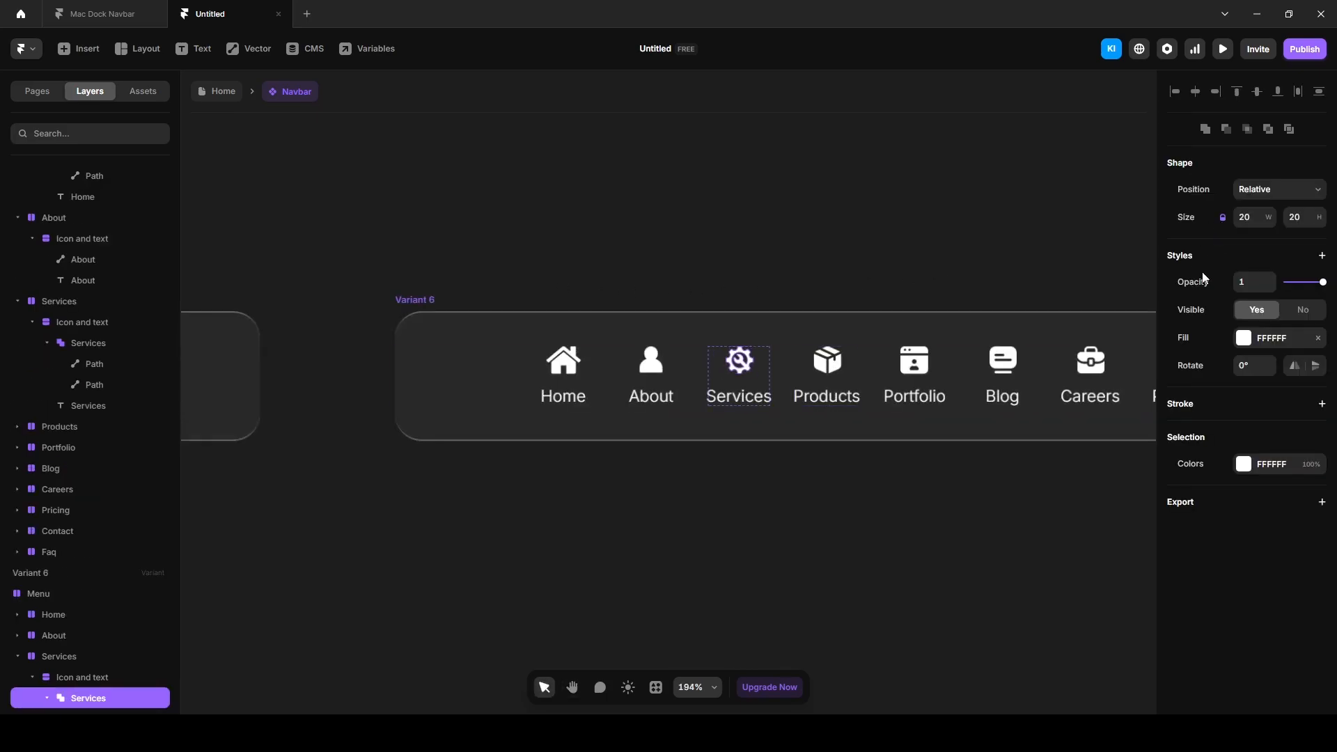
pyautogui.click(1315, 217)
pyautogui.press('Up')
pyautogui.press('Up')
pyautogui.press('Up')
pyautogui.press('Up')
pyautogui.press('Up')
pyautogui.press('Up')
pyautogui.press('Up')
pyautogui.press('Up')
pyautogui.press('Up')
pyautogui.press('Up')
pyautogui.press('Up')
pyautogui.press('Up')
pyautogui.press('Up')
pyautogui.press('Up')
pyautogui.press('Up')
pyautogui.press('Up')
pyautogui.press('Up')
pyautogui.press('Up')
pyautogui.press('Up')
pyautogui.press('Up')
pyautogui.press('Up')
pyautogui.press('Up')
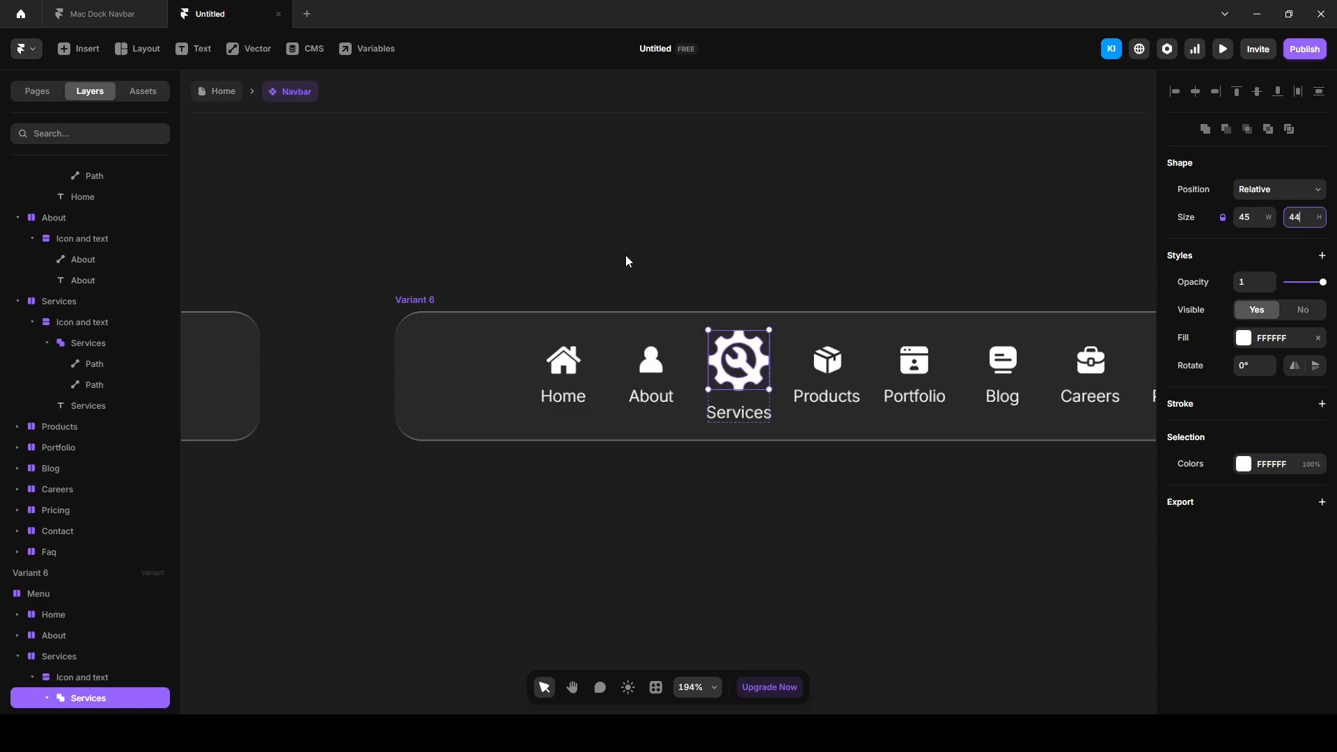
# Make the Icon and text stack of Services in Variant 6 absolutely positioned with a top offset of -45.
pyautogui.click(73, 680)
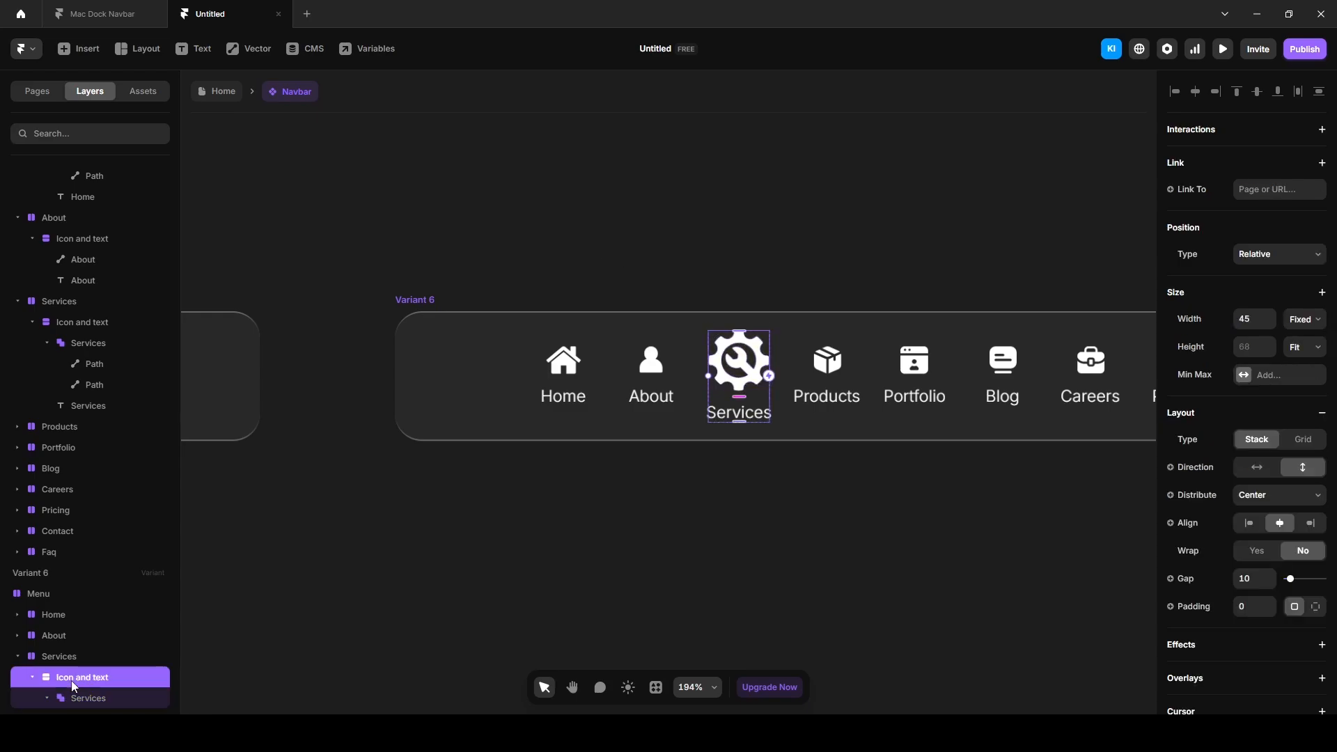
pyautogui.click(1260, 254)
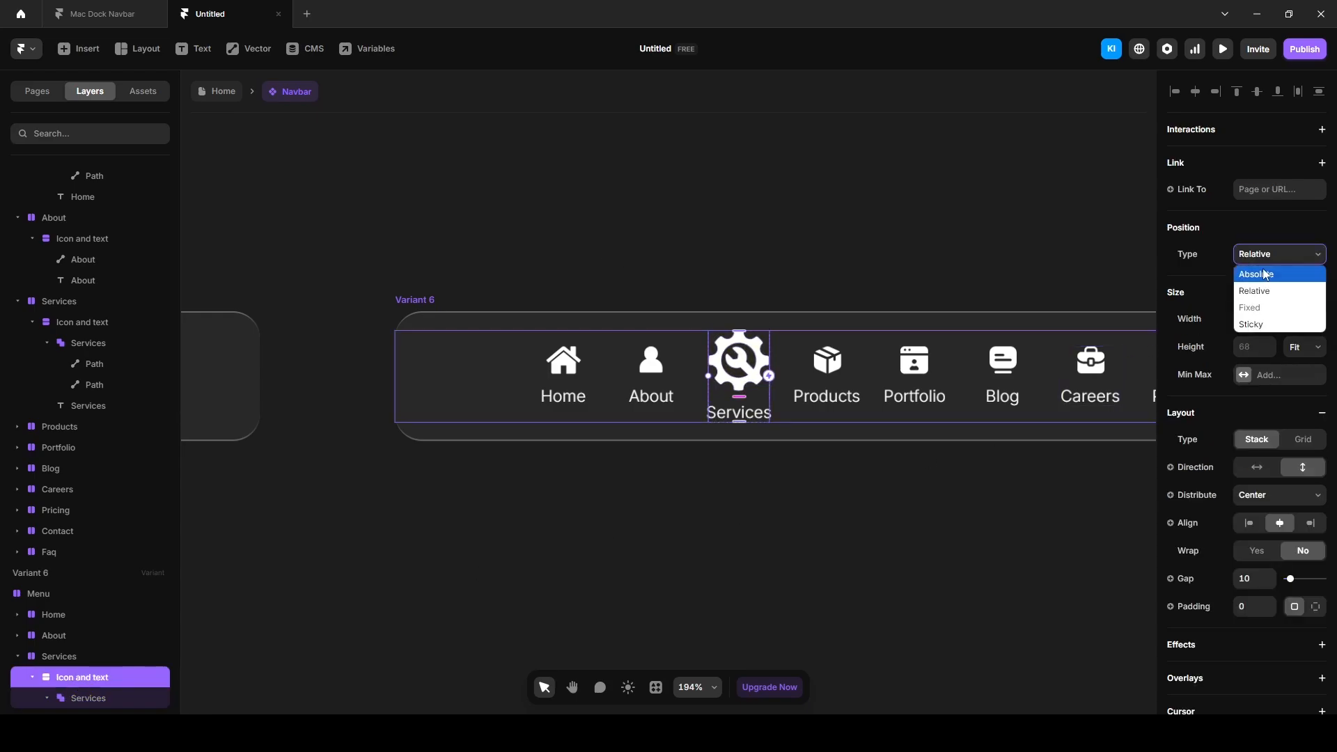
pyautogui.click(1266, 275)
pyautogui.click(1251, 253)
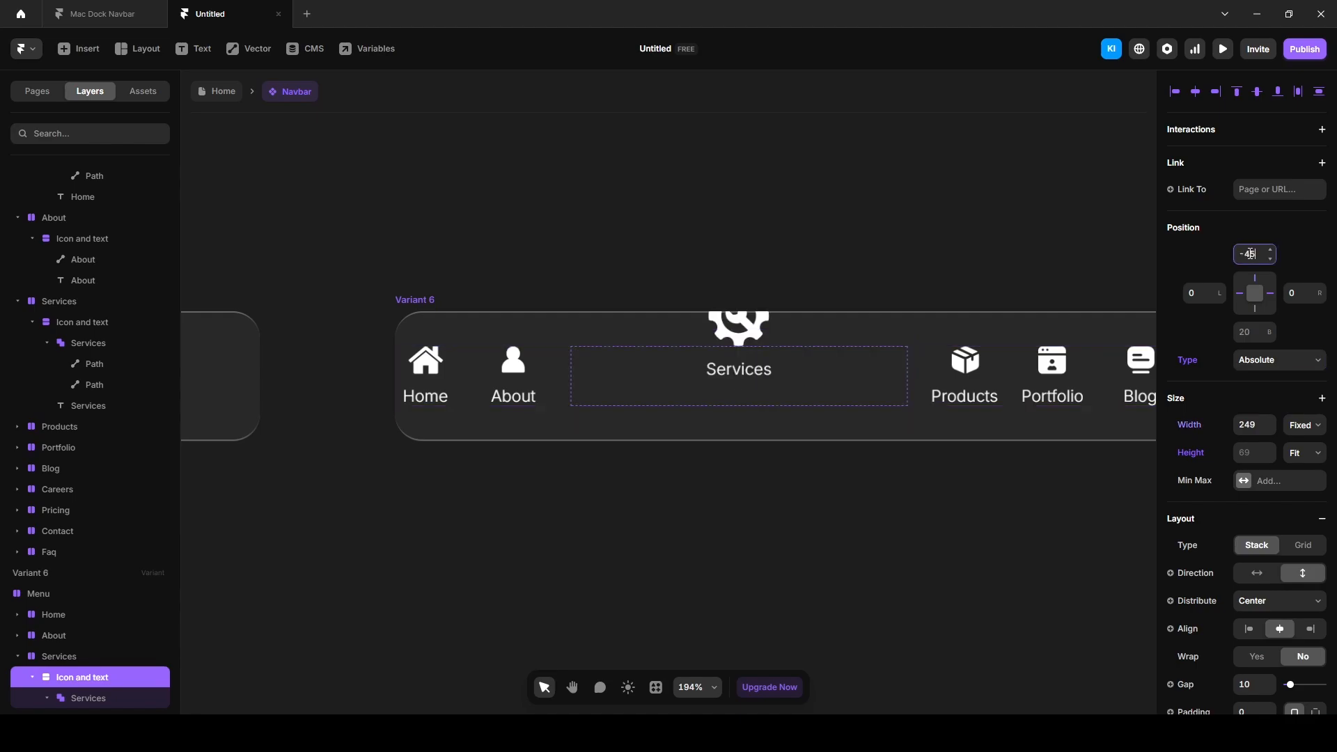
# Give the Services menu item in Variant 6 a fixed width of 45.
pyautogui.click(70, 662)
pyautogui.click(1305, 319)
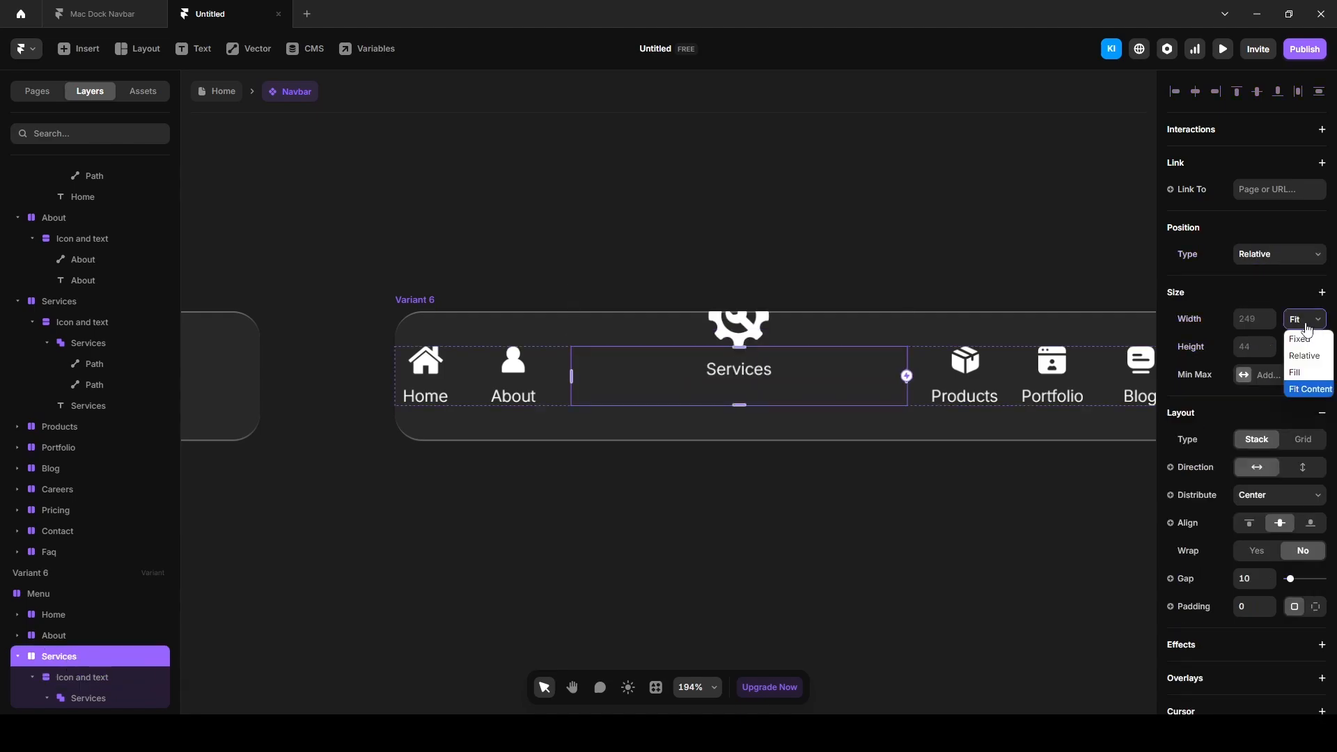
pyautogui.click(1301, 317)
pyautogui.click(1253, 325)
pyautogui.write('4')
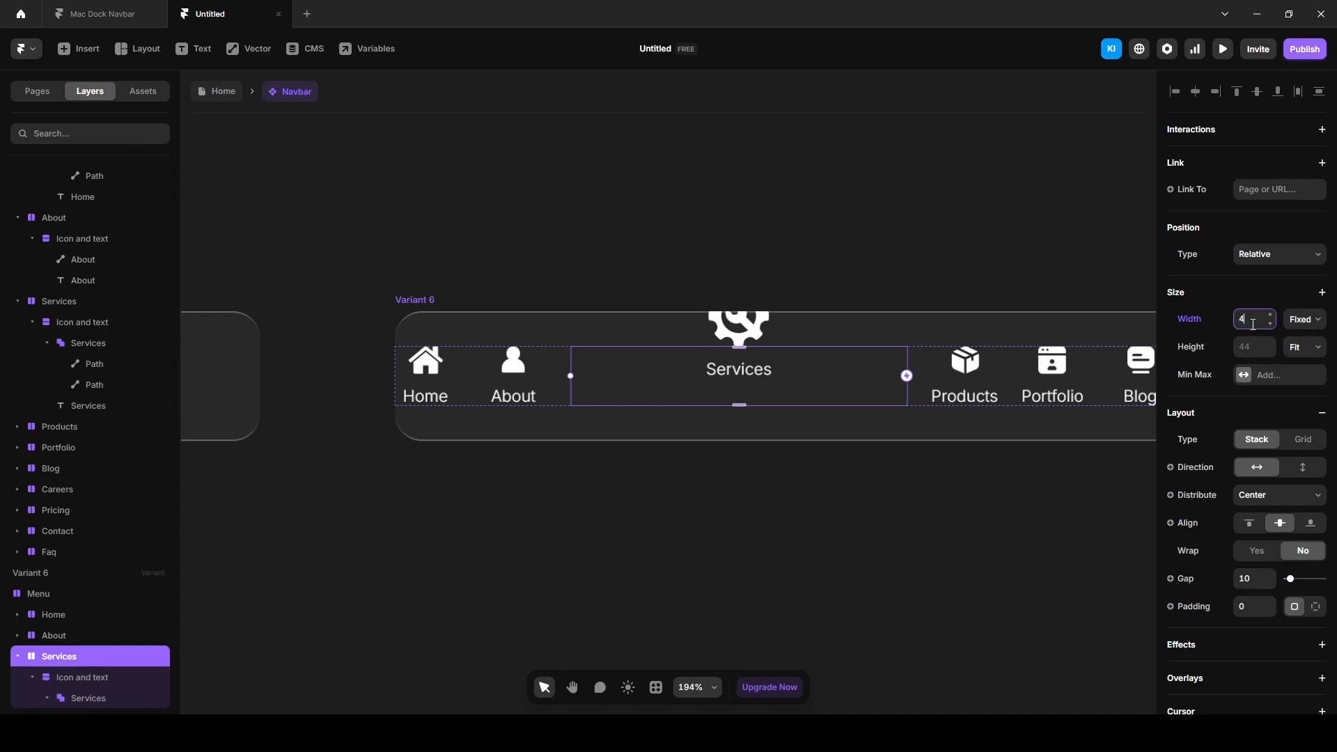
pyautogui.write('5')
# Set the overflow of the Variant 6 navbar frame to Visible.
pyautogui.click(35, 572)
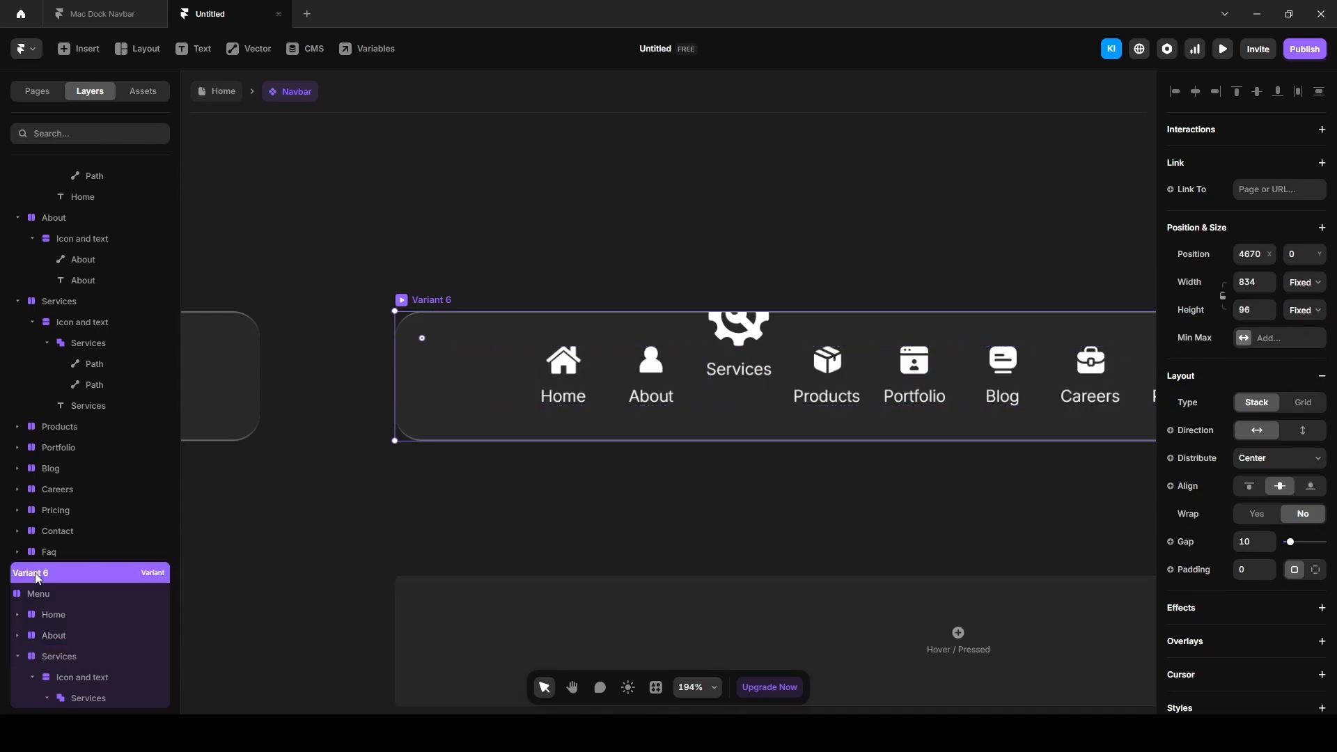
pyautogui.scroll(-4, 1261, 648)
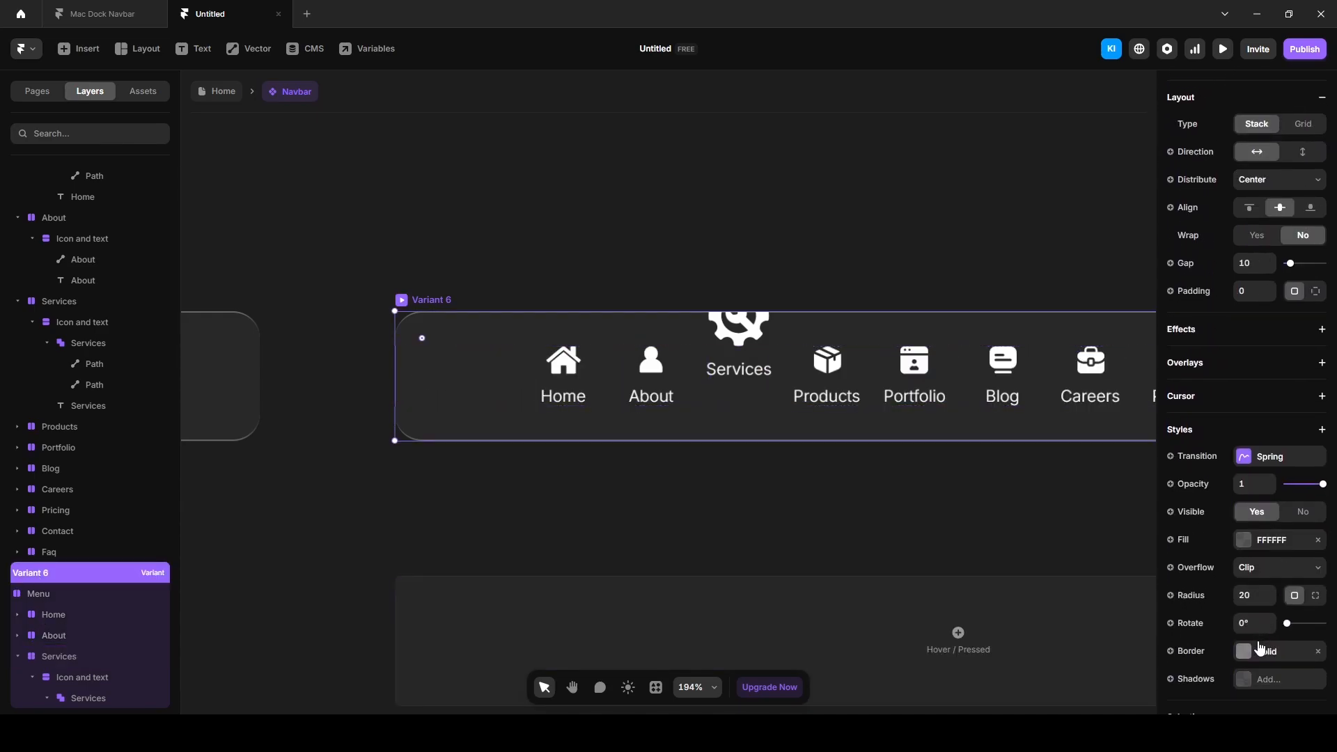
pyautogui.click(1267, 567)
pyautogui.click(1264, 612)
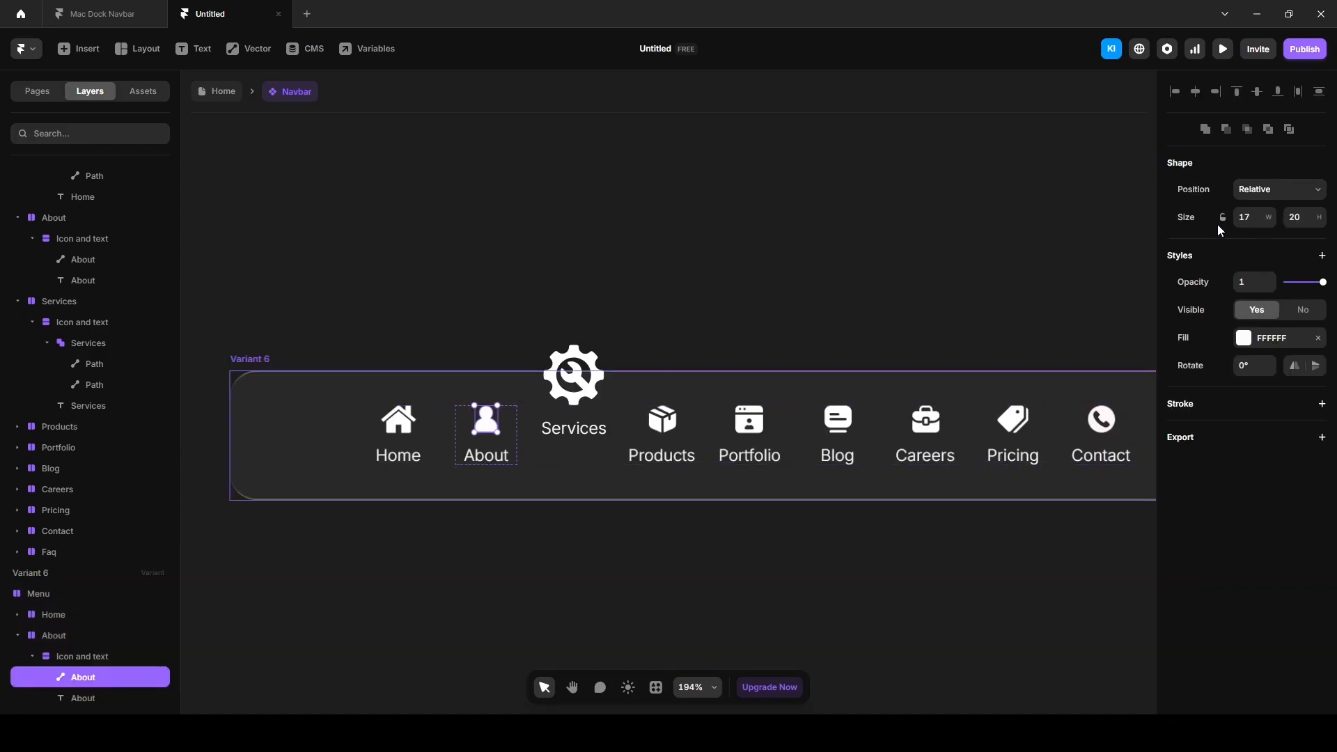
# Enlarge the About icon in Variant 6 proportionally to a height of about 34.
pyautogui.click(1304, 217)
pyautogui.write('28')
pyautogui.press('Up')
pyautogui.press('Up')
pyautogui.press('Up')
pyautogui.press('Up')
pyautogui.press('Up')
pyautogui.press('Up')
pyautogui.click(487, 449)
# Lock the proportions of the Products icon in Variant 6 and enlarge it to a height of about 35.
pyautogui.doubleClick(661, 420)
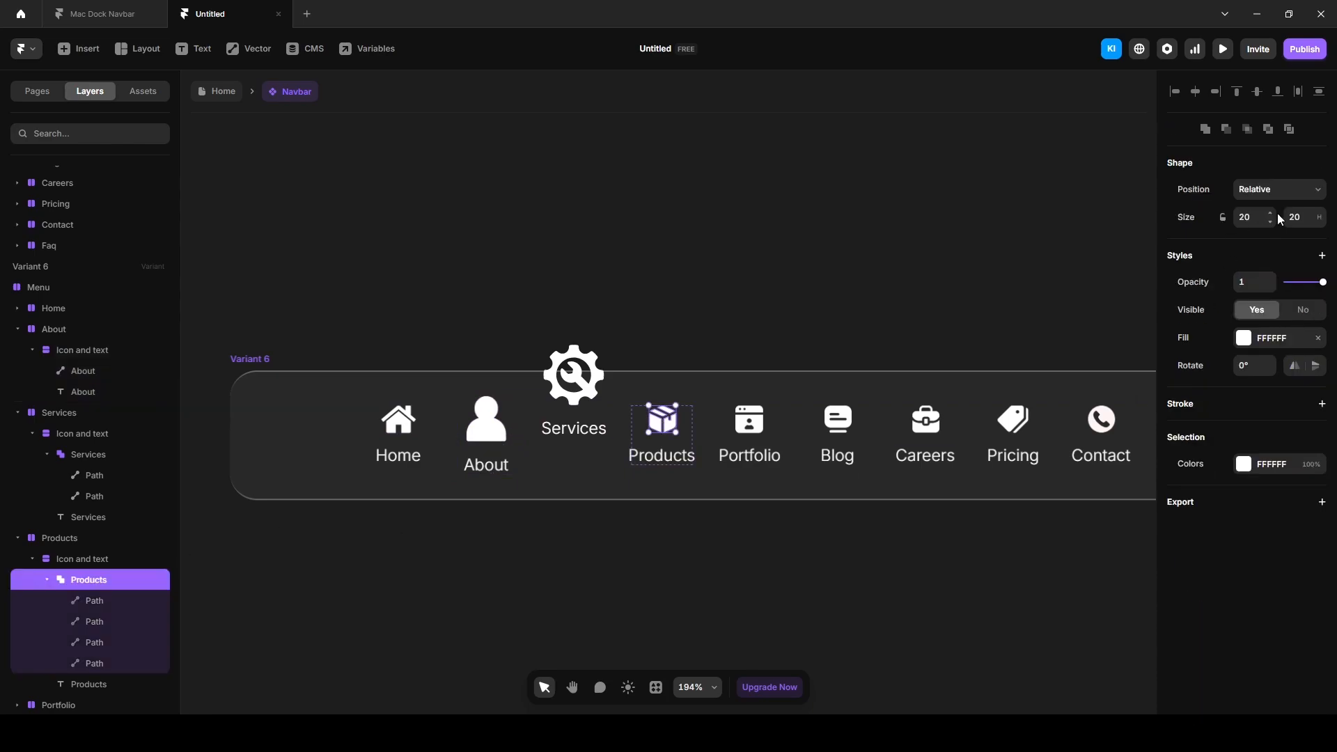
pyautogui.click(1223, 218)
pyautogui.click(1301, 217)
pyautogui.press('Up')
pyautogui.press('Up')
pyautogui.press('Up')
pyautogui.press('Up')
pyautogui.press('Up')
pyautogui.press('Up')
pyautogui.press('Up')
pyautogui.press('Up')
pyautogui.press('Up')
pyautogui.press('Up')
pyautogui.press('Up')
pyautogui.press('Up')
pyautogui.press('Up')
pyautogui.press('Up')
pyautogui.press('Up')
pyautogui.click(921, 559)
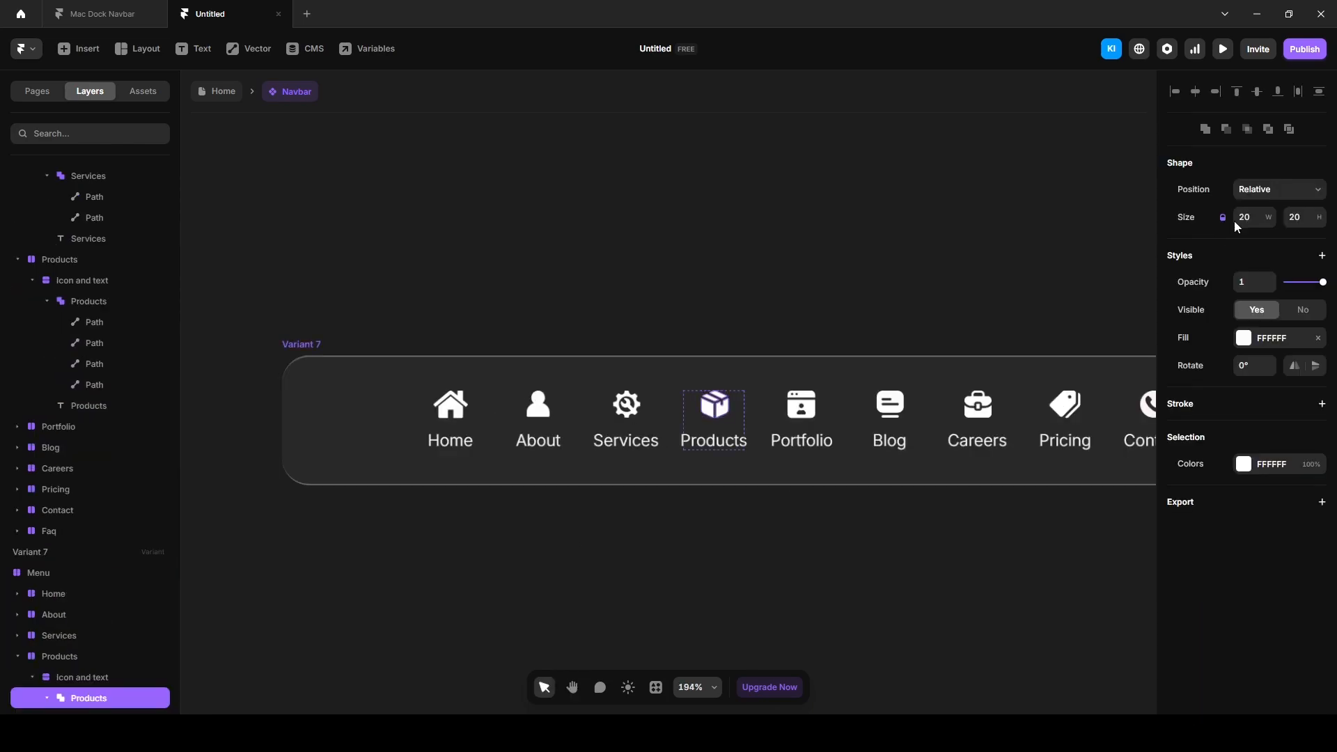
# Lock the proportions of the Portfolio icon in Variant 8 and enlarge it to a height of 44.
pyautogui.press('Escape')
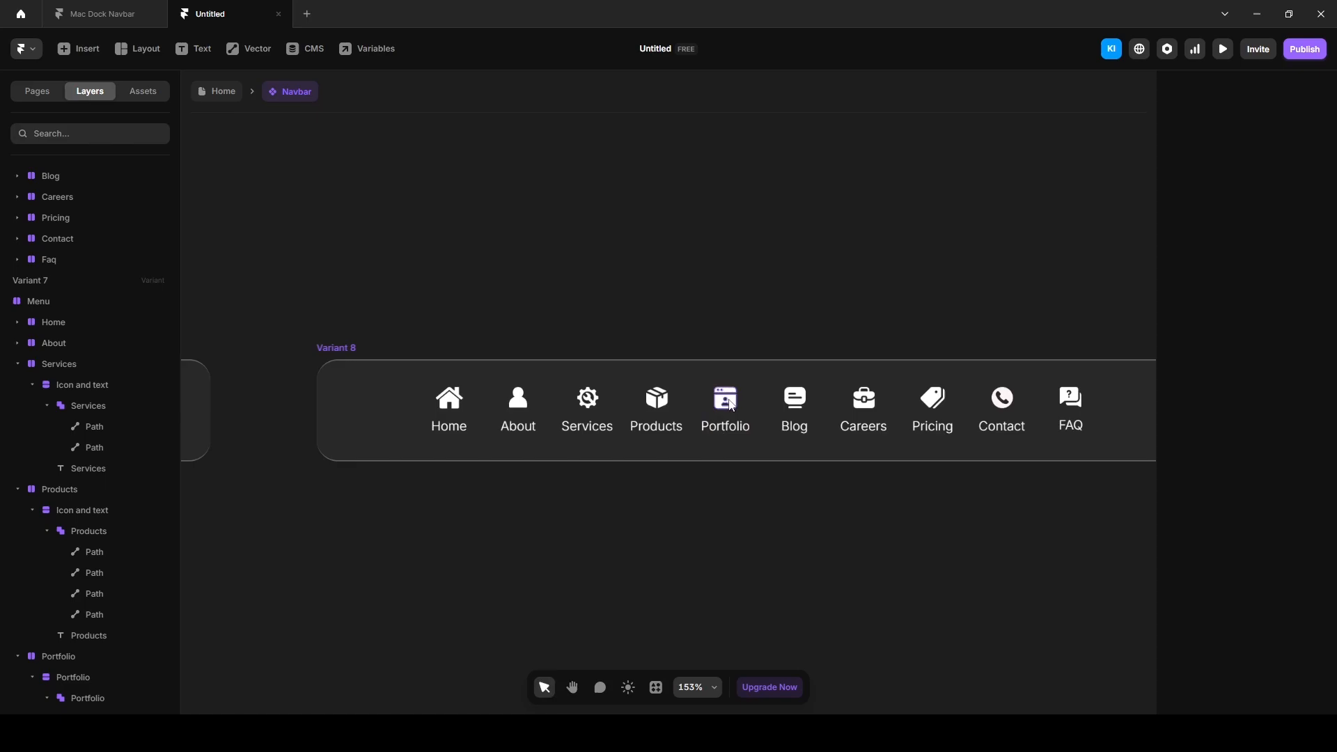
pyautogui.click(725, 399)
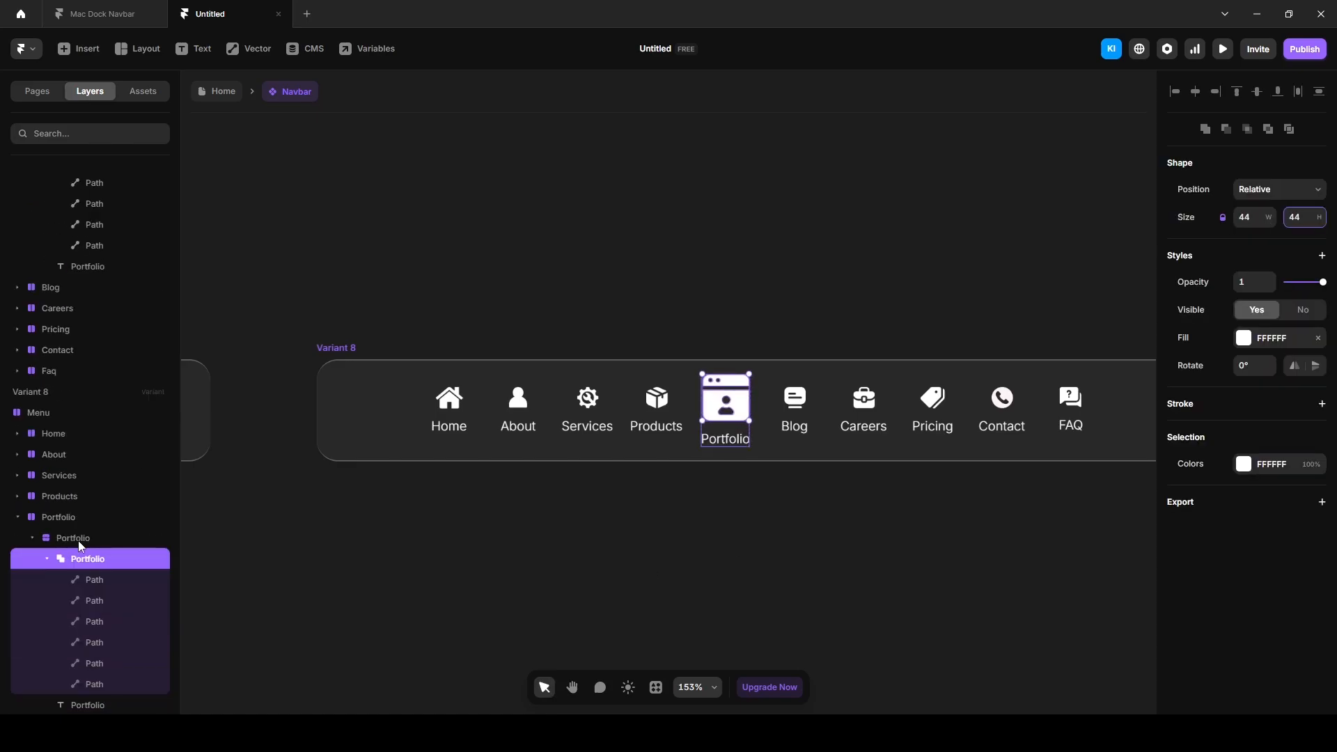
pyautogui.press('Escape')
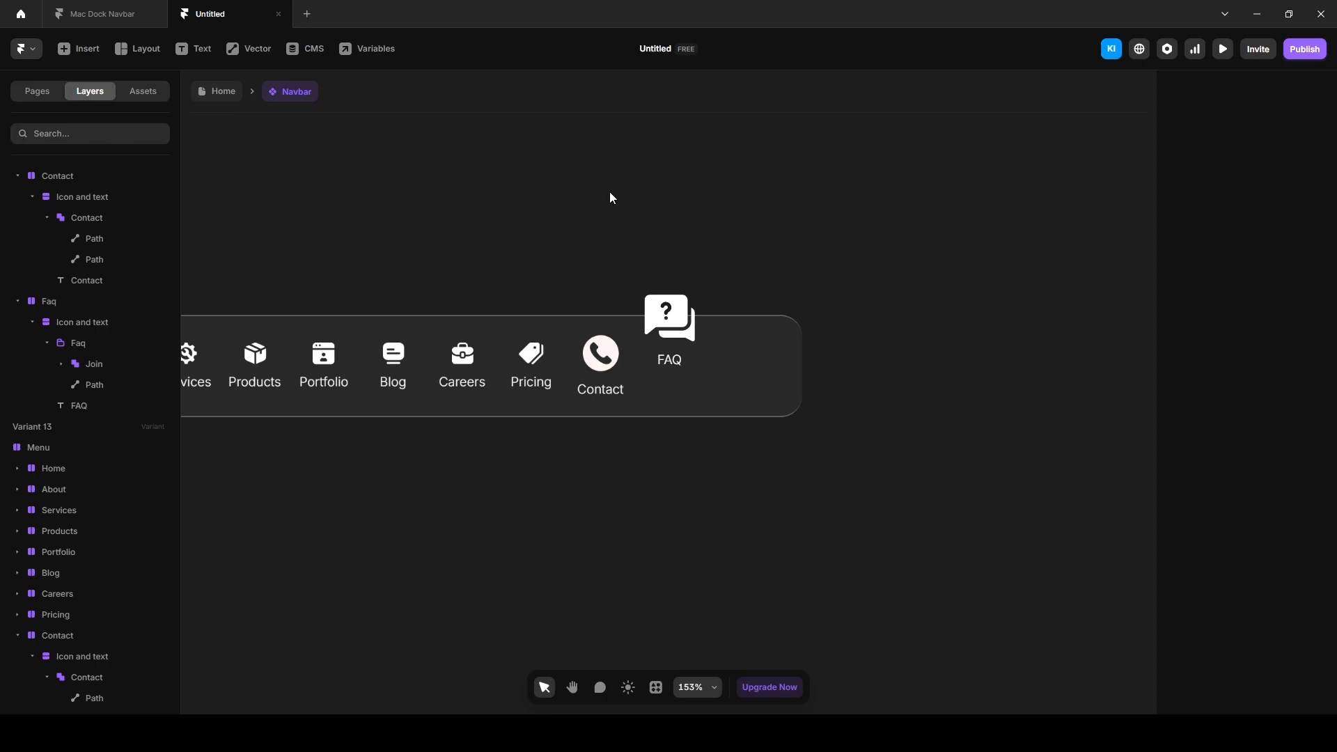
# Review the row of navbar variants and compare the Desktop, Tablet and Phone versions with the enlarged-icon variants.
pyautogui.scroll(-8, 910, 296)
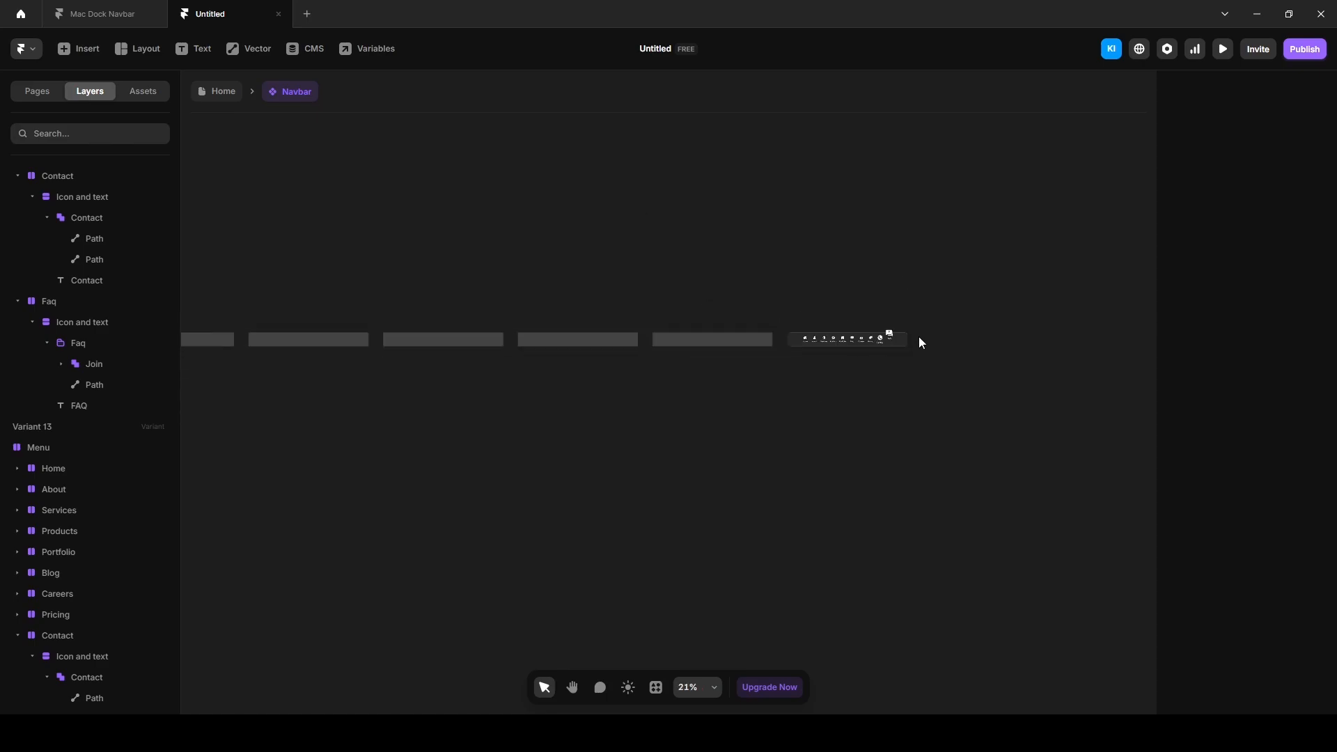
pyautogui.press('space')
pyautogui.moveTo(597, 284); pyautogui.dragTo(1181, 311)
pyautogui.moveTo(402, 296); pyautogui.dragTo(911, 318)
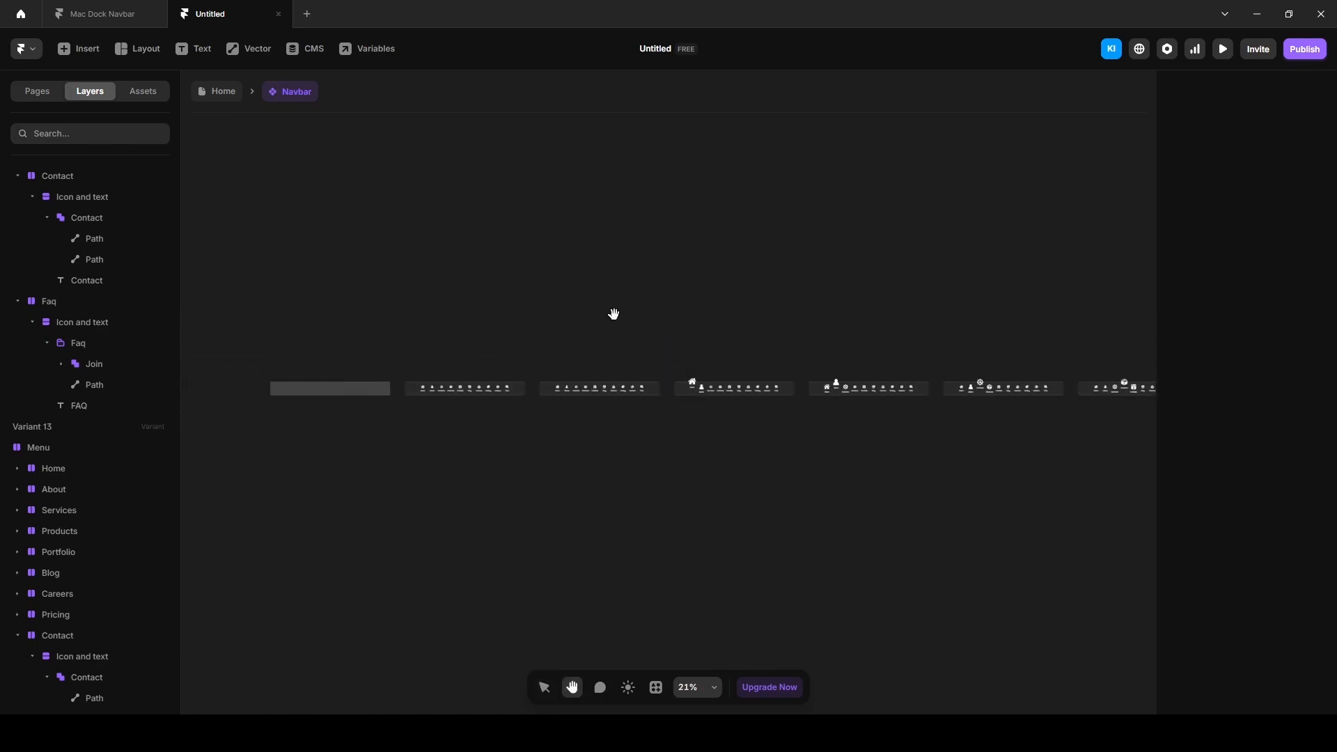
pyautogui.moveTo(462, 317); pyautogui.dragTo(889, 316)
pyautogui.scroll(6, 964, 336)
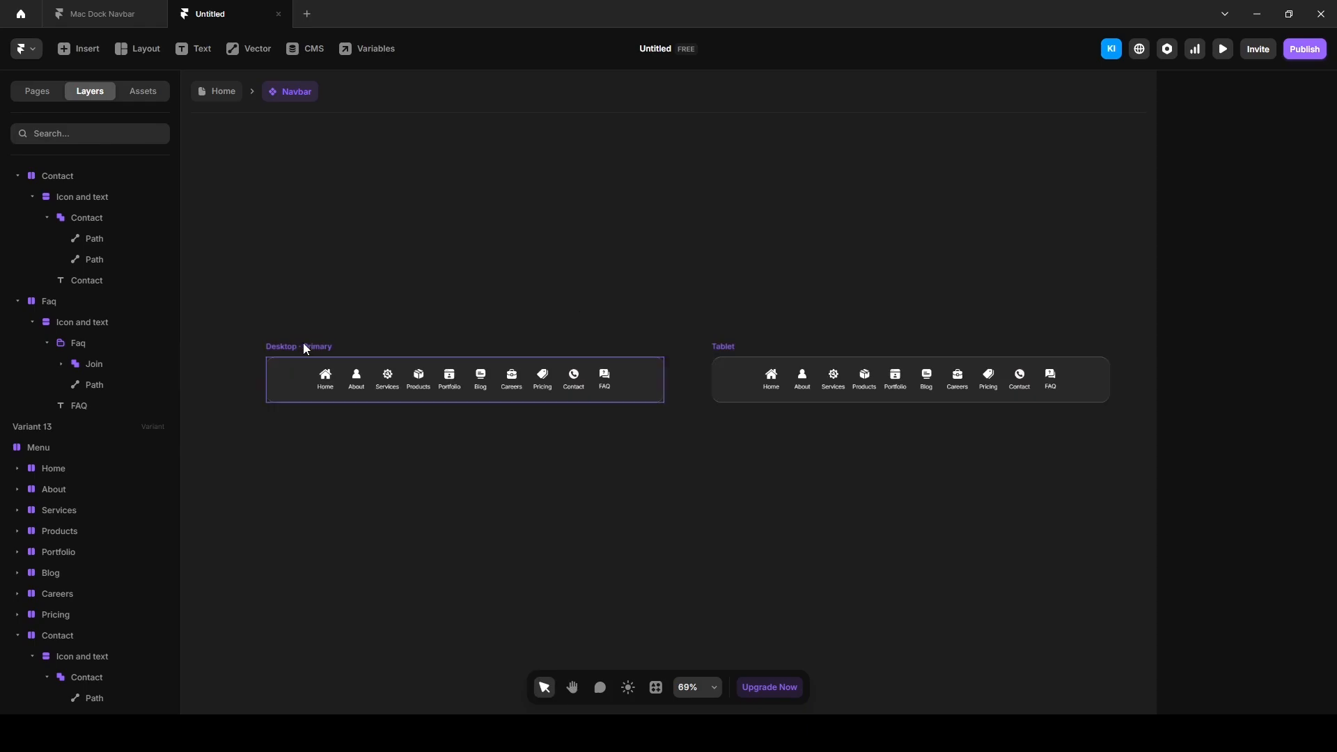
pyautogui.click(307, 346)
pyautogui.click(569, 323)
pyautogui.scroll(-6, 538, 340)
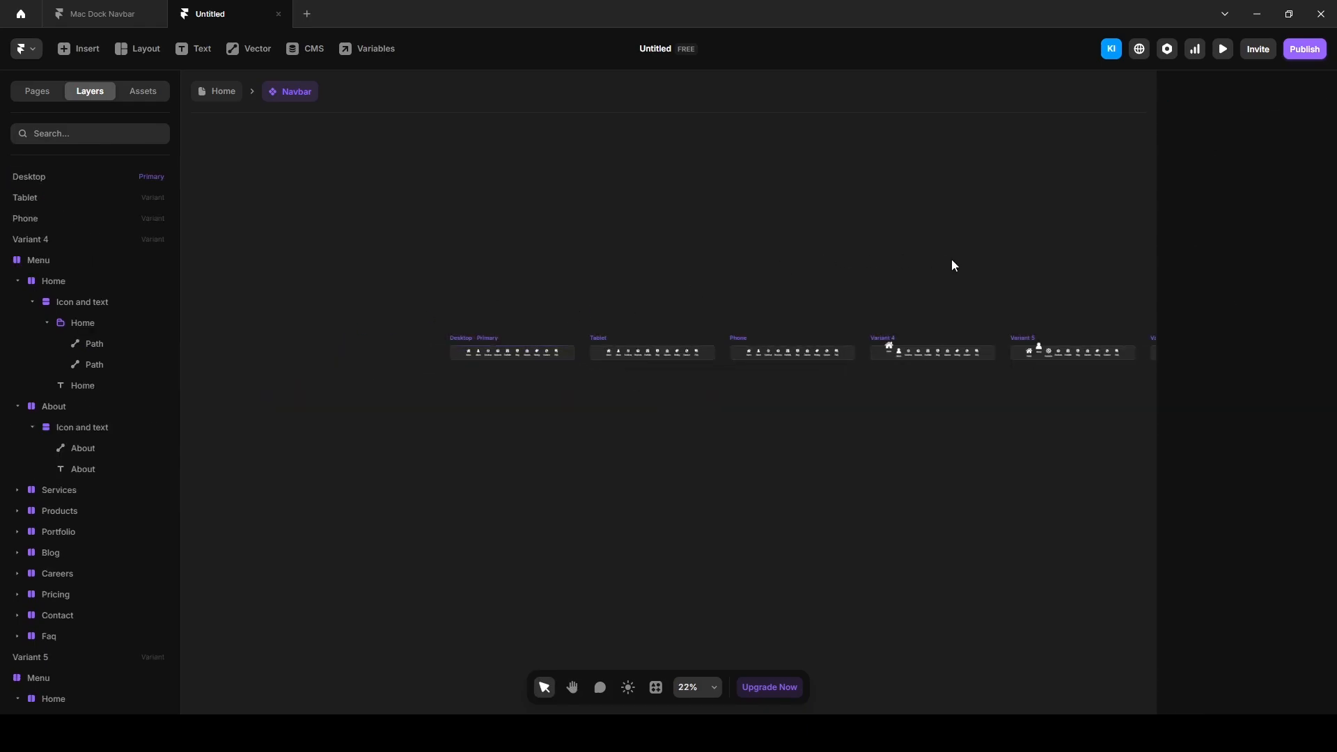
pyautogui.moveTo(927, 283); pyautogui.dragTo(838, 283)
pyautogui.press('v')
pyautogui.scroll(6, 808, 327)
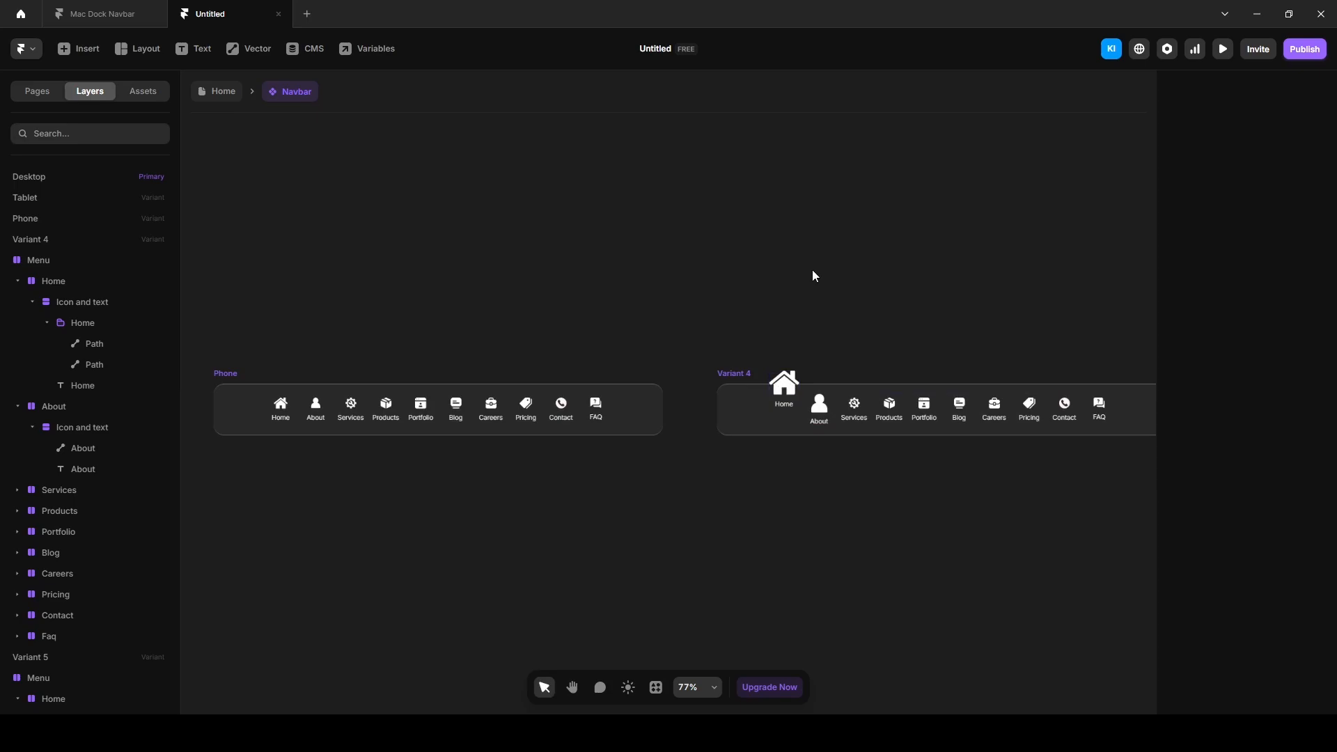
pyautogui.scroll(-8, 863, 283)
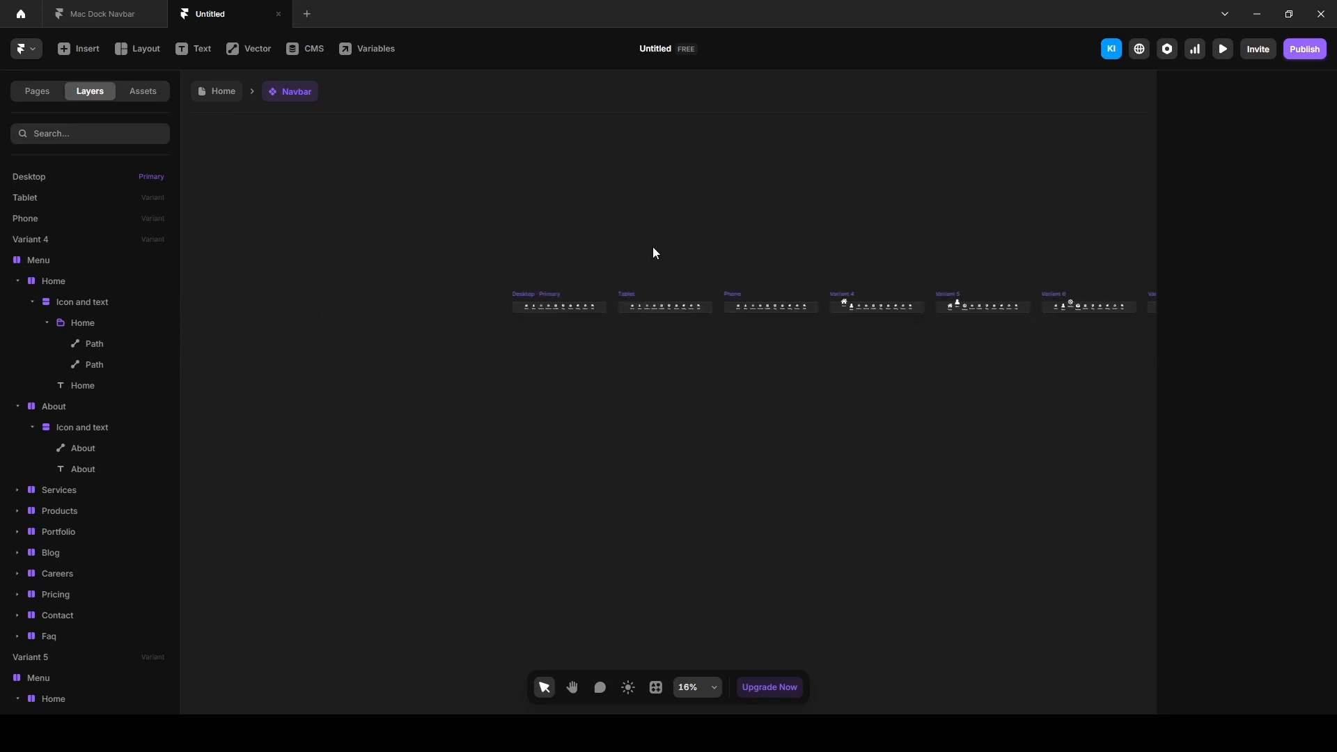
pyautogui.moveTo(582, 246); pyautogui.dragTo(685, 277)
pyautogui.press('v')
pyautogui.scroll(10, 638, 333)
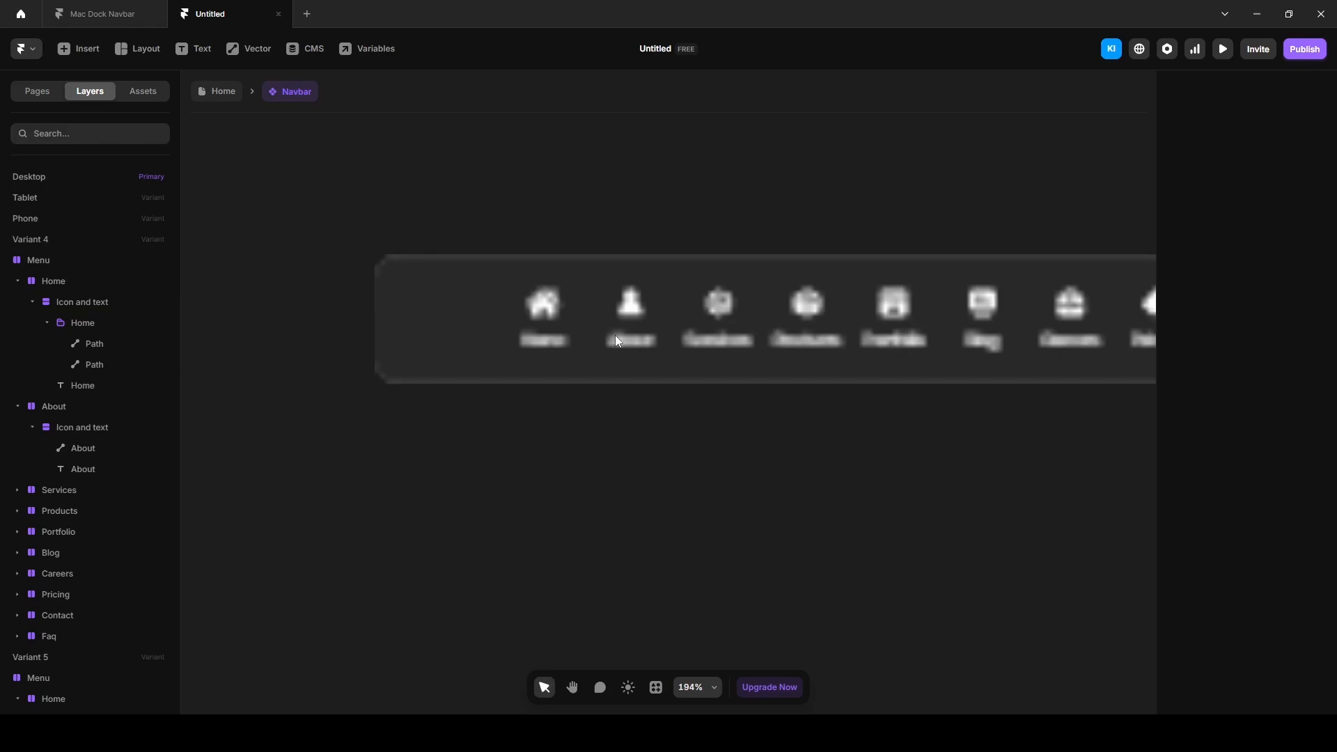
# Connect the Home menu item of the Desktop primary variant to Variant 4 with a Mouse Enter interaction.
pyautogui.click(545, 308)
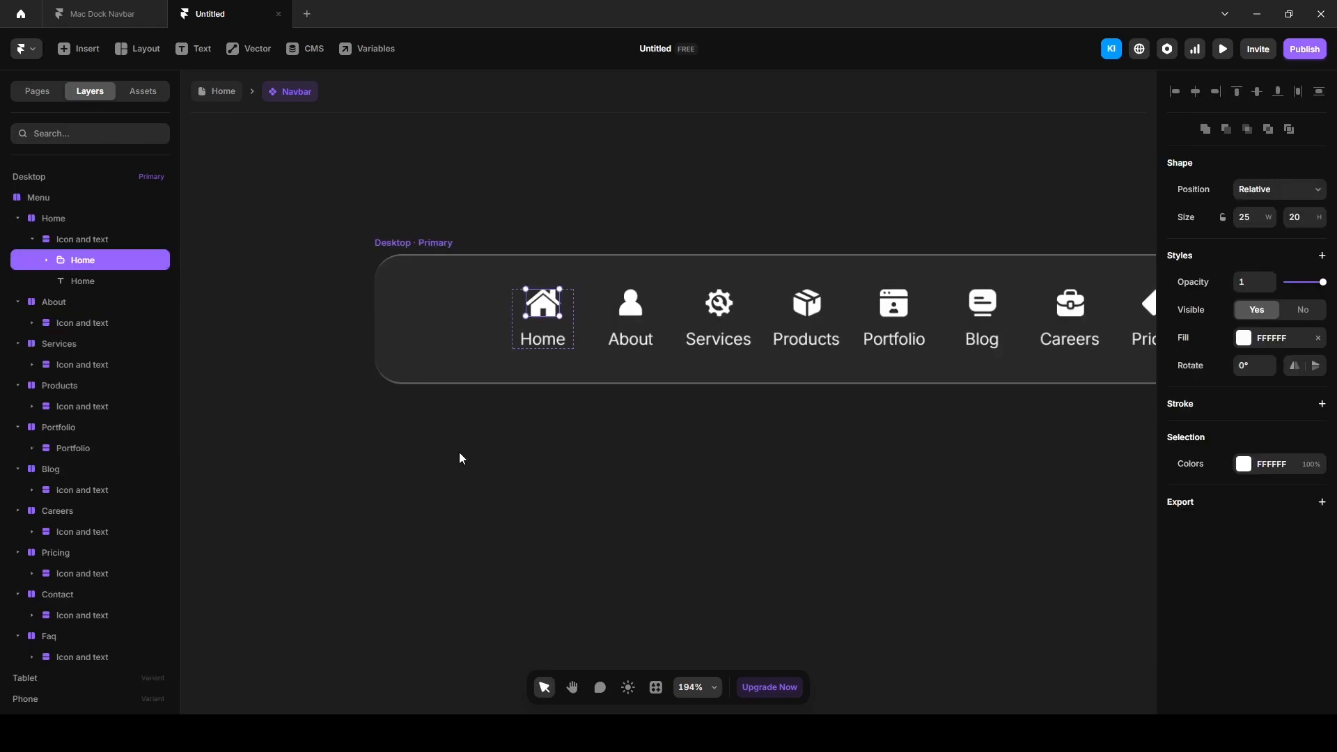
pyautogui.click(71, 220)
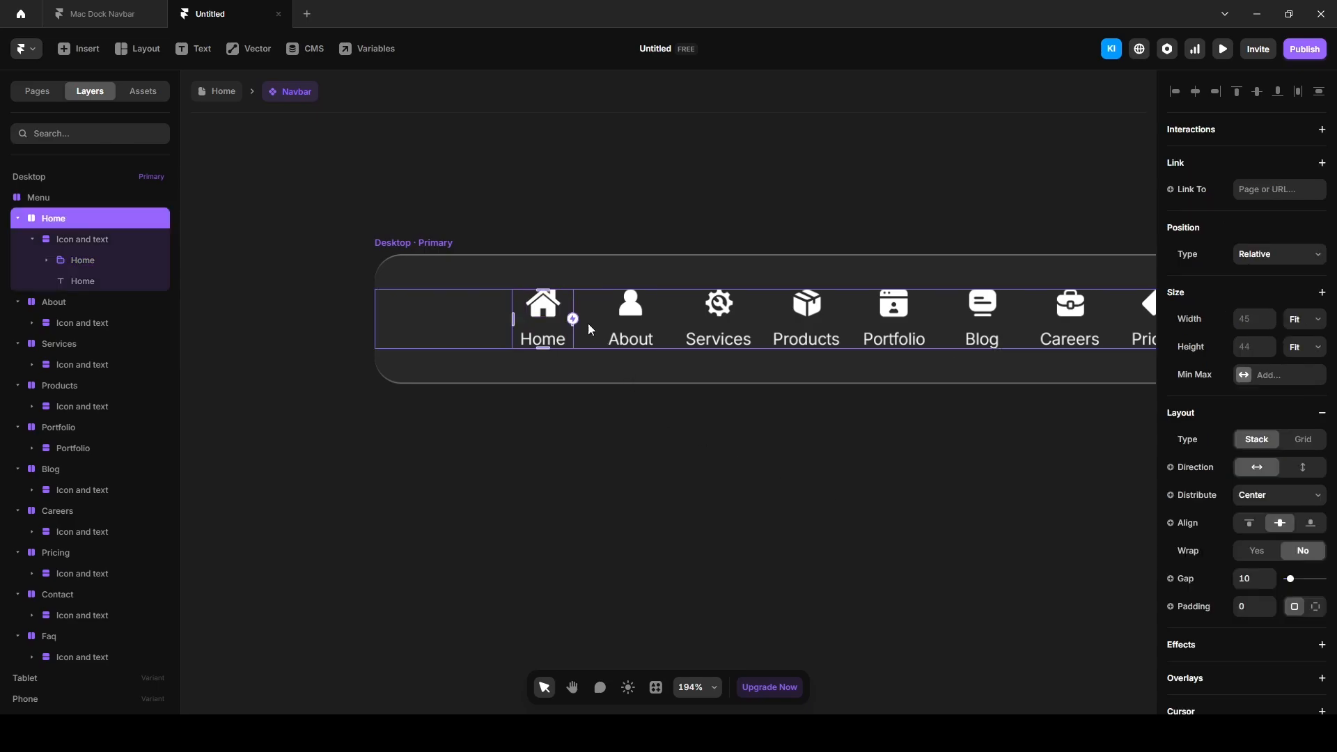
pyautogui.click(575, 320)
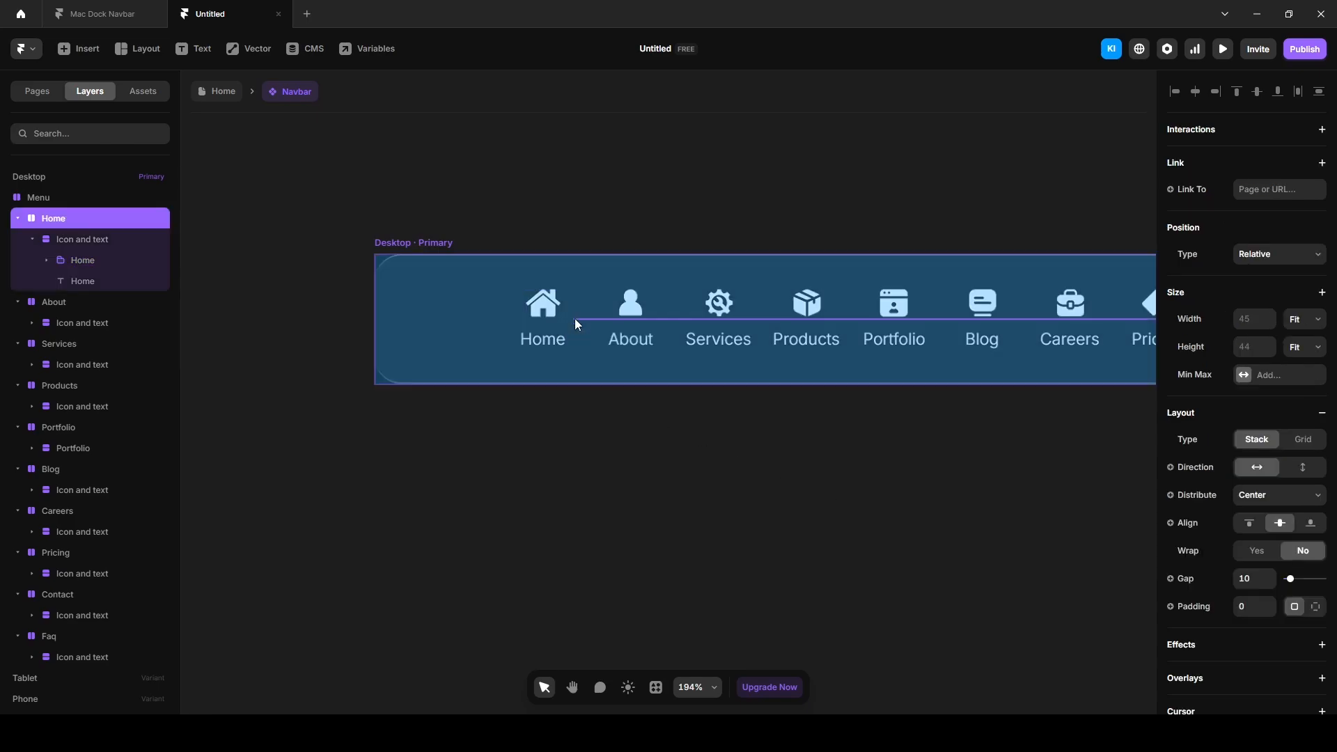
pyautogui.scroll(-6, 574, 321)
pyautogui.moveTo(574, 322); pyautogui.dragTo(1109, 320)
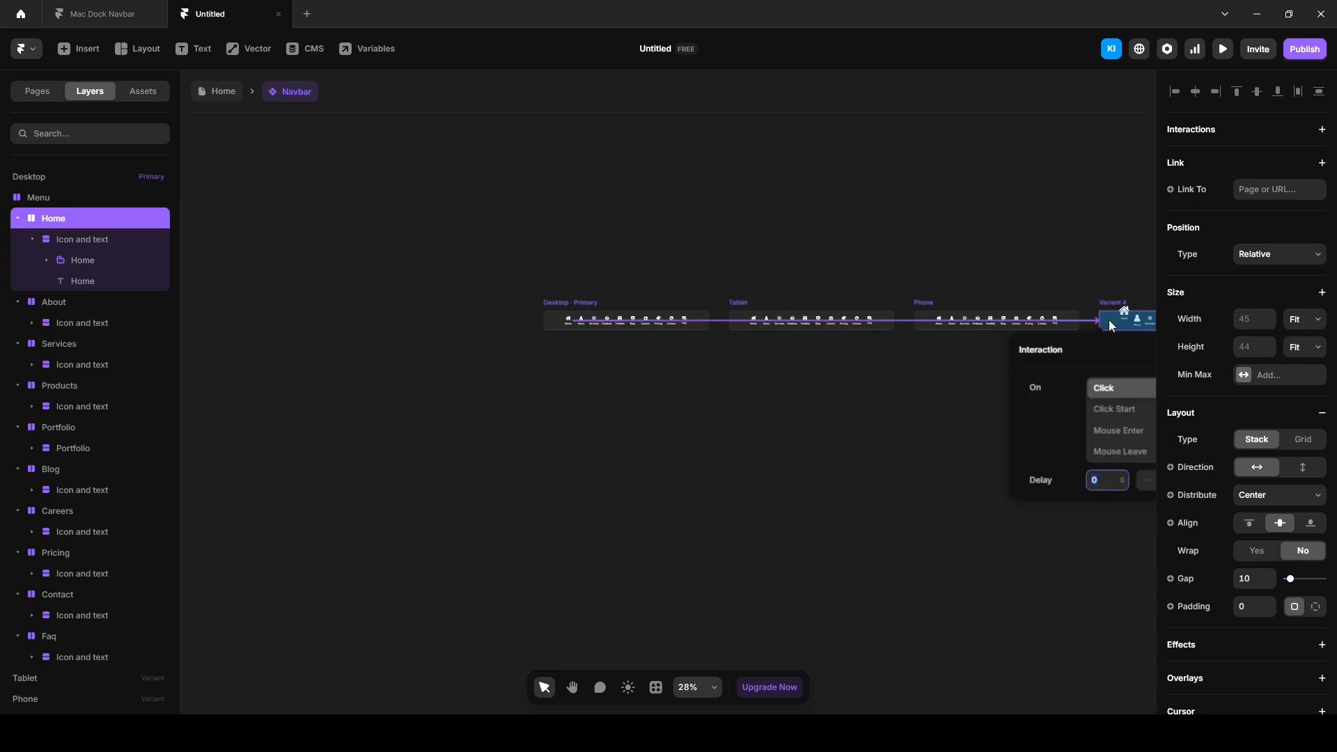
pyautogui.click(1116, 432)
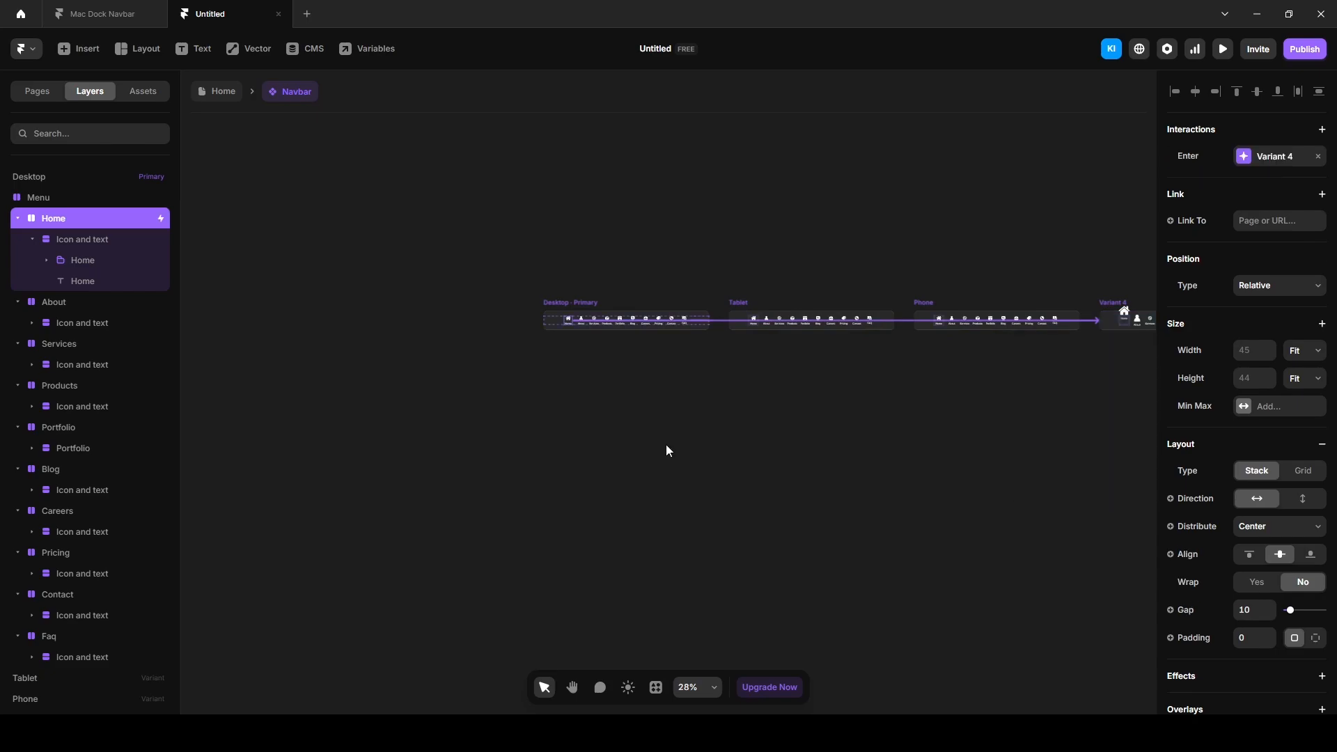
pyautogui.click(302, 320)
# Preview the Home page and check how the navbar reacts when the pointer enters the Home item.
pyautogui.click(223, 92)
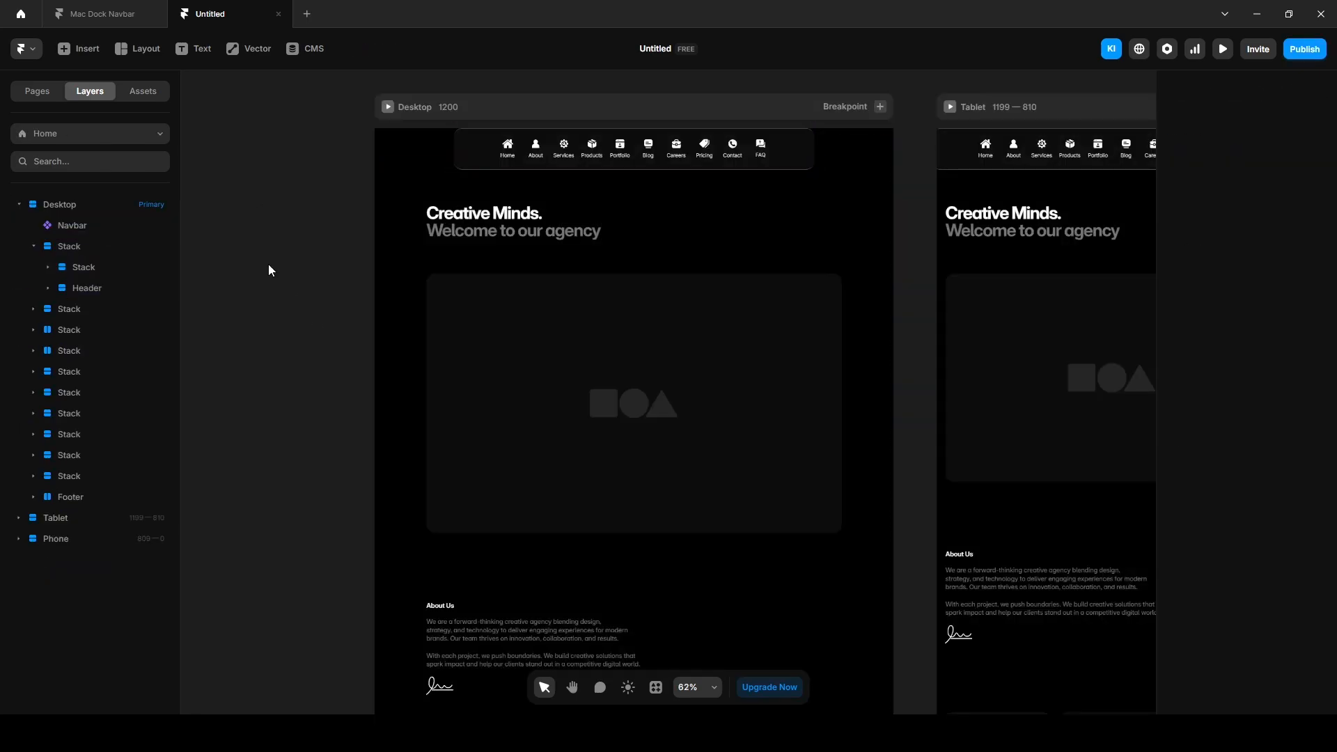
pyautogui.click(1223, 49)
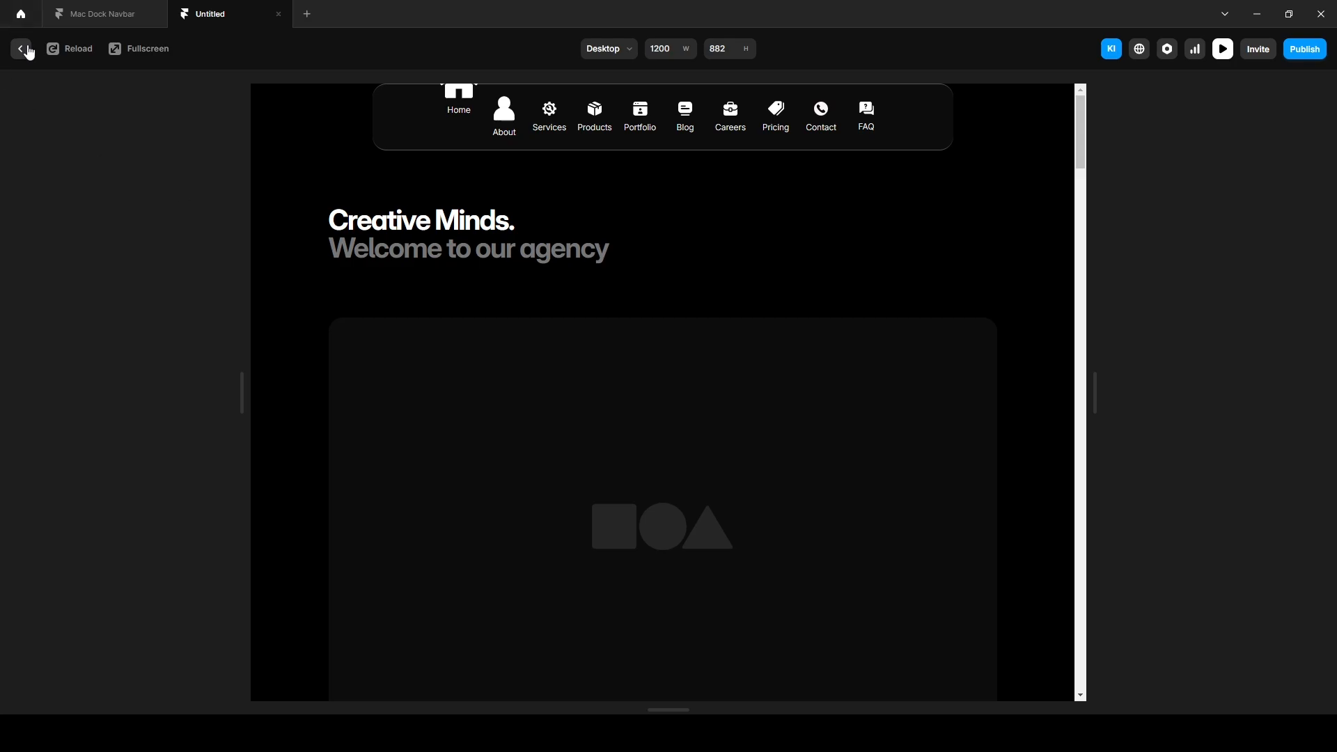
pyautogui.click(21, 49)
# Reopen the Navbar component and connect Variant 4 back to the Desktop primary variant with a Mouse Leave interaction.
pyautogui.doubleClick(540, 156)
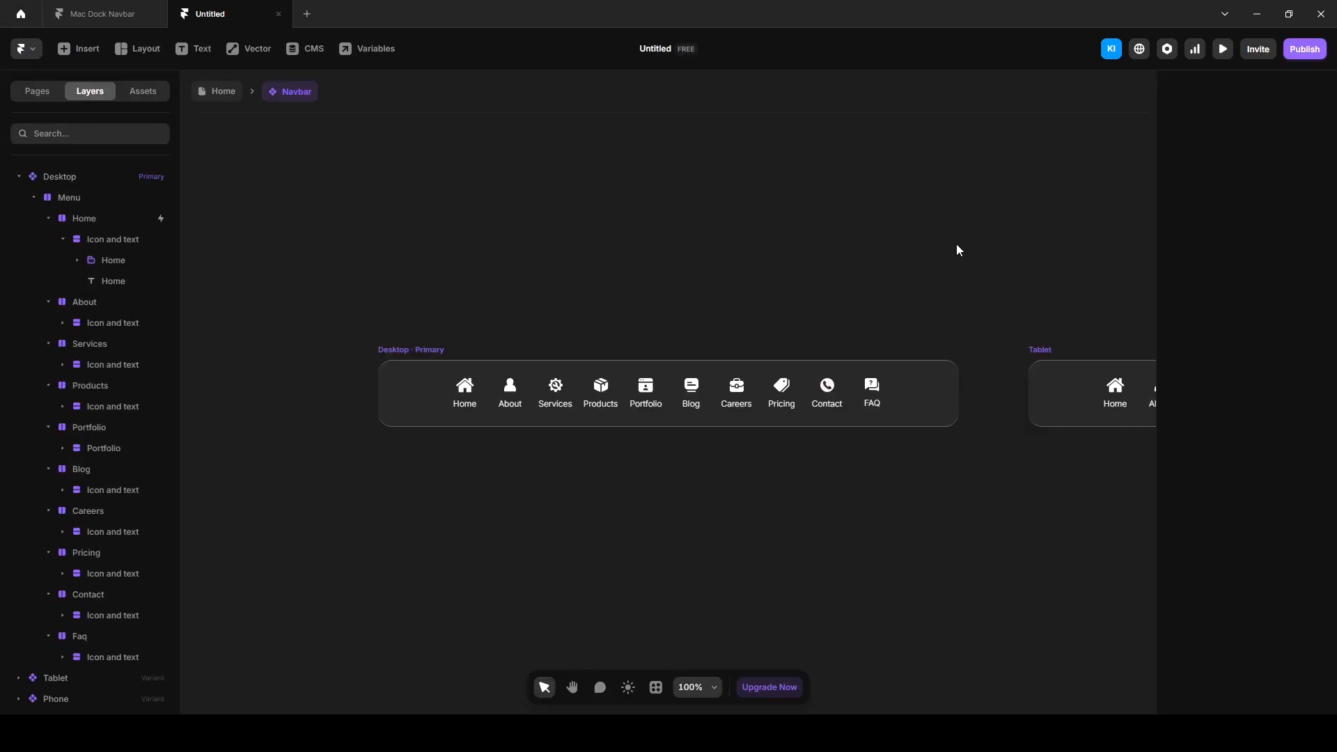
pyautogui.press('h')
pyautogui.moveTo(1051, 248); pyautogui.dragTo(293, 275)
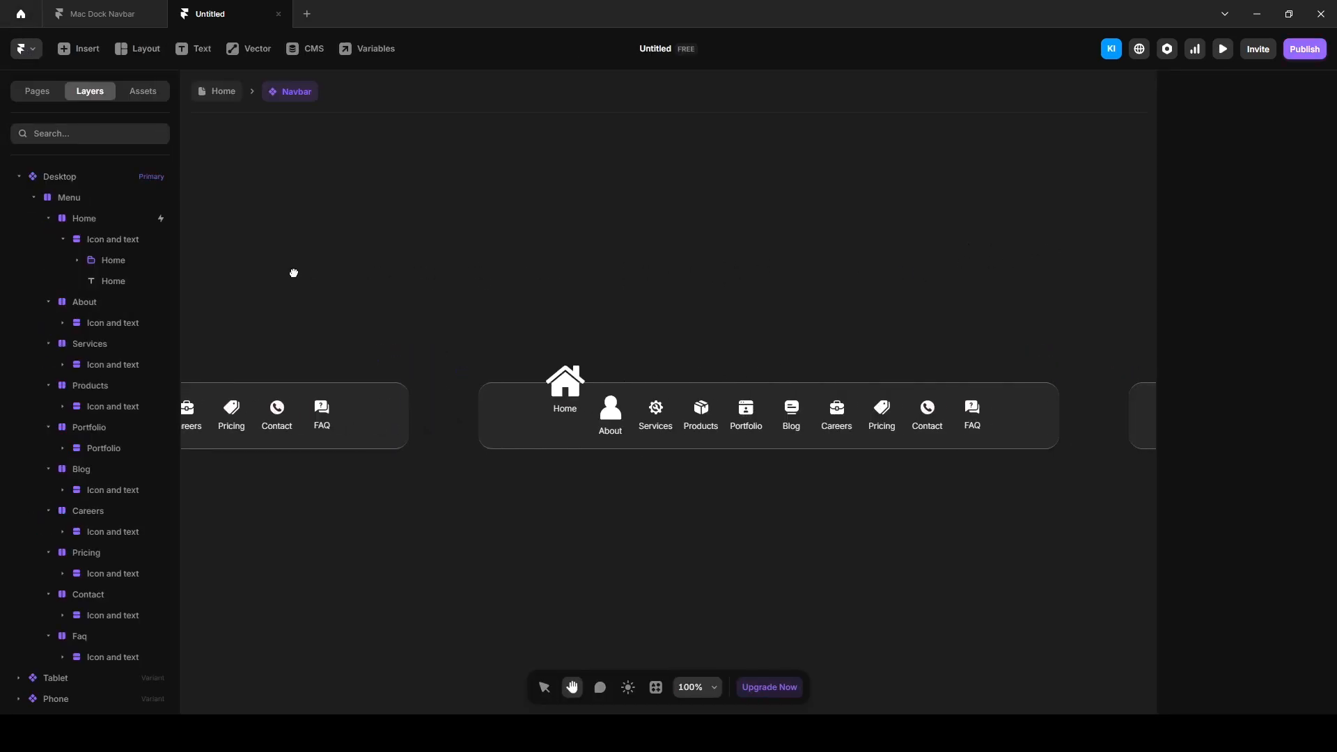
pyautogui.moveTo(611, 319); pyautogui.dragTo(516, 266)
pyautogui.press('v')
pyautogui.click(404, 320)
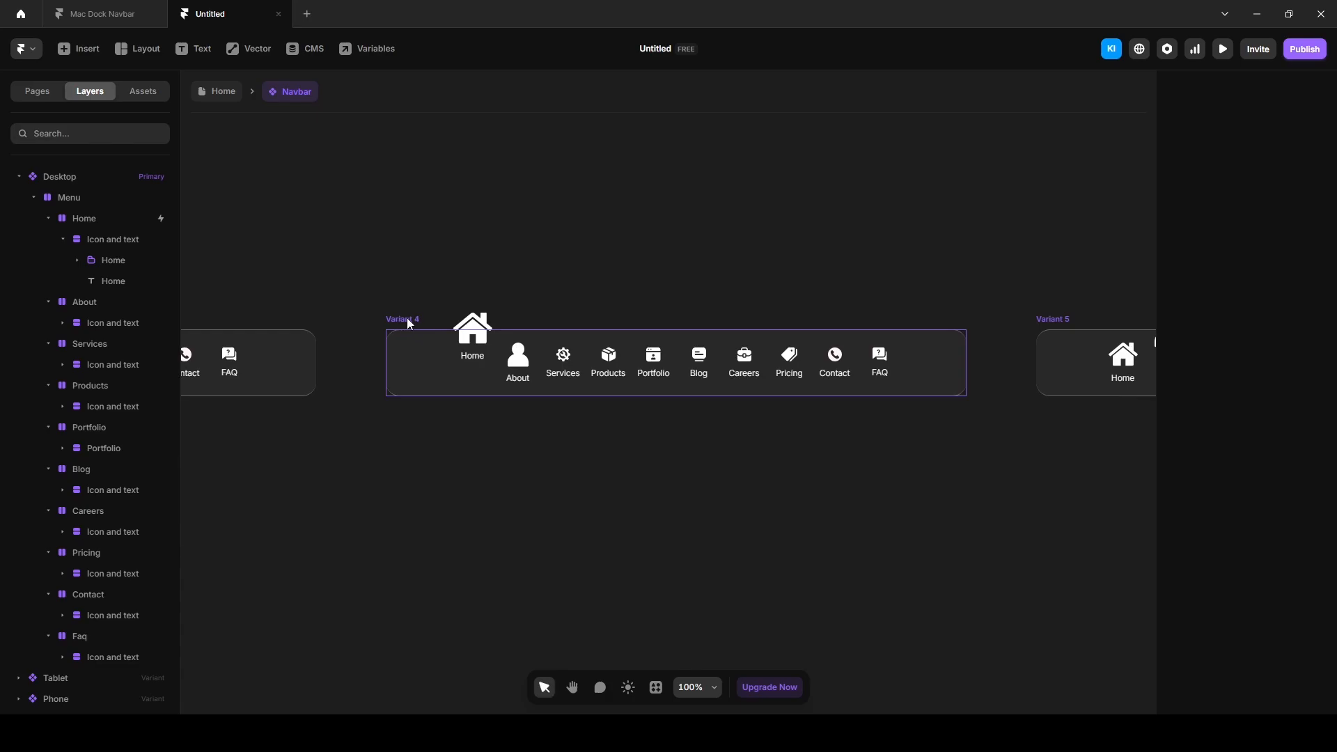
pyautogui.moveTo(966, 362); pyautogui.dragTo(600, 372)
pyautogui.scroll(-5, 1031, 377)
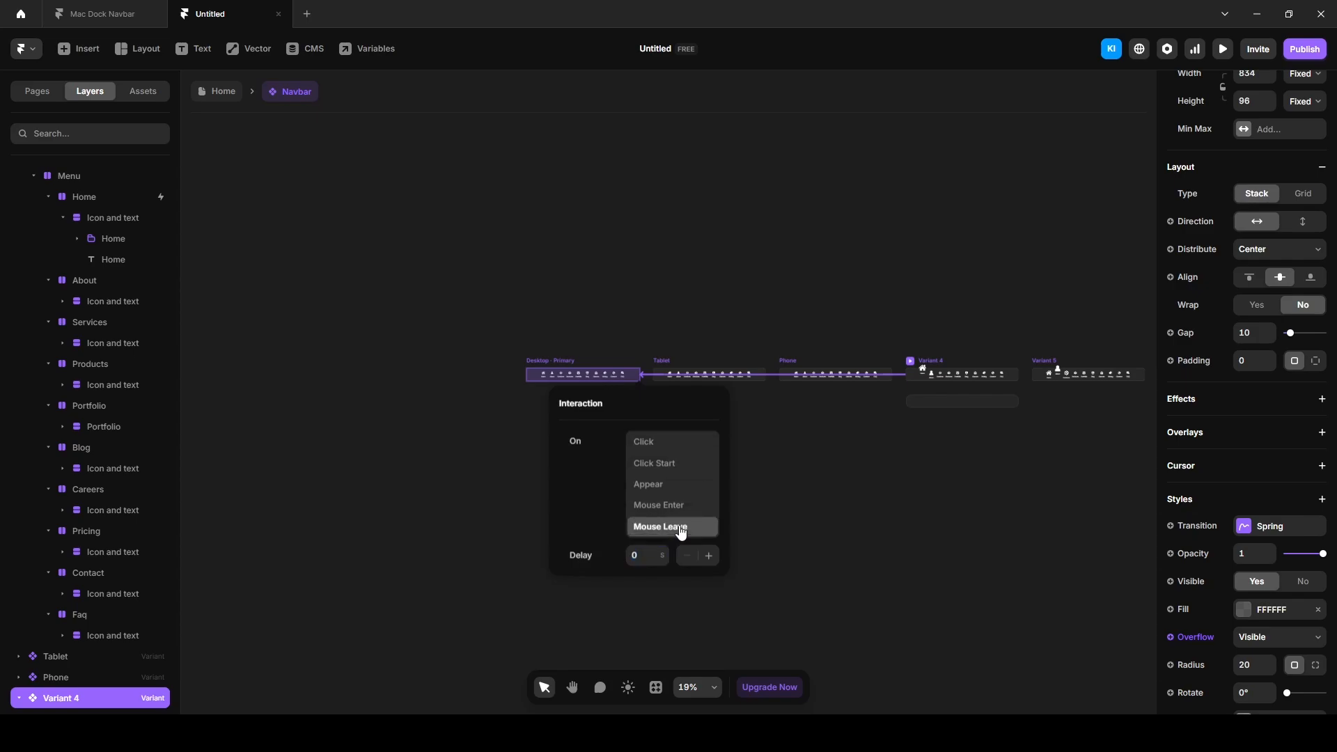
pyautogui.click(438, 518)
# Preview the Home page again and check that the navbar resets when the pointer leaves it.
pyautogui.click(217, 92)
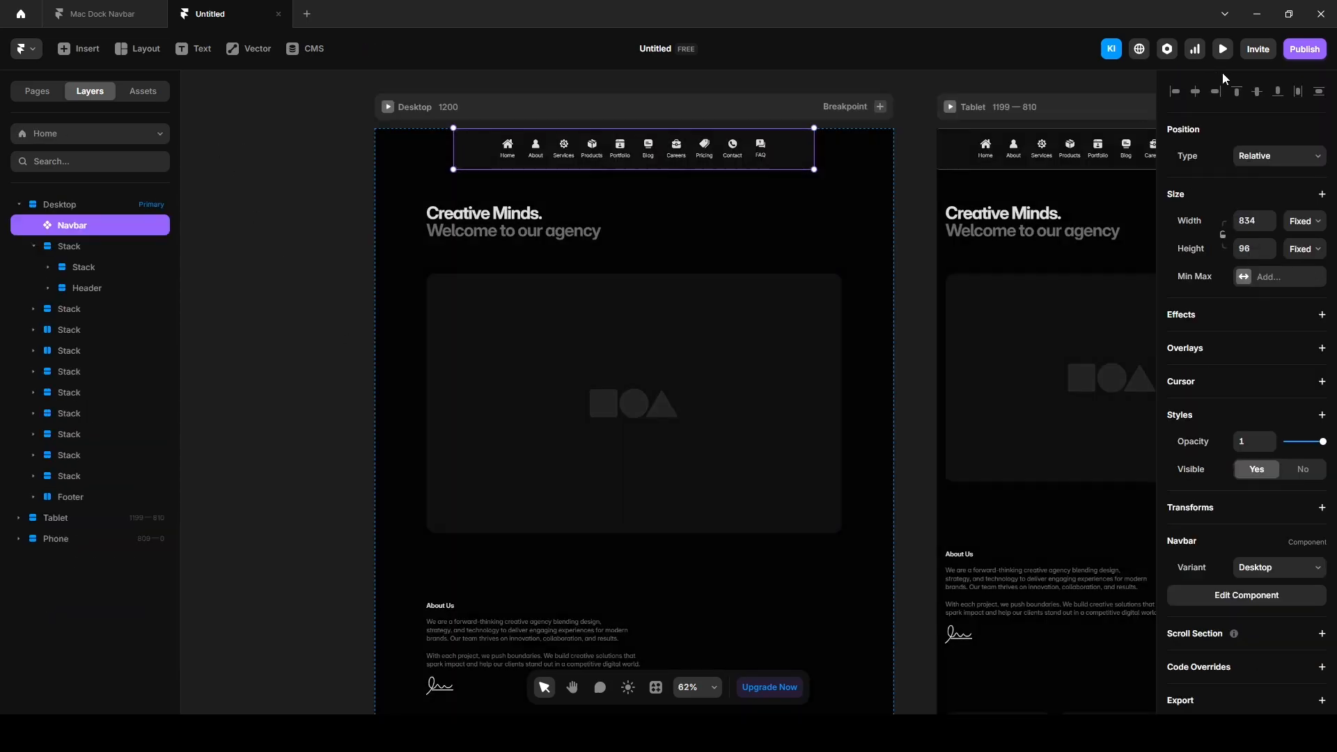
pyautogui.click(1223, 50)
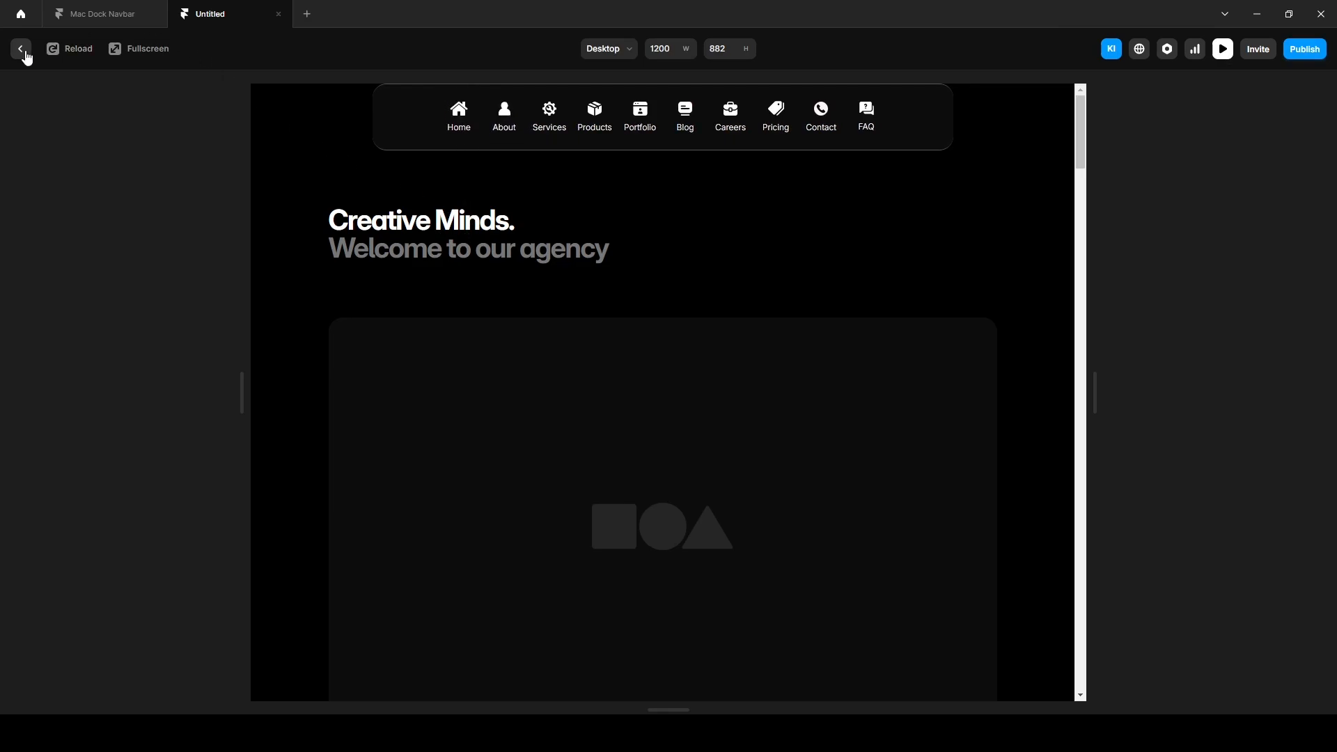
pyautogui.click(21, 49)
# Set the Navbar's width and height to Fit Content and pin it 50 from the bottom of the Home page's Desktop viewport.
pyautogui.click(1260, 159)
pyautogui.click(1264, 215)
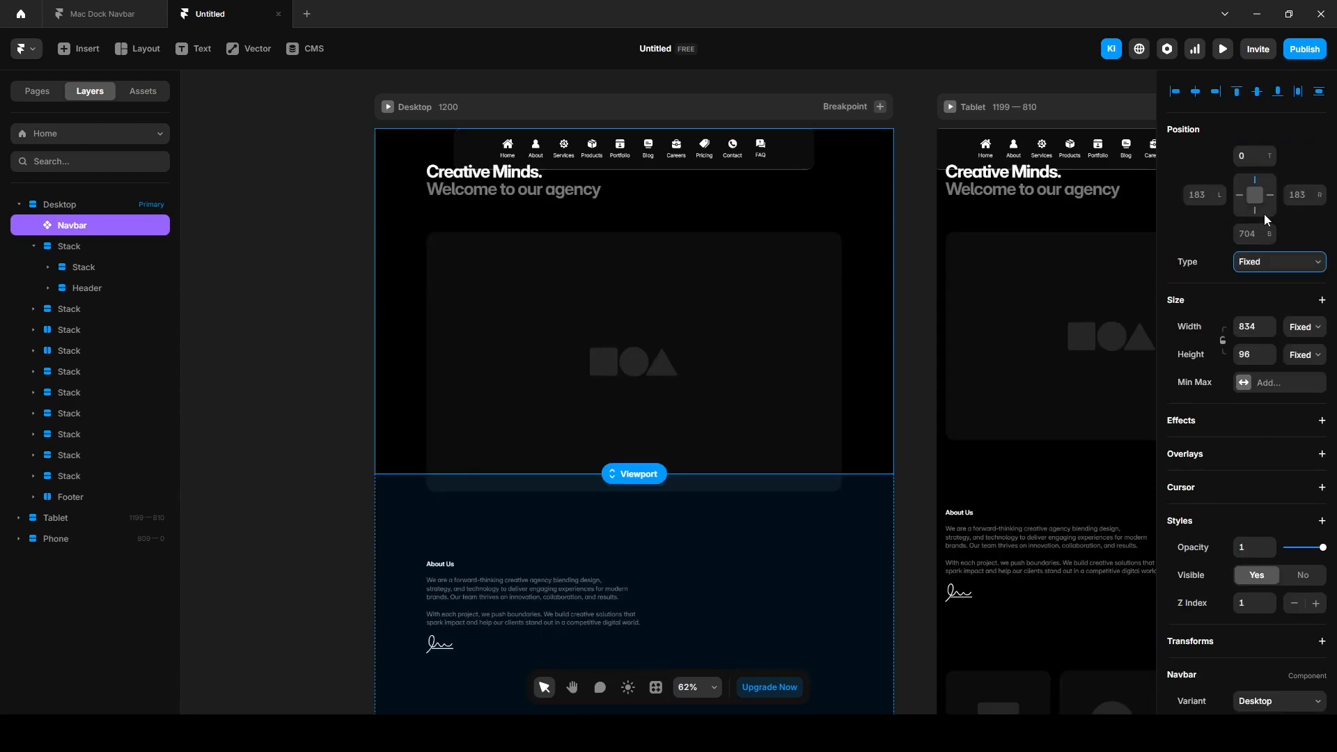
pyautogui.click(1301, 329)
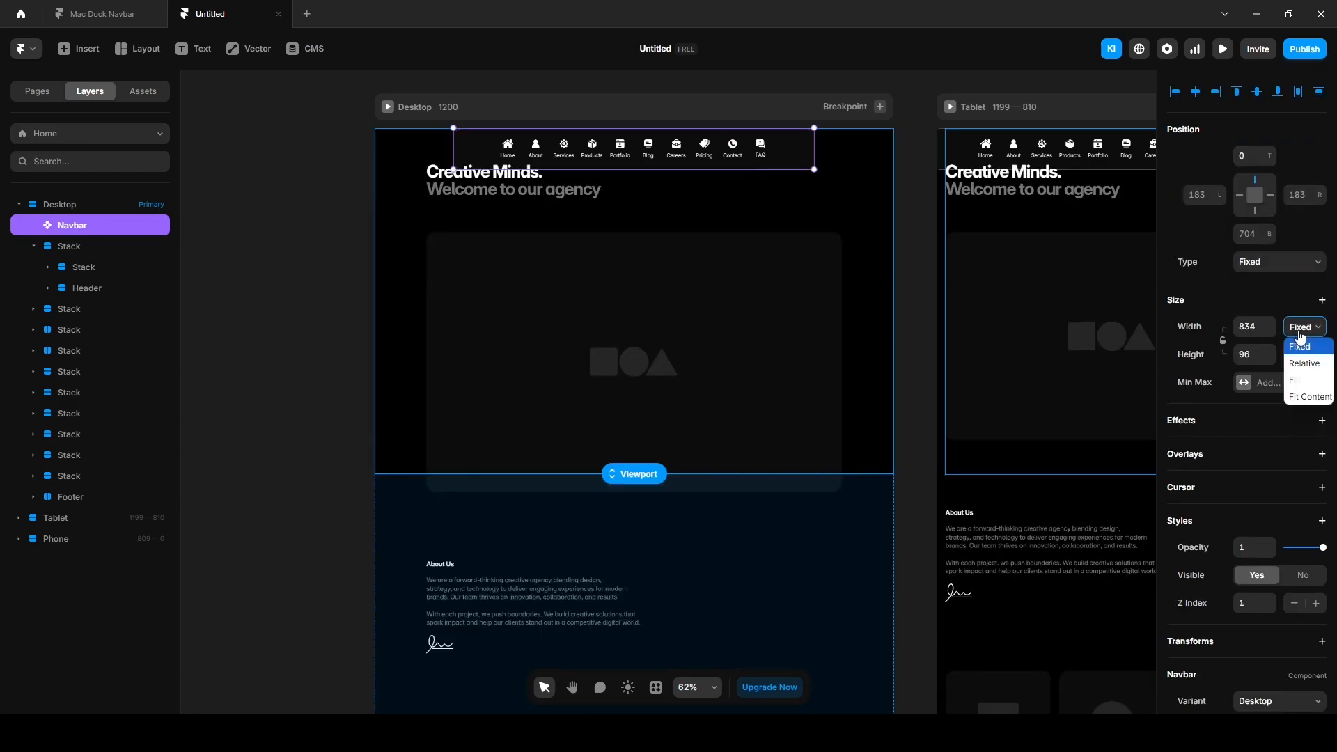
pyautogui.click(1301, 397)
pyautogui.click(1297, 355)
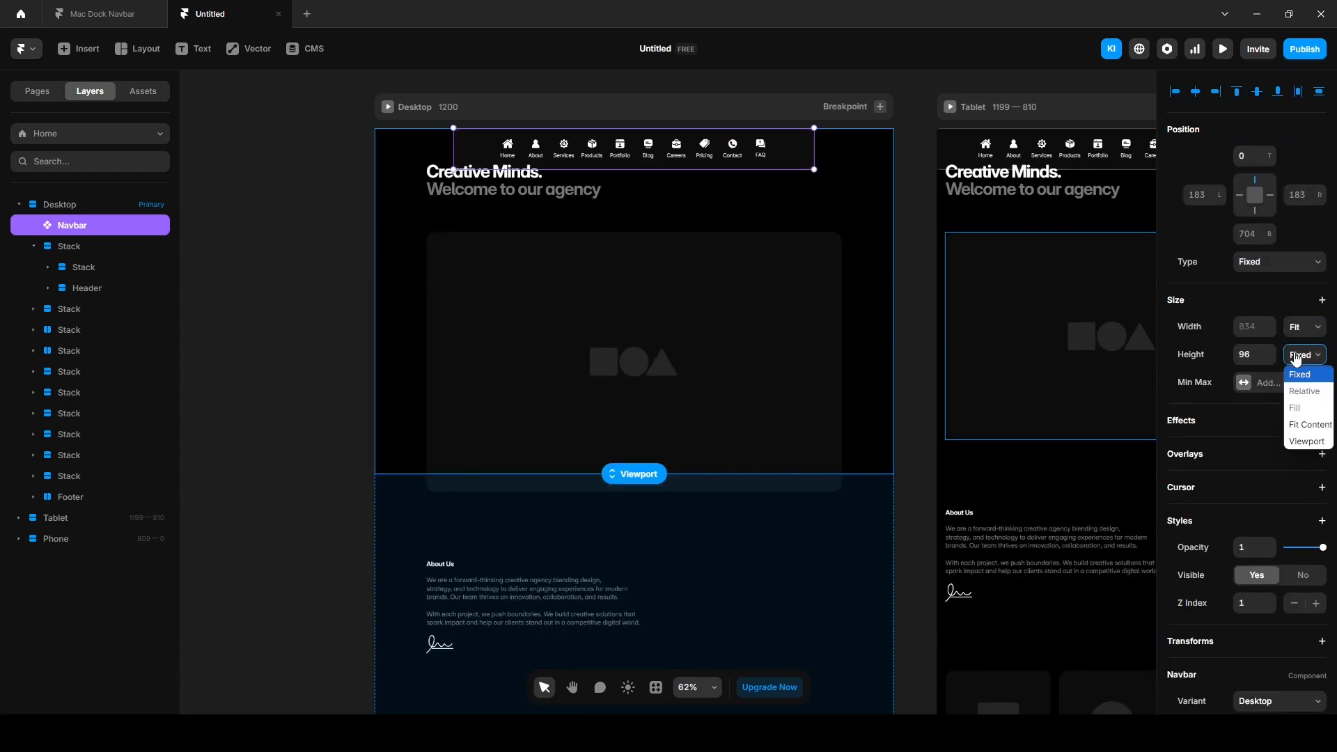
pyautogui.click(1308, 425)
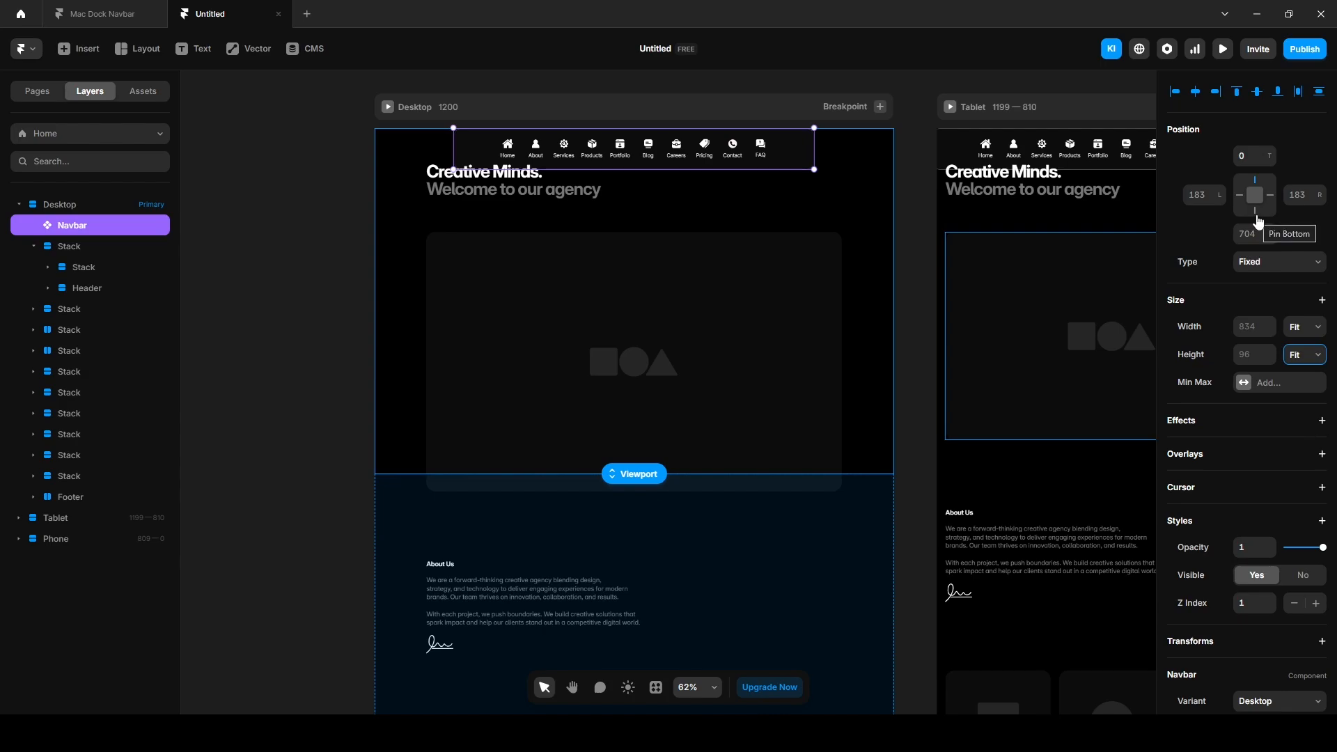
pyautogui.click(1255, 211)
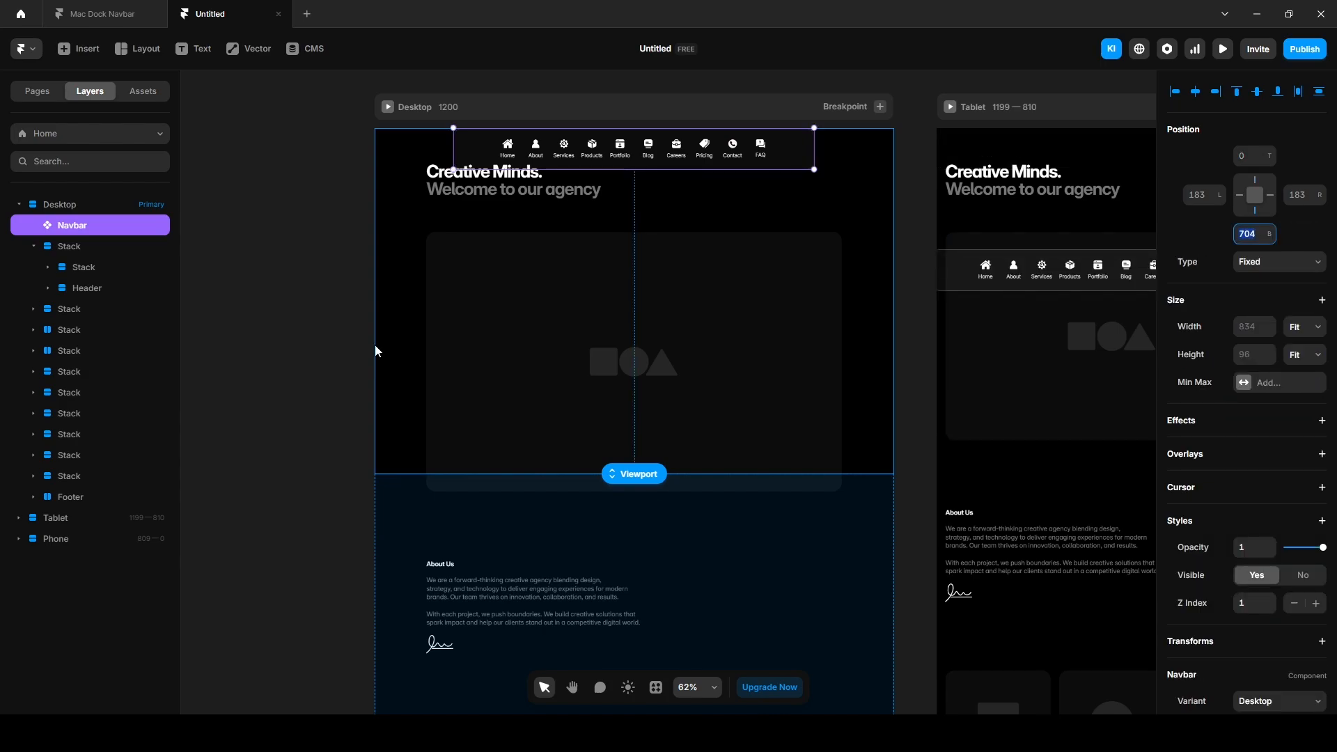
pyautogui.press('Return')
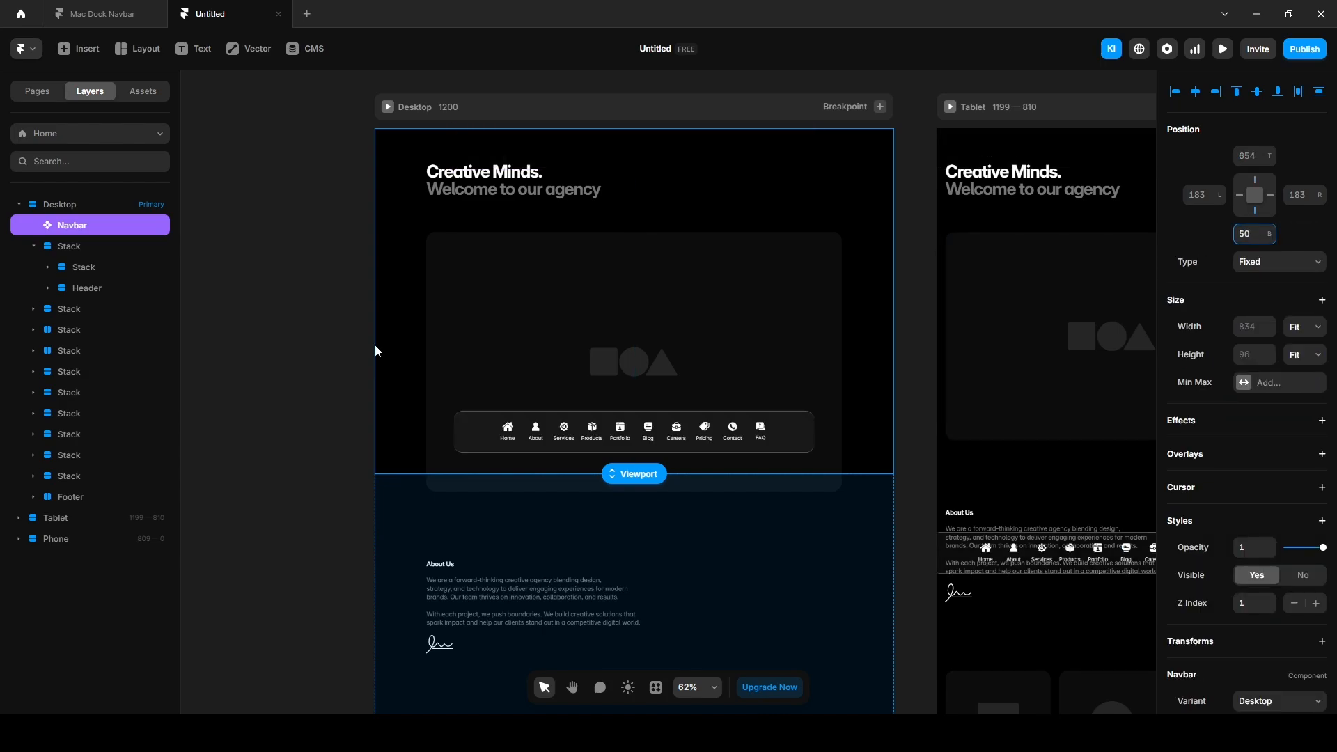
# Preview the Home page and scroll through it to check the navbar's fixed position over the content.
pyautogui.click(1223, 49)
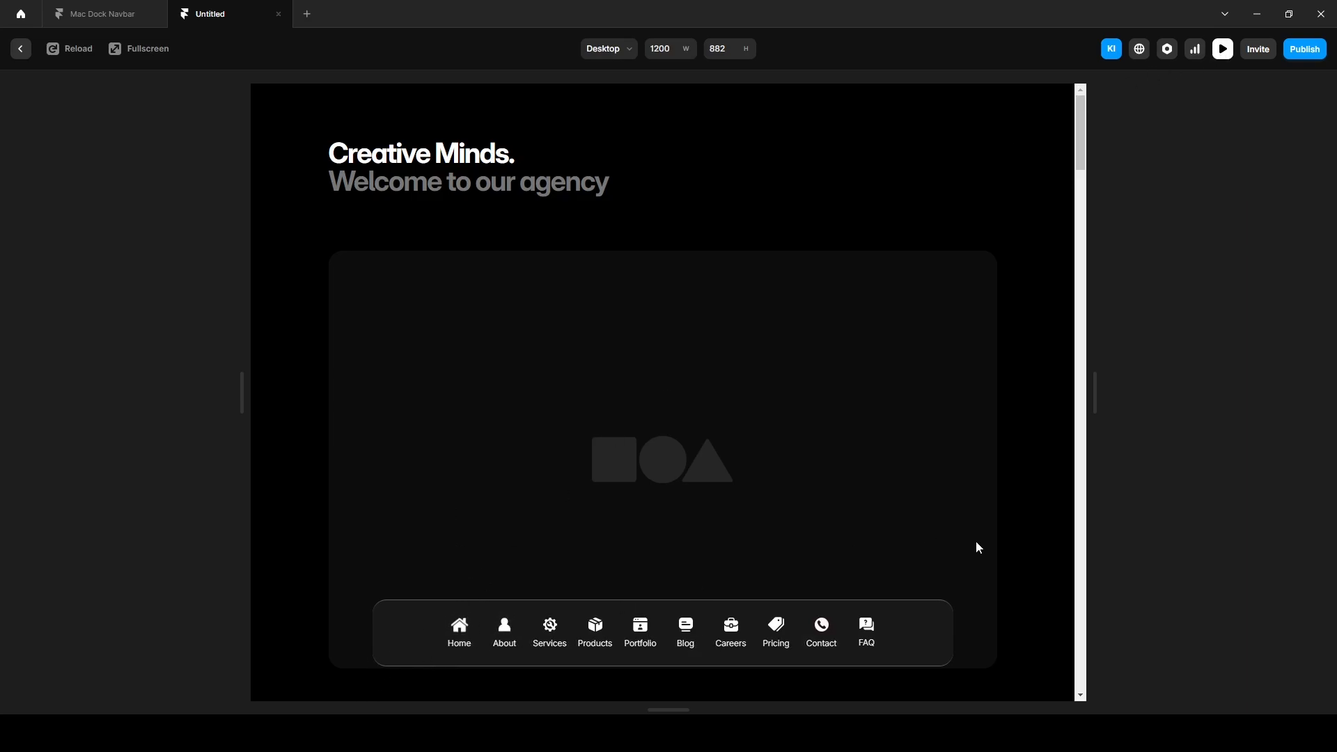
pyautogui.scroll(-4, 980, 544)
pyautogui.scroll(-5, 981, 544)
pyautogui.scroll(9, 837, 508)
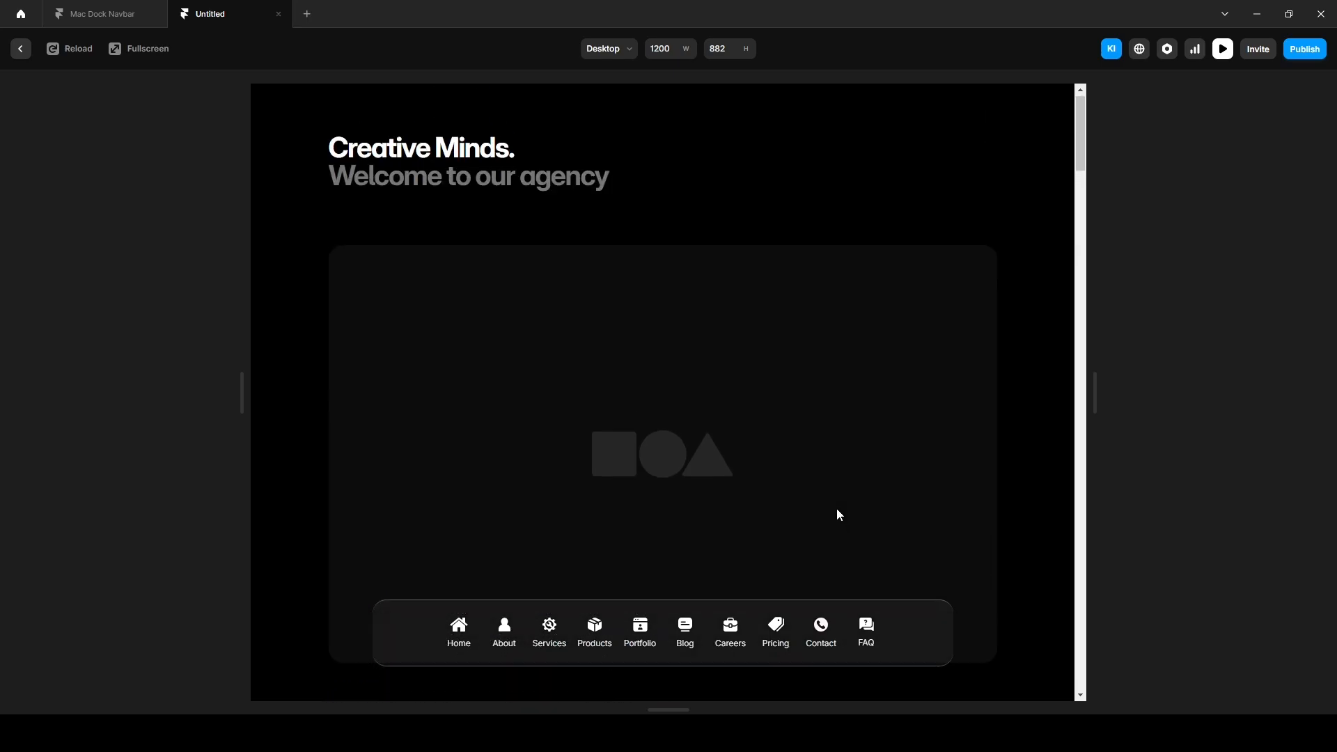
pyautogui.scroll(-3, 837, 508)
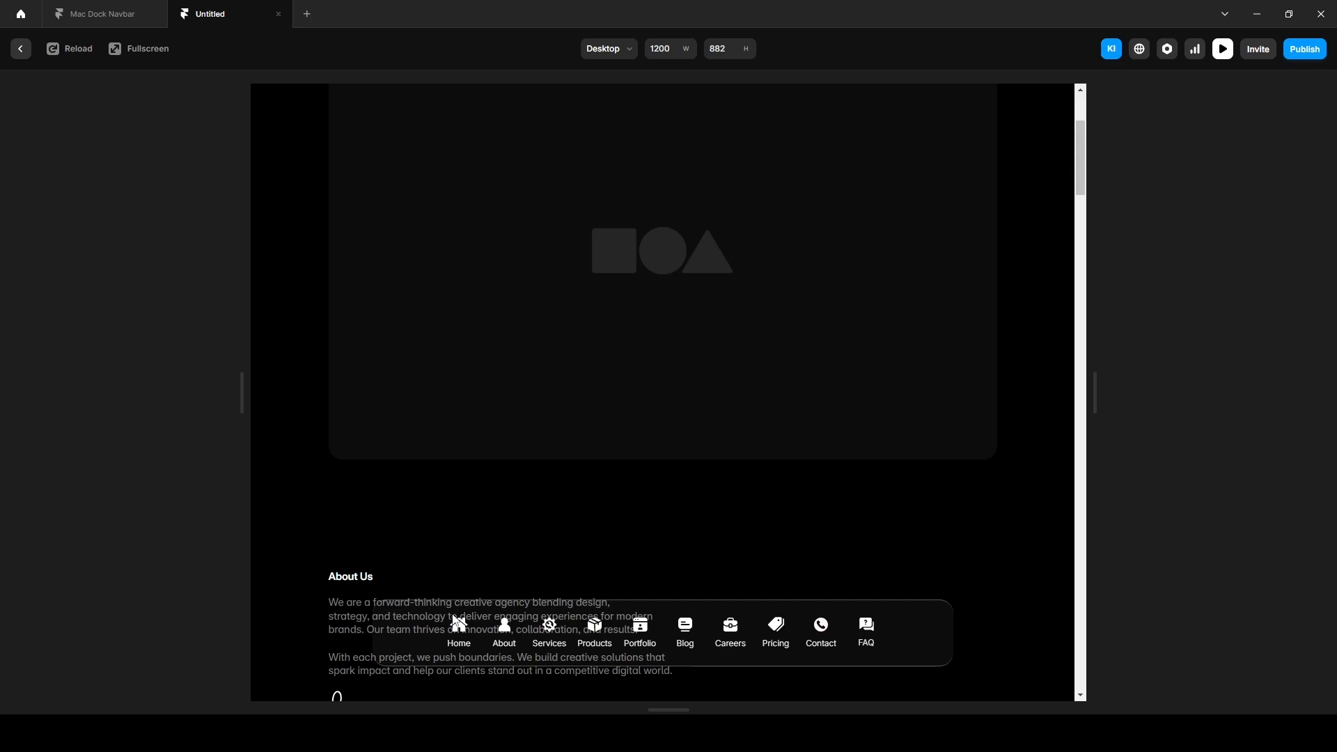
pyautogui.click(21, 48)
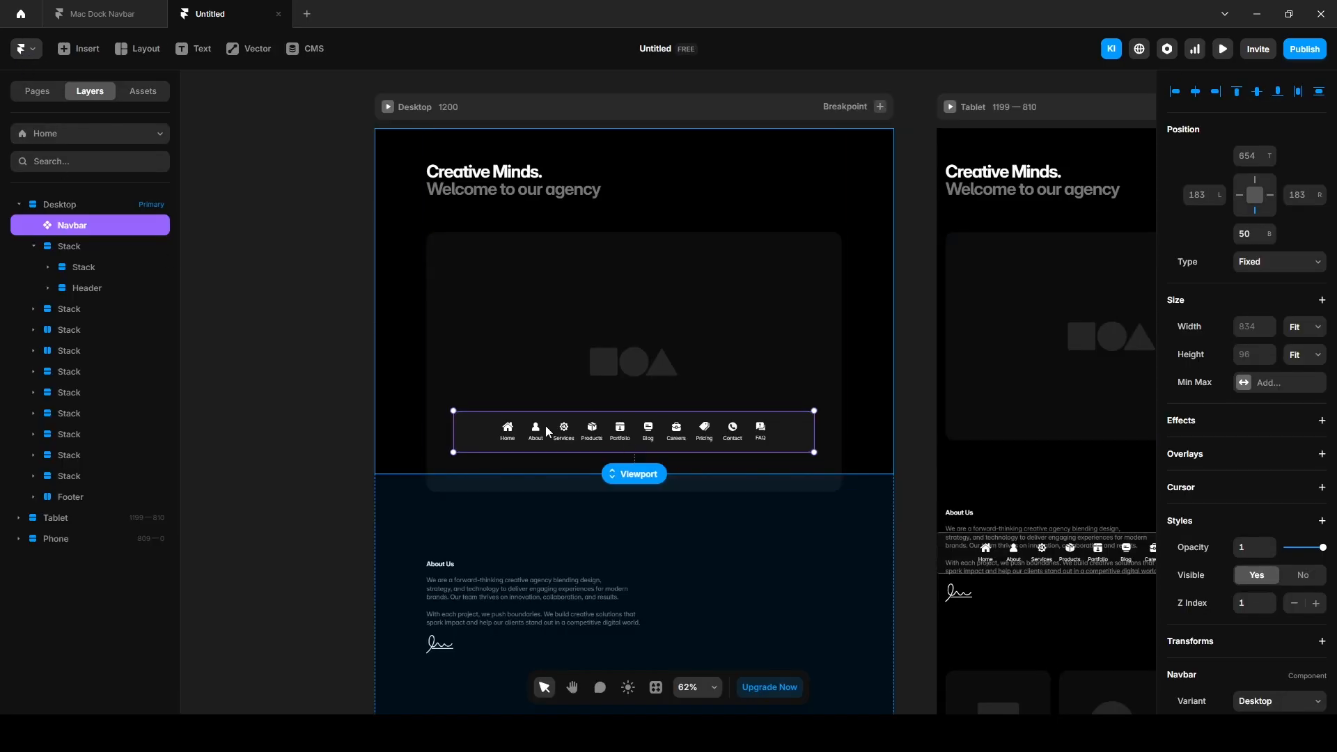
# Open the Navbar component and add a BG Blur filter of 5 to the Desktop primary variant.
pyautogui.doubleClick(516, 431)
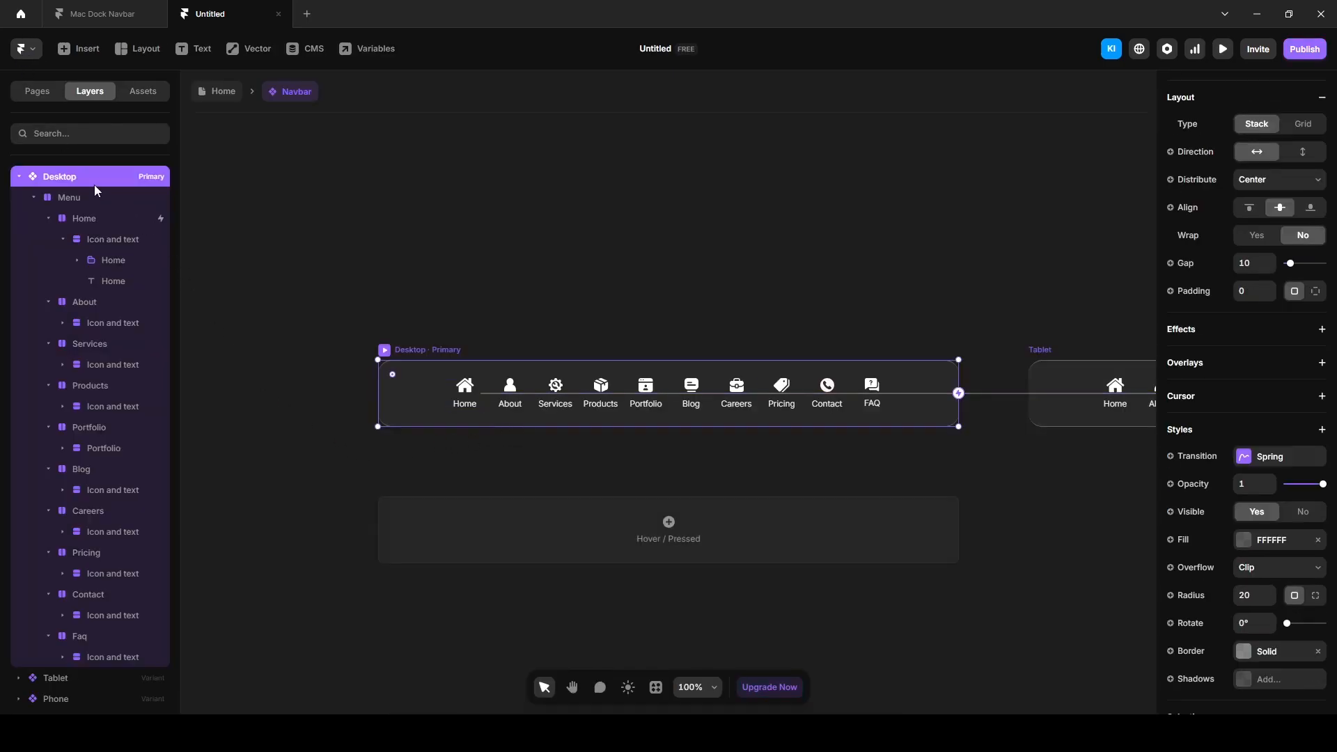
pyautogui.click(1323, 431)
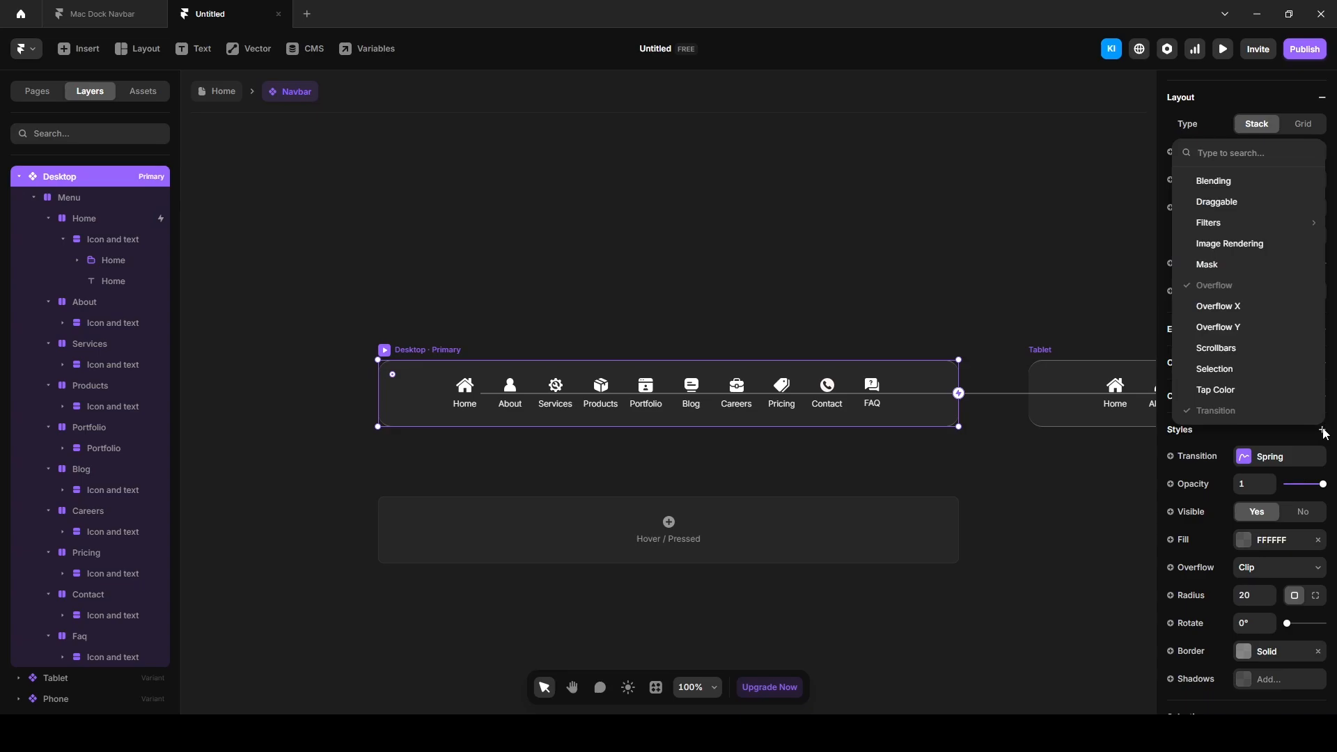
pyautogui.moveTo(1215, 224)
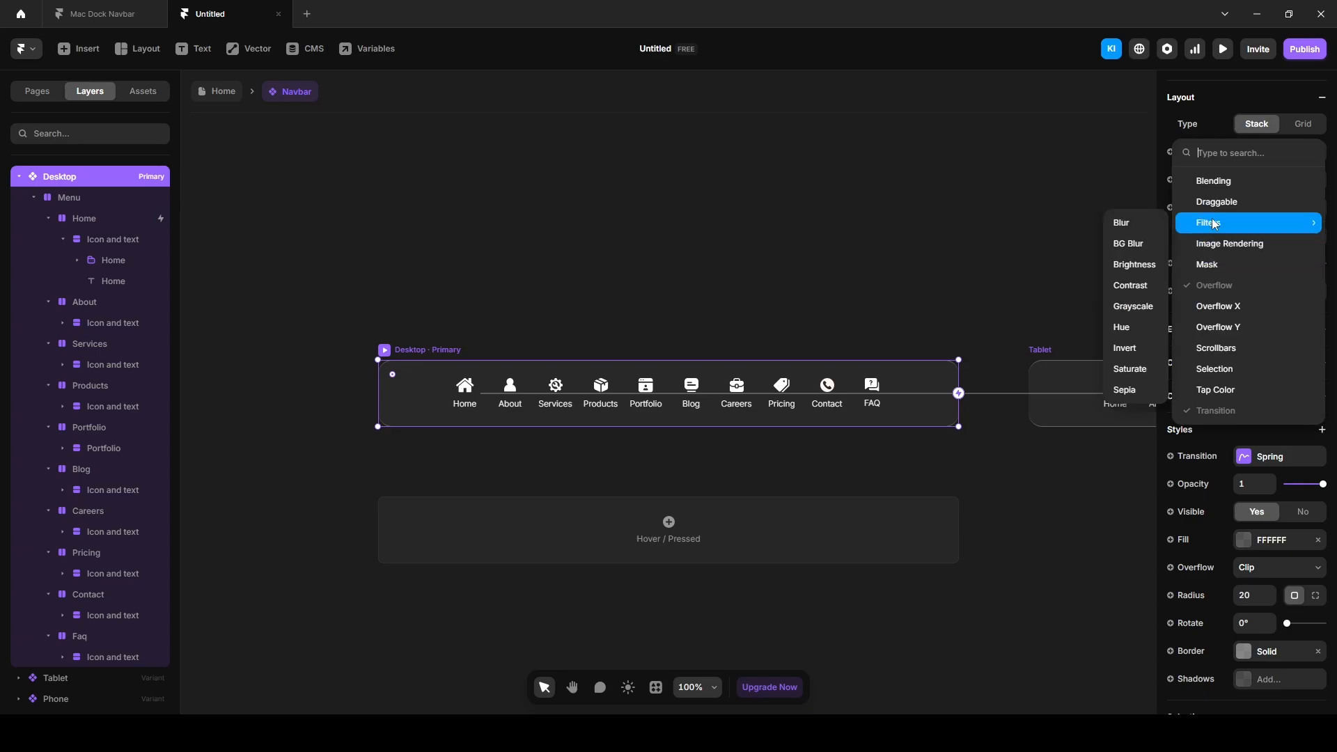
pyautogui.click(1142, 248)
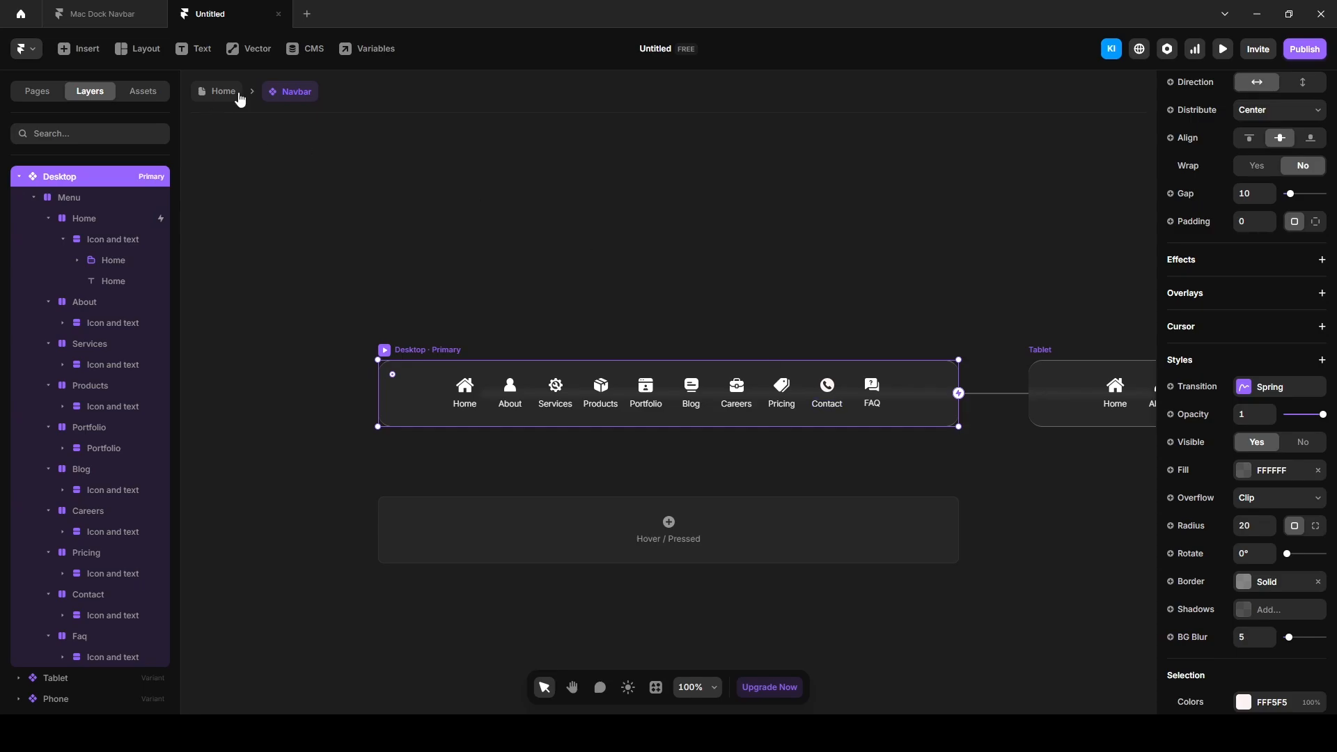
# Return to the Home page and preview it while scrolling to check the navbar's background blur over the text.
pyautogui.click(238, 95)
pyautogui.click(1223, 48)
pyautogui.scroll(-5, 758, 504)
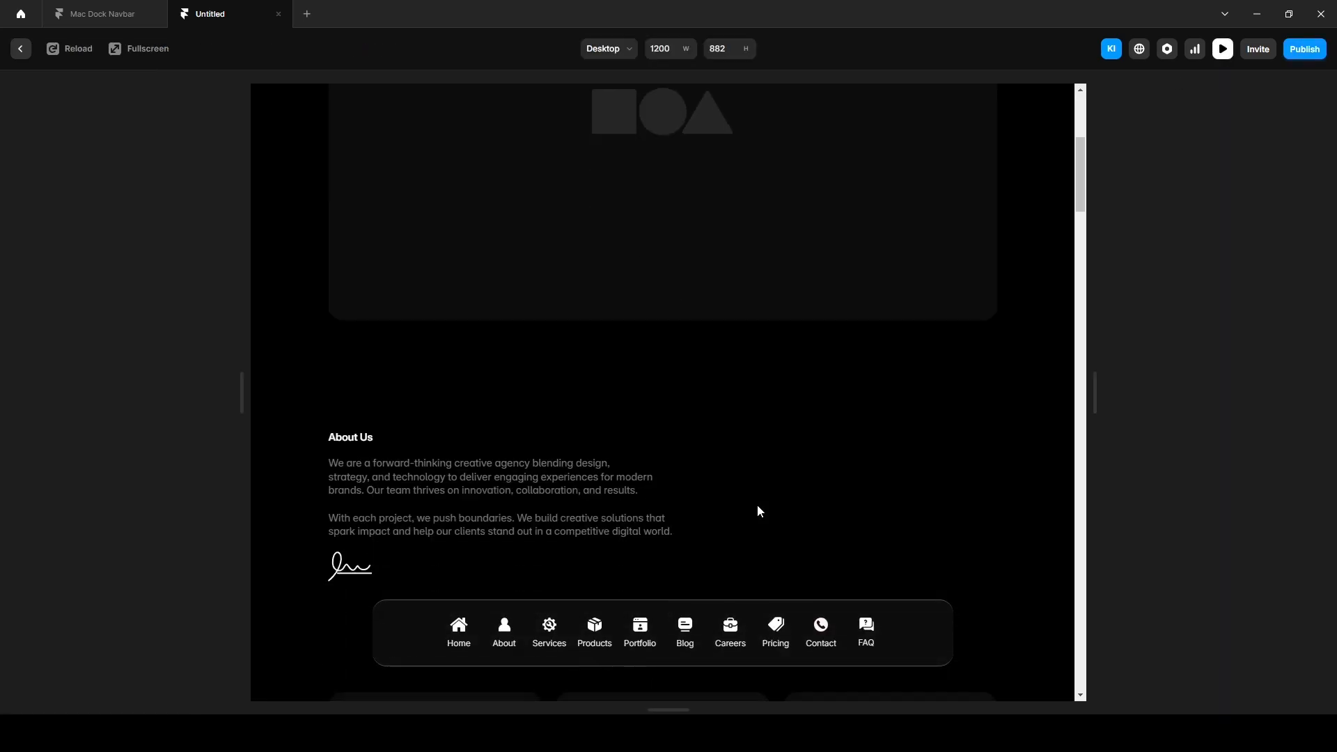
pyautogui.scroll(2, 757, 511)
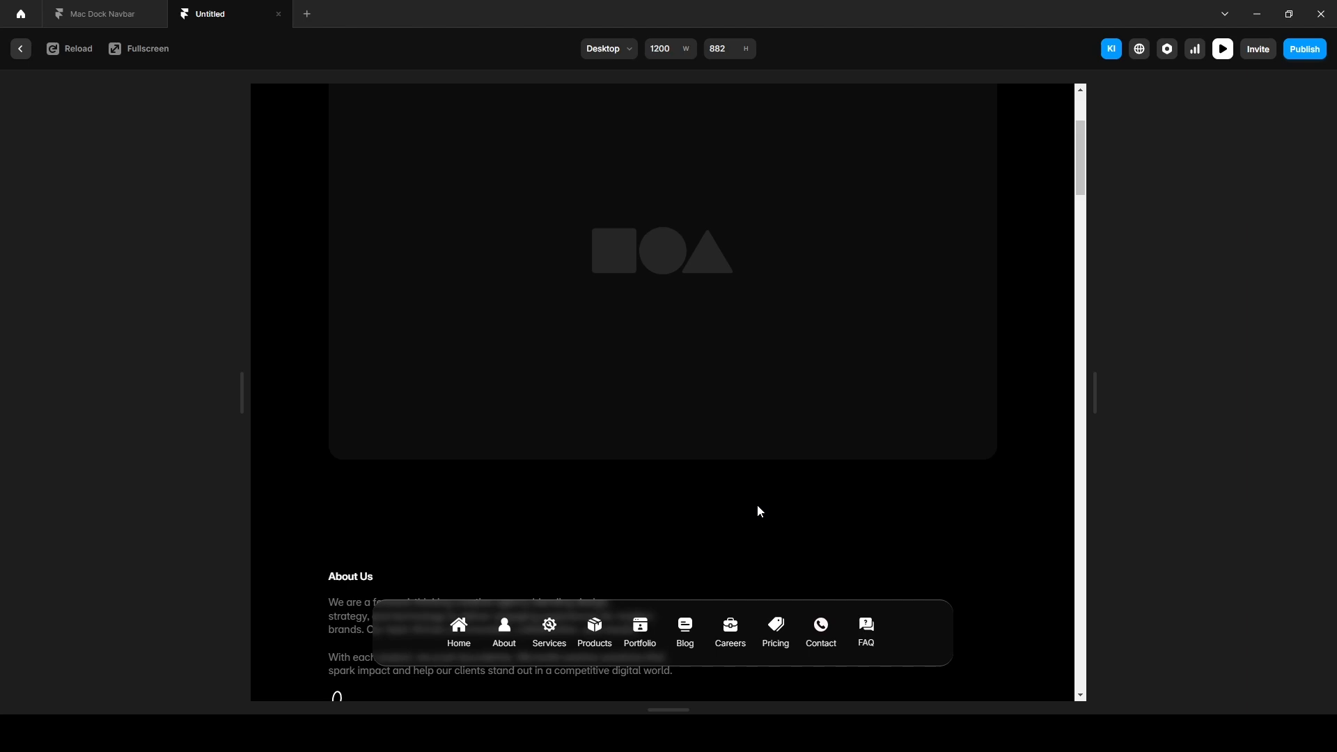
pyautogui.click(23, 52)
# Reopen the Navbar component and connect the Desktop primary variant's About item to Variant 5 with a Mouse Enter interaction.
pyautogui.doubleClick(560, 437)
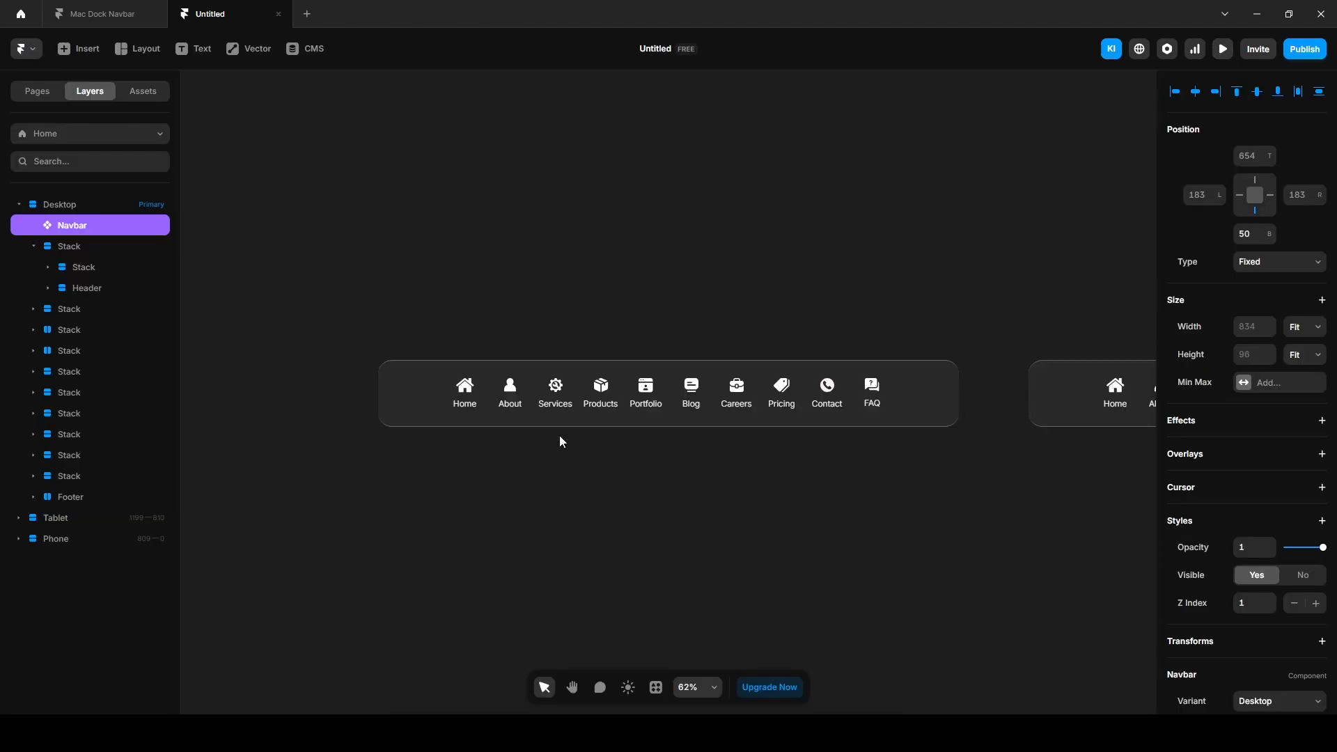
pyautogui.click(521, 389)
pyautogui.click(101, 303)
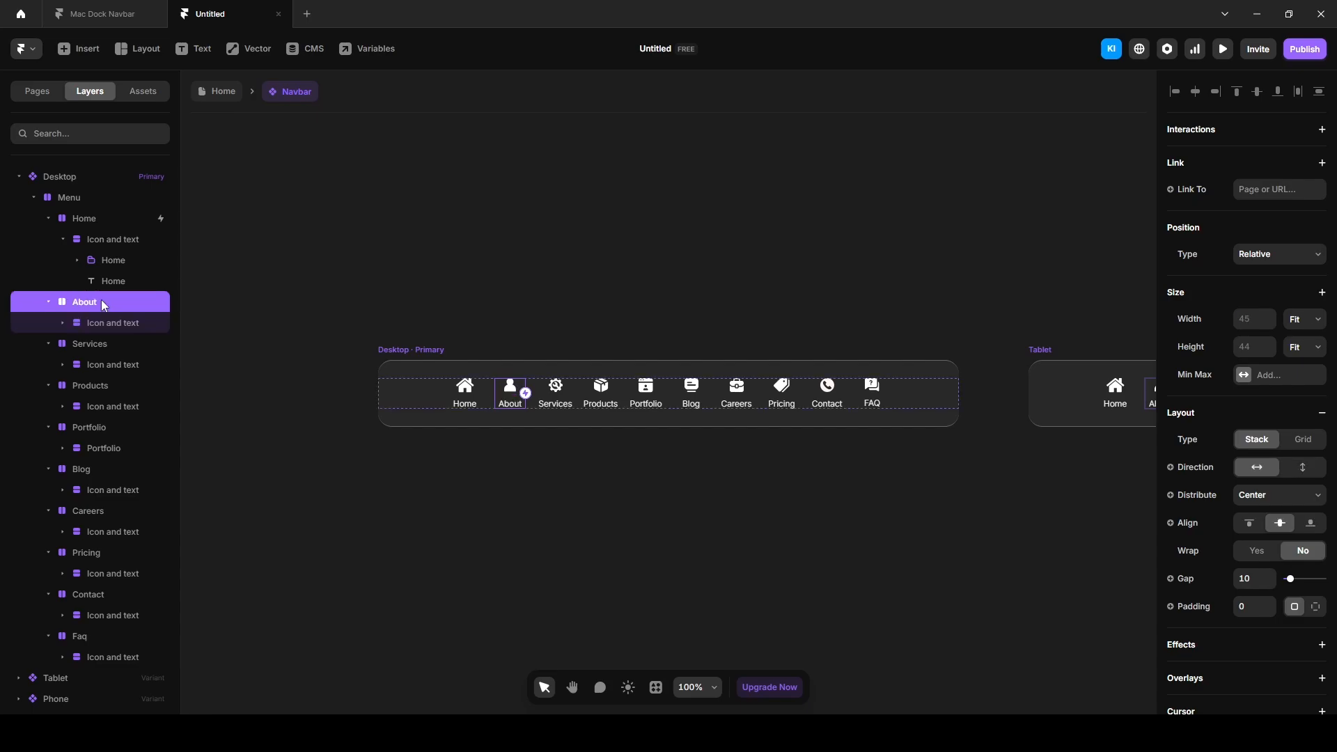
pyautogui.scroll(-8, 524, 394)
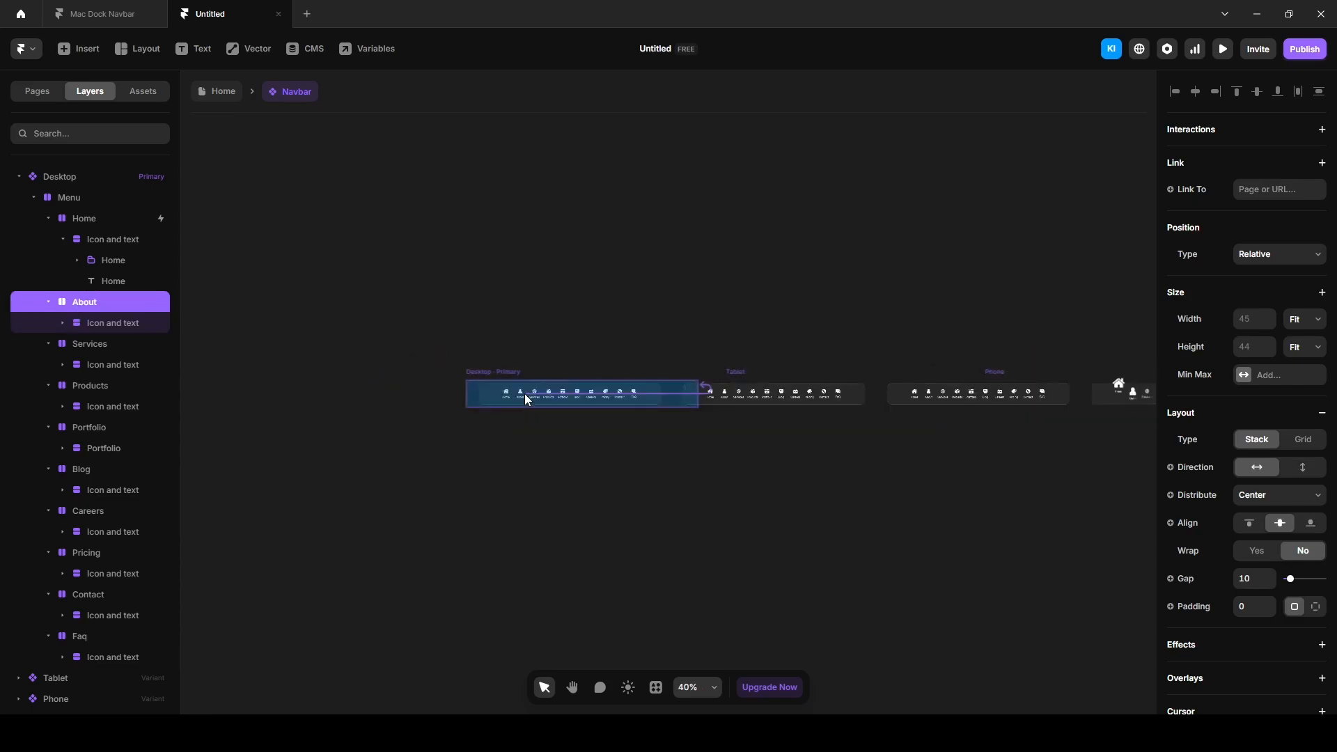
pyautogui.moveTo(613, 391); pyautogui.dragTo(1025, 403)
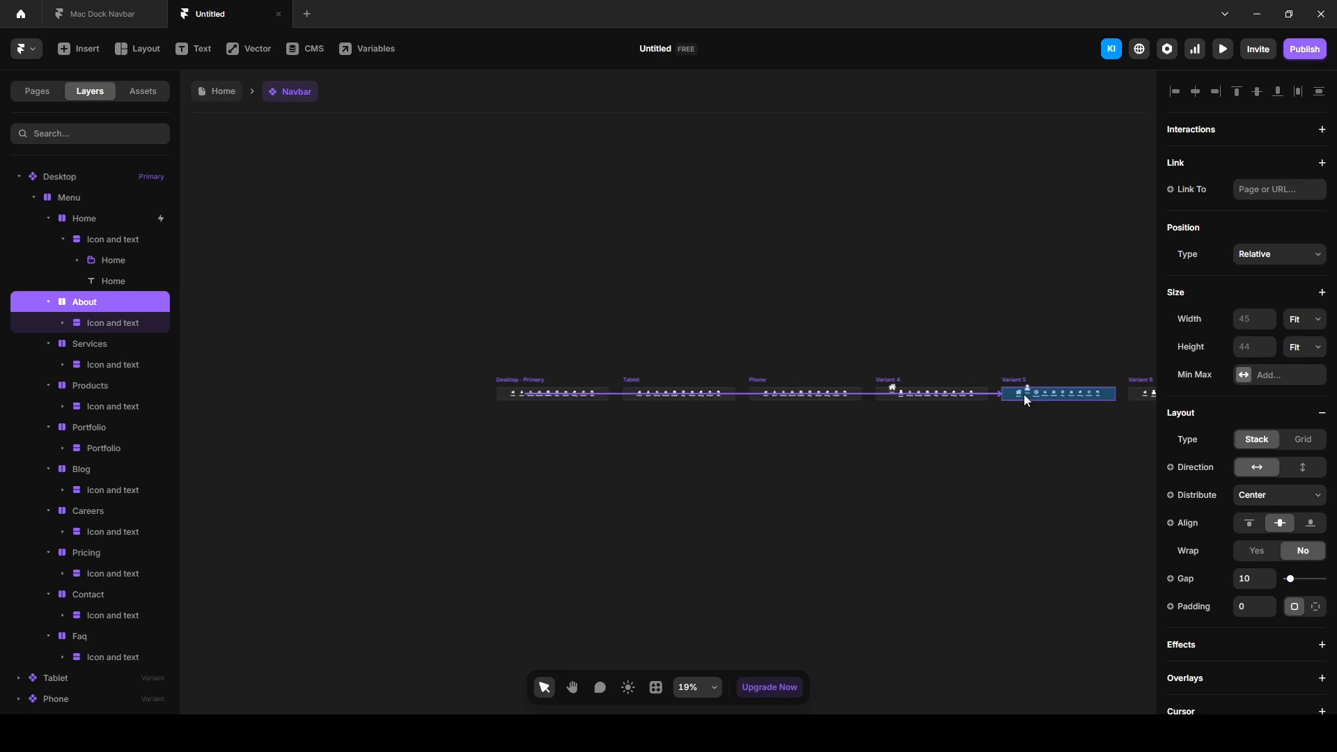
pyautogui.click(1020, 506)
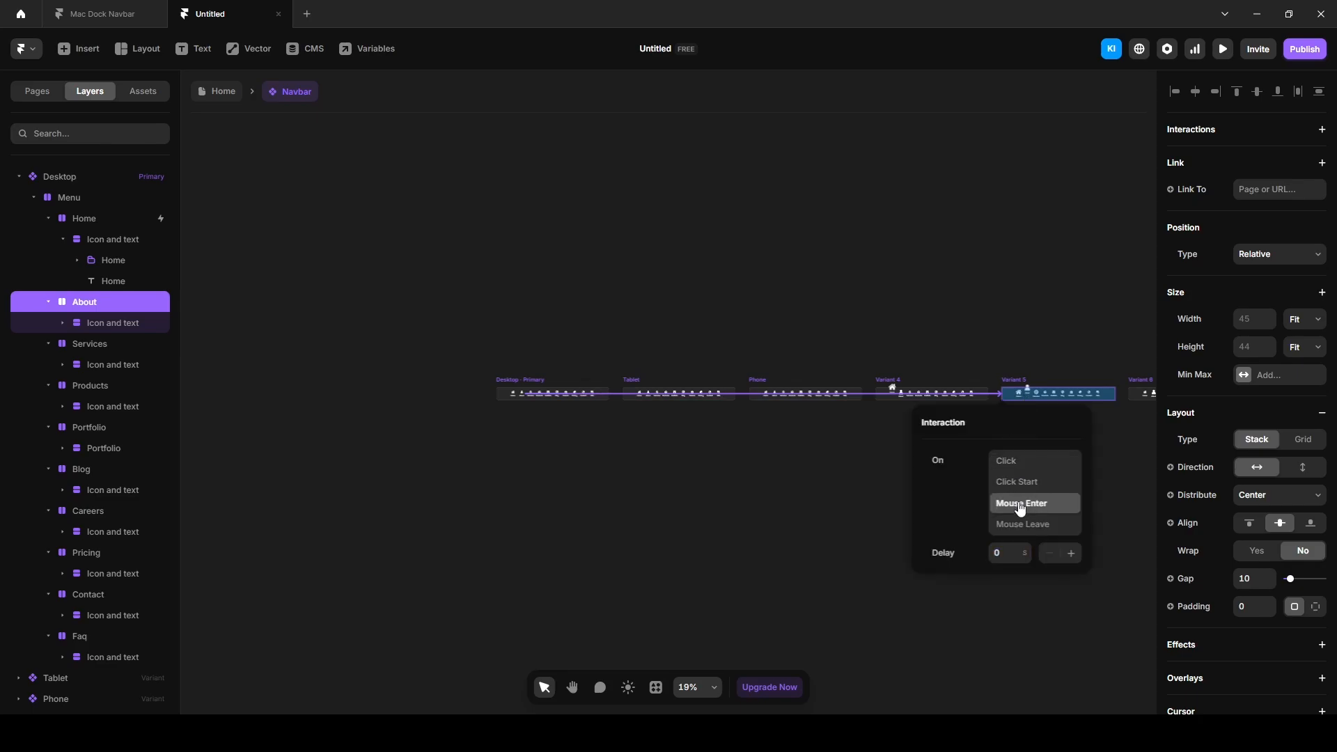
pyautogui.click(1021, 506)
# Connect Variant 5 back to the Desktop primary variant with a Mouse Leave interaction.
pyautogui.click(1015, 374)
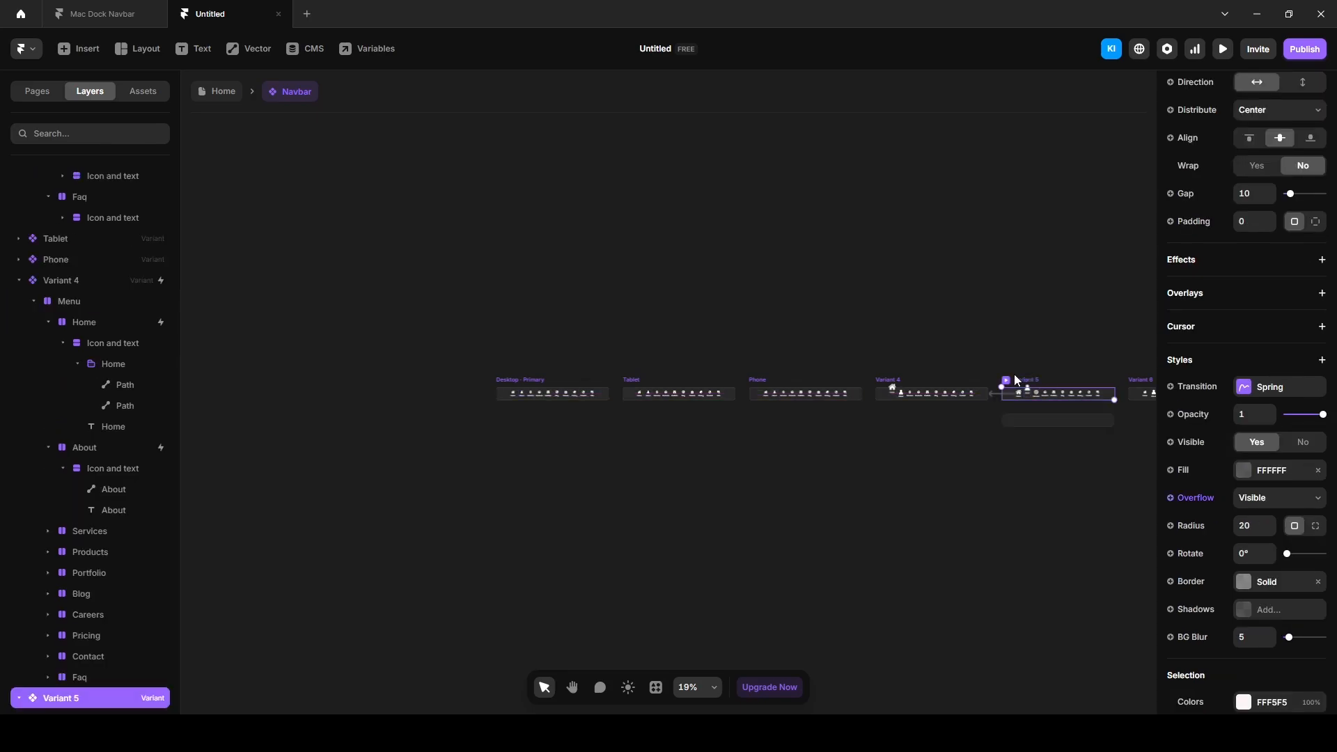
pyautogui.scroll(2, 1122, 398)
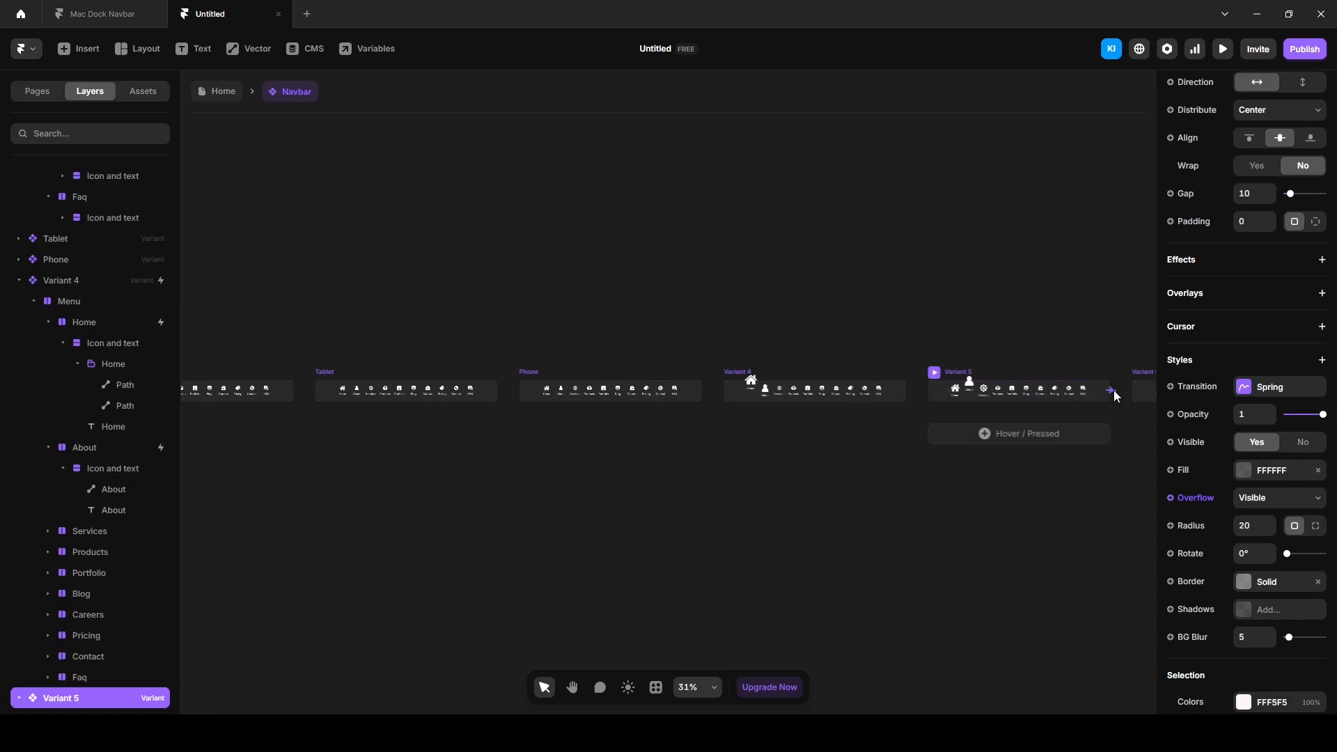
pyautogui.moveTo(1114, 391); pyautogui.dragTo(269, 390)
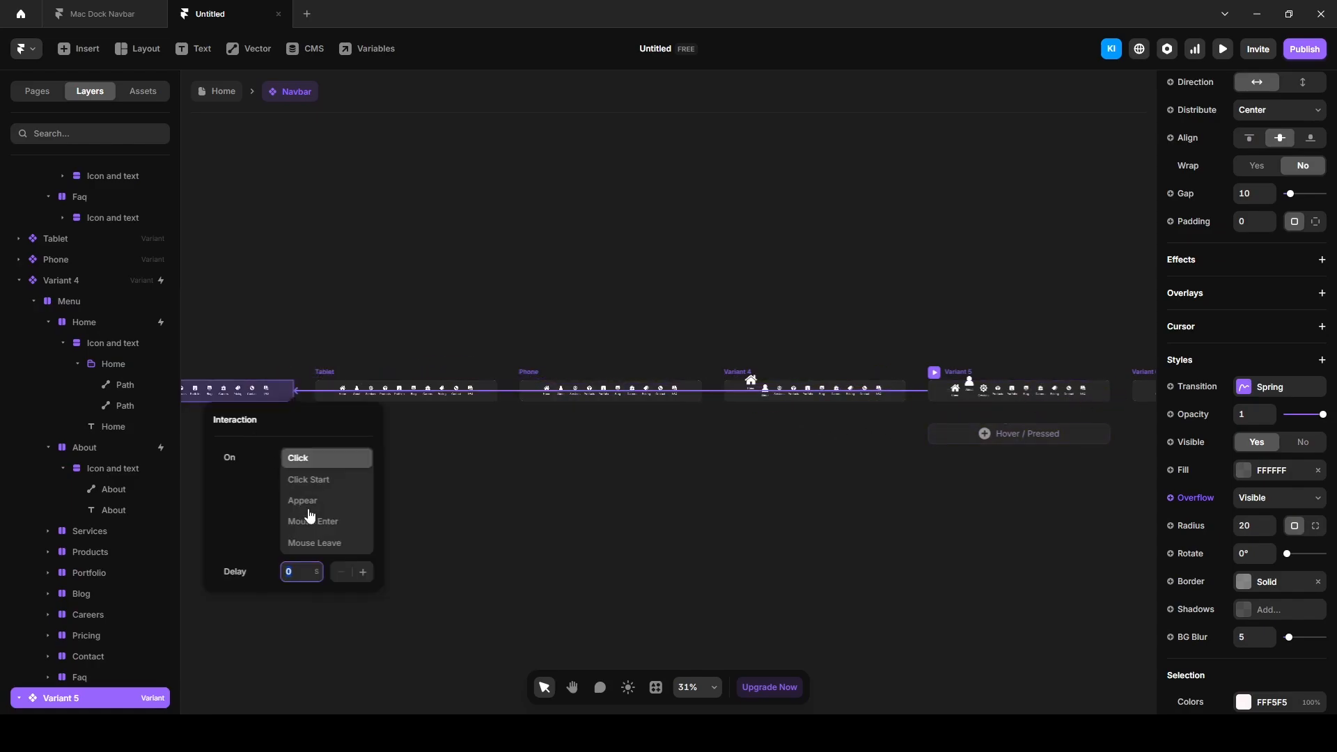
pyautogui.click(337, 550)
pyautogui.click(490, 262)
# Add a new Set Variant transition to the Services item of the Desktop primary variant.
pyautogui.click(282, 327)
pyautogui.moveTo(279, 331); pyautogui.dragTo(624, 332)
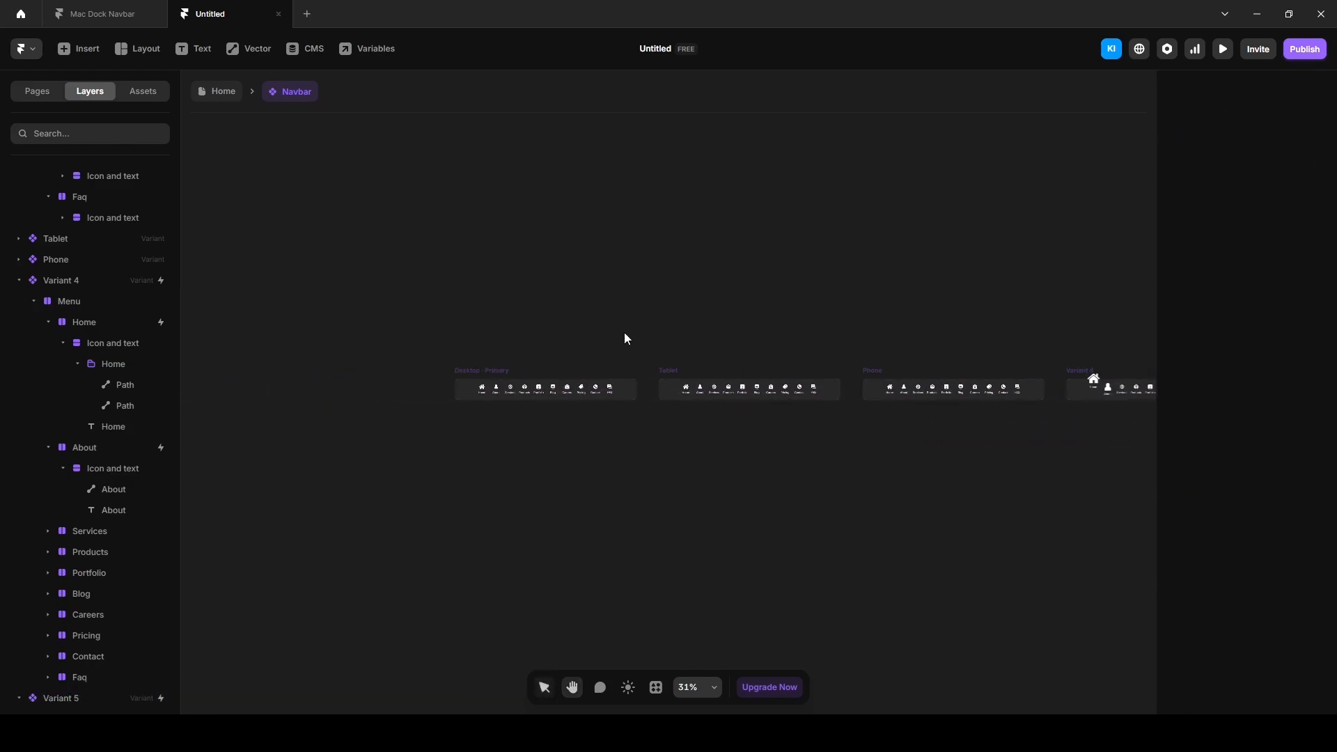
pyautogui.scroll(5, 516, 389)
pyautogui.scroll(1, 500, 404)
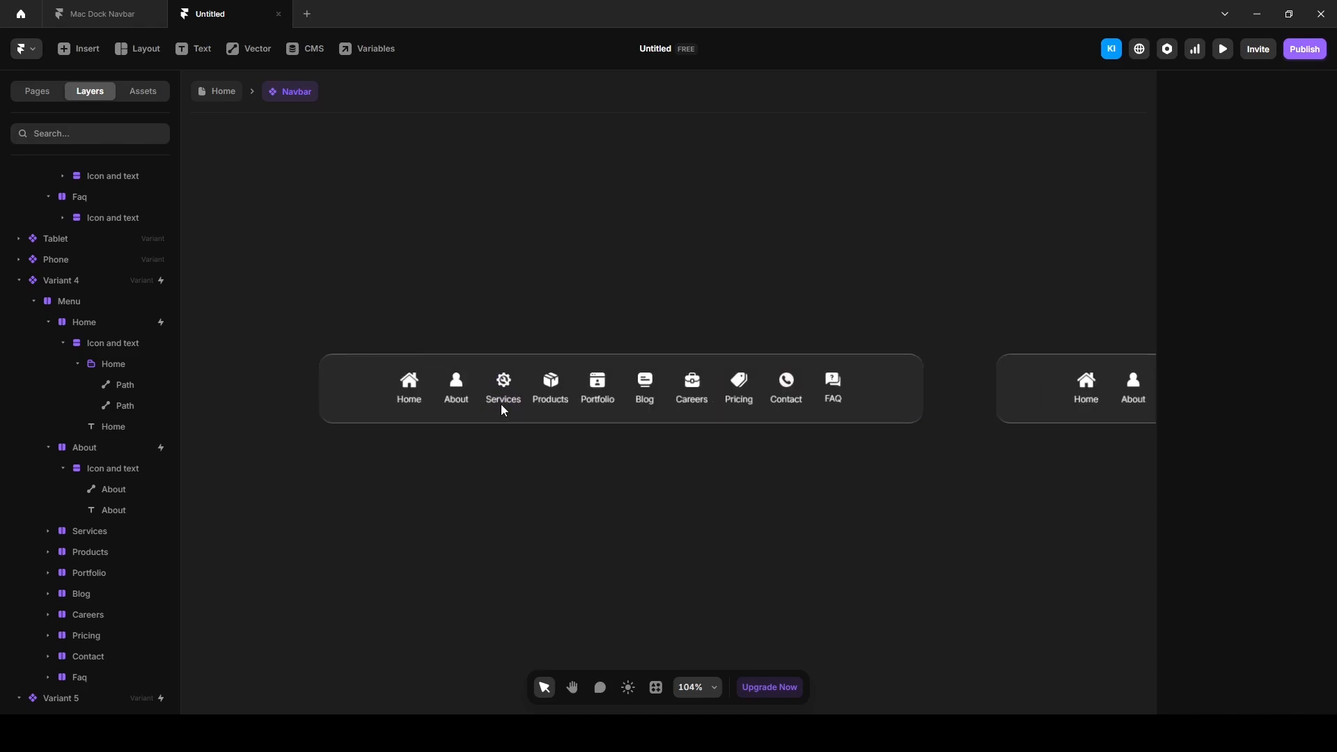
pyautogui.scroll(1, 500, 404)
pyautogui.keyDown('ctrl'); pyautogui.click(503, 377); pyautogui.keyUp('ctrl')
pyautogui.scroll(2, 91, 341)
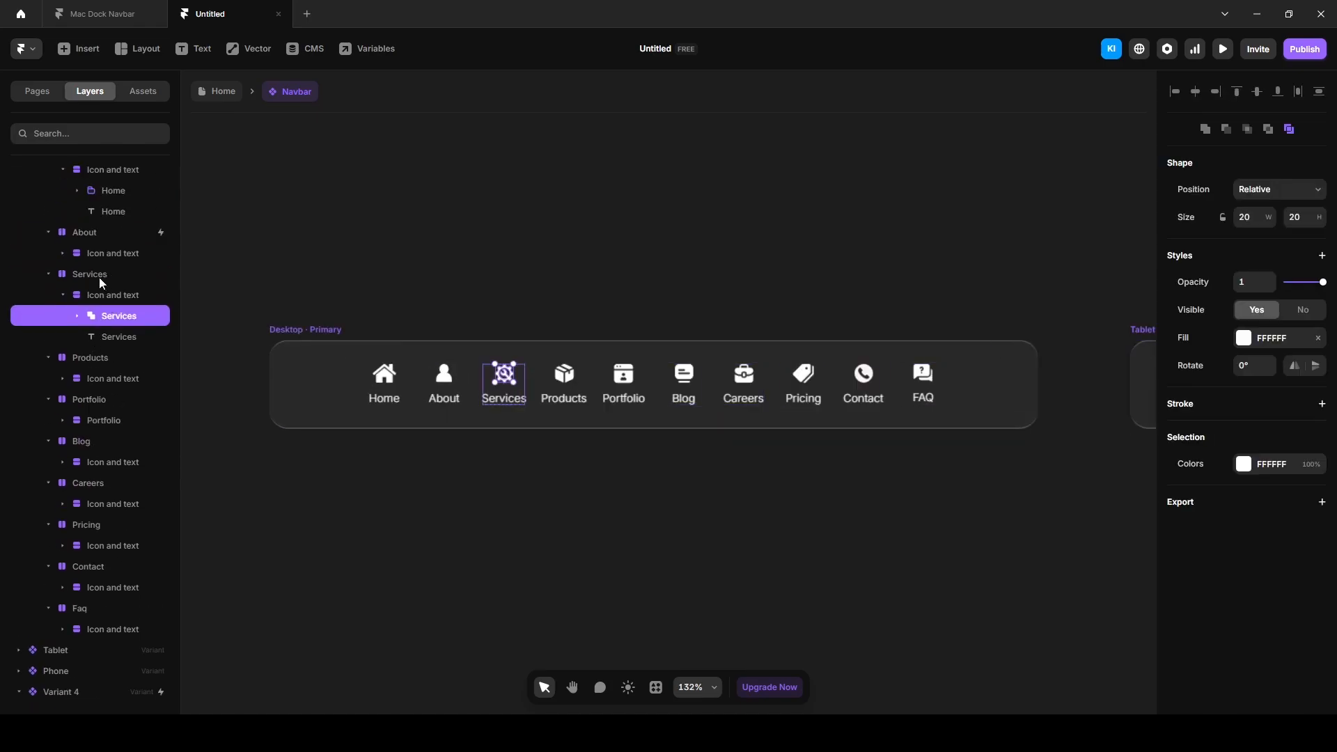
pyautogui.click(99, 277)
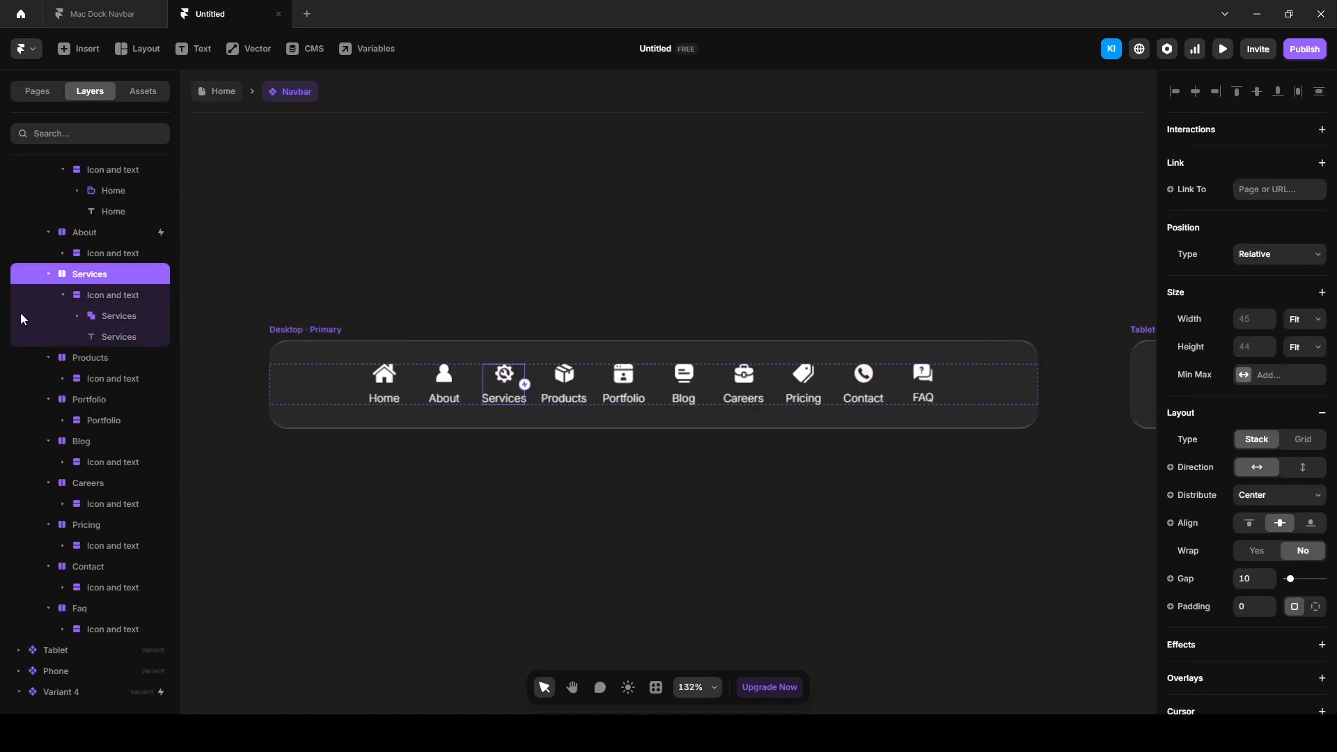
pyautogui.click(1201, 140)
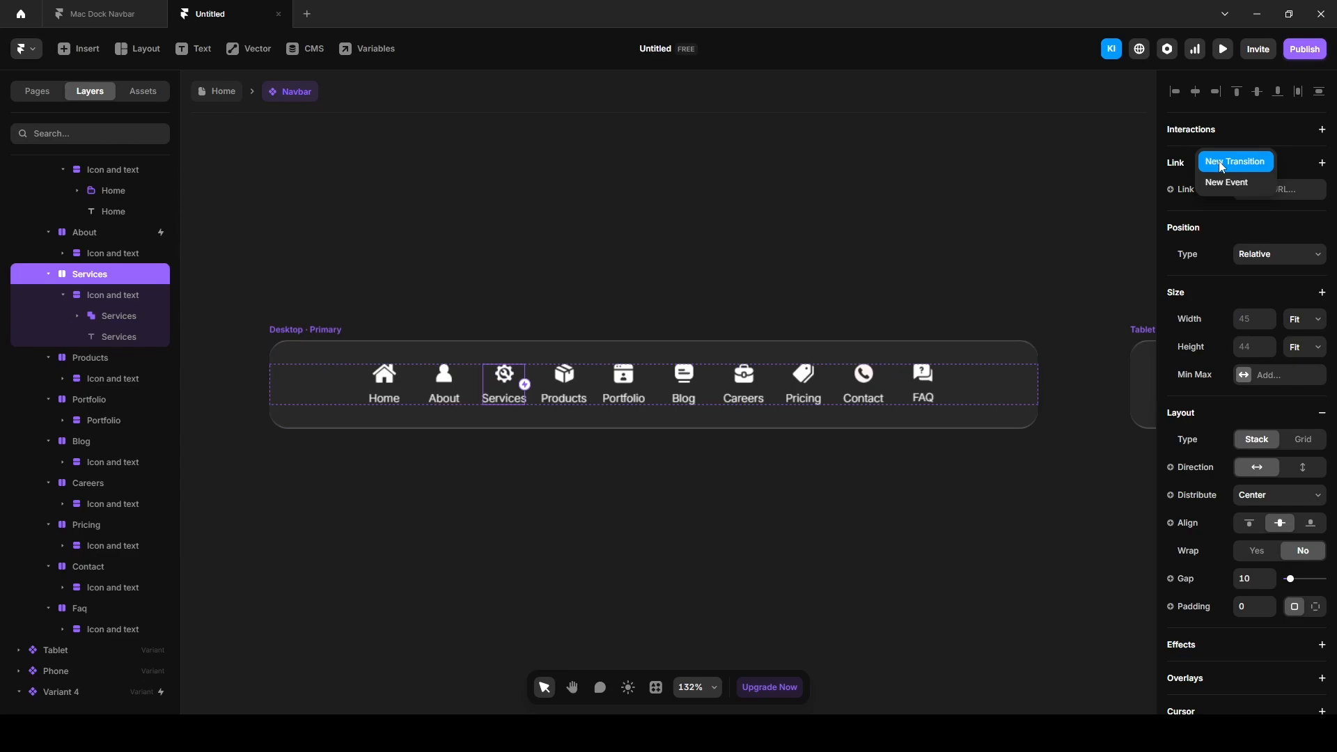
pyautogui.click(1223, 167)
pyautogui.click(1264, 157)
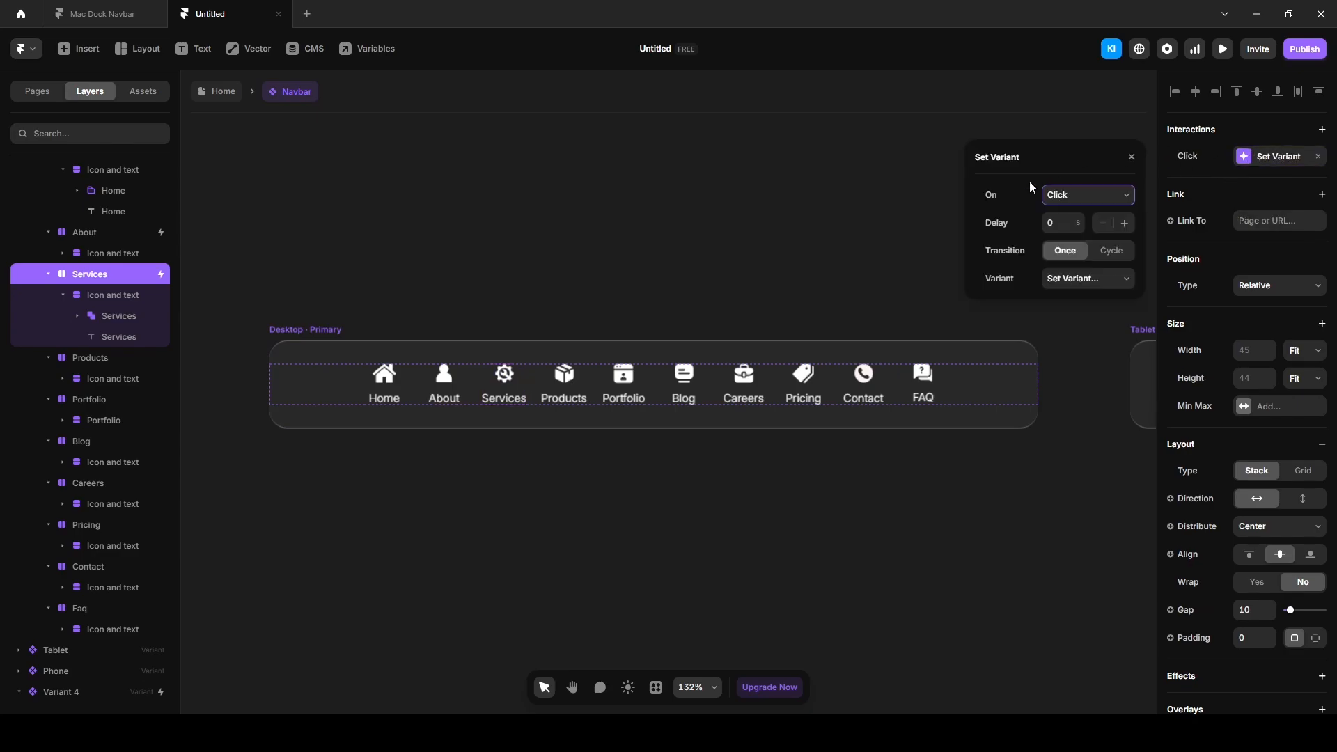
# Set the Services transition to trigger on Mouse Enter and target the variant with the enlarged Services icon.
pyautogui.click(1088, 197)
pyautogui.click(1073, 250)
pyautogui.click(1062, 282)
pyautogui.click(1075, 399)
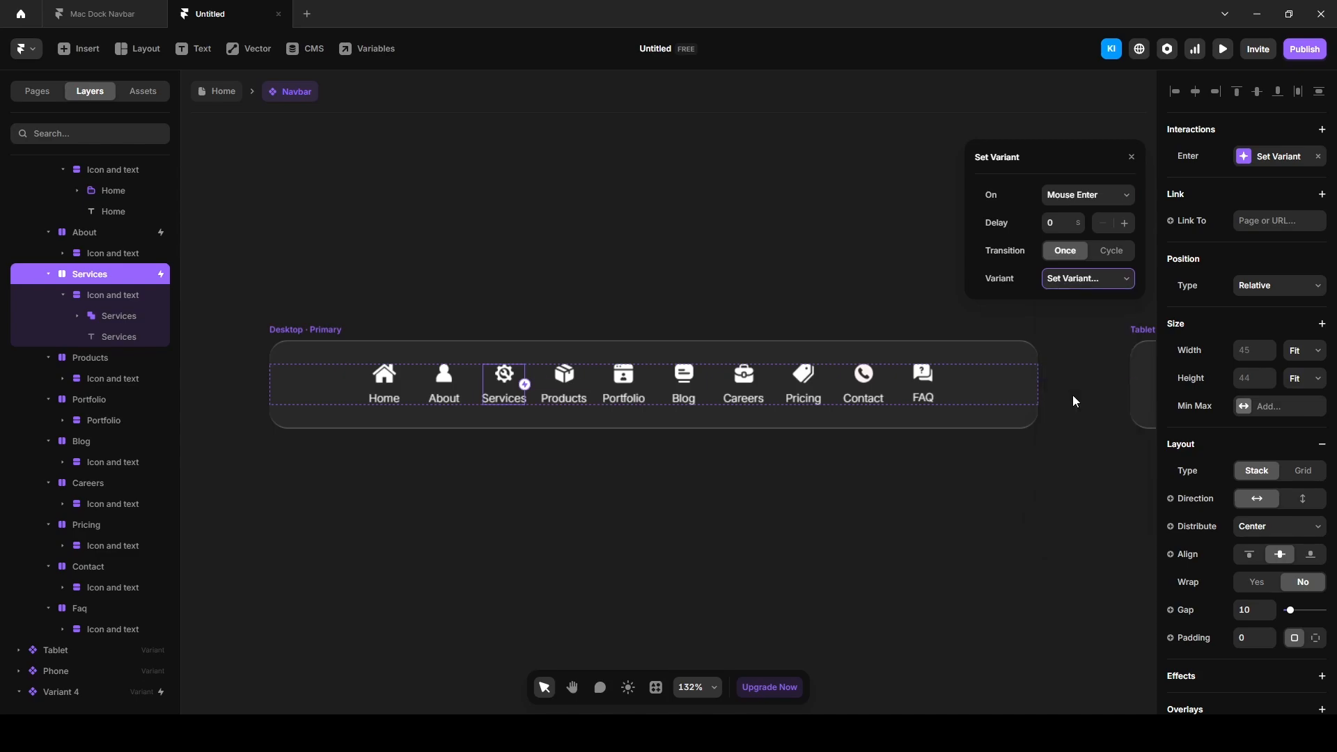
pyautogui.click(562, 466)
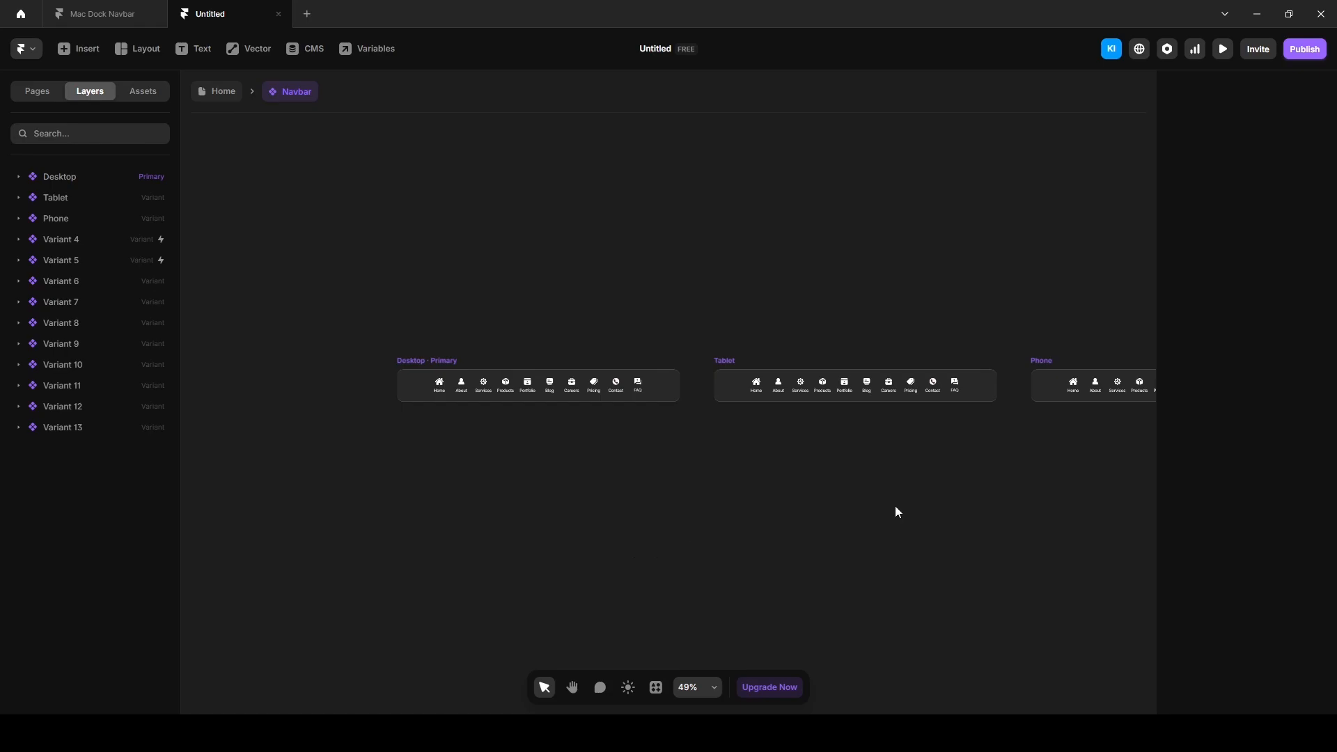
# Connect Variant 6 back to the Desktop primary variant with a Mouse Leave transition and reset its leftover Click interaction.
pyautogui.press('space')
pyautogui.moveTo(1049, 472); pyautogui.dragTo(425, 486)
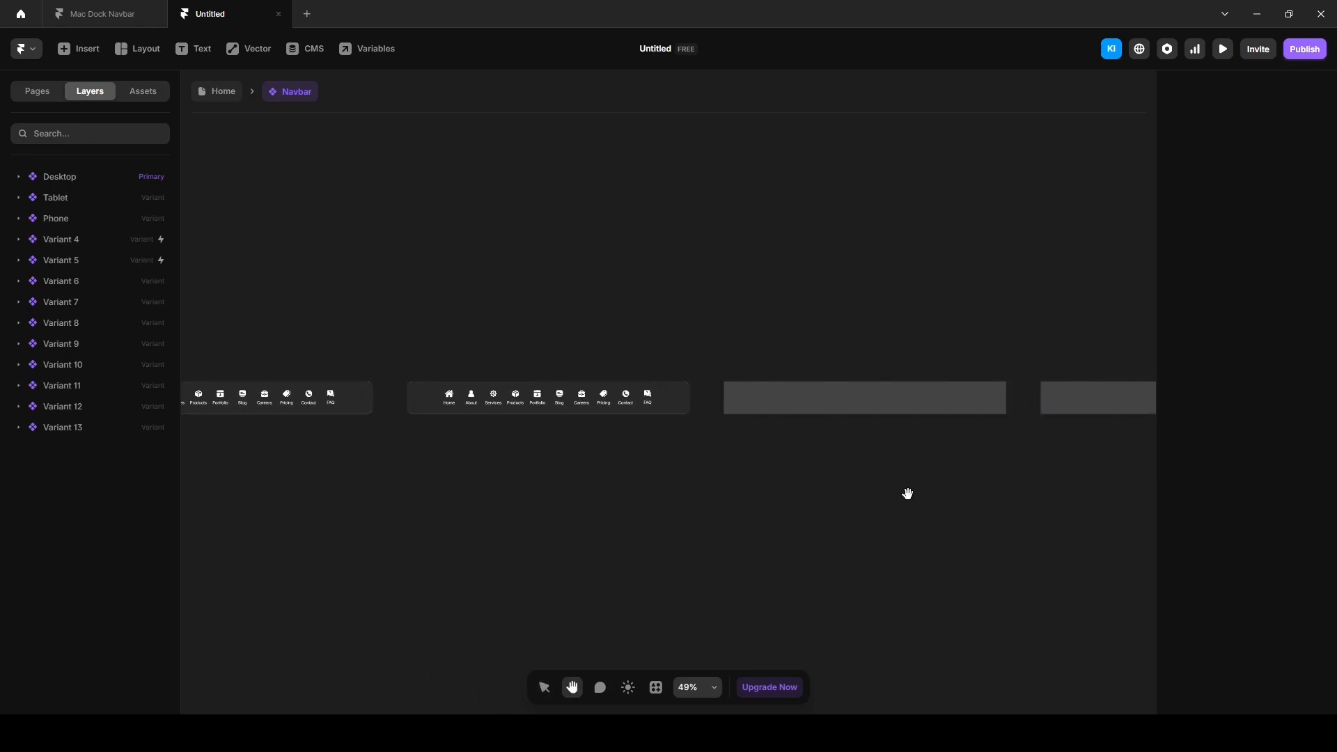
pyautogui.moveTo(907, 493); pyautogui.dragTo(409, 494)
pyautogui.click(879, 372)
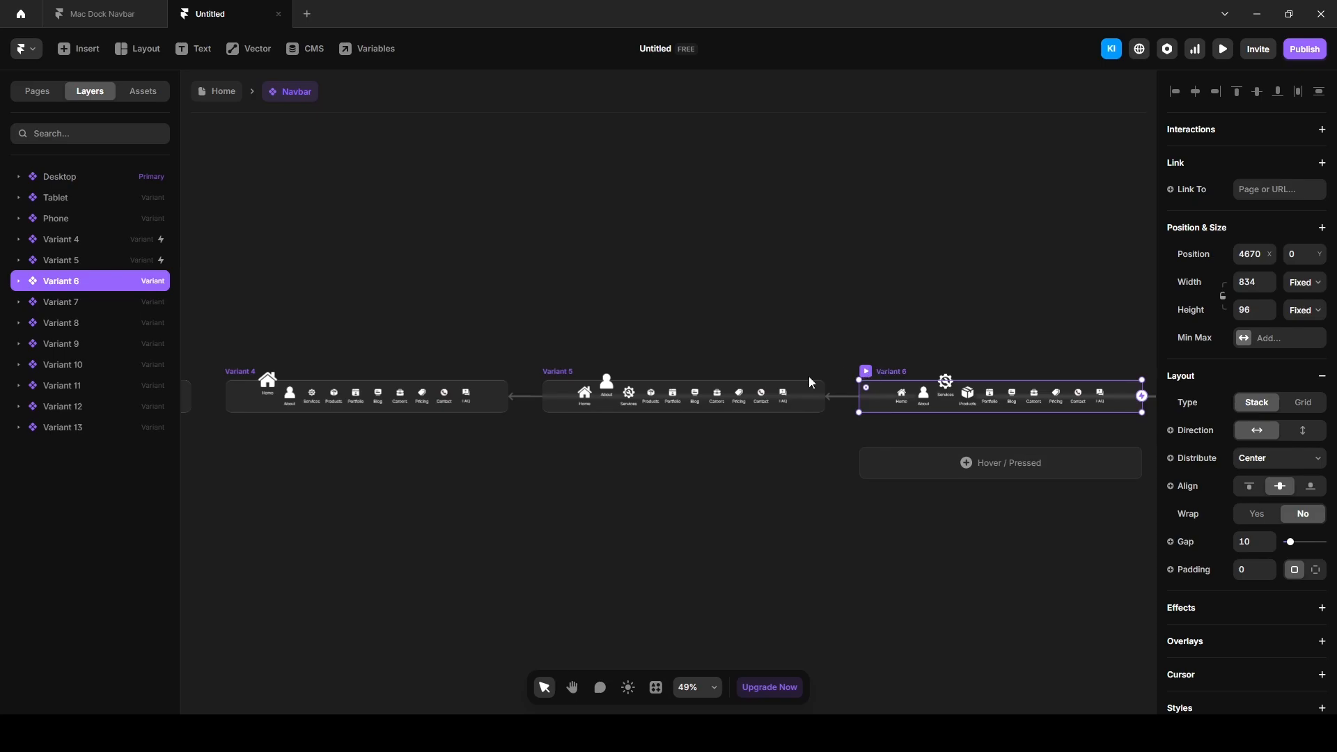
pyautogui.click(1190, 134)
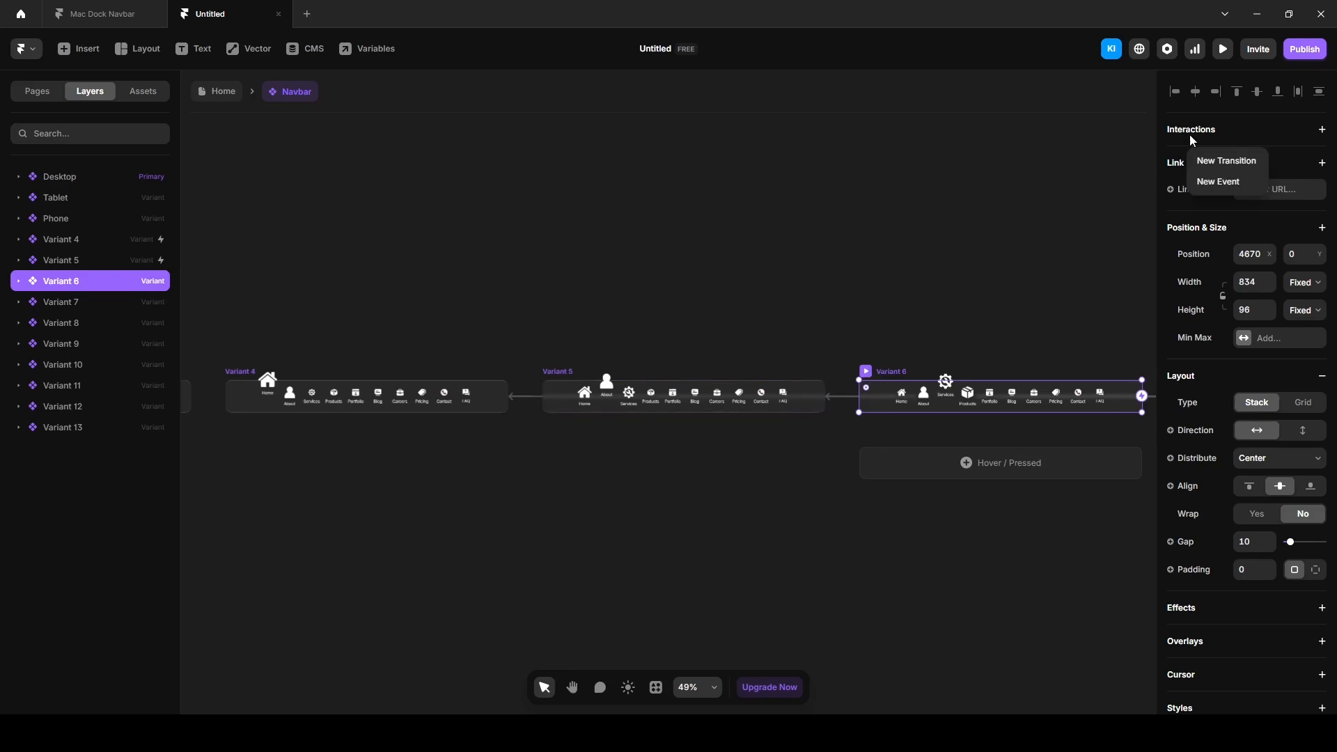
pyautogui.click(1213, 163)
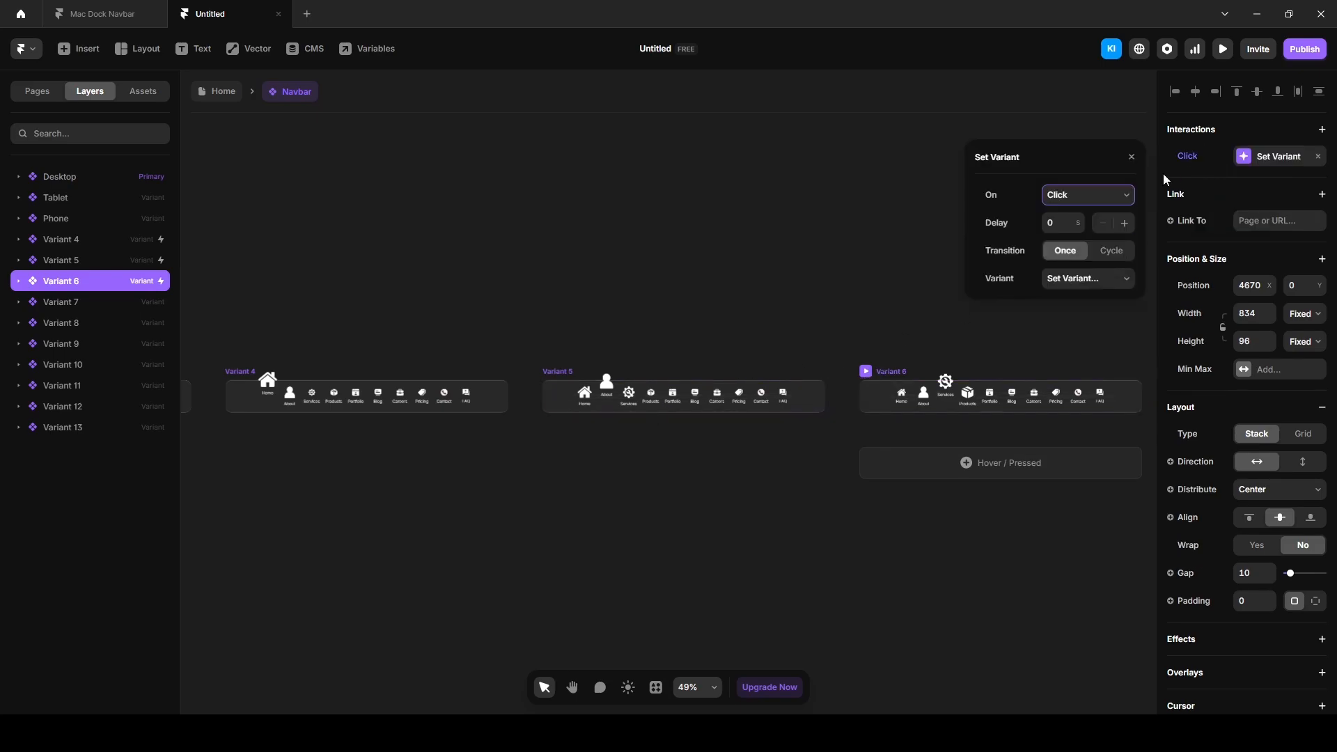
pyautogui.click(1063, 202)
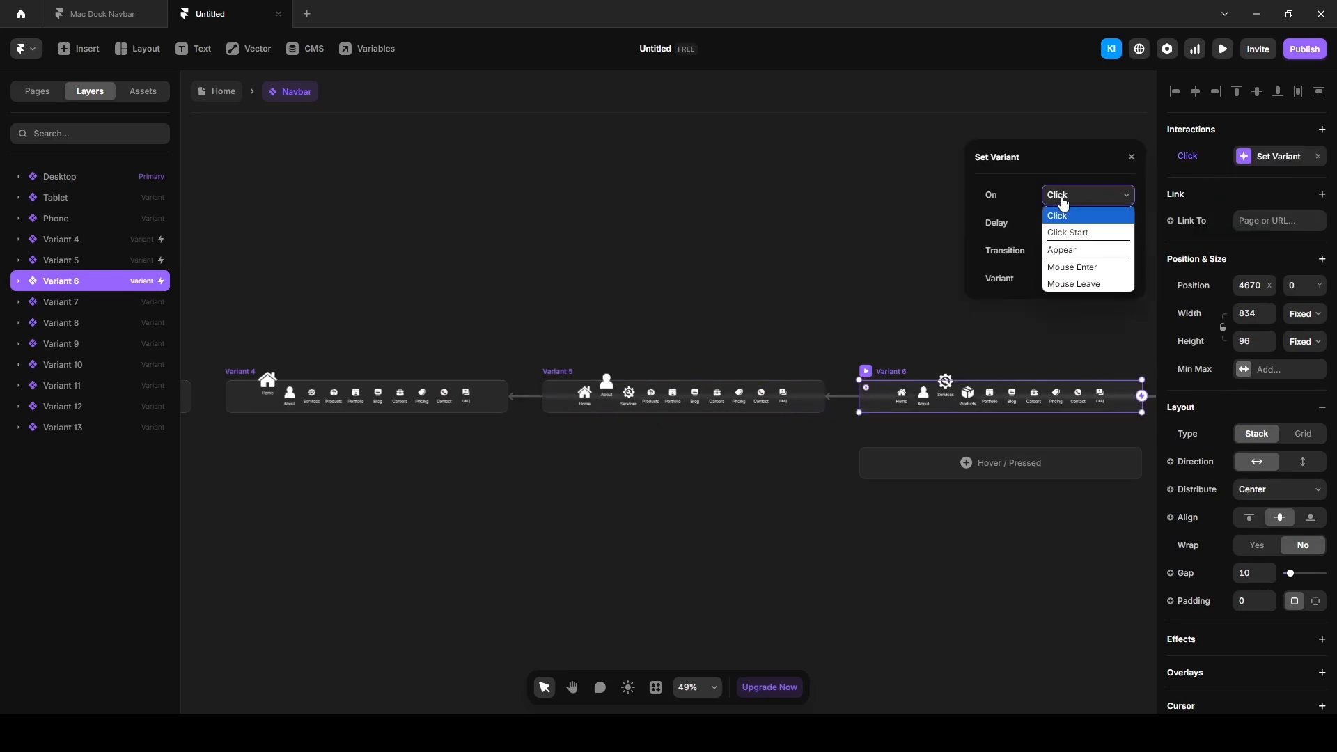
pyautogui.click(1076, 285)
pyautogui.click(1077, 284)
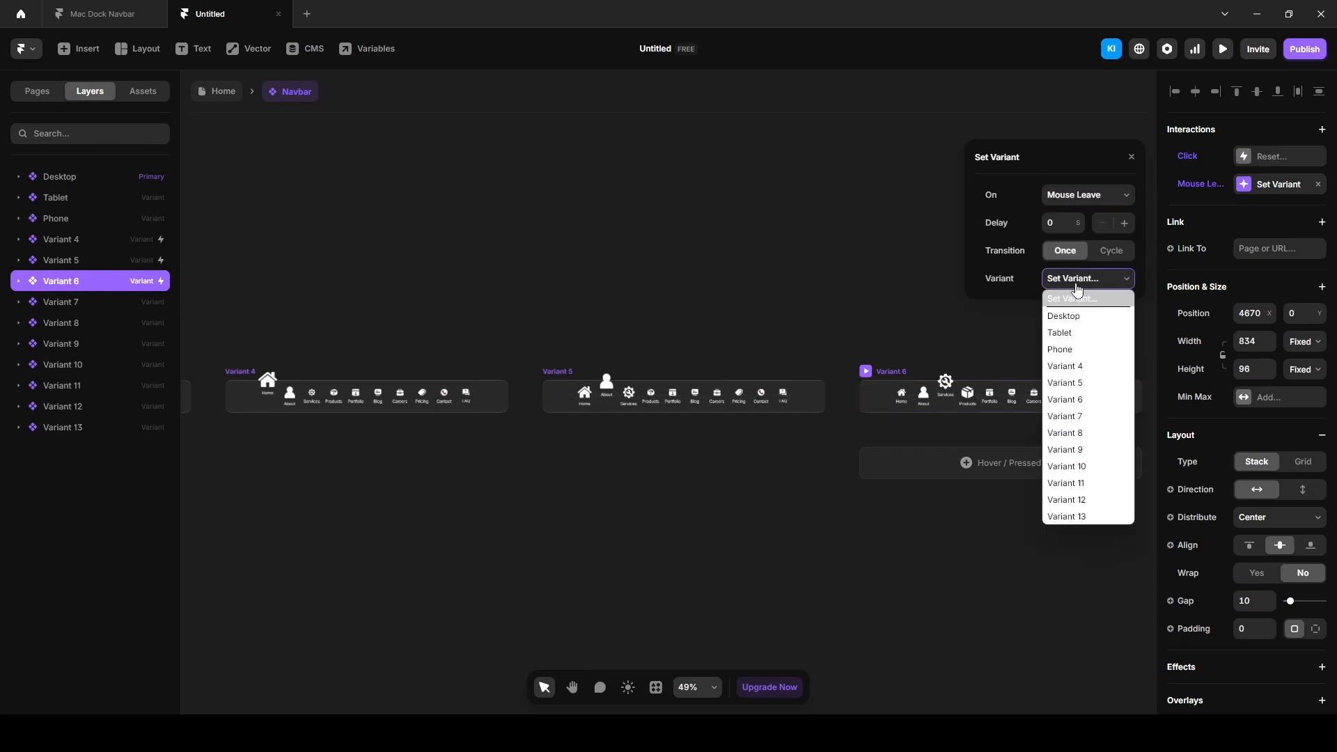
pyautogui.click(1084, 321)
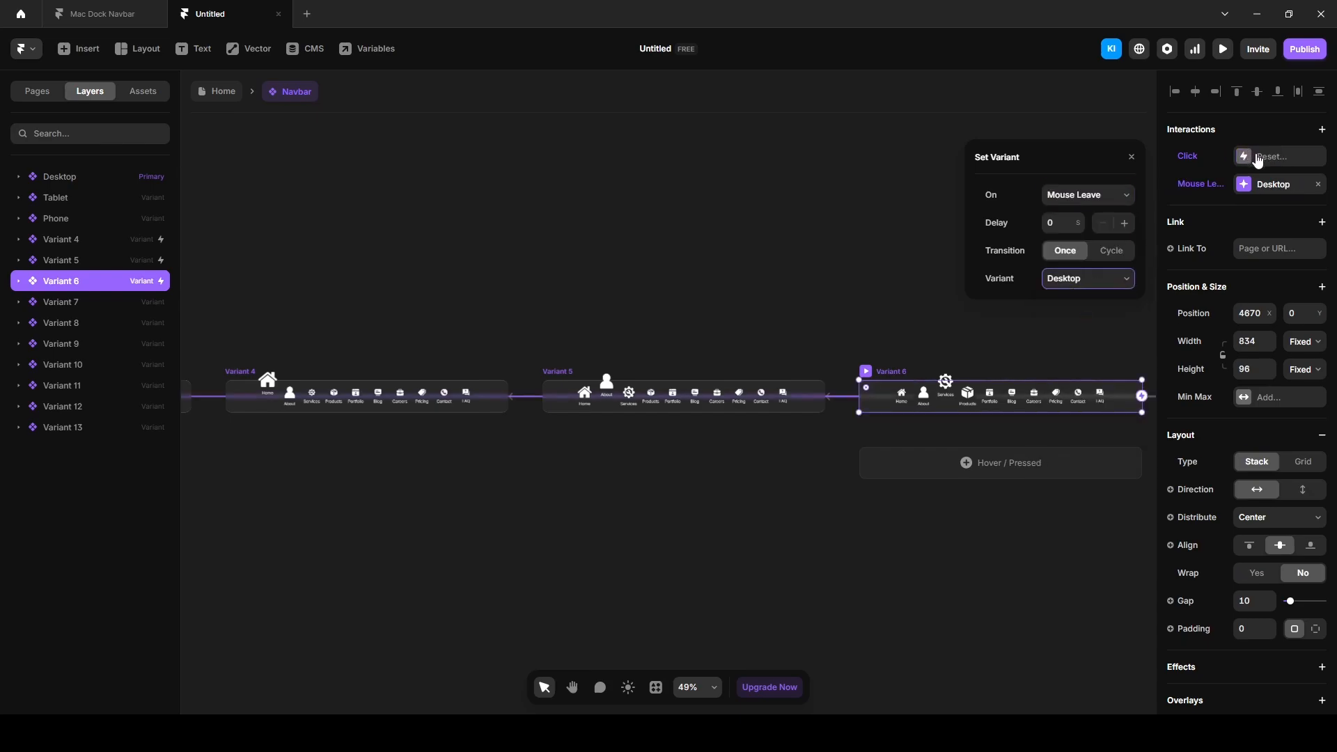
pyautogui.click(1257, 160)
# Connect Variant 7 back to the Desktop primary variant with a Mouse Leave transition and clear its leftover Click interaction.
pyautogui.press('space')
pyautogui.moveTo(1021, 276); pyautogui.dragTo(491, 259)
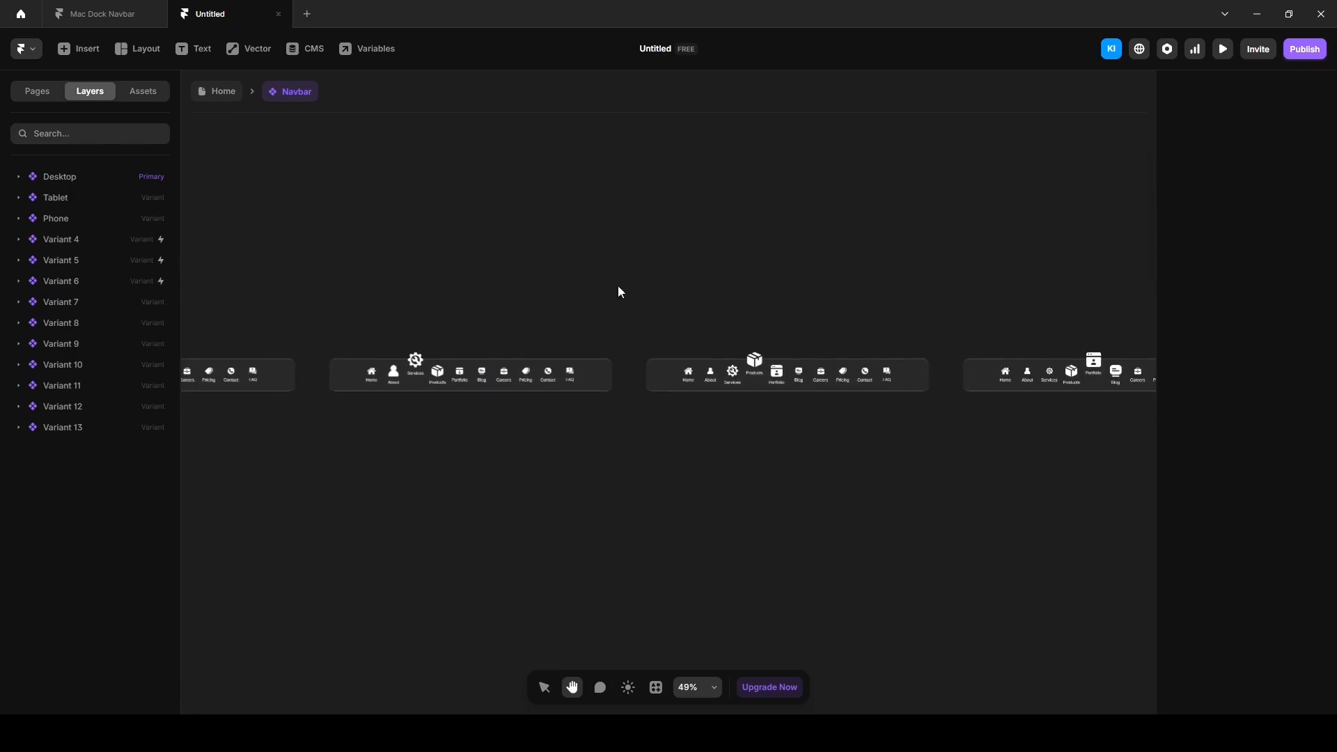
pyautogui.click(665, 345)
pyautogui.click(1188, 131)
pyautogui.click(1215, 157)
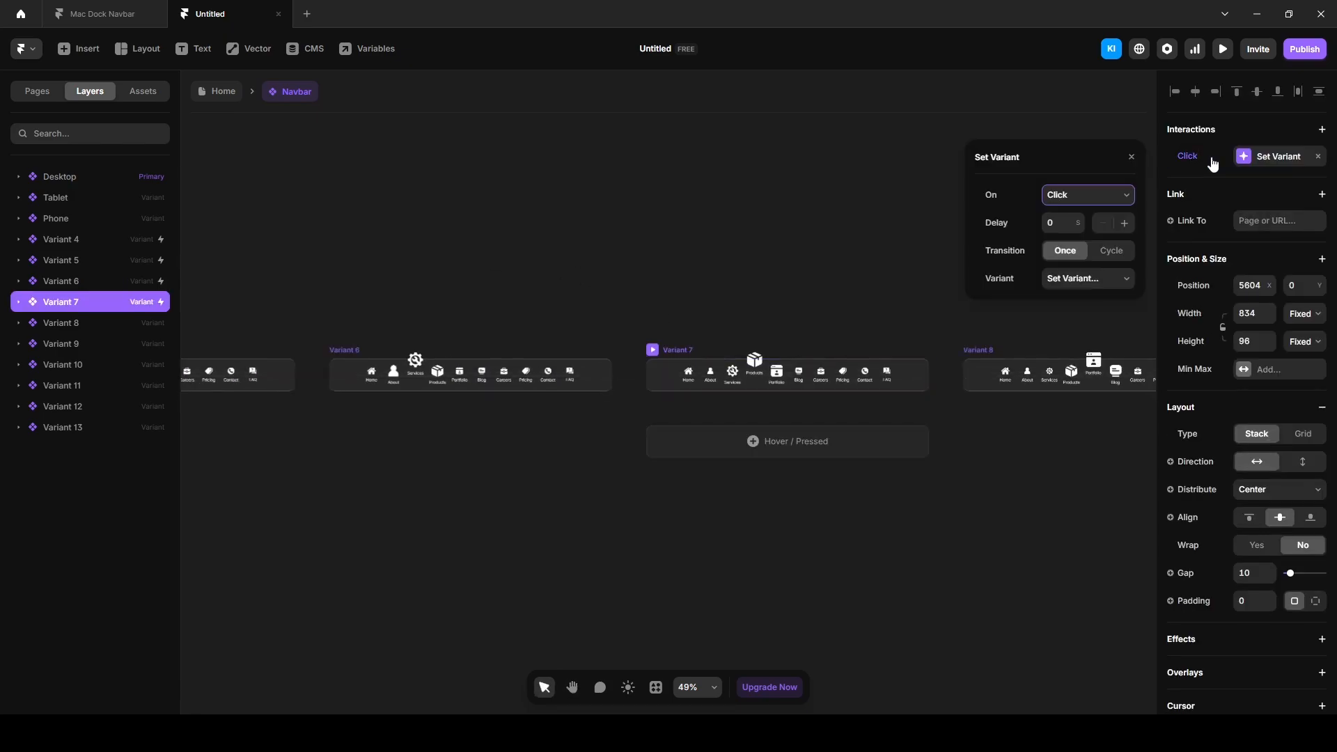
pyautogui.click(1083, 203)
pyautogui.click(1079, 284)
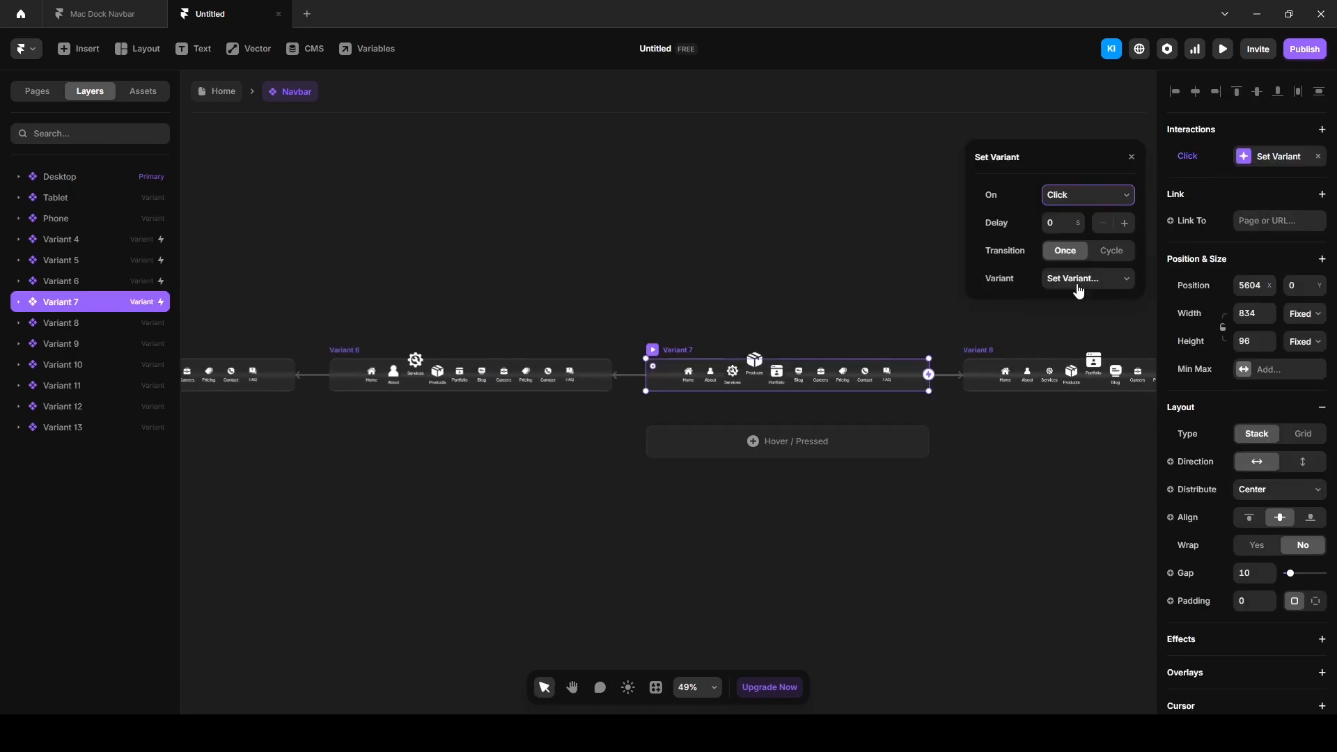
pyautogui.click(1083, 279)
pyautogui.click(1081, 317)
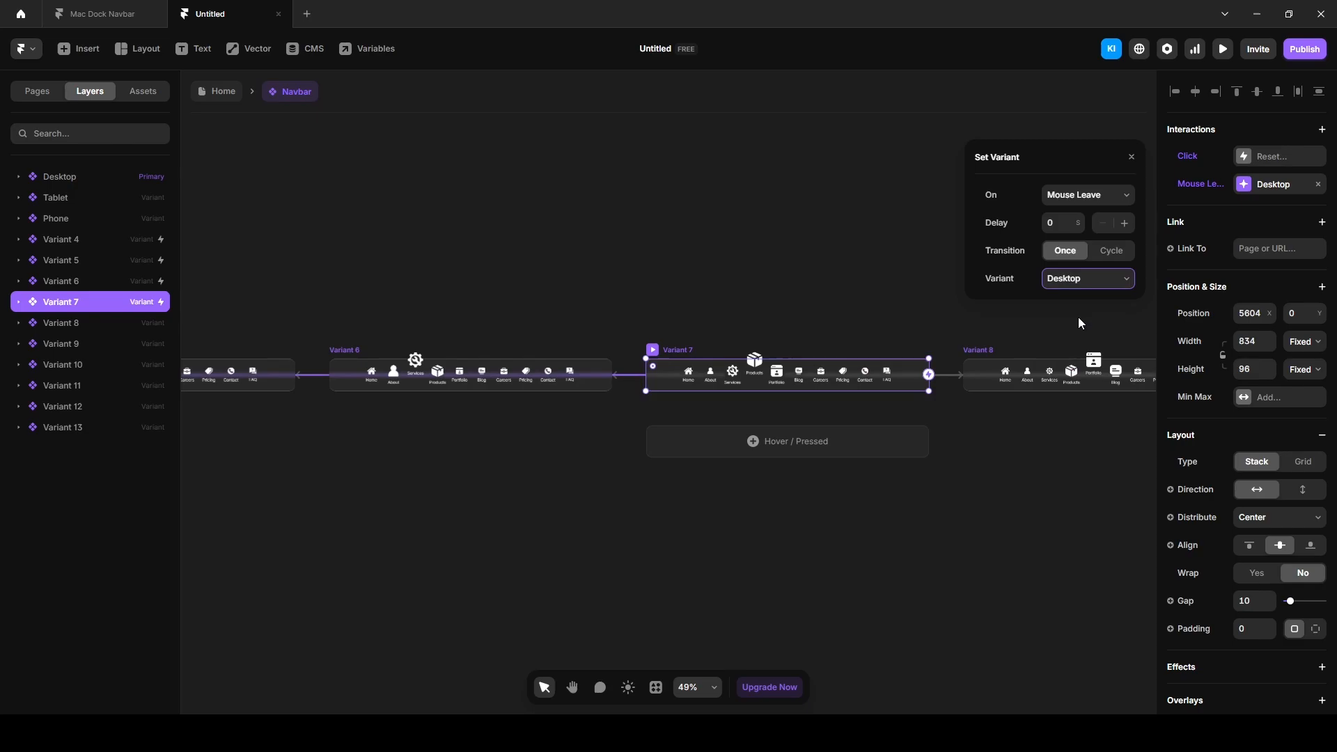
pyautogui.click(1276, 166)
pyautogui.click(878, 289)
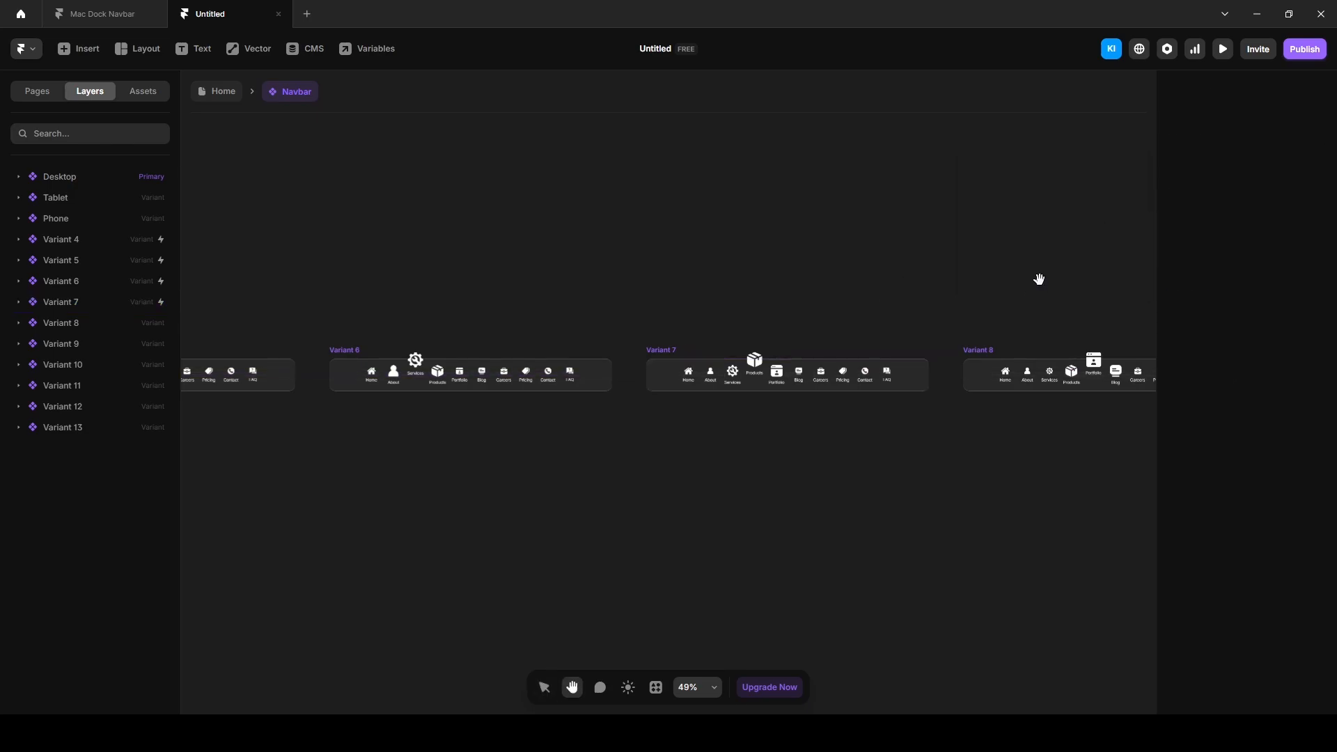
# Give Variant 8 a Set Variant transition to Desktop on Mouse Leave and reset its Click interaction.
pyautogui.moveTo(1040, 278); pyautogui.dragTo(663, 259)
pyautogui.click(609, 327)
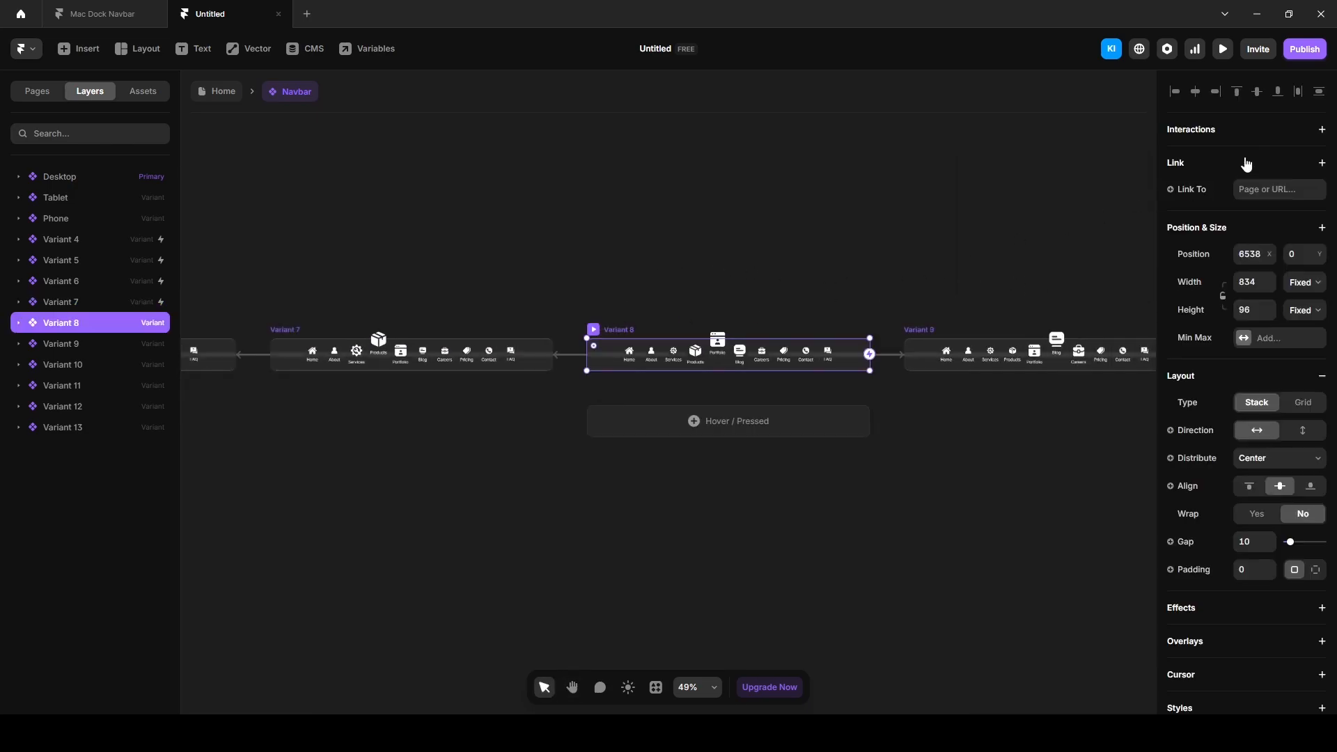
pyautogui.click(1206, 134)
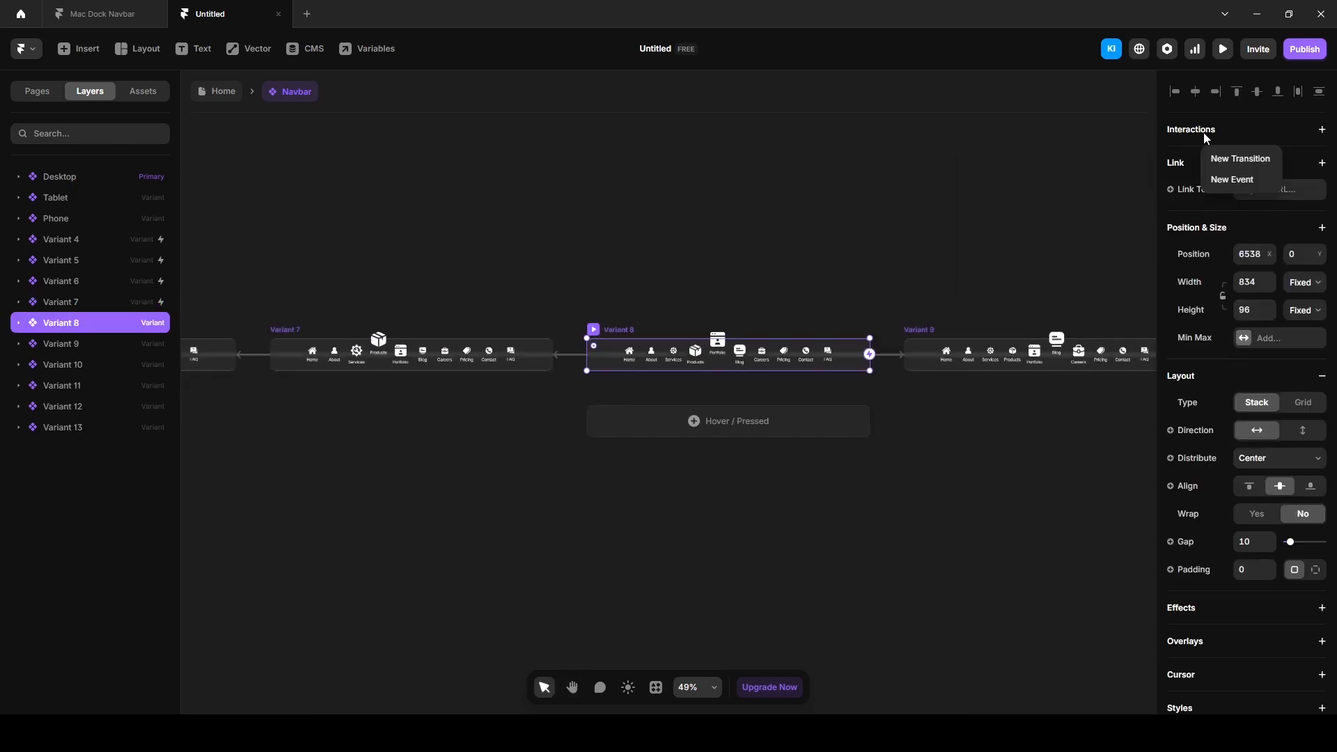
pyautogui.click(1235, 160)
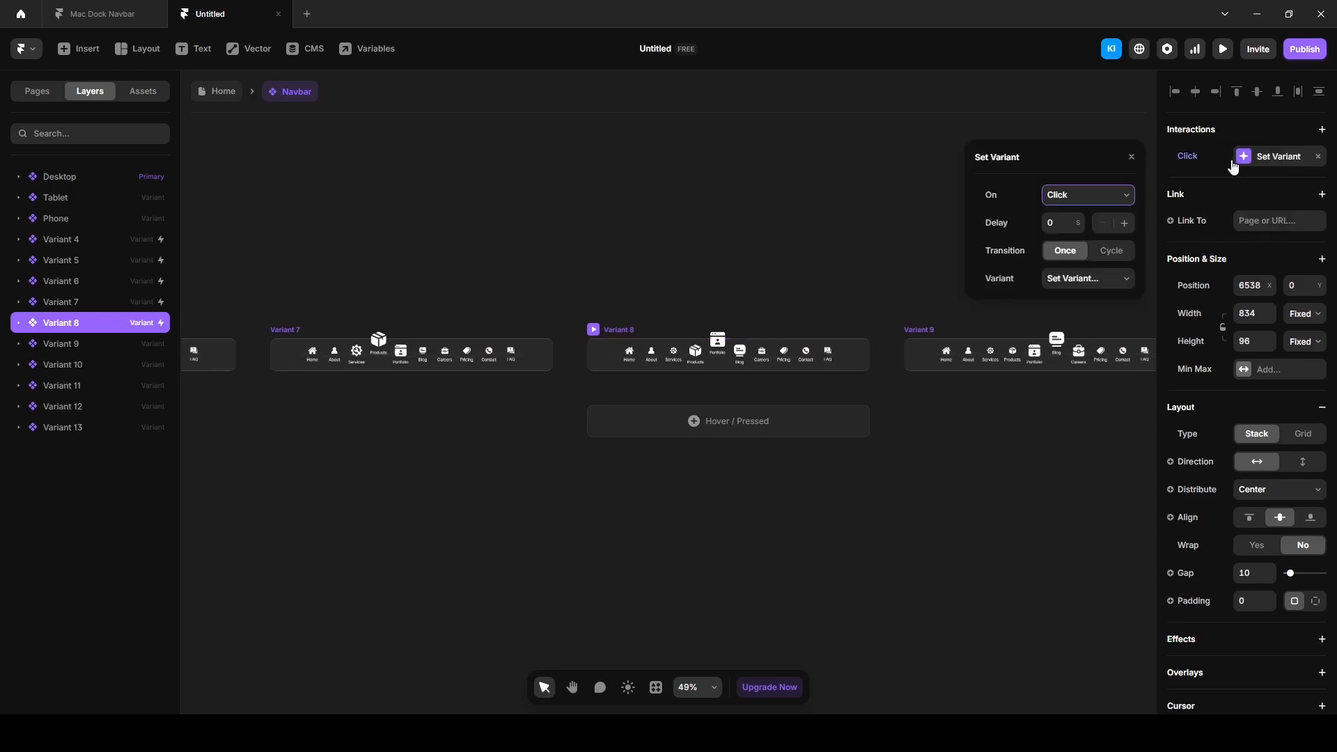
pyautogui.click(1076, 281)
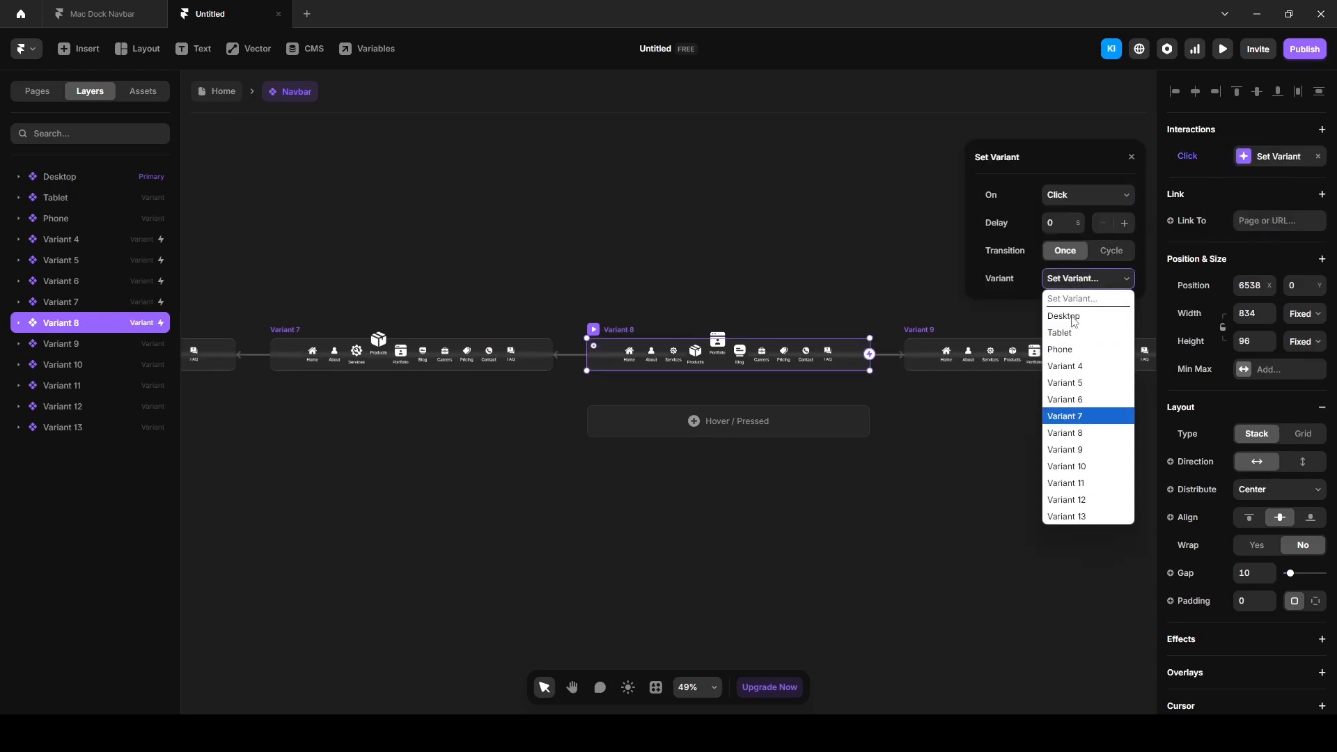
pyautogui.click(1073, 321)
pyautogui.click(1076, 196)
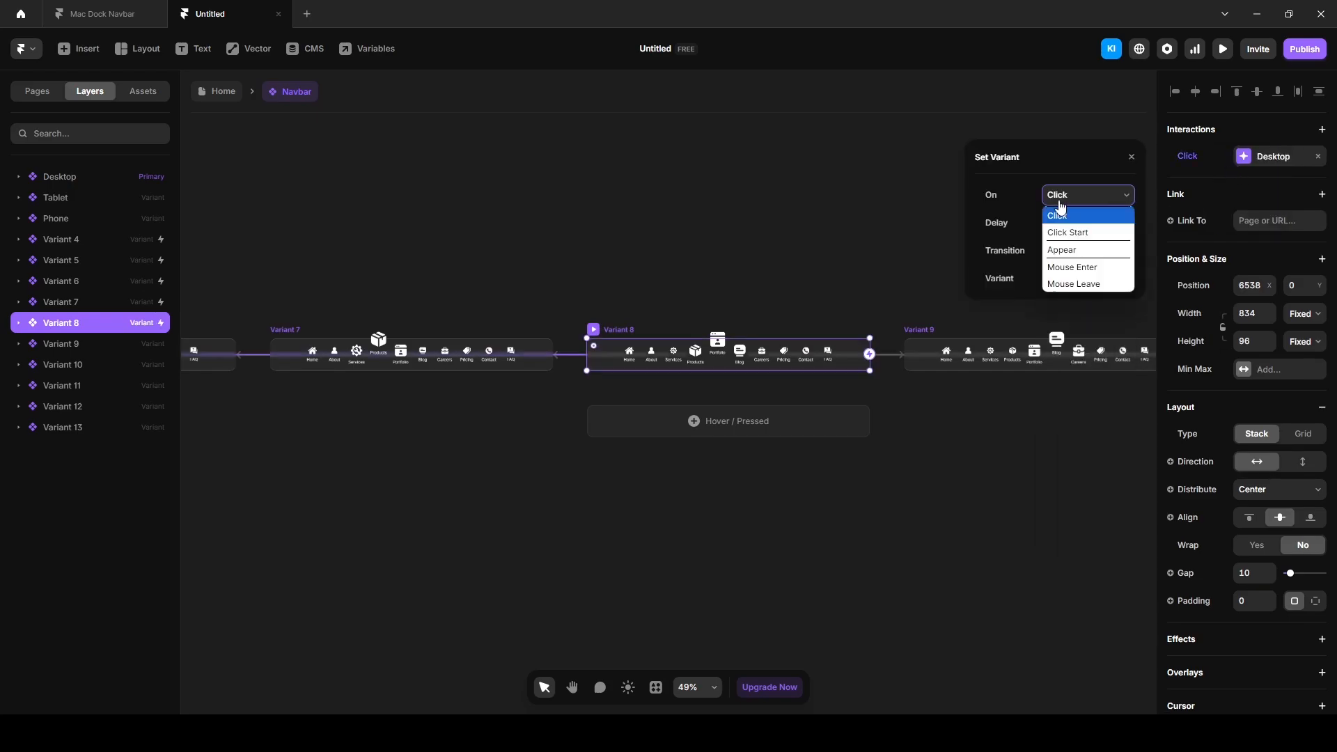
pyautogui.click(1070, 284)
pyautogui.click(1282, 159)
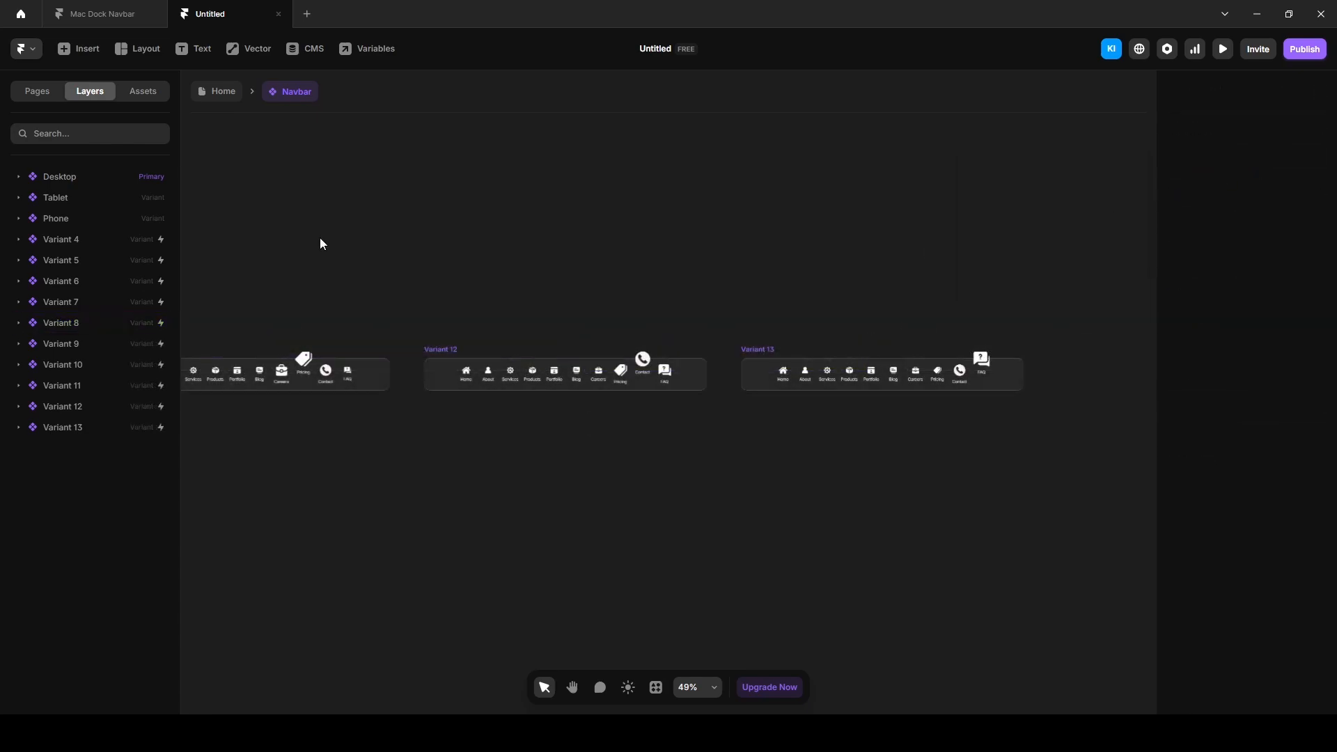
# Return to the Home page and preview the navbar at the Desktop, Tablet and Phone breakpoints.
pyautogui.click(228, 94)
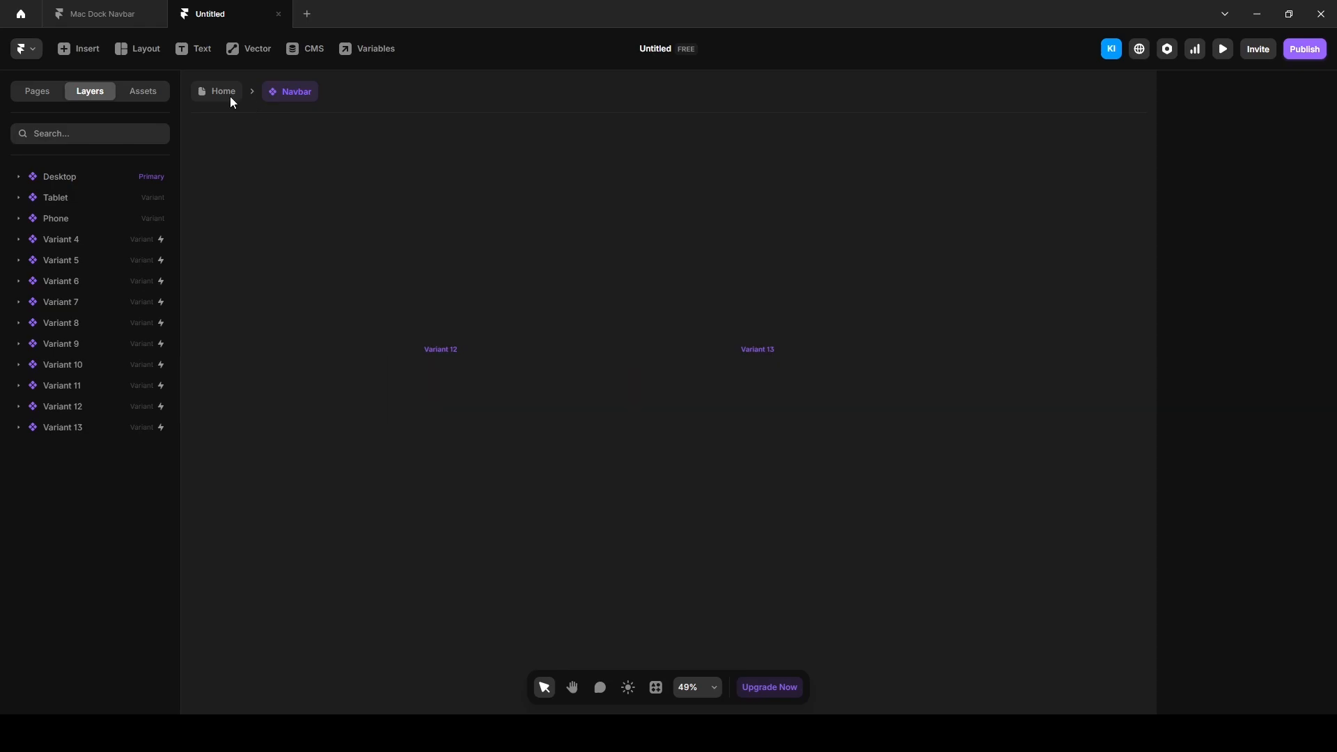
pyautogui.click(1224, 51)
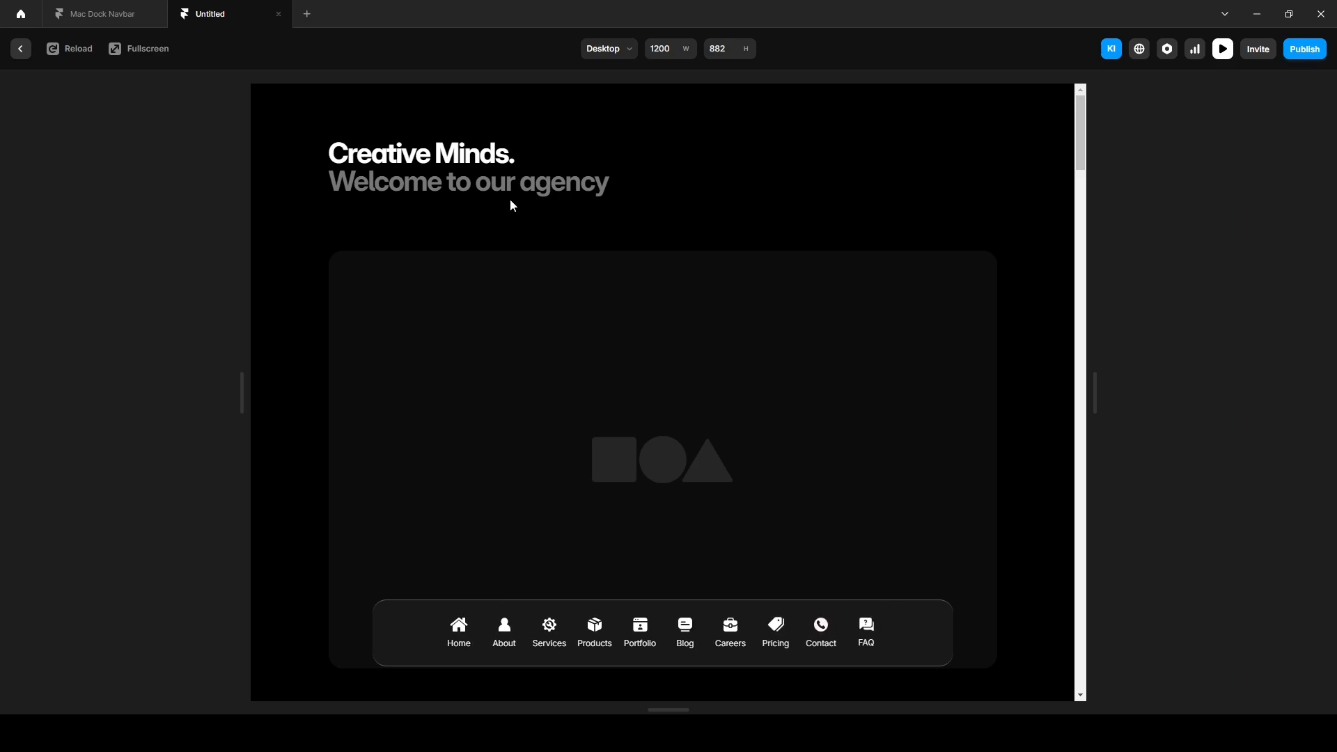
pyautogui.click(608, 49)
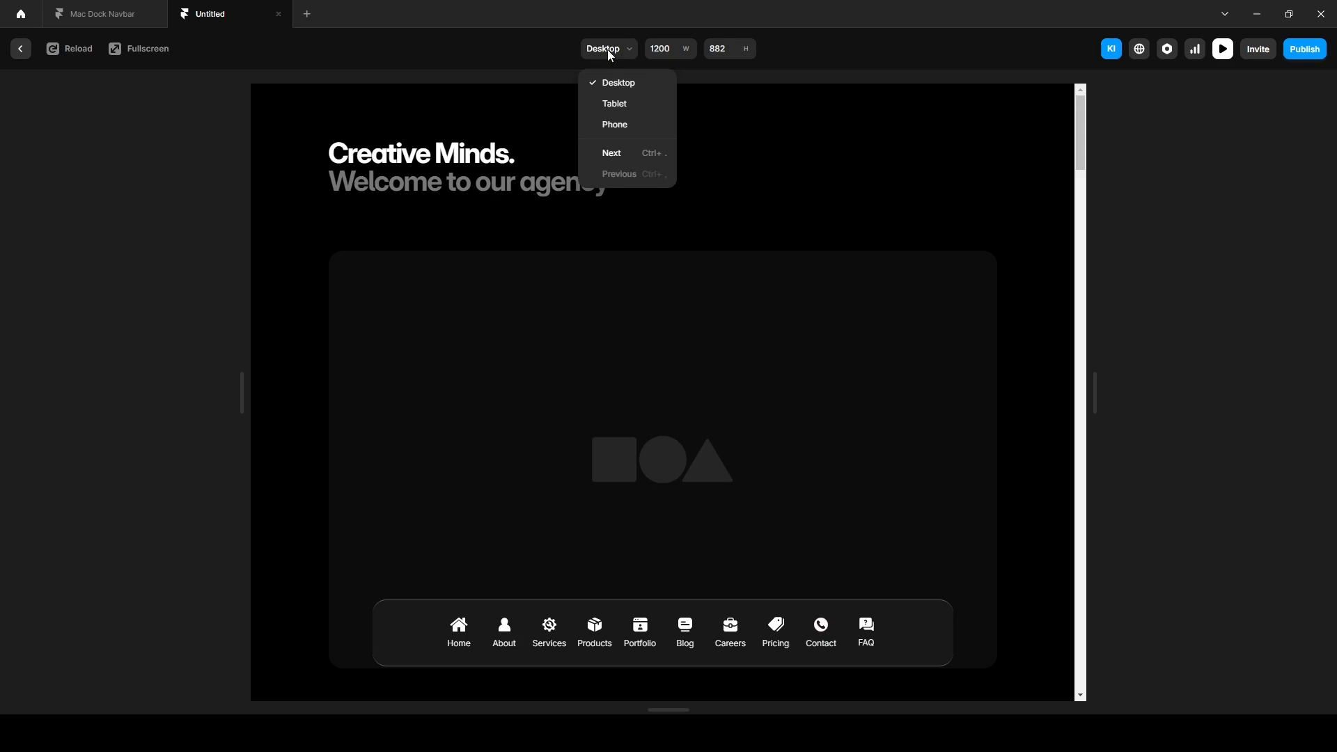
pyautogui.click(616, 105)
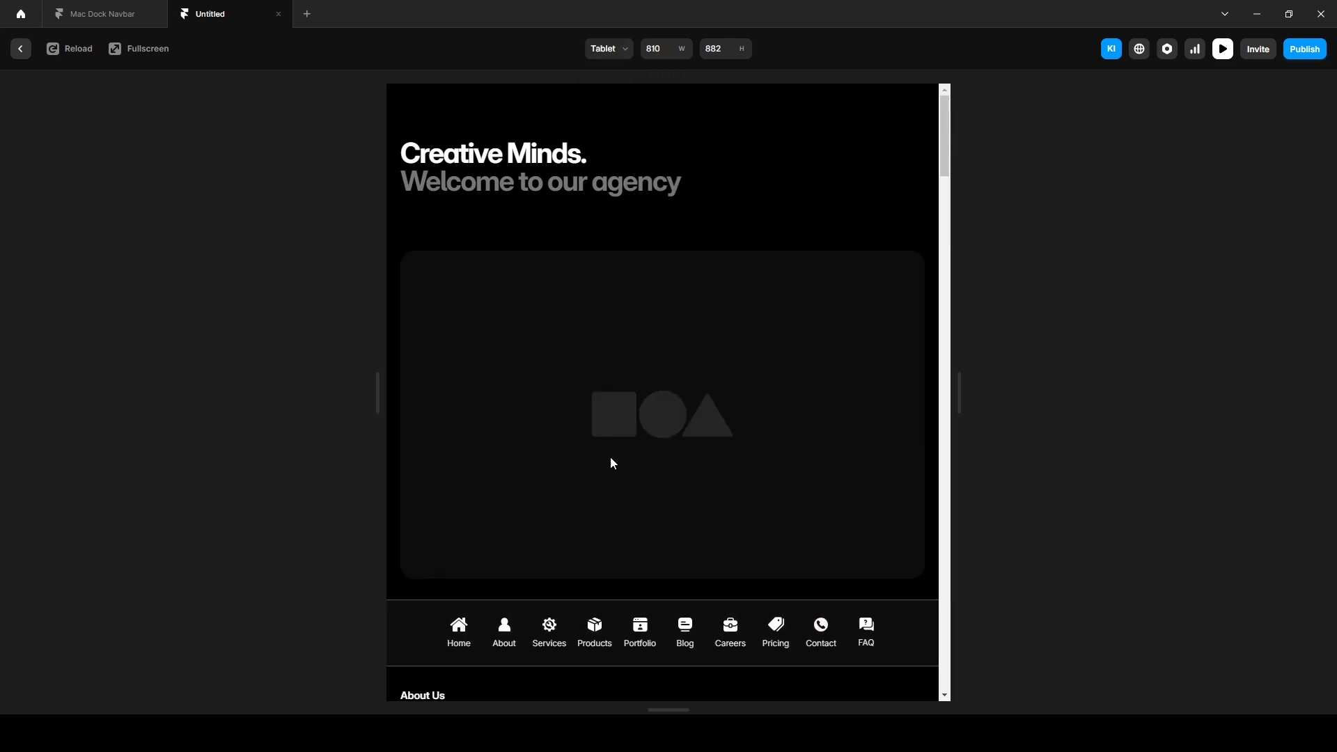
pyautogui.click(610, 49)
pyautogui.click(614, 128)
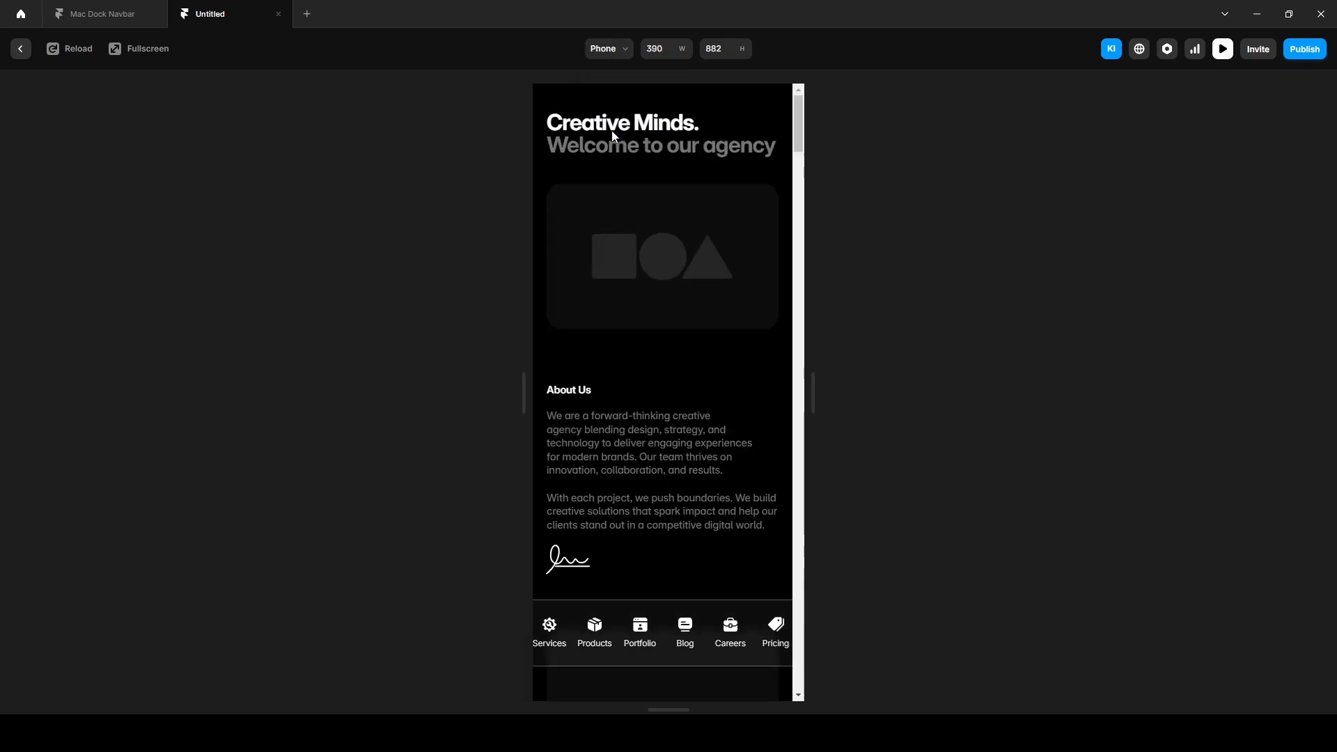
pyautogui.click(22, 49)
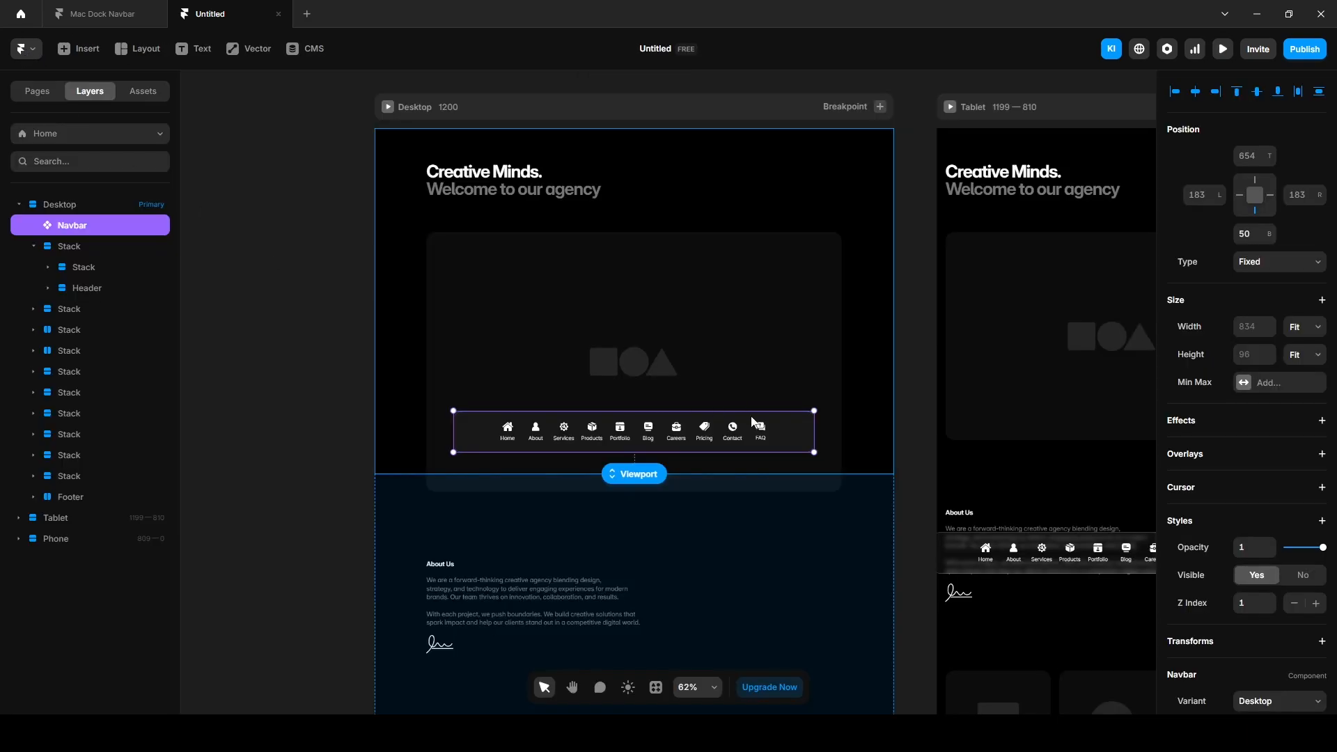
# Reopen the Navbar component and set the Desktop primary variant's width to 850 and height to 95.
pyautogui.doubleClick(647, 438)
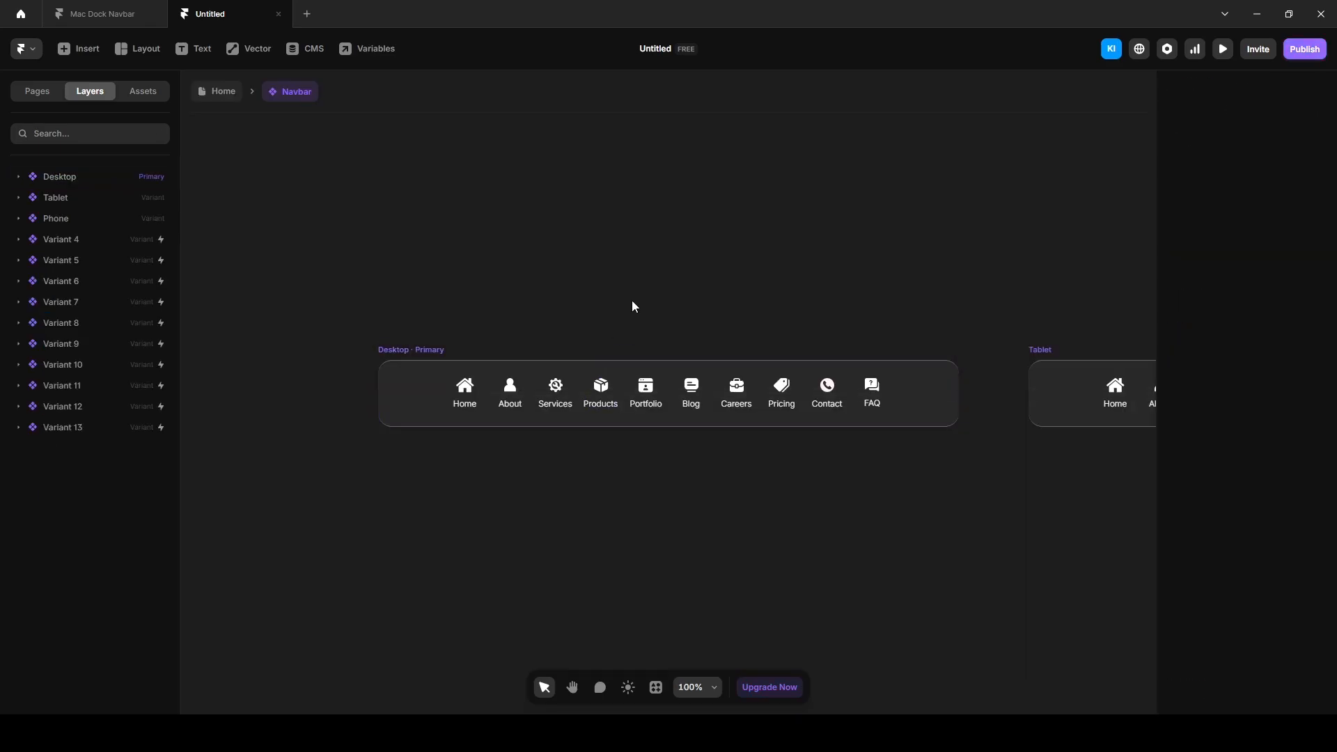
pyautogui.scroll(-2, 677, 281)
pyautogui.moveTo(876, 251); pyautogui.dragTo(613, 260)
pyautogui.click(563, 316)
pyautogui.moveTo(432, 298); pyautogui.dragTo(650, 293)
pyautogui.press('v')
pyautogui.click(459, 323)
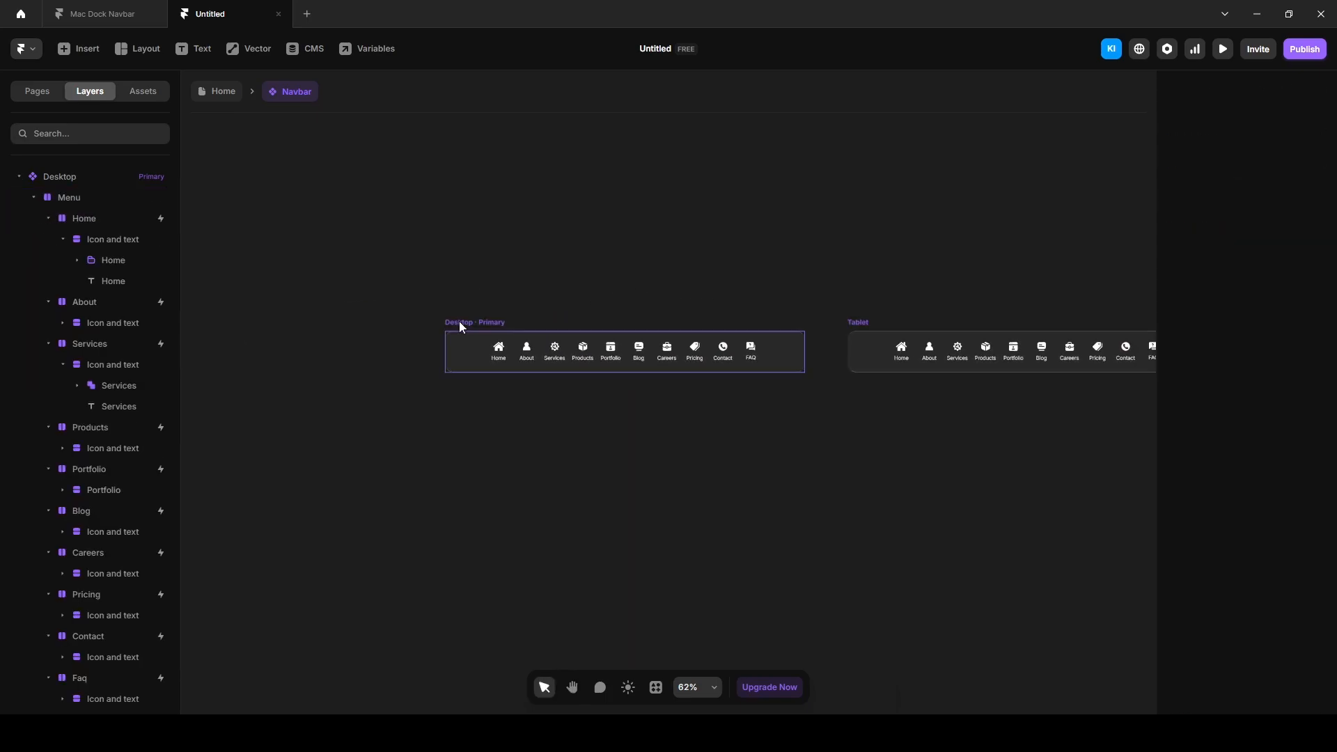
pyautogui.click(460, 325)
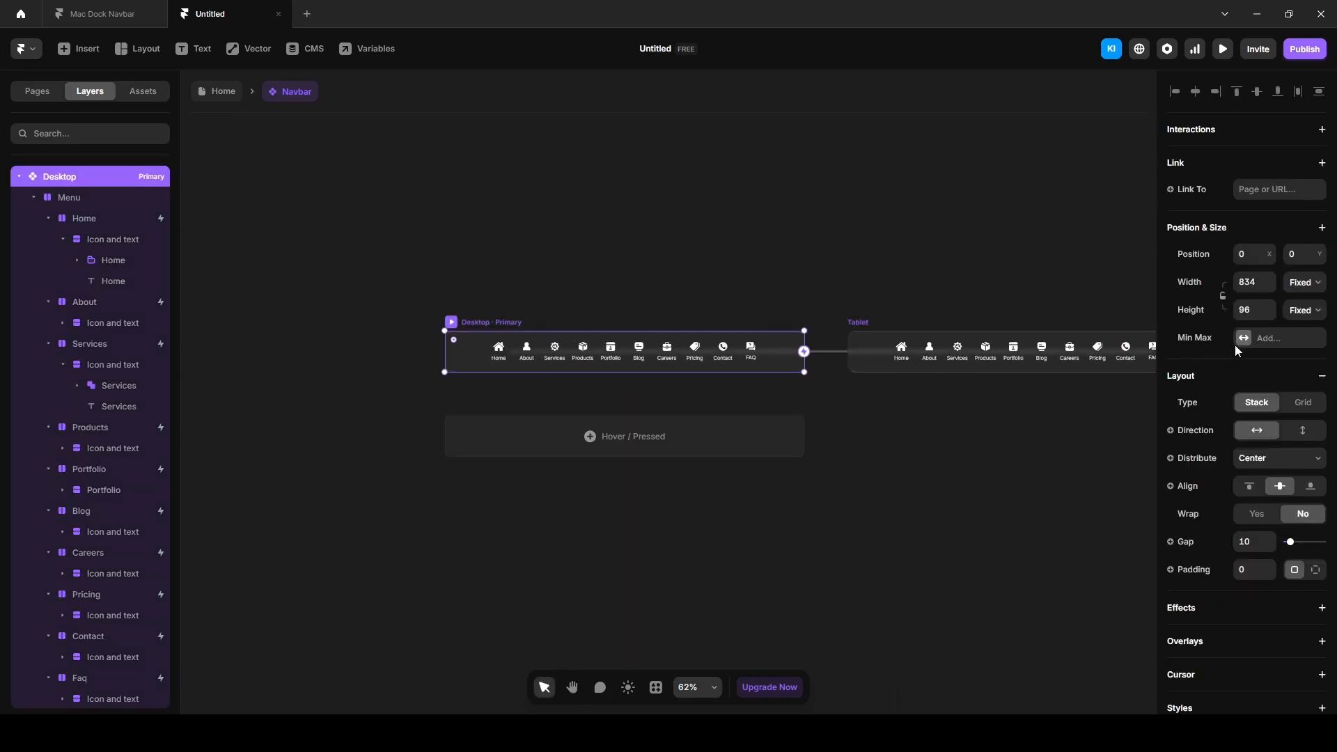
pyautogui.click(1247, 282)
pyautogui.write('850')
pyautogui.press('Tab')
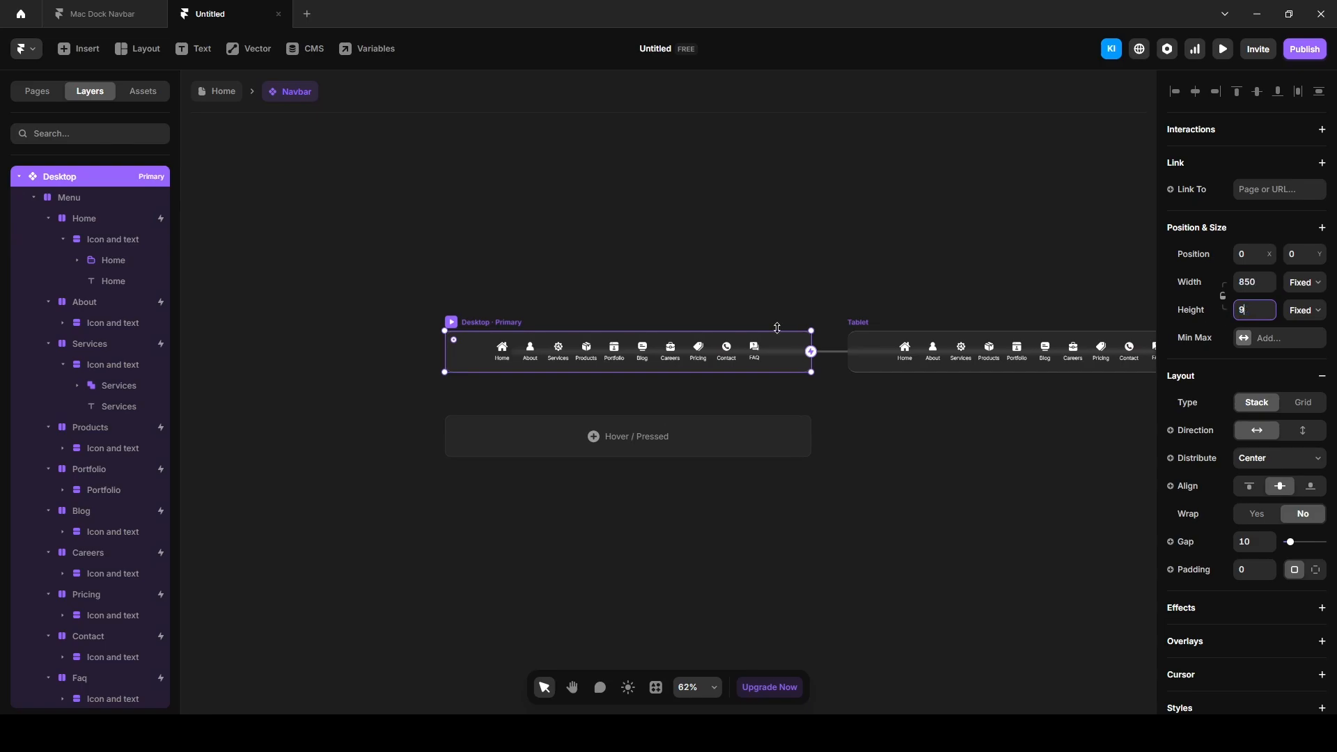
pyautogui.click(79, 199)
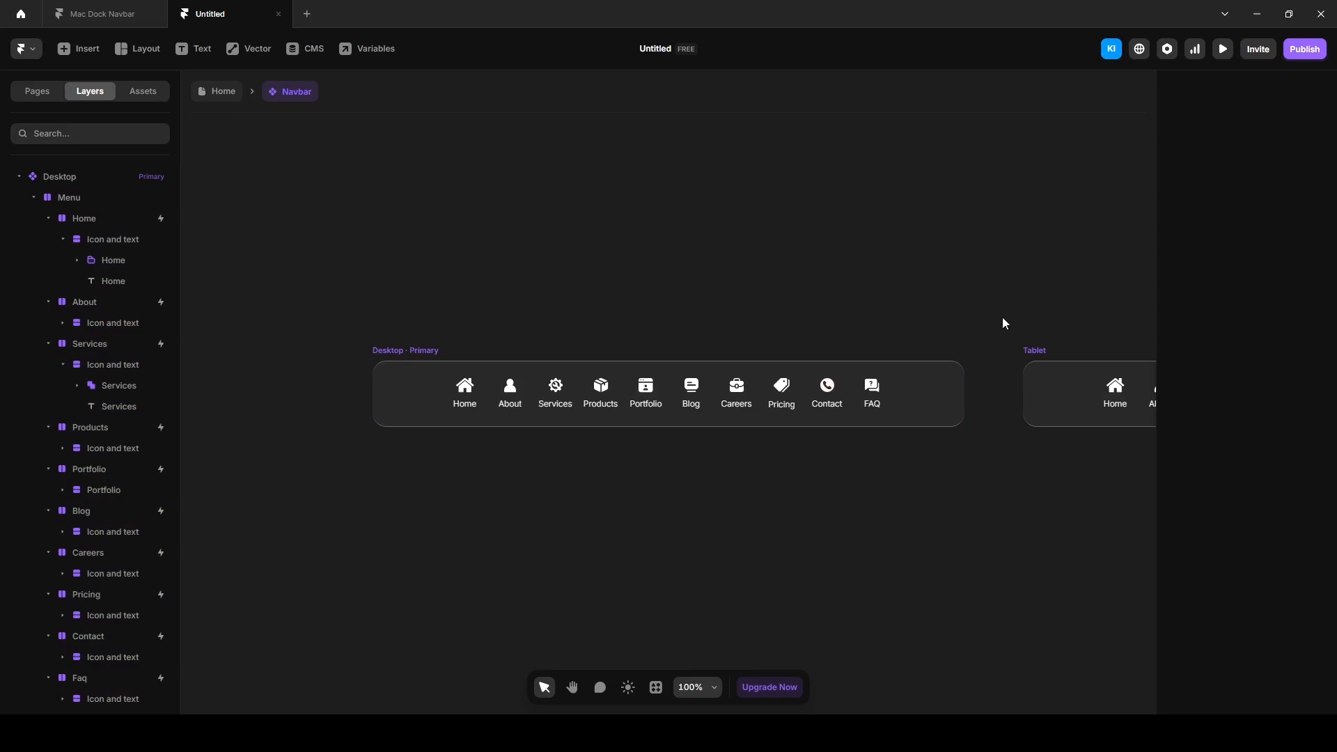
# Set the Tablet variant's width to 690.
pyautogui.press('space')
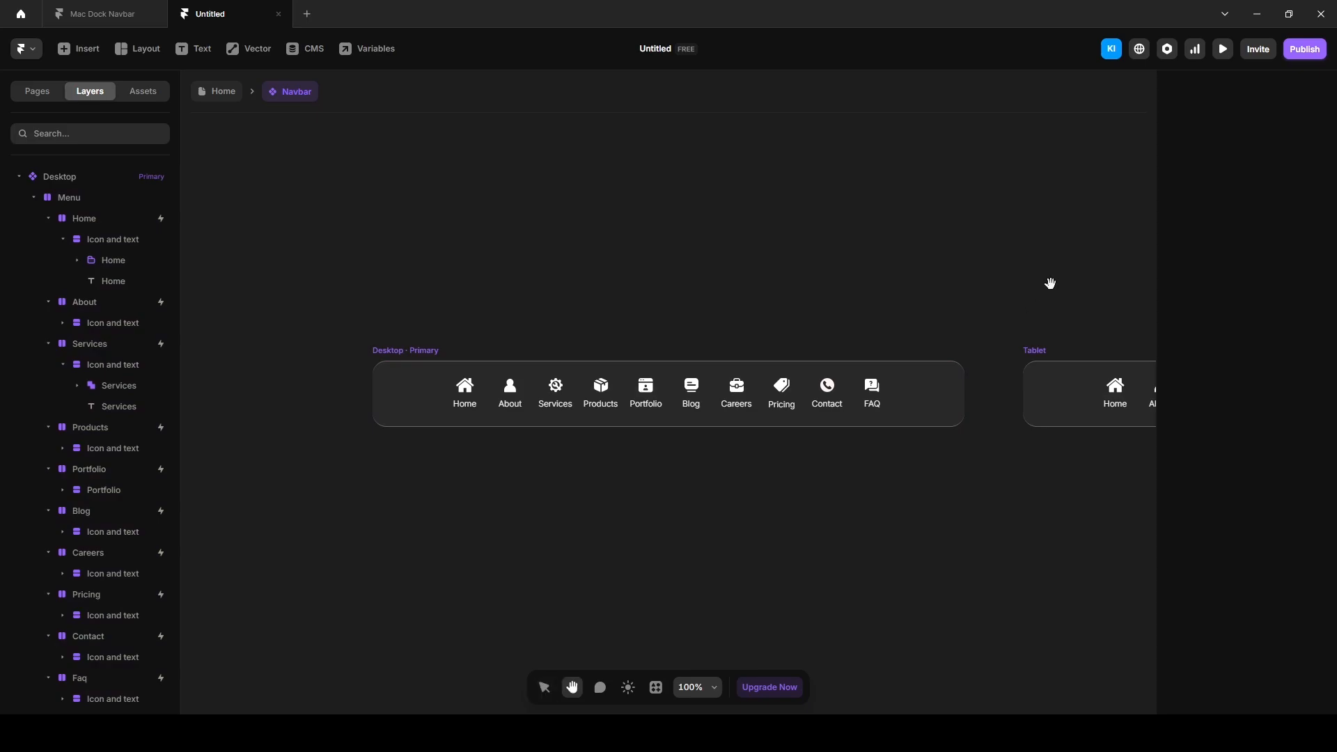
pyautogui.moveTo(1041, 286); pyautogui.dragTo(419, 260)
pyautogui.click(418, 320)
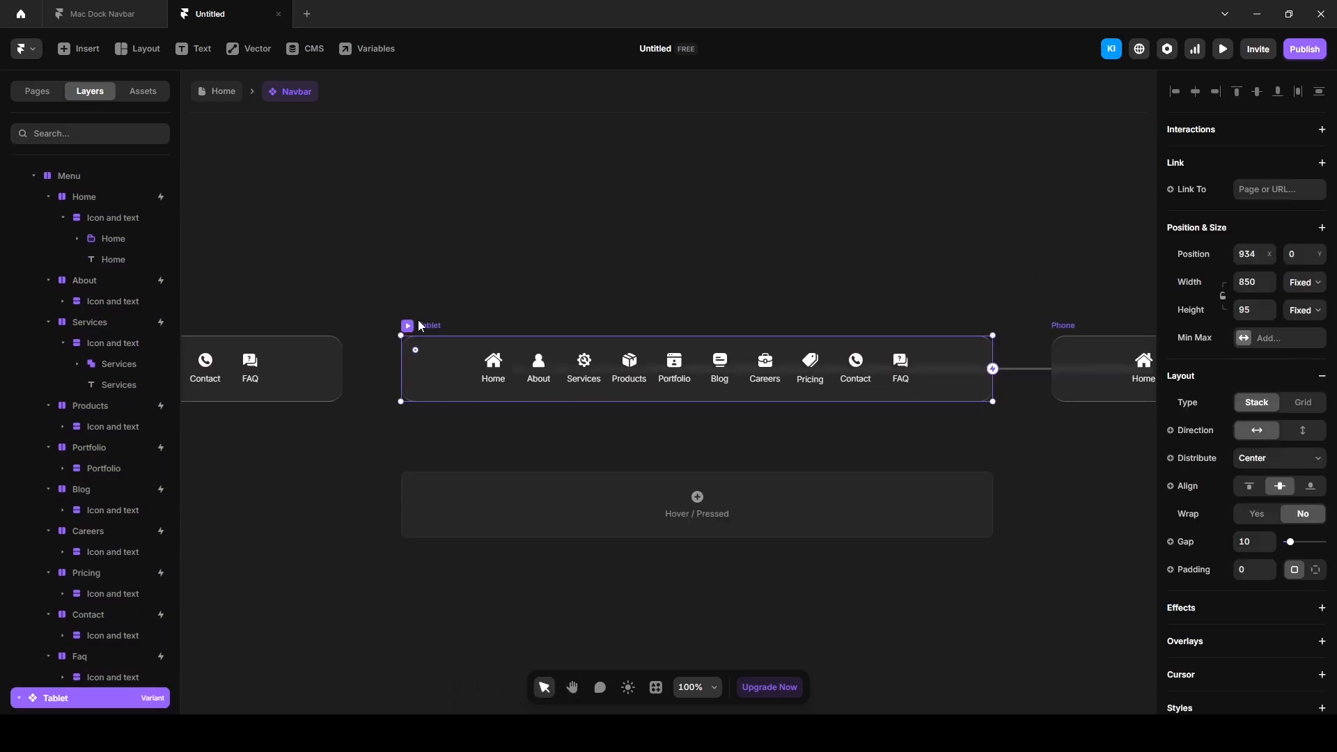
pyautogui.click(1247, 283)
pyautogui.write('690')
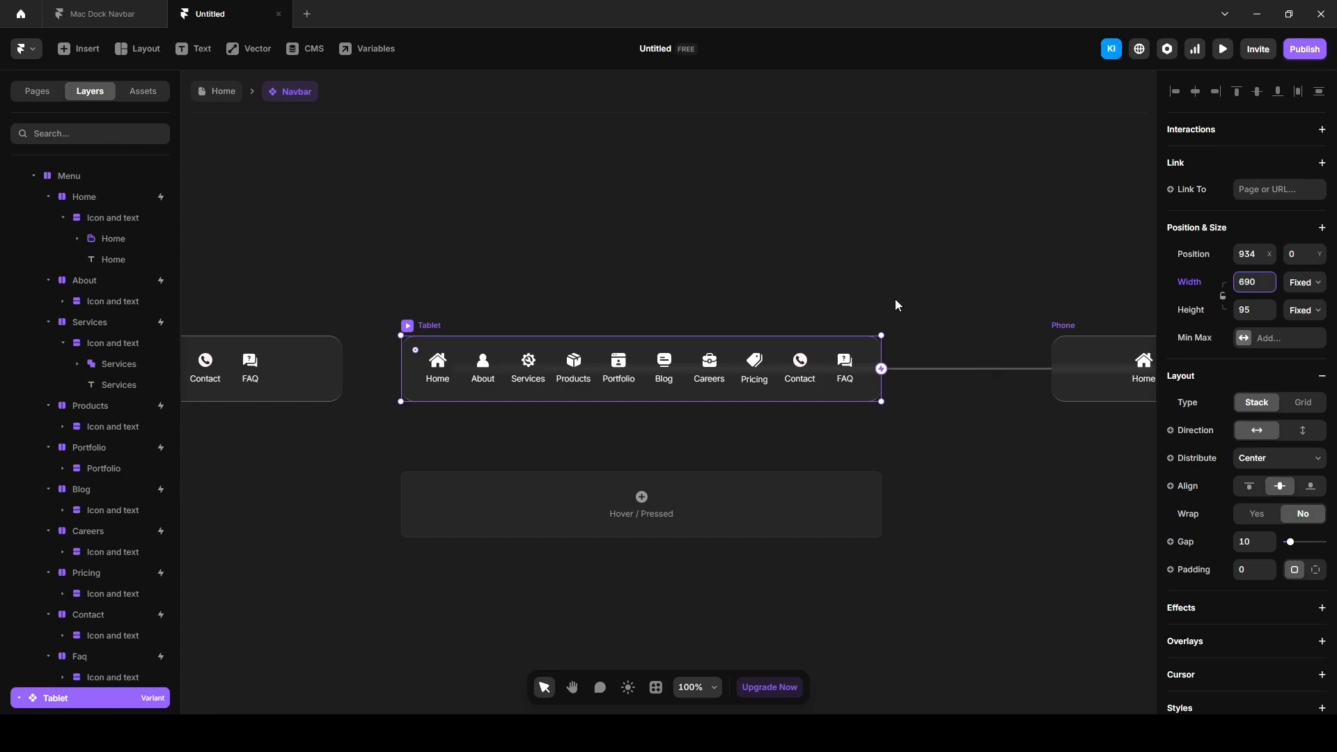
# Remove the Mouse Enter interaction from all ten menu items, Home through Faq, in the Tablet variant.
pyautogui.scroll(1, 90, 438)
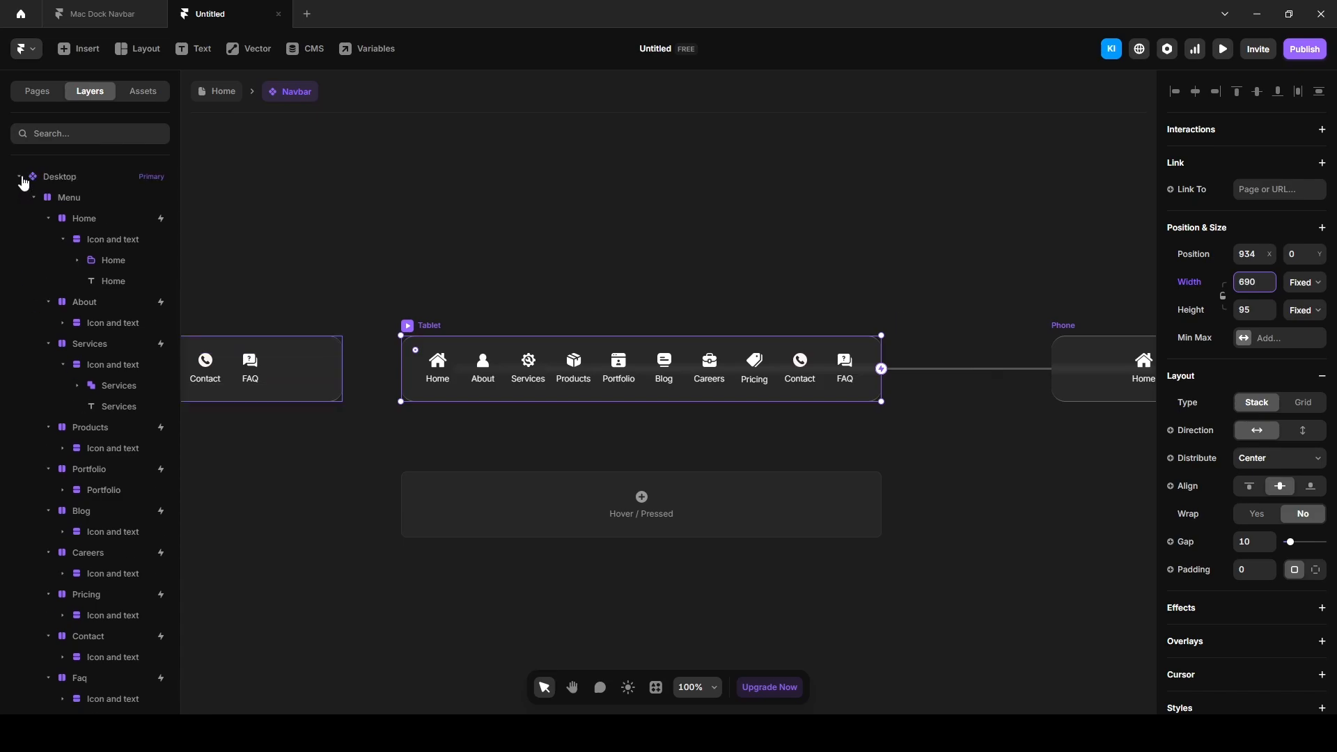
pyautogui.click(20, 178)
pyautogui.click(33, 218)
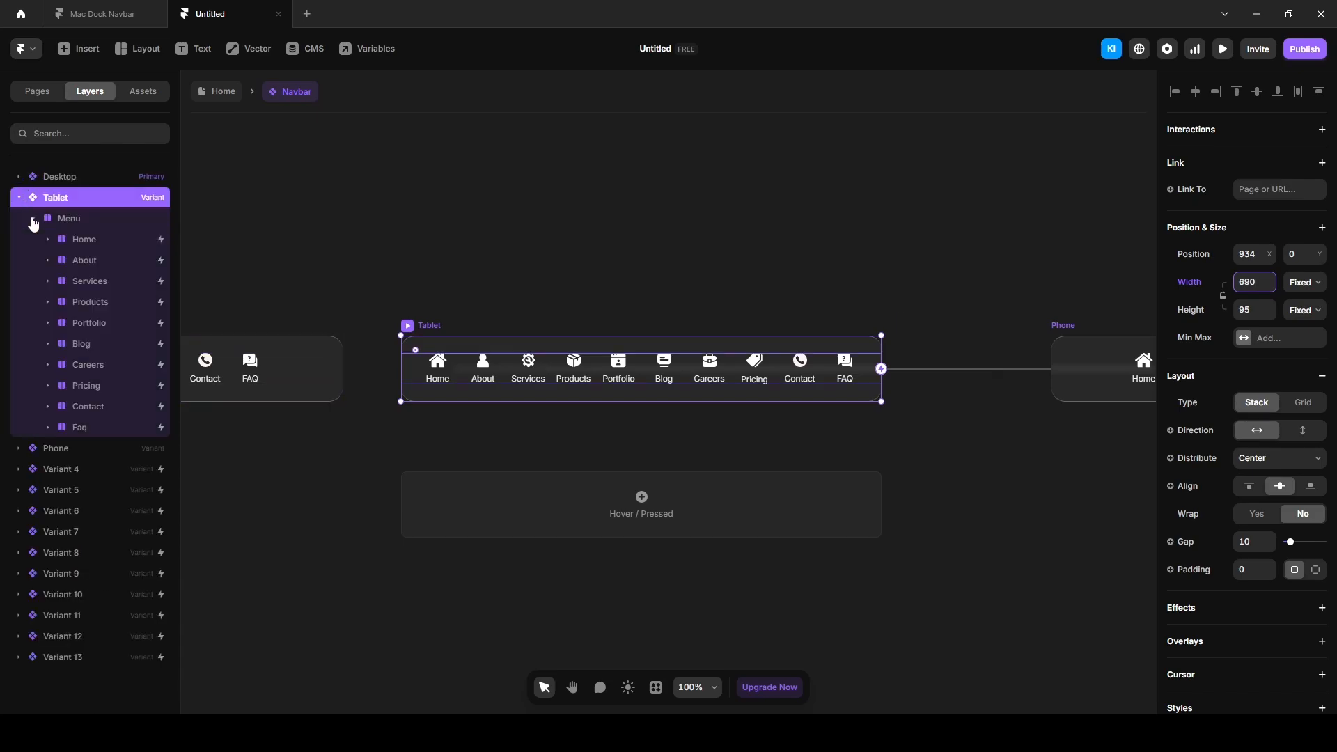
pyautogui.click(110, 239)
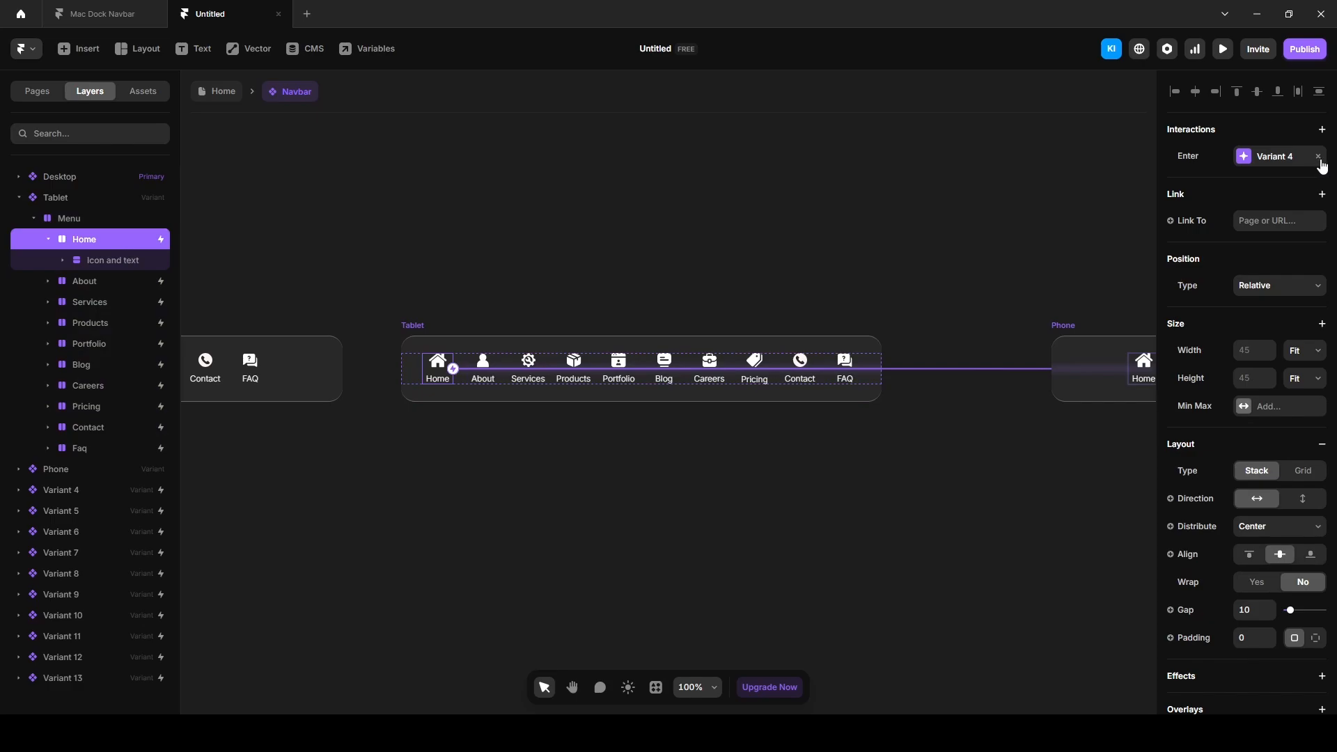
pyautogui.press('Tab')
pyautogui.press('Tab')
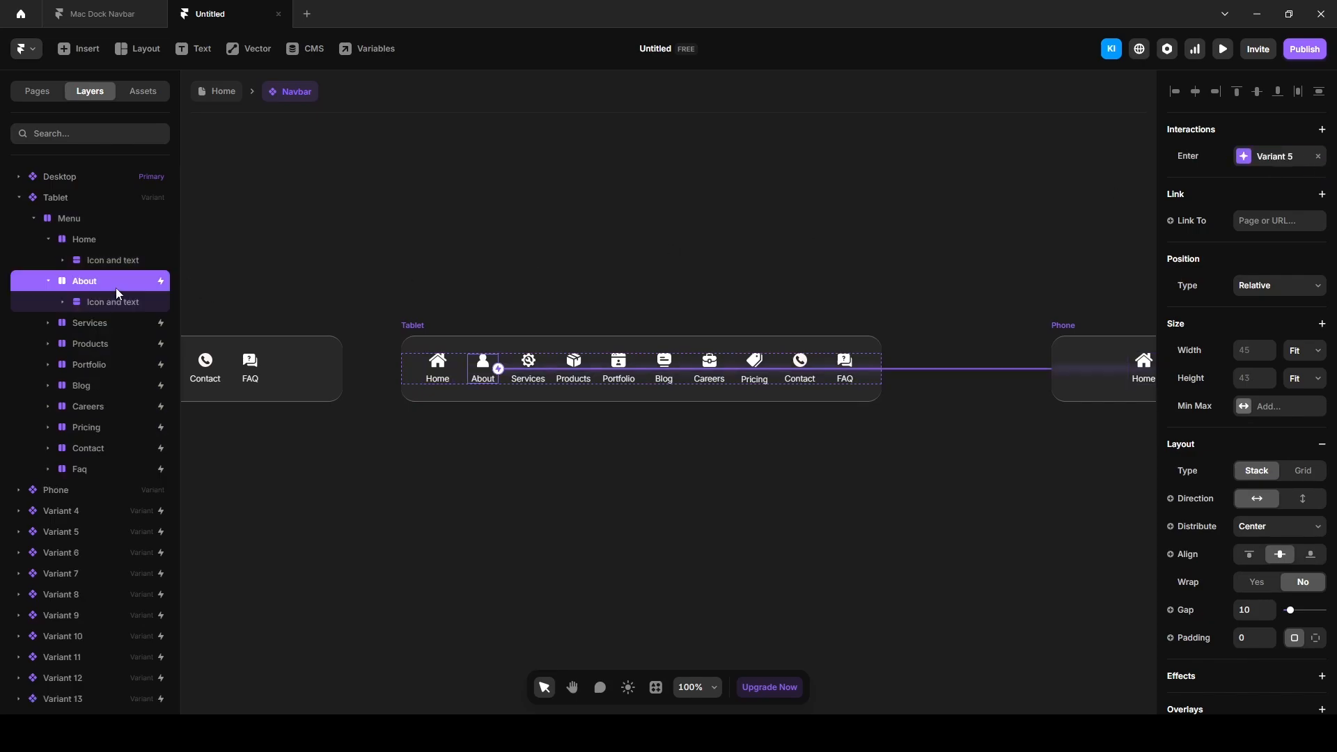
pyautogui.press('Tab')
pyautogui.press('Tab')
pyautogui.press('Tab')
pyautogui.press('Tab')
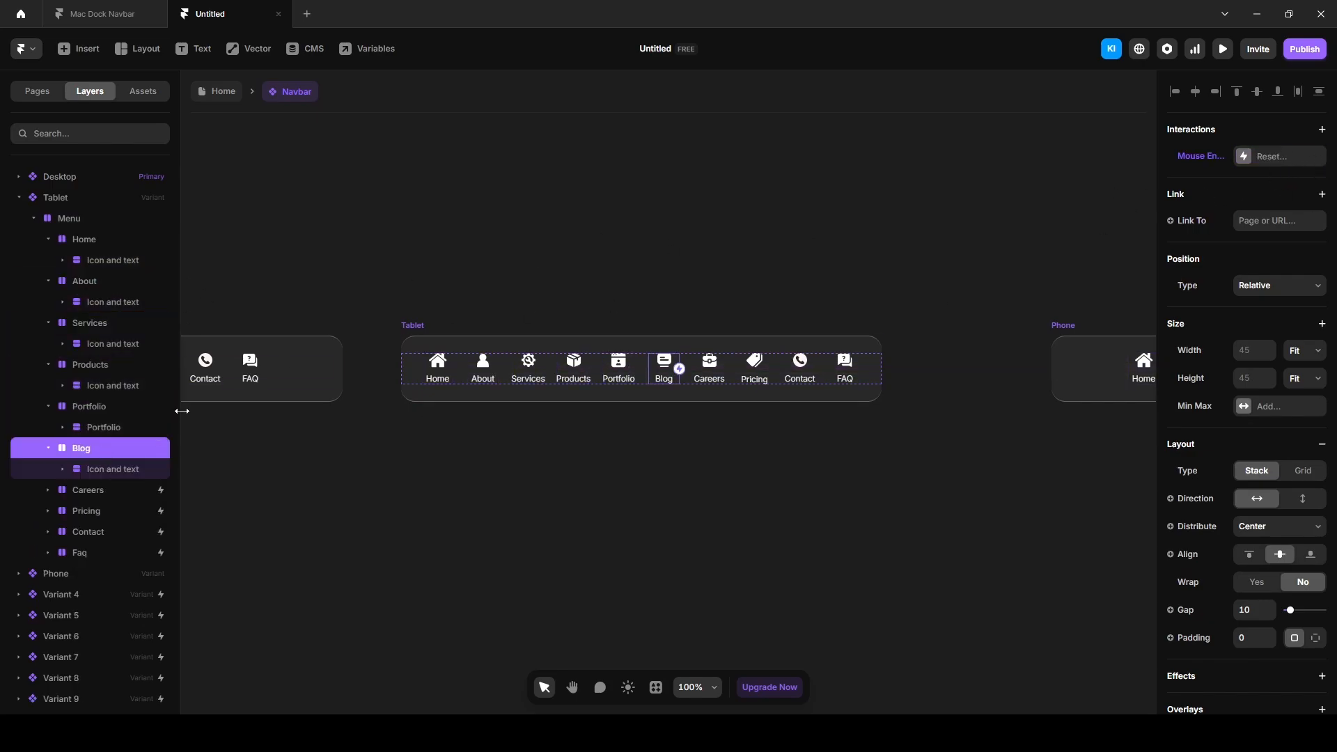
pyautogui.press('Tab')
pyautogui.press('Tab')
pyautogui.press('Tab')
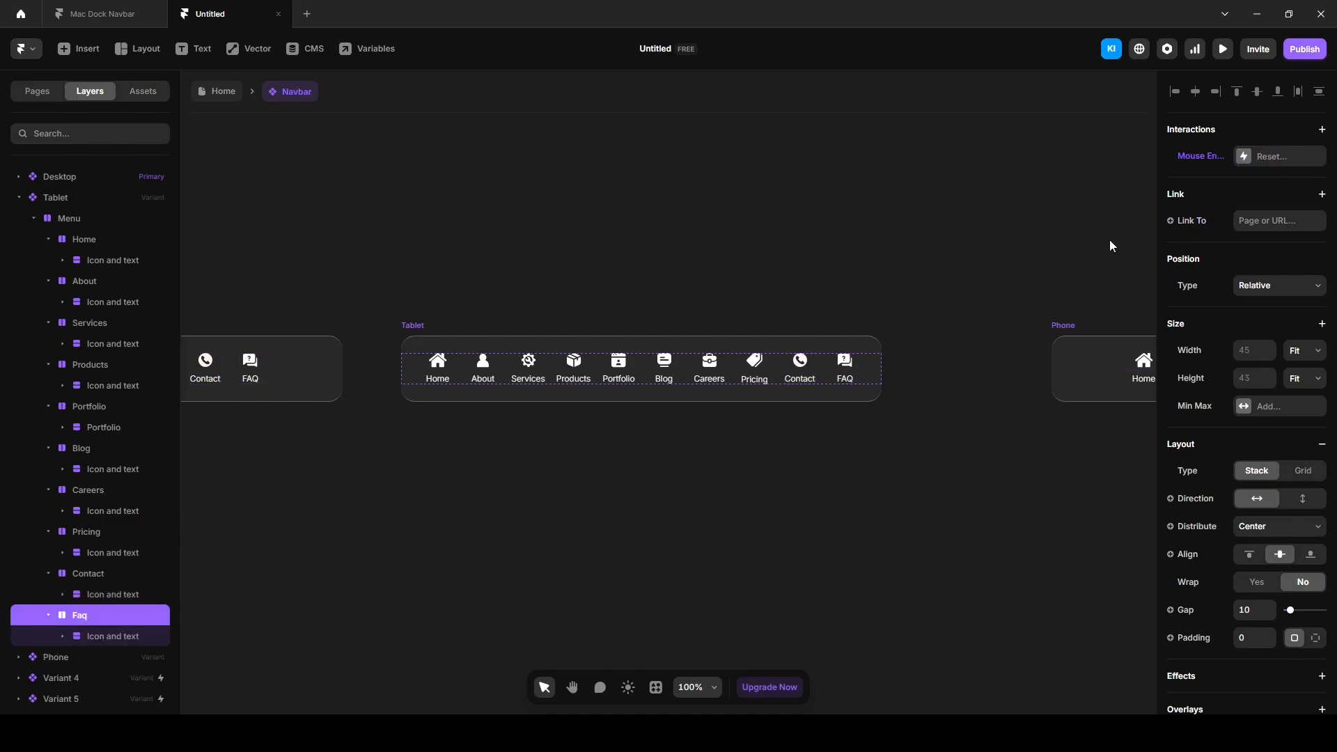
pyautogui.press('Escape')
# Return to the Home page and check the Tablet breakpoint navbar's size and variant settings.
pyautogui.click(222, 95)
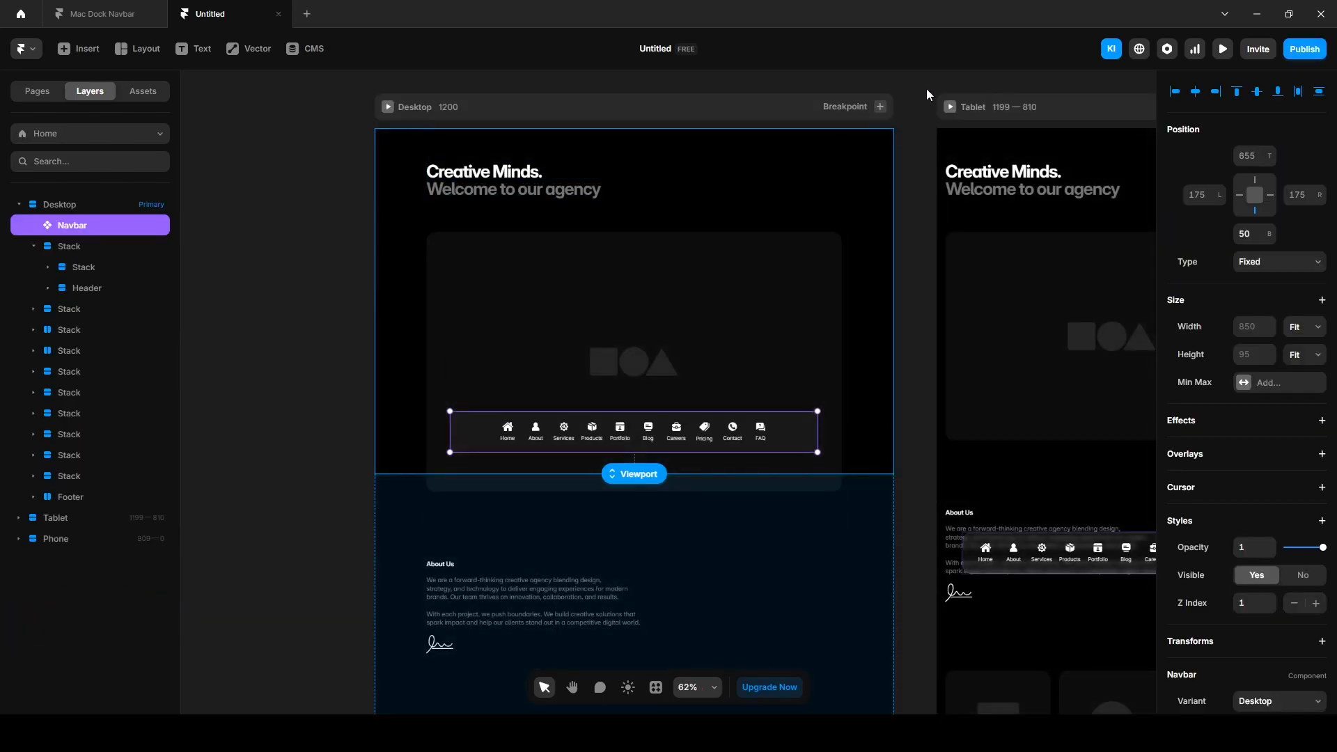
pyautogui.click(926, 89)
pyautogui.moveTo(1000, 95); pyautogui.dragTo(599, 122)
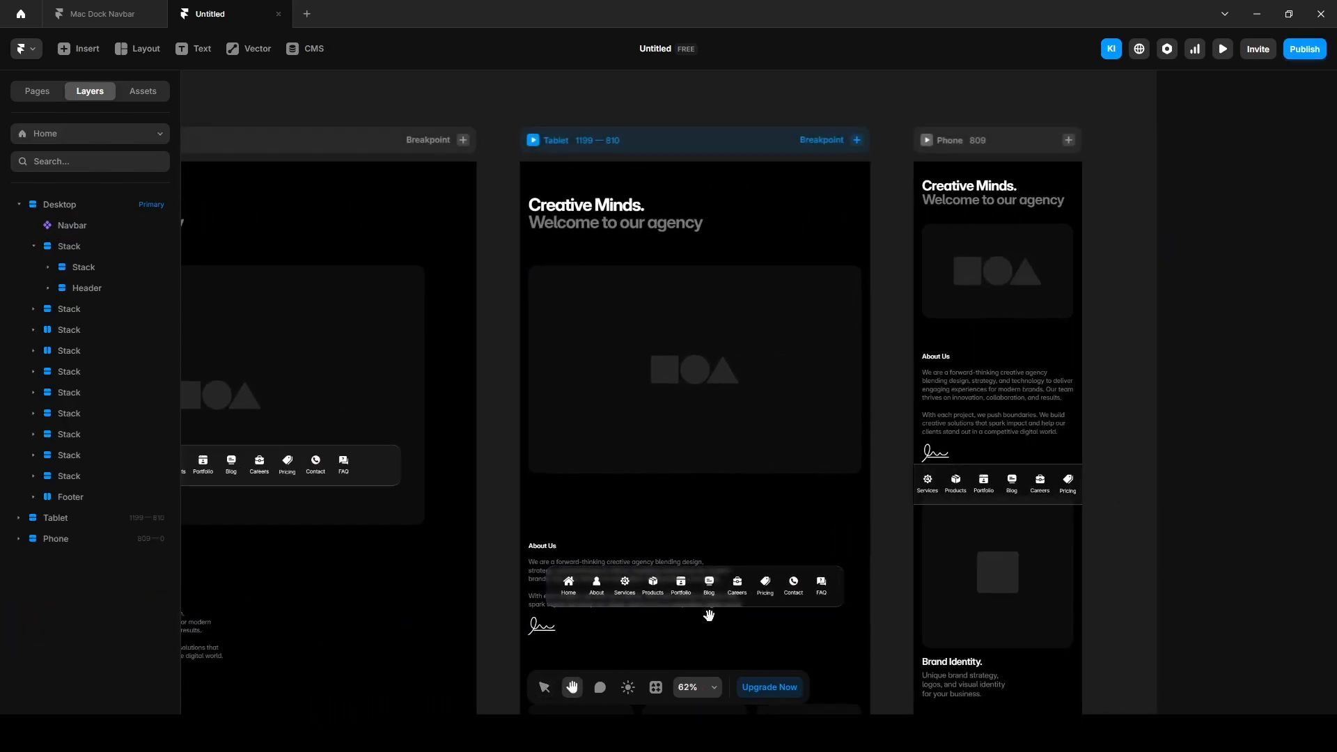
pyautogui.scroll(-1, 804, 626)
pyautogui.click(838, 518)
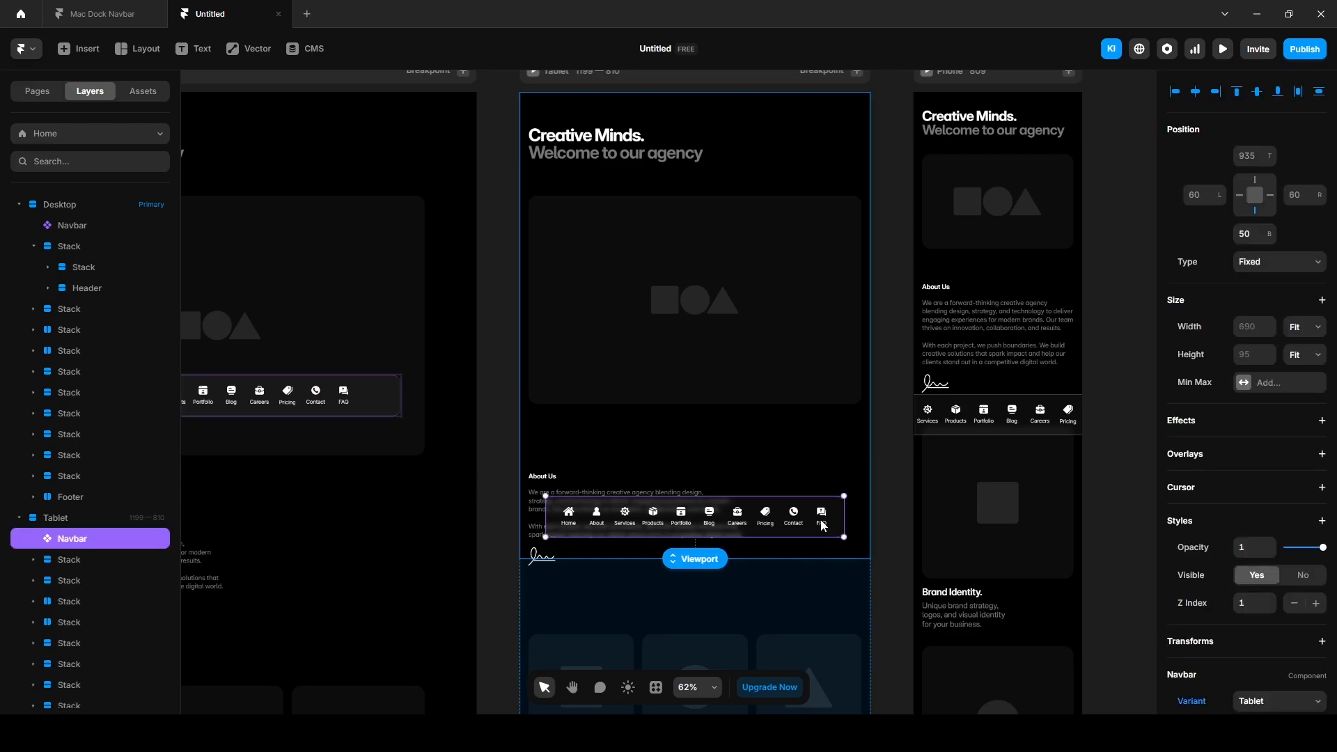
pyautogui.scroll(-2, 1217, 603)
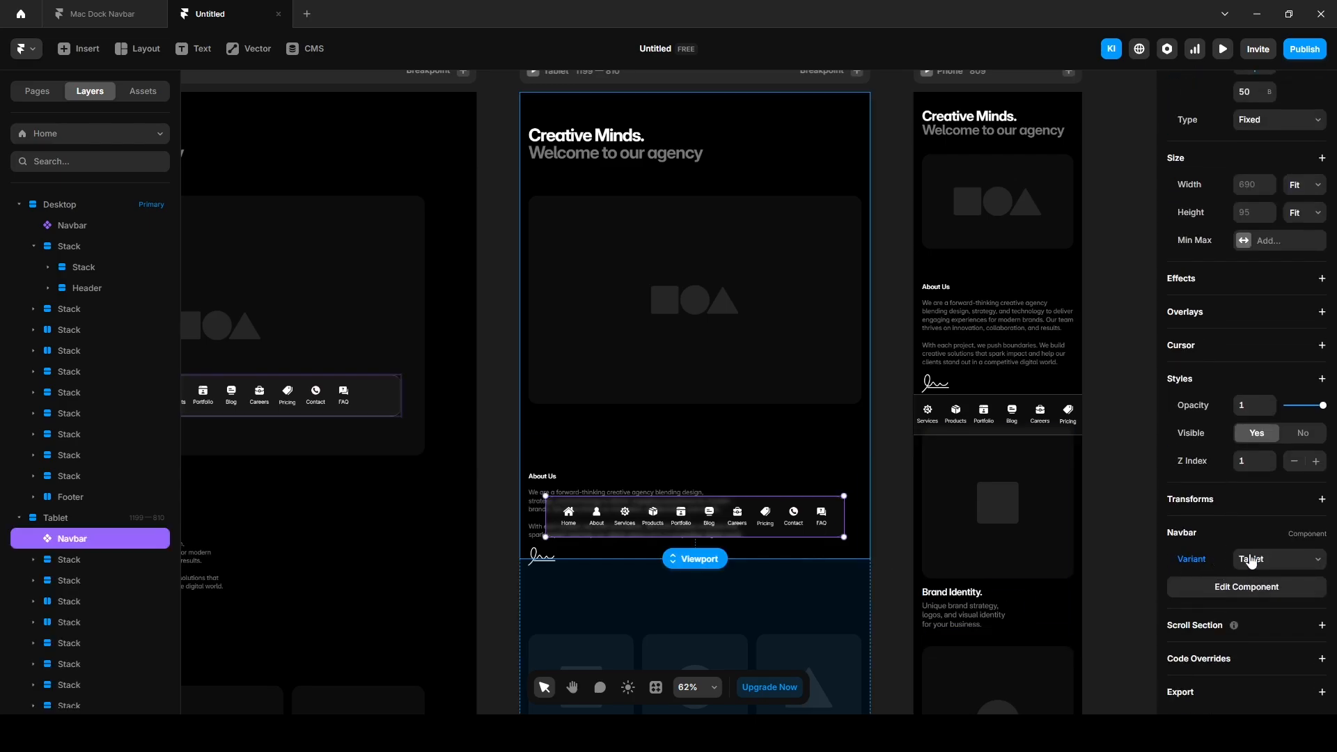
pyautogui.scroll(2, 1269, 651)
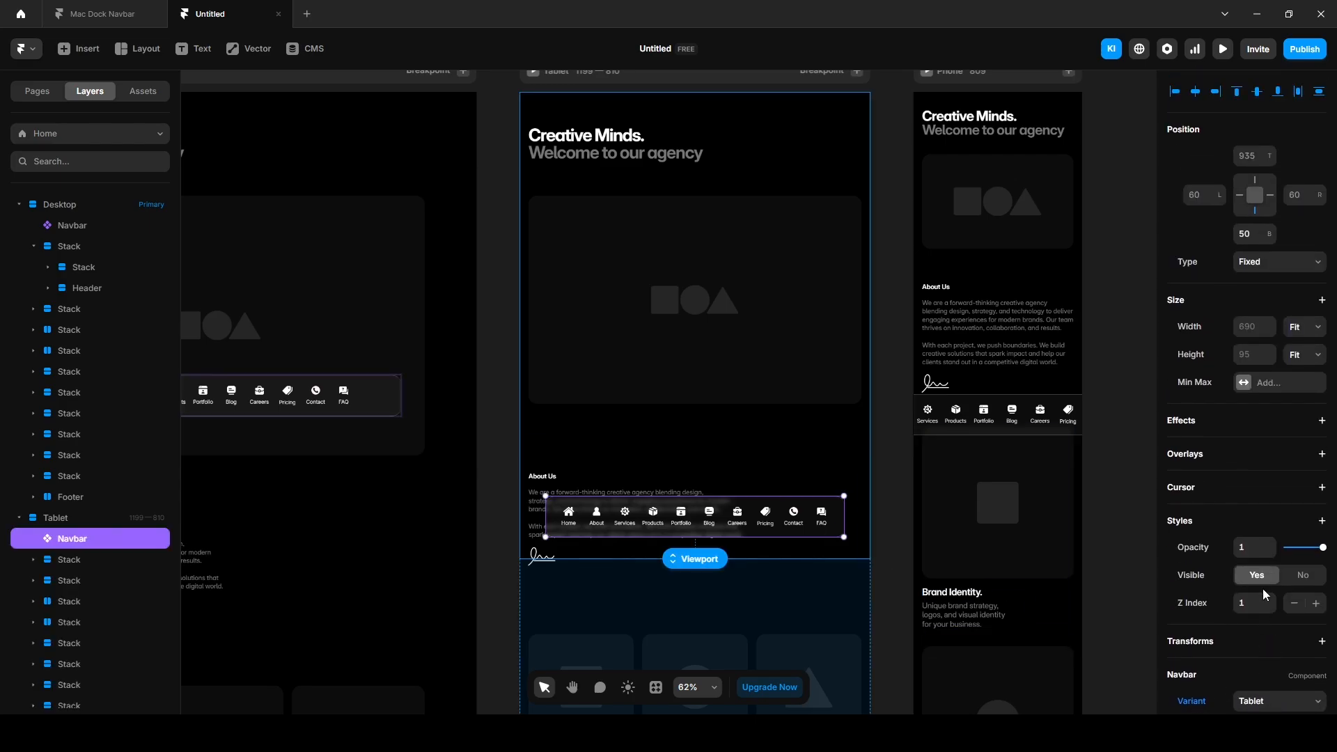
pyautogui.click(492, 287)
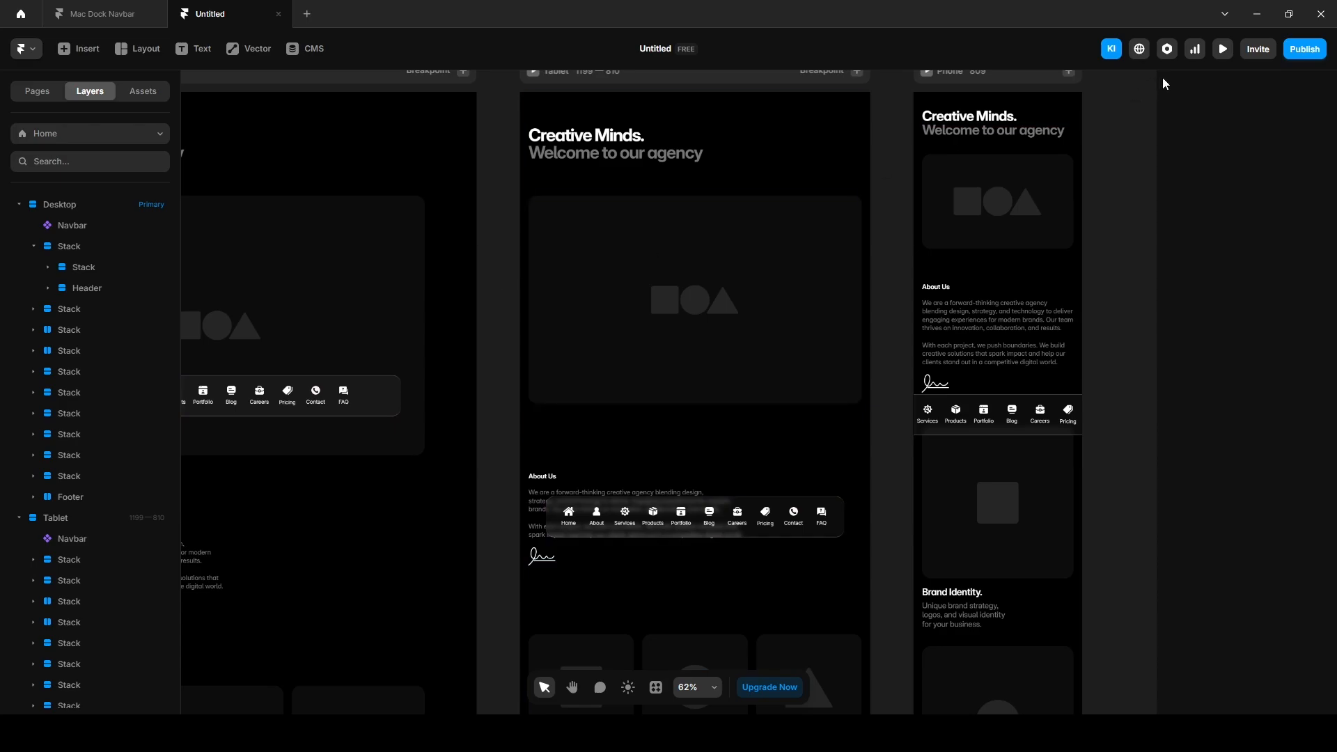
# Preview the Home page at the Tablet breakpoint, stretch the preview wider to test the navbar, and close the preview.
pyautogui.click(1223, 48)
pyautogui.click(607, 51)
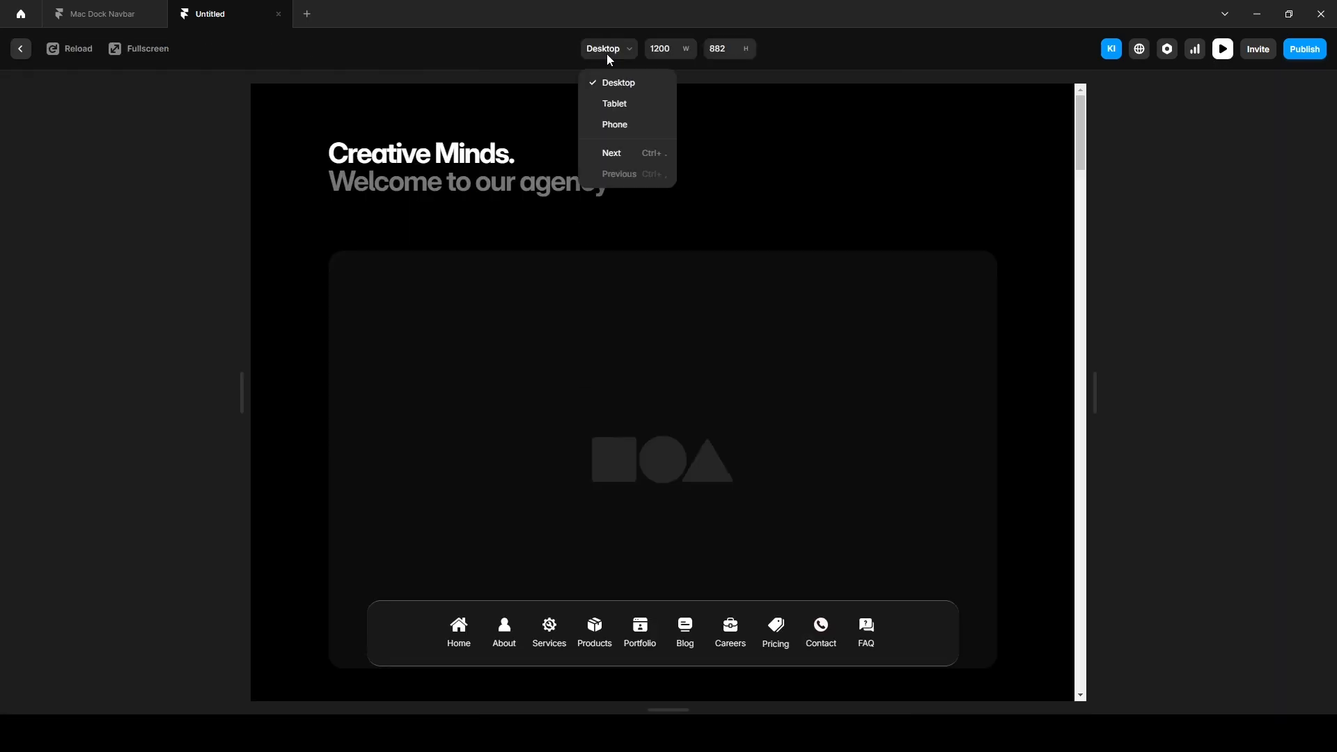
pyautogui.click(610, 102)
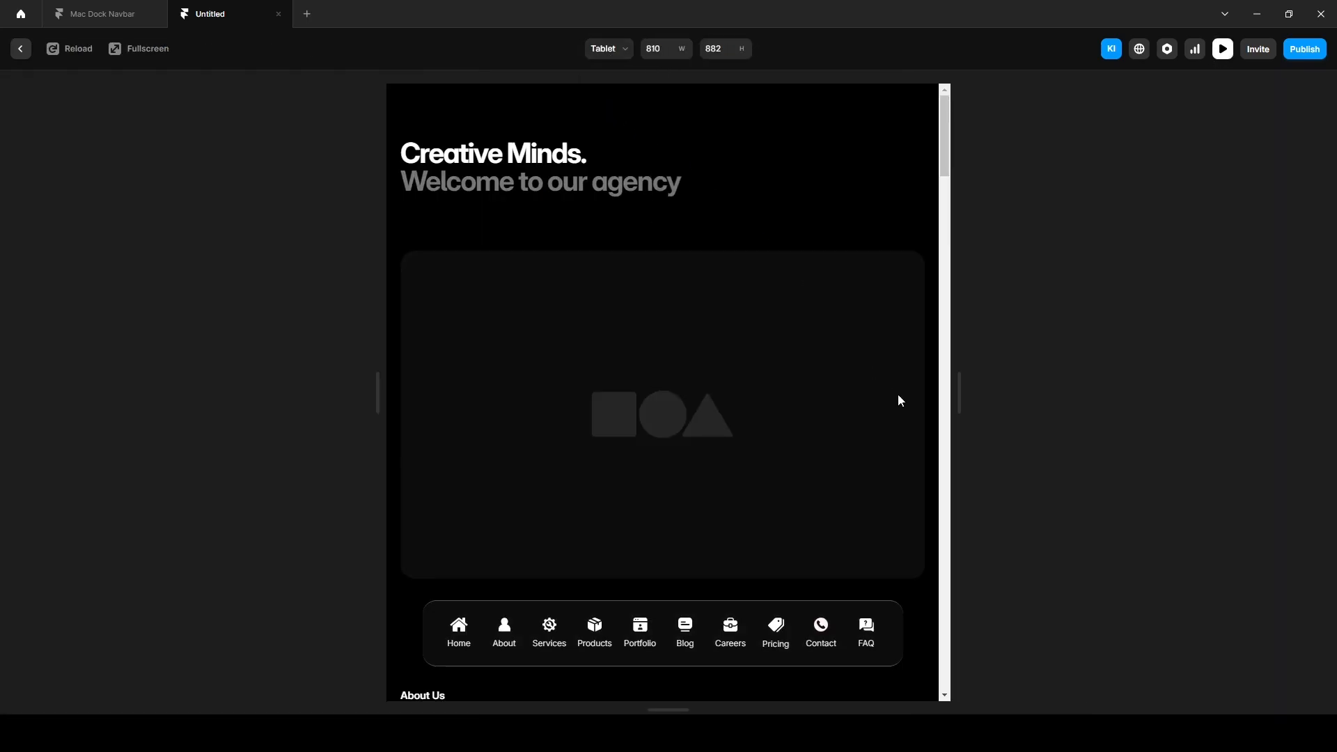
pyautogui.moveTo(960, 393); pyautogui.dragTo(1036, 408)
pyautogui.click(21, 56)
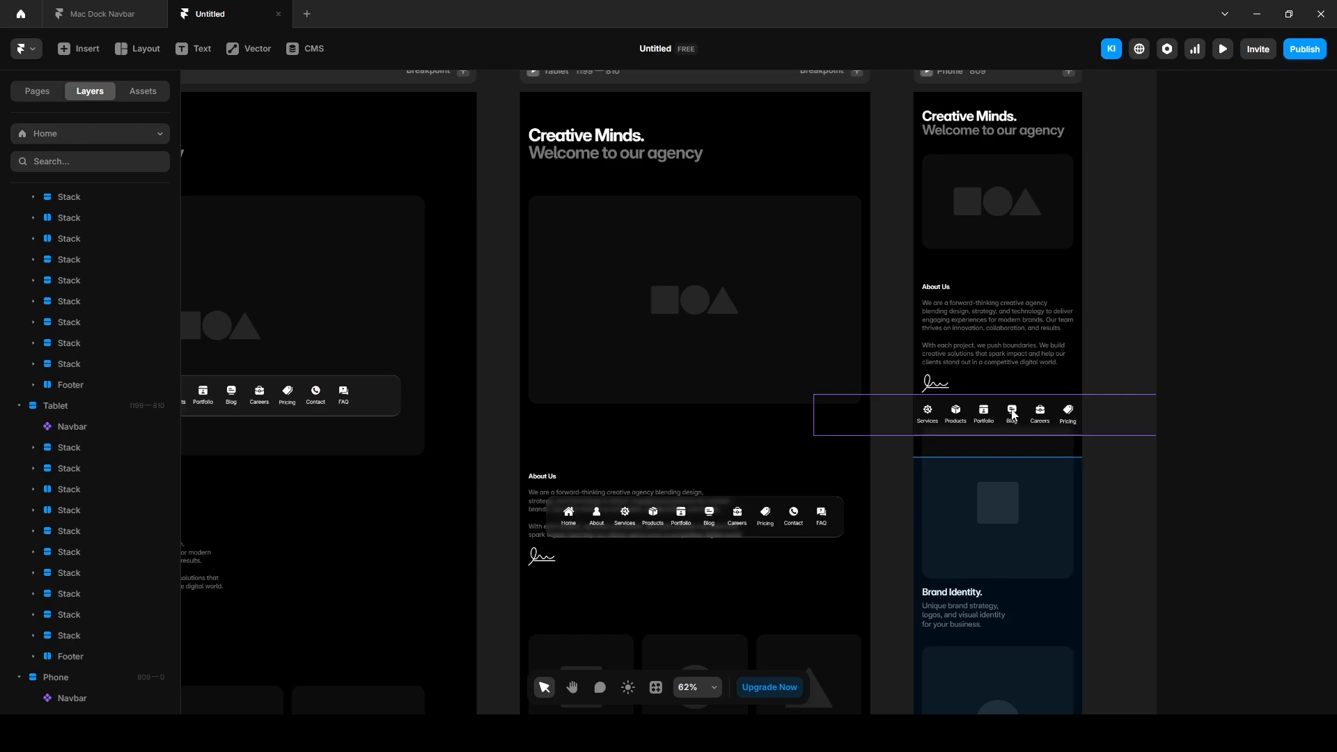
# Open the Navbar component from the Phone breakpoint and set the Phone variant's width to 350.
pyautogui.doubleClick(1013, 414)
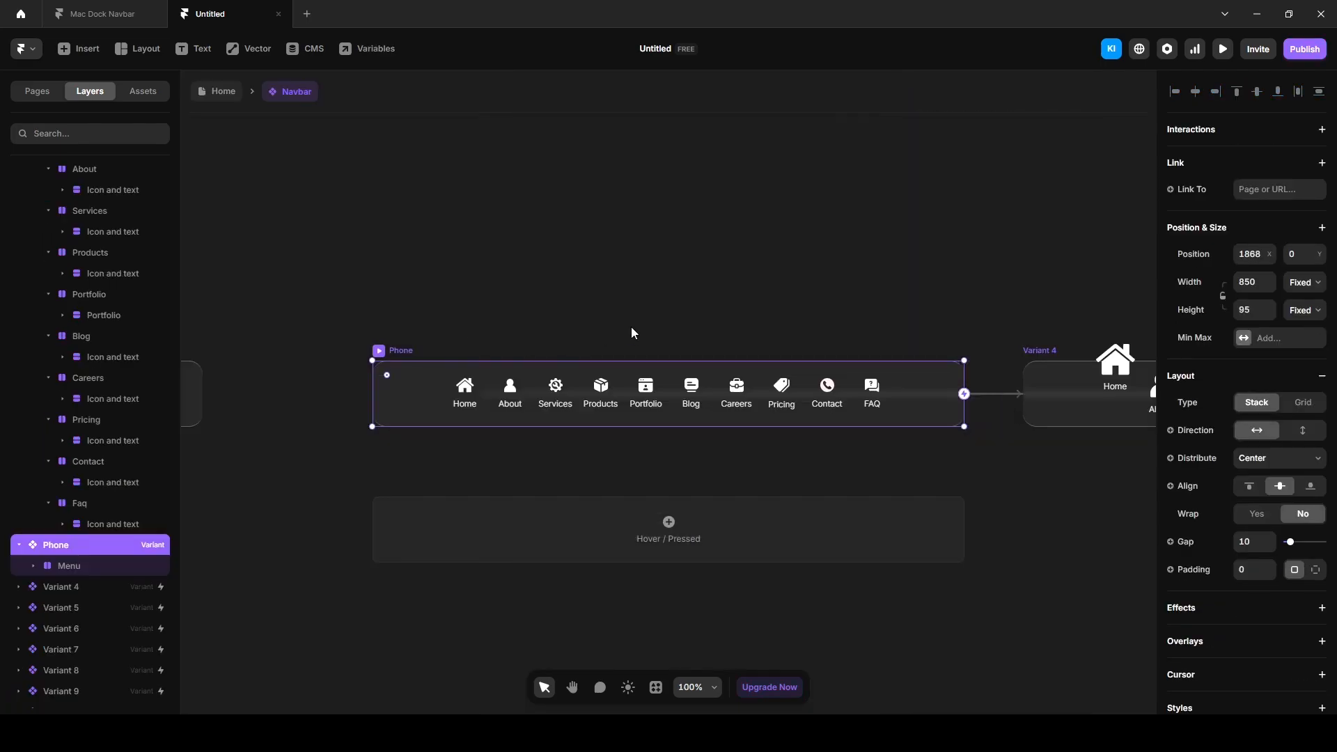
pyautogui.click(1240, 278)
pyautogui.write('350')
pyautogui.press('Return')
pyautogui.scroll(-2, 123, 584)
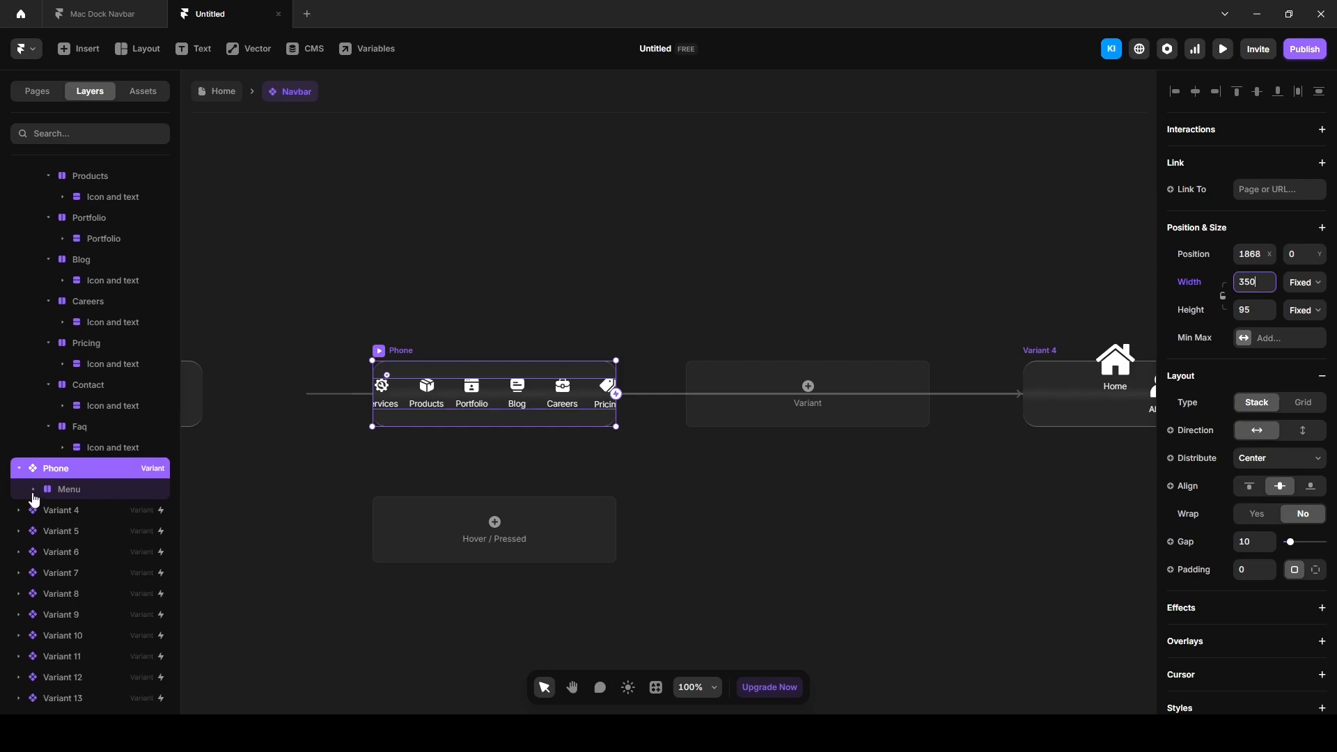
# Expand the Phone variant's menu and check the interactions of its Home, About, Services and Products items.
pyautogui.click(34, 490)
pyautogui.scroll(-2, 33, 535)
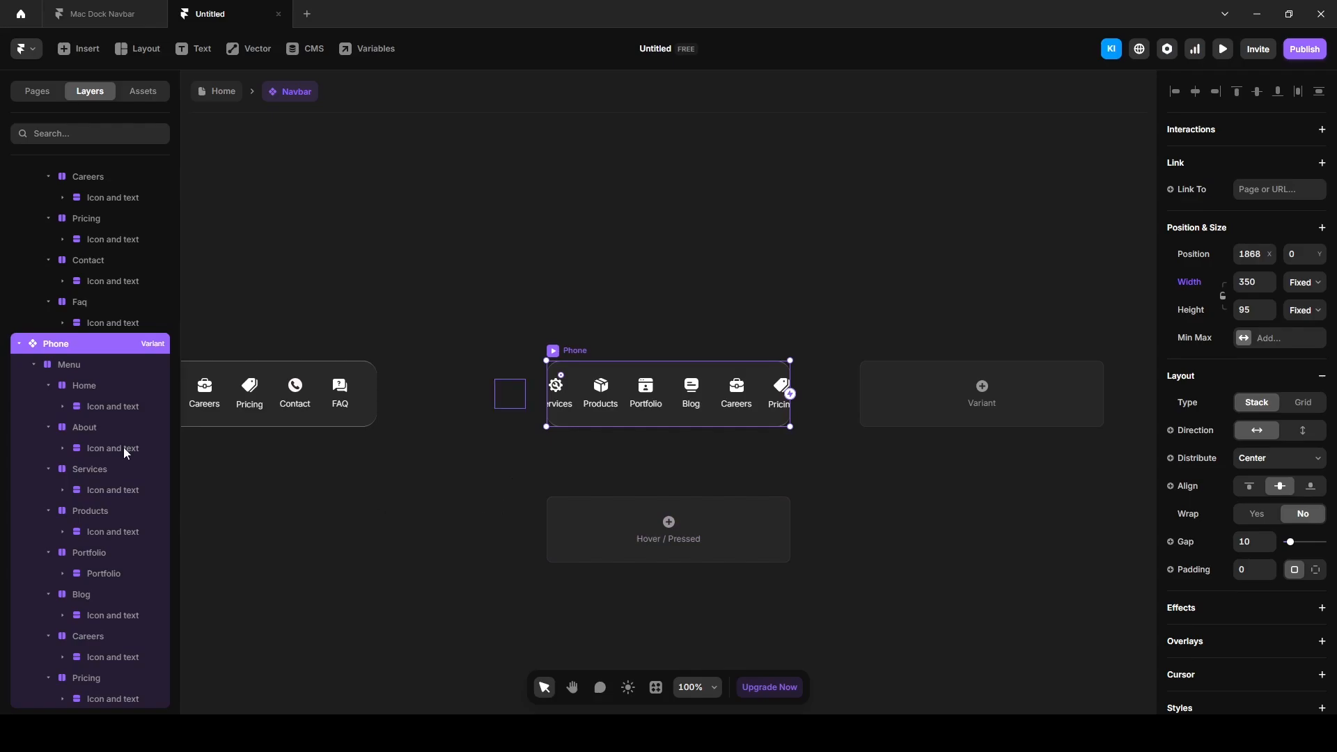
pyautogui.click(92, 384)
pyautogui.click(79, 431)
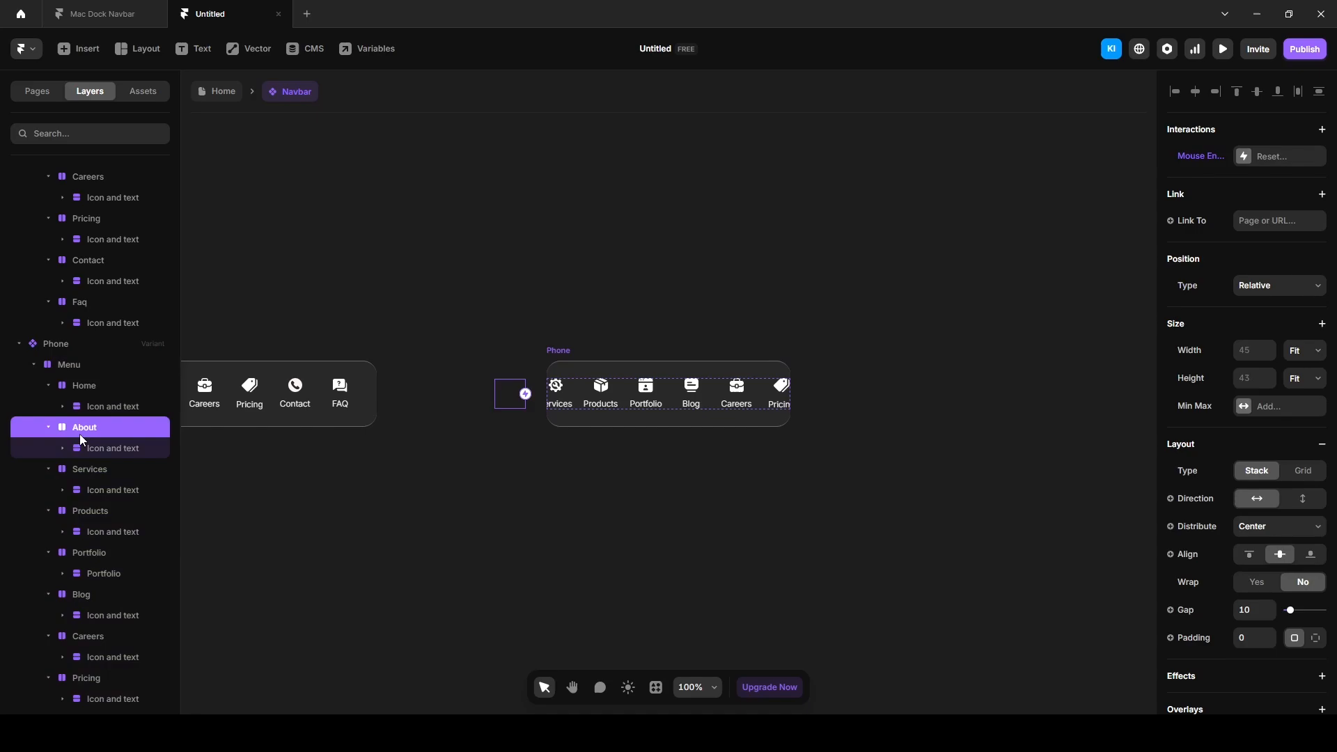
pyautogui.click(84, 471)
pyautogui.click(88, 512)
pyautogui.scroll(-3, 92, 509)
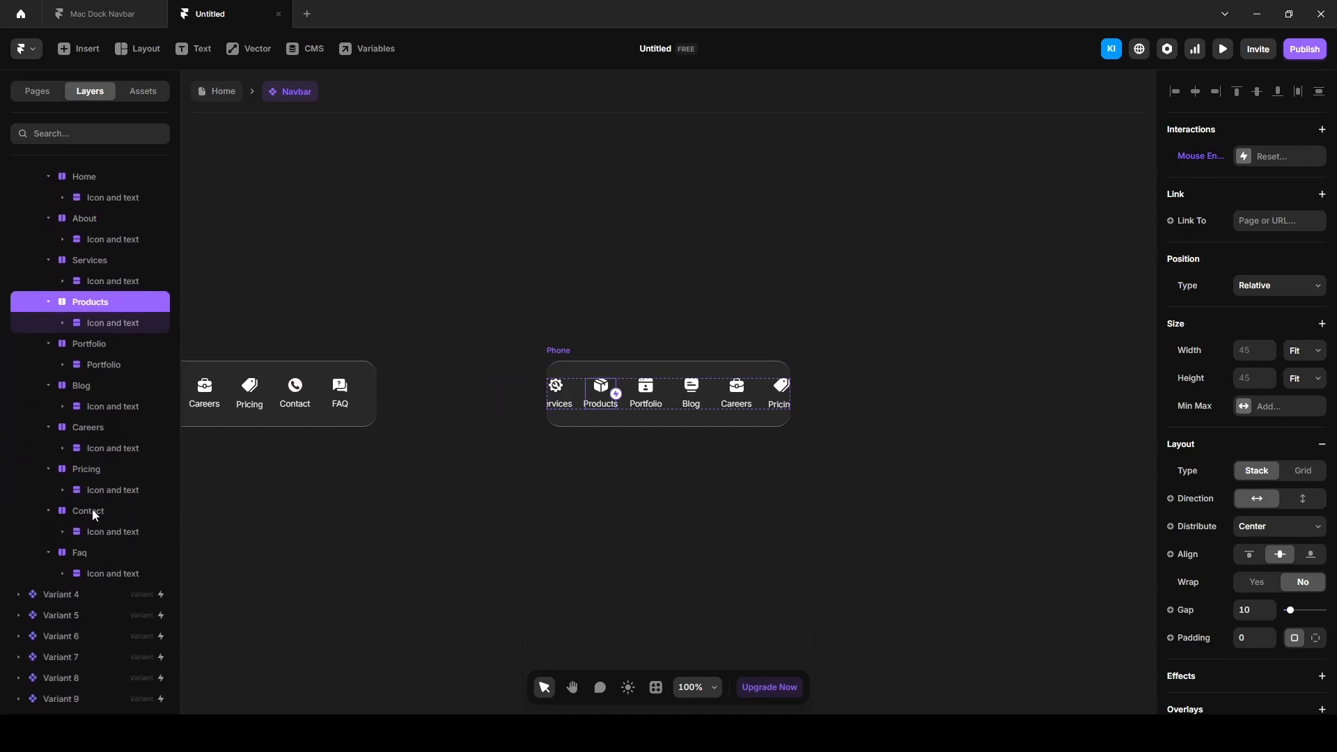
# Hide the Portfolio and Blog items in the Phone variant by setting their visibility to No.
pyautogui.click(95, 344)
pyautogui.scroll(-2, 1233, 548)
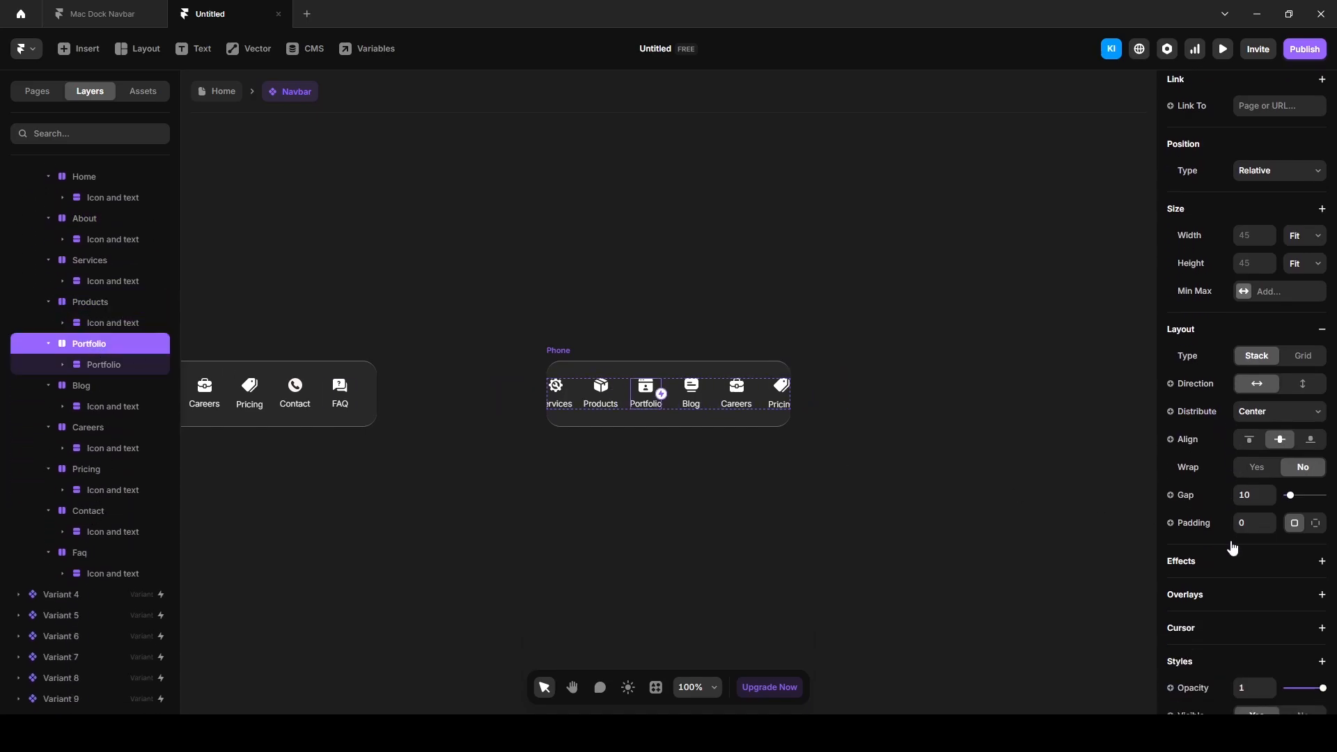
pyautogui.scroll(-3, 1231, 547)
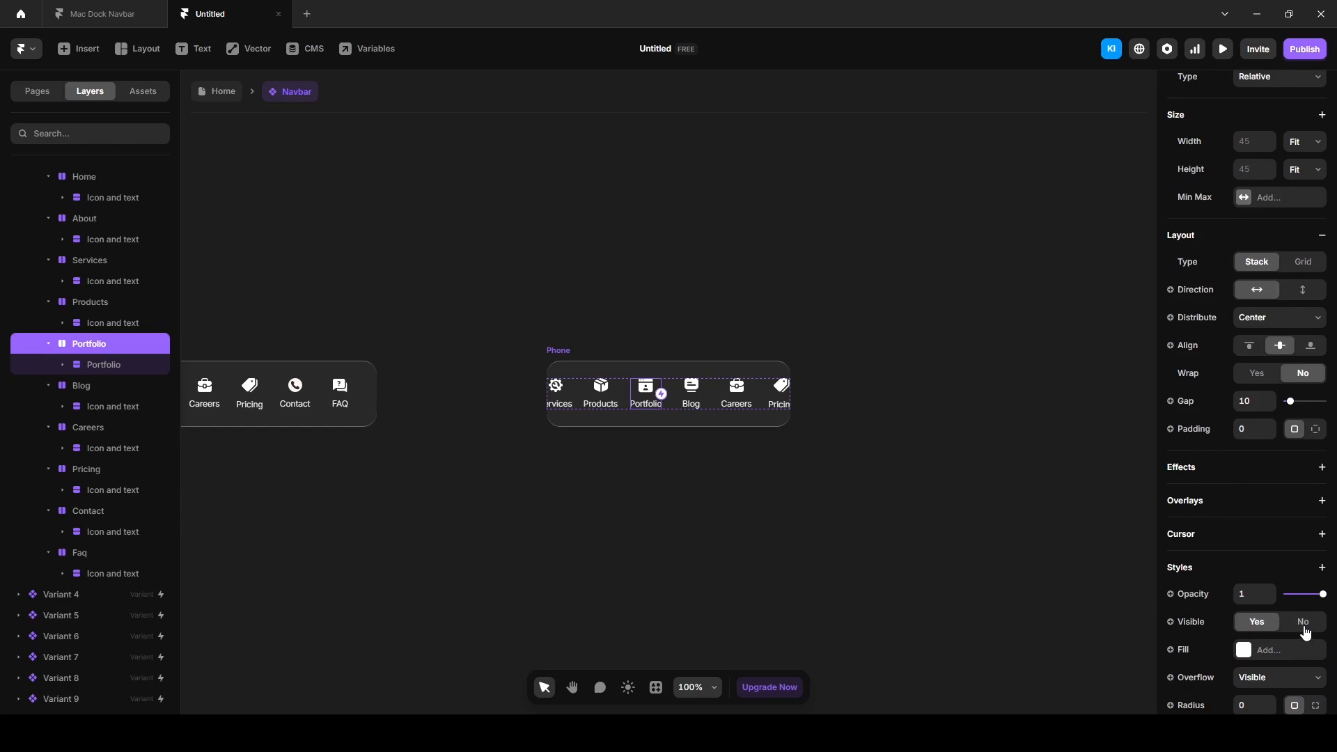
pyautogui.click(1304, 622)
pyautogui.scroll(-2, 1257, 597)
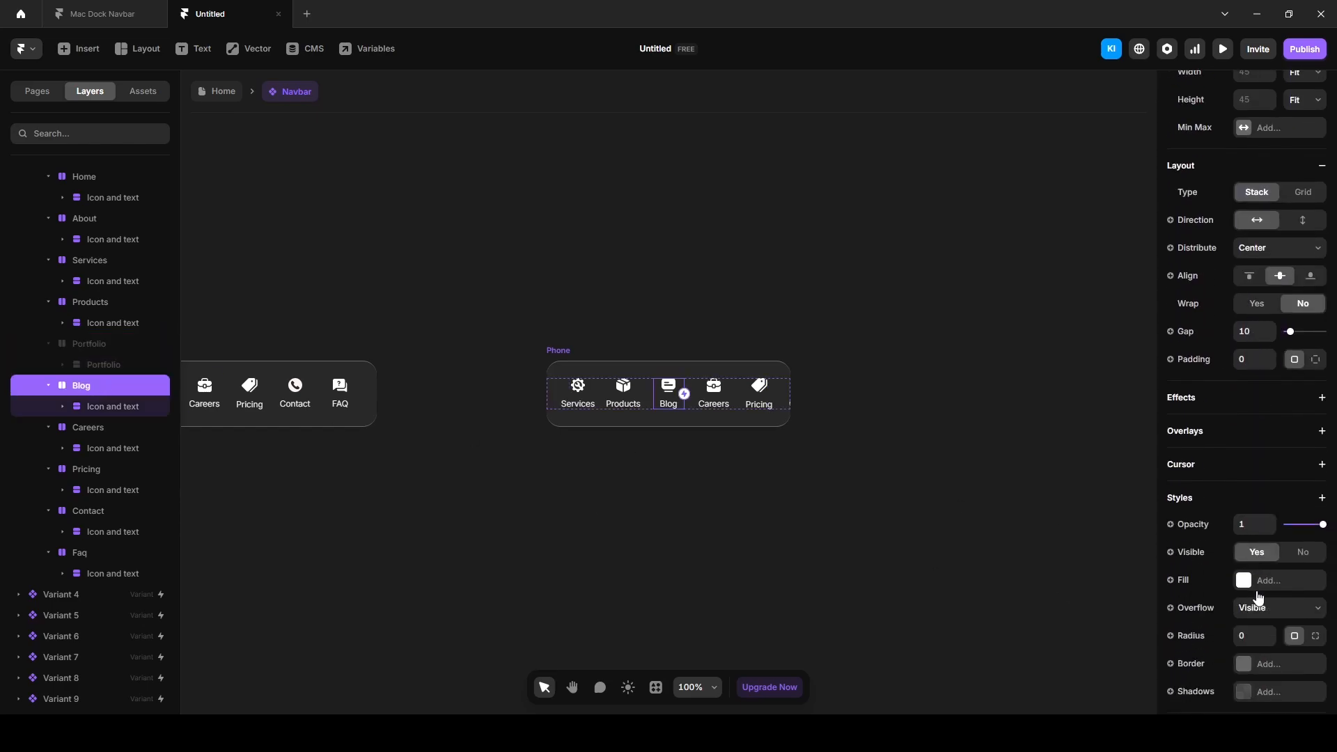
pyautogui.click(1302, 552)
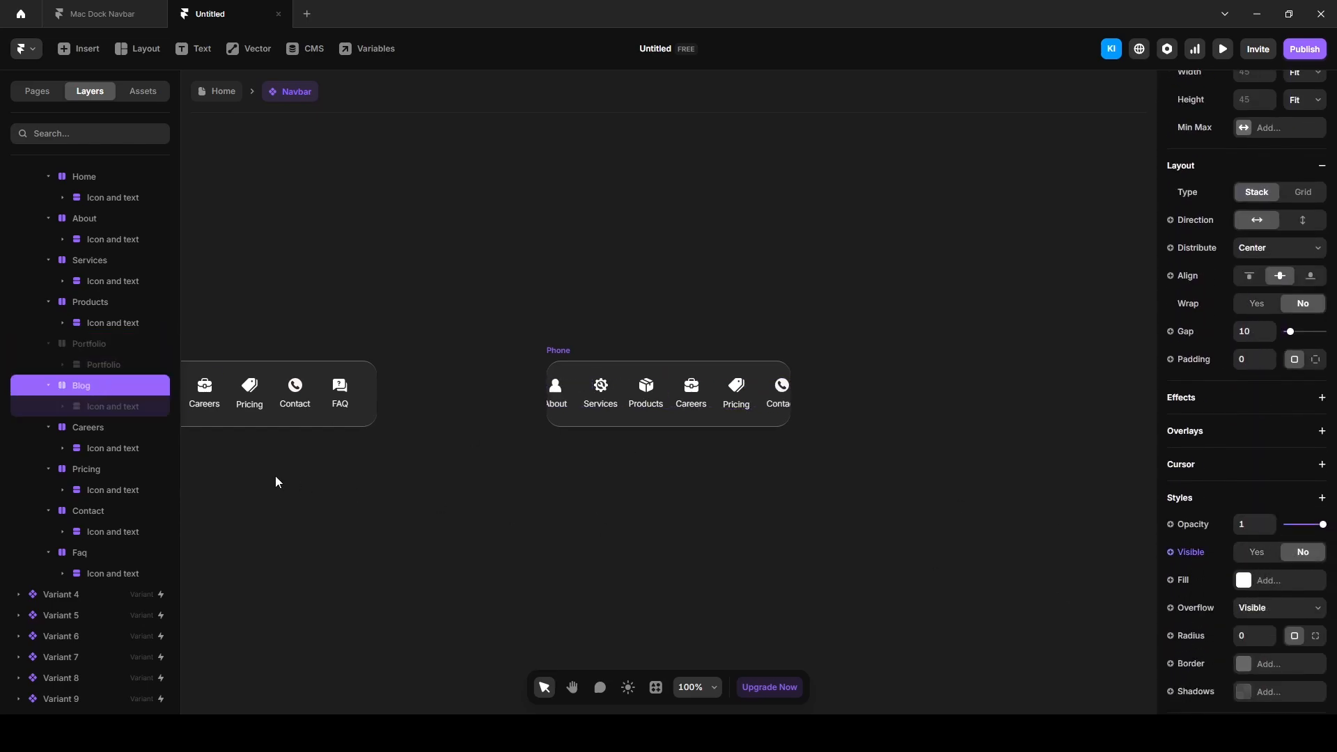
# Hide the Careers, Pricing, Contact and Faq items in the Phone variant.
pyautogui.click(90, 428)
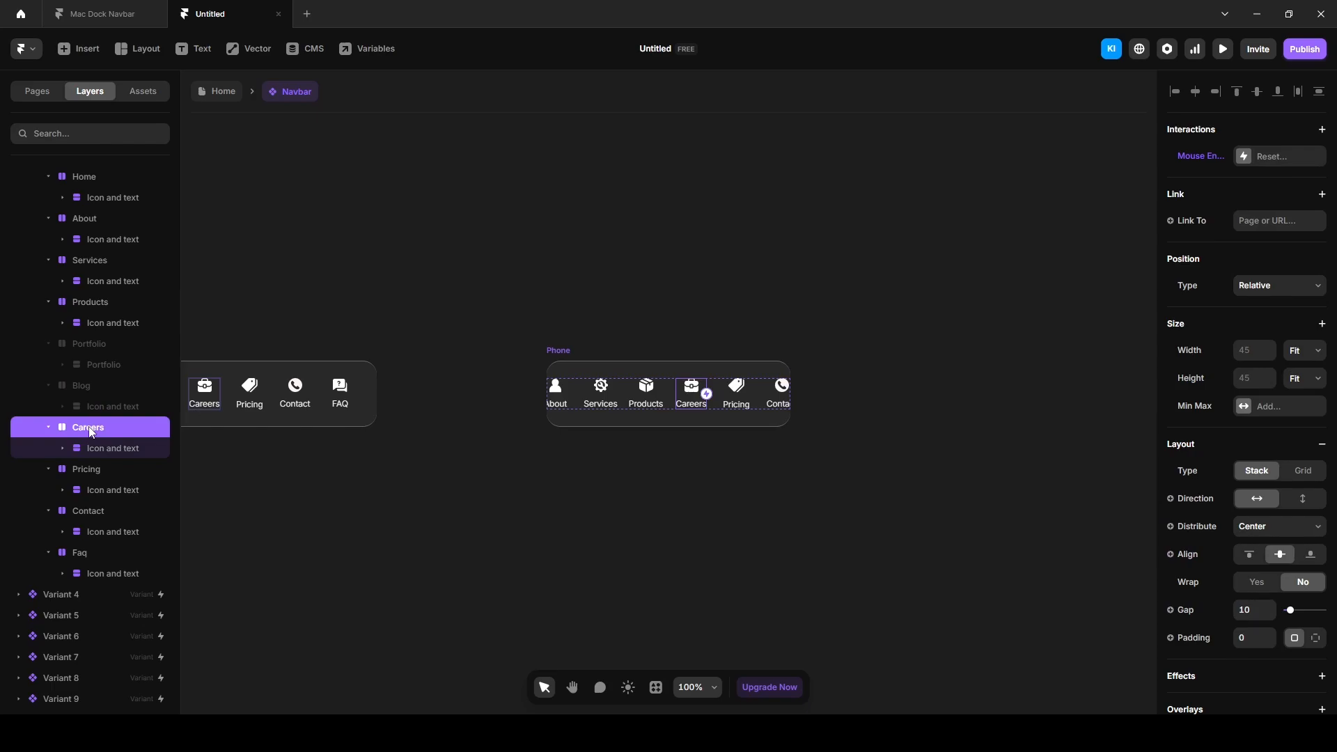
pyautogui.press('Delete')
pyautogui.click(92, 467)
pyautogui.press('Delete')
pyautogui.click(99, 508)
pyautogui.press('Delete')
pyautogui.click(100, 548)
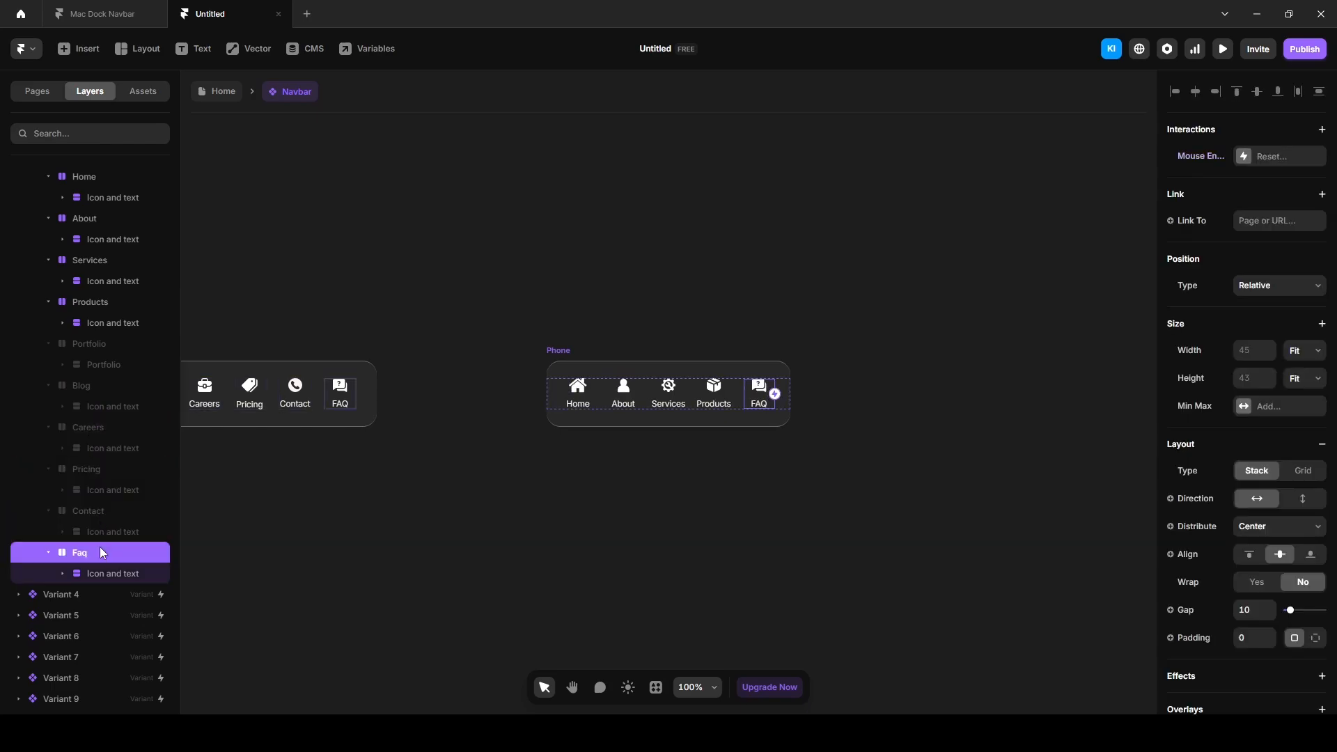
pyautogui.press('Delete')
pyautogui.click(248, 128)
# Return to the Home page and test the navbar in a widened Phone preview and a Desktop preview narrowed to 320.
pyautogui.click(218, 91)
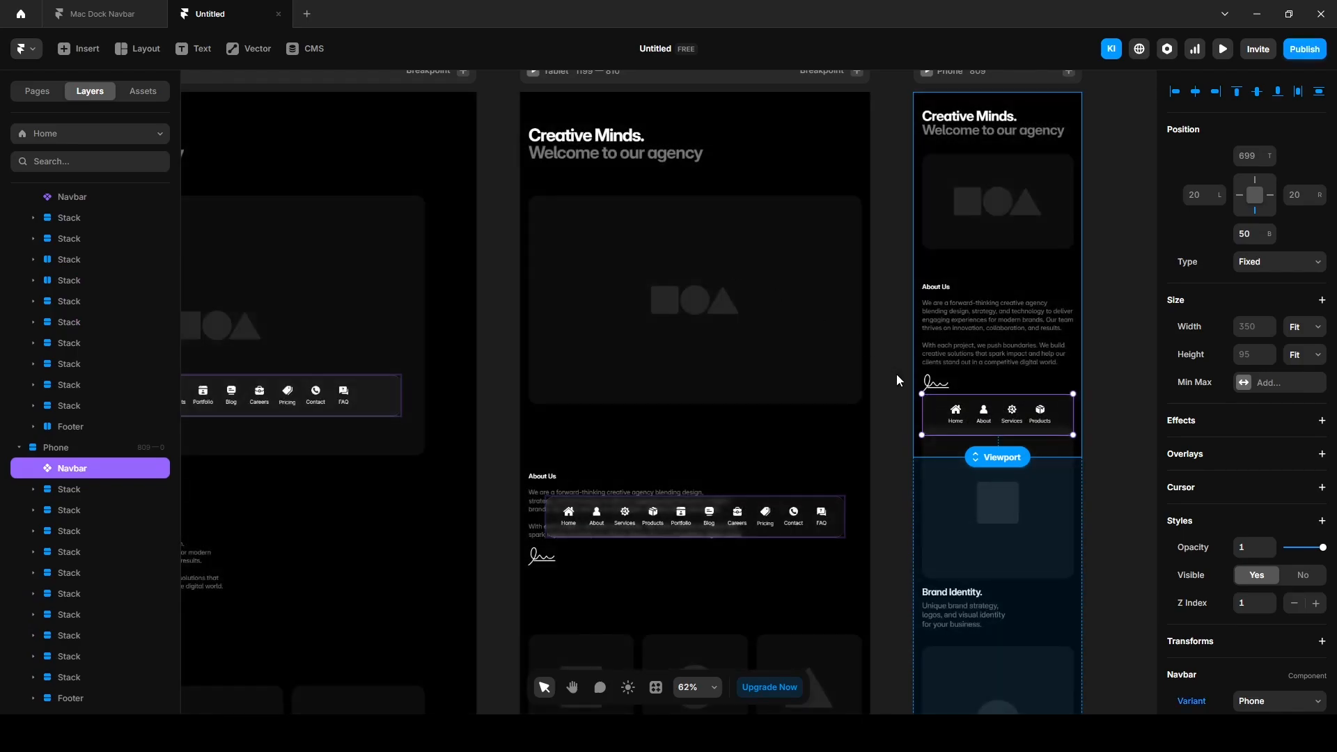
pyautogui.click(1224, 50)
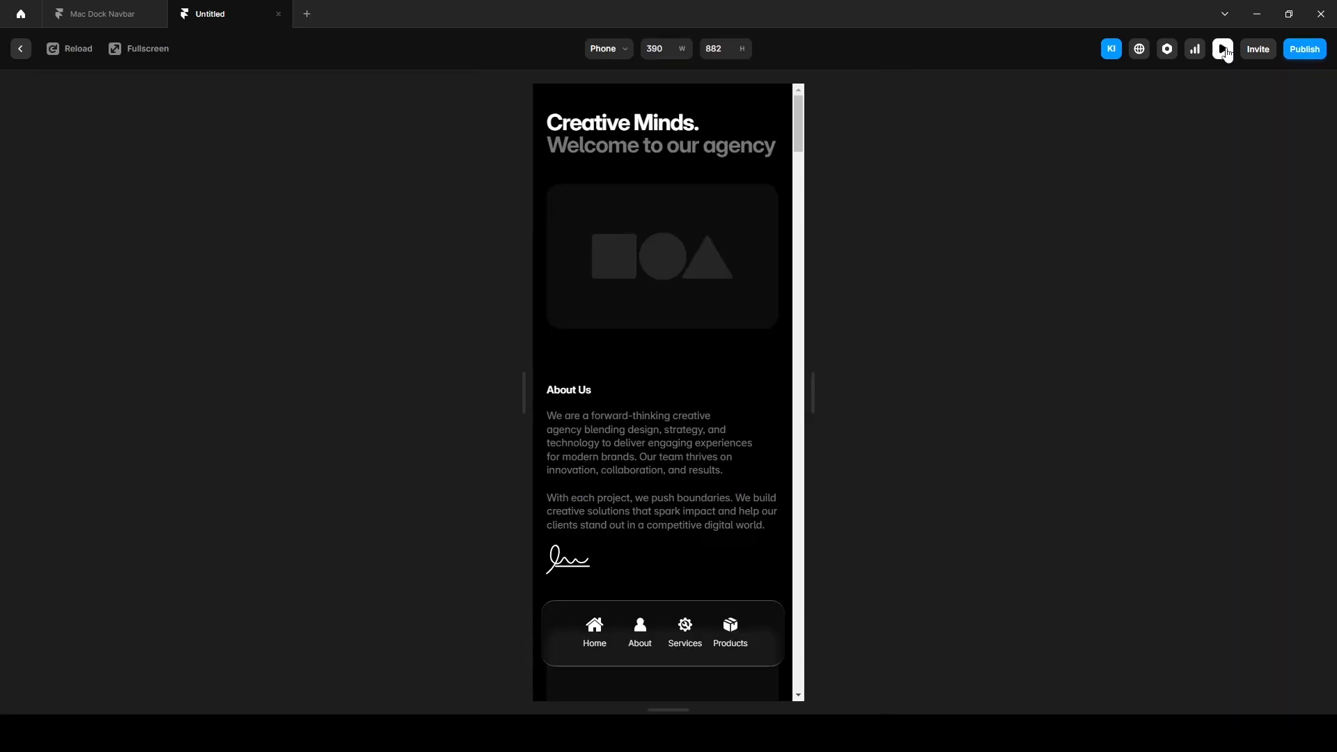
pyautogui.moveTo(816, 400); pyautogui.dragTo(842, 461)
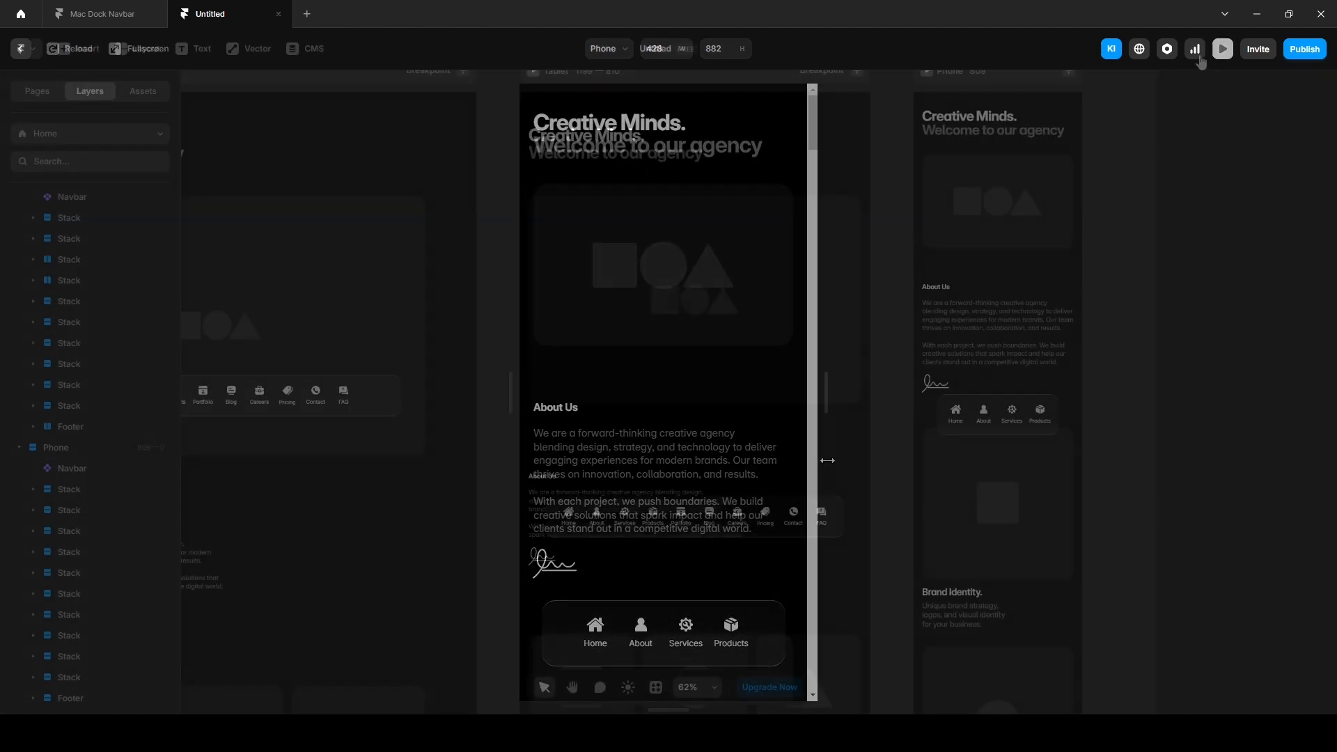
pyautogui.click(1223, 49)
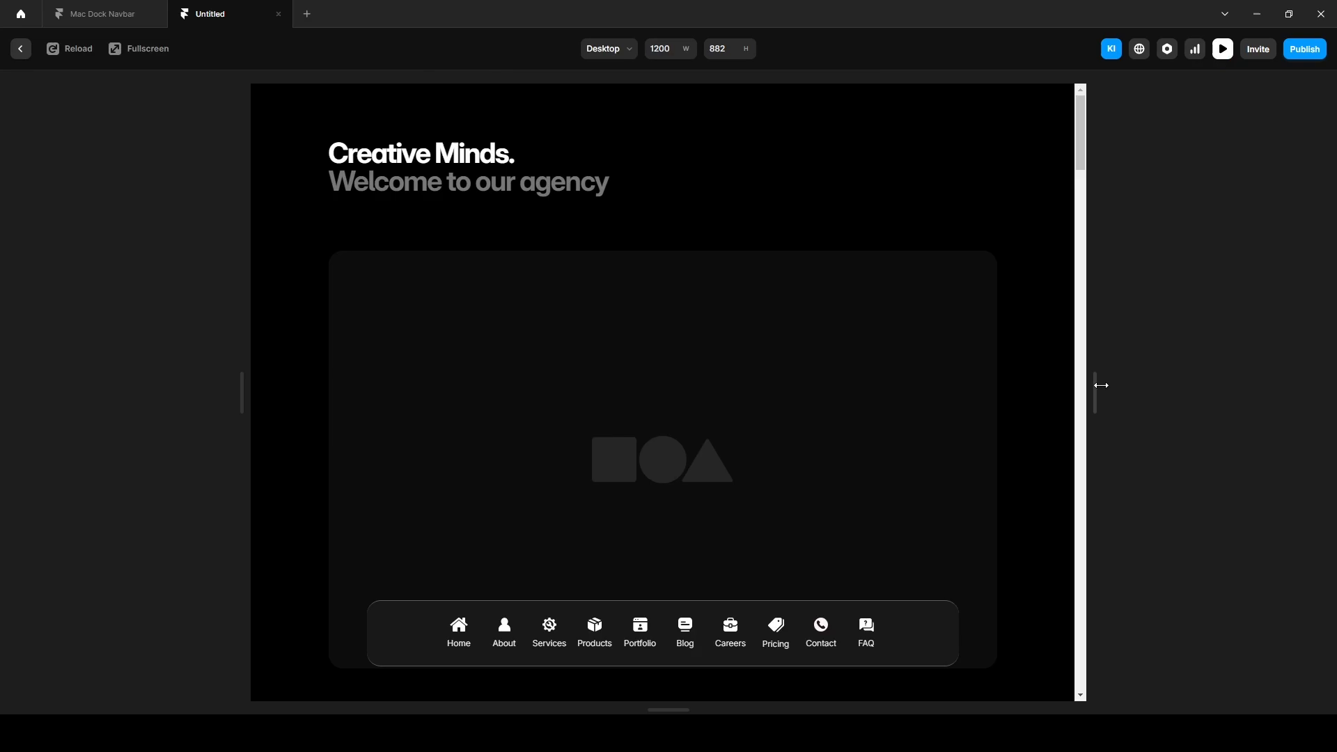
pyautogui.moveTo(1102, 385); pyautogui.dragTo(788, 409)
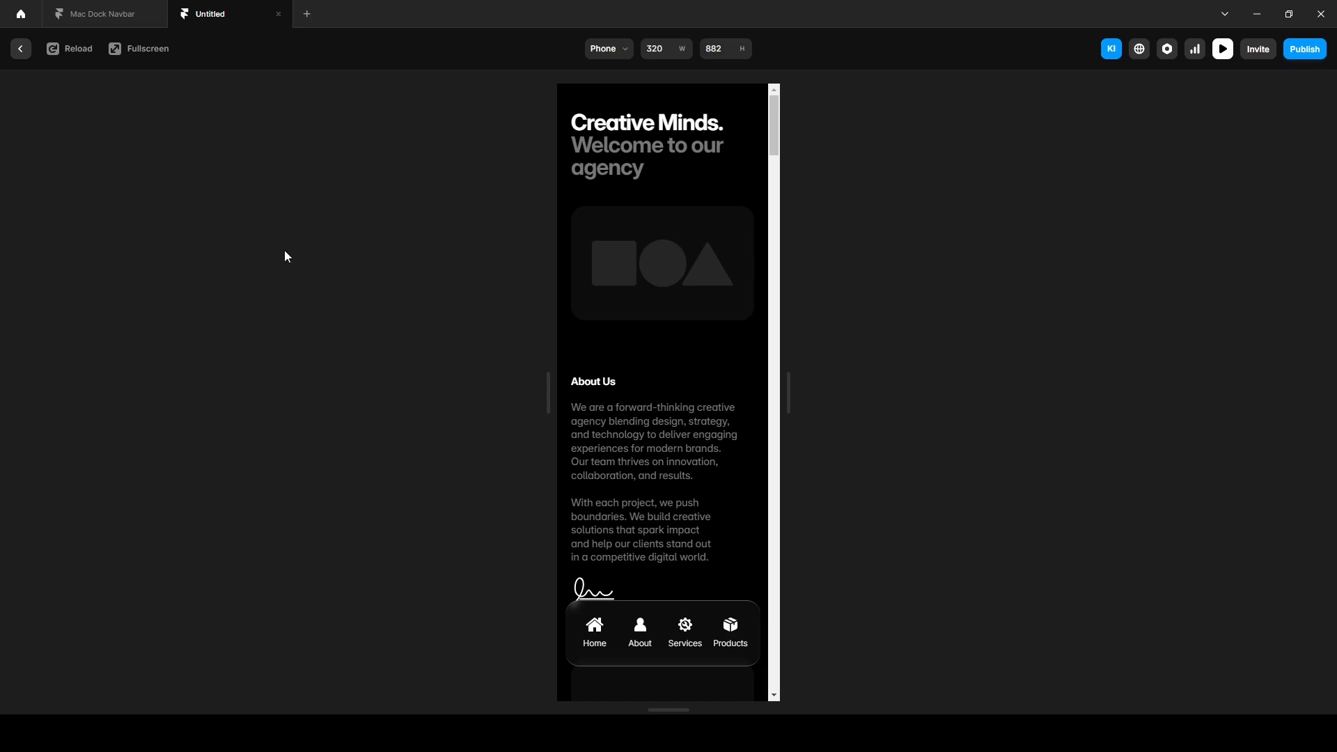
# Switch to the Mac Dock Navbar project, narrow its Desktop preview to a width of 320, and close the preview.
pyautogui.click(92, 14)
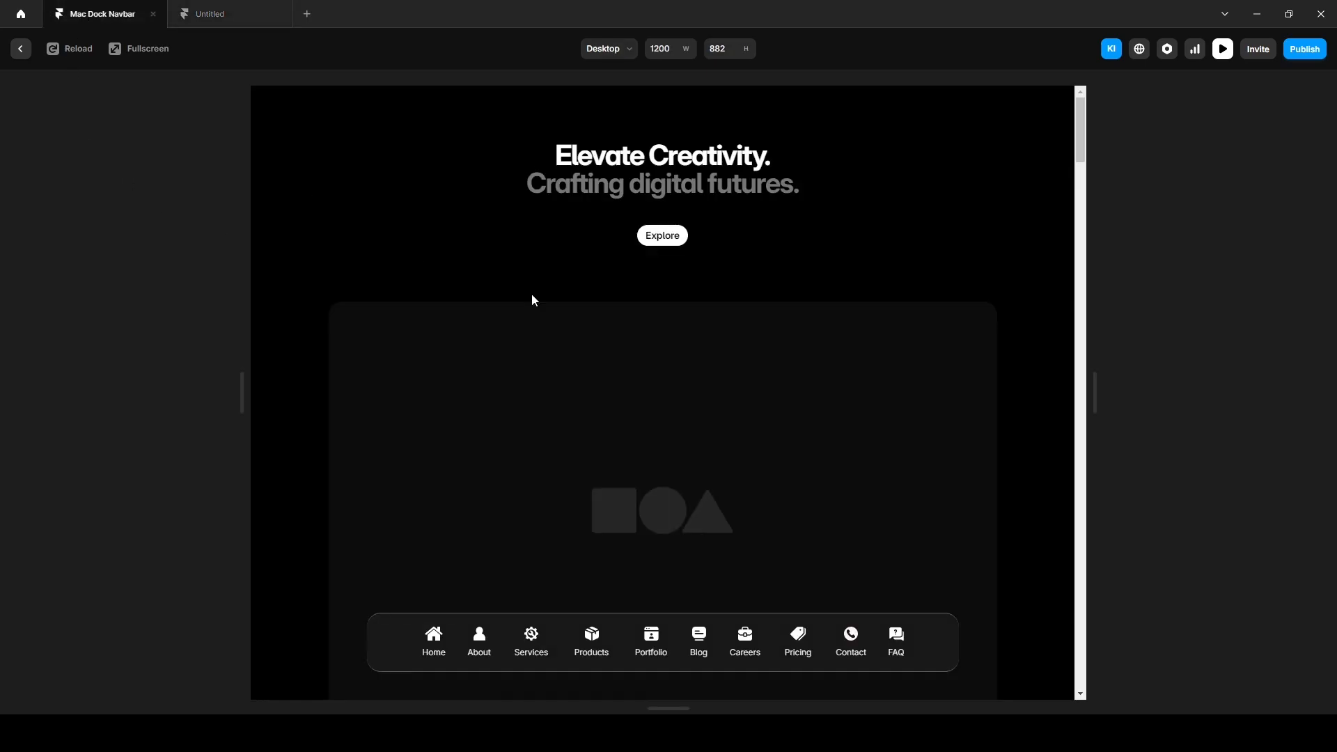
pyautogui.moveTo(1099, 383); pyautogui.dragTo(770, 396)
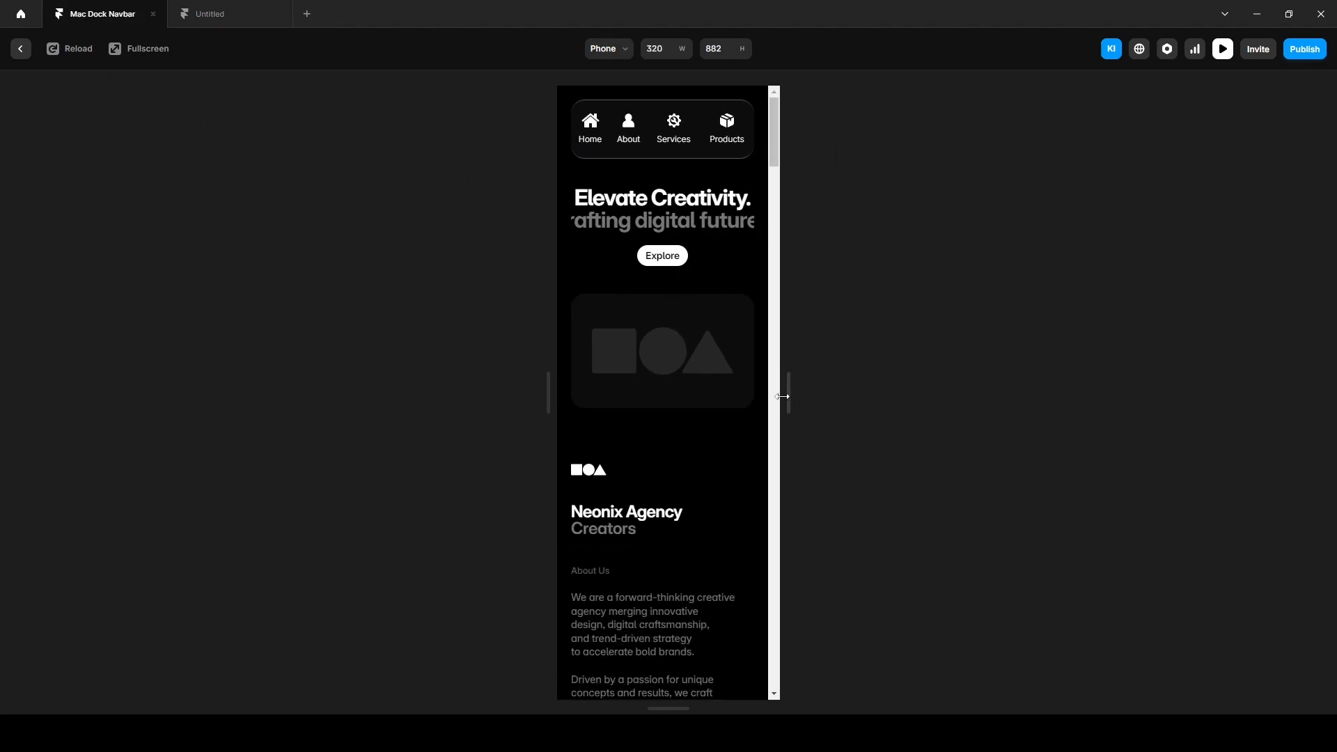
pyautogui.press('Escape')
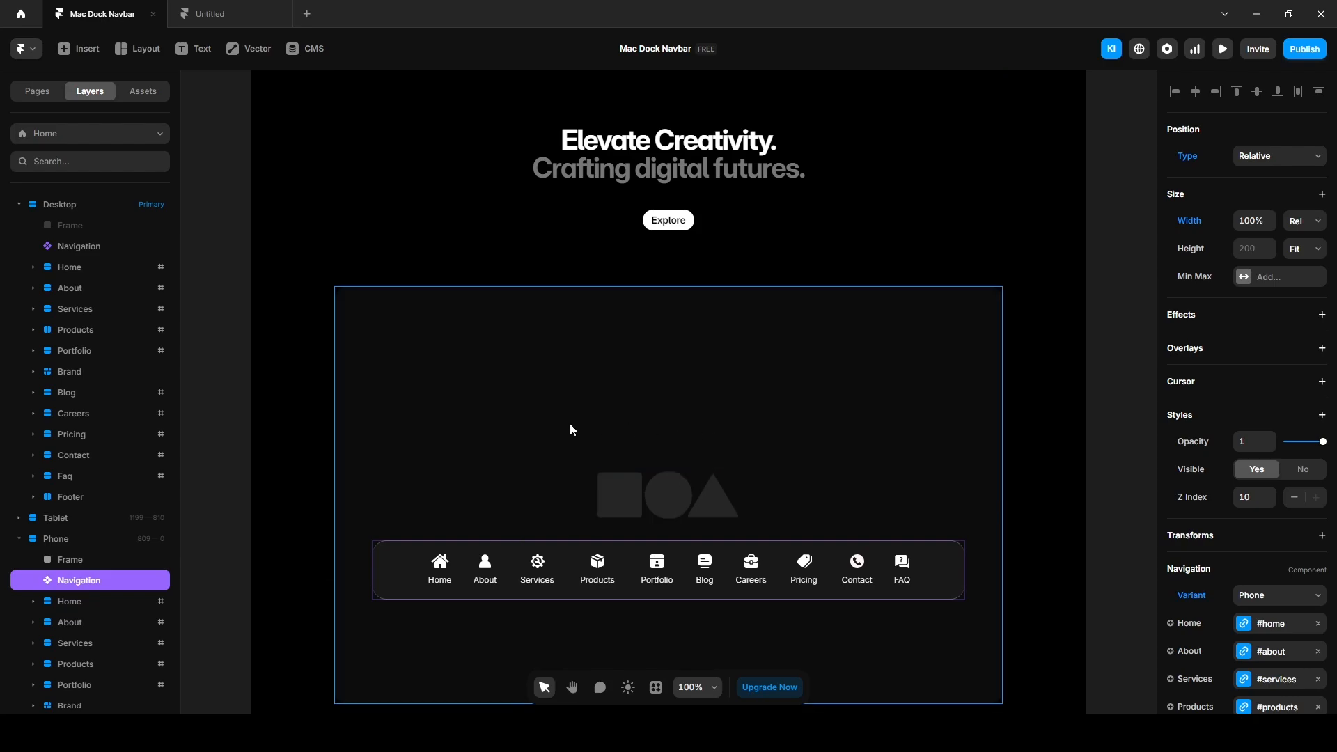
# Inspect the finished project's Phone navigation on the canvas and test it in a Phone preview by changing the preview width.
pyautogui.scroll(-10, 549, 429)
pyautogui.click(915, 343)
pyautogui.scroll(10, 915, 341)
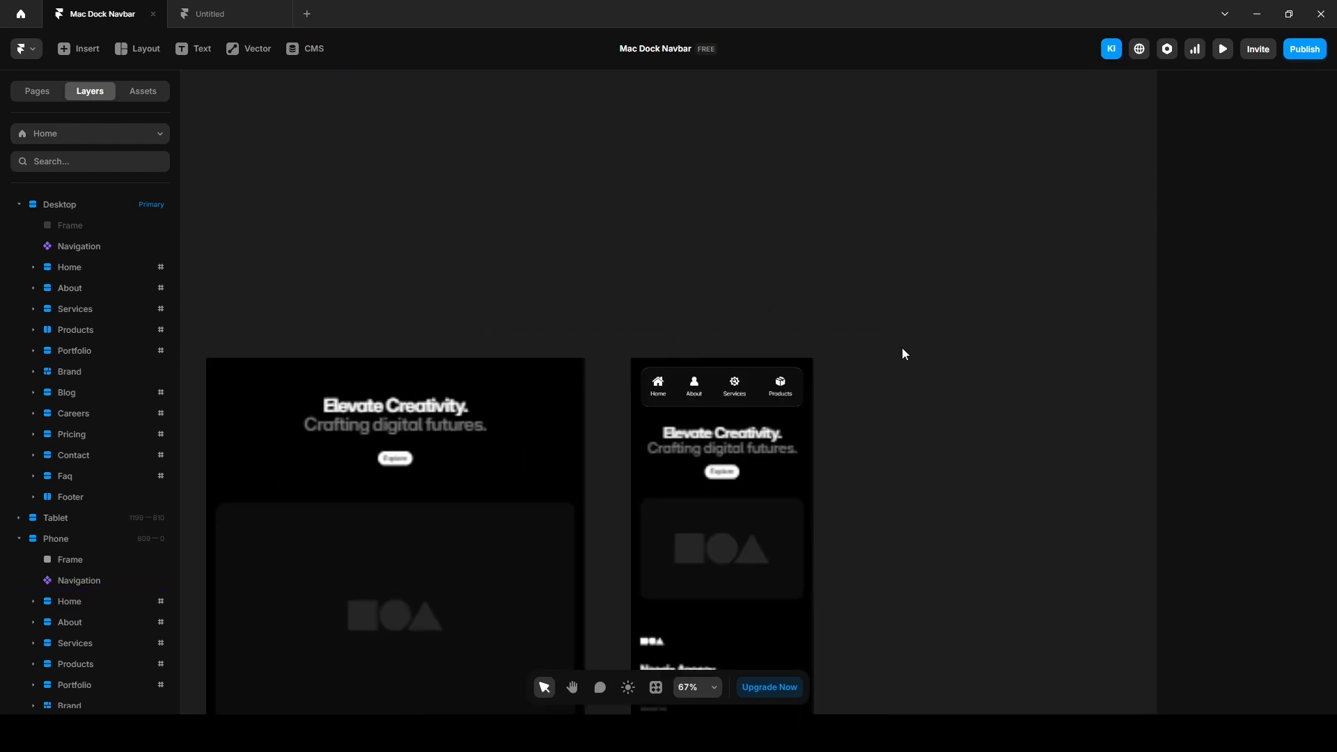
pyautogui.click(800, 433)
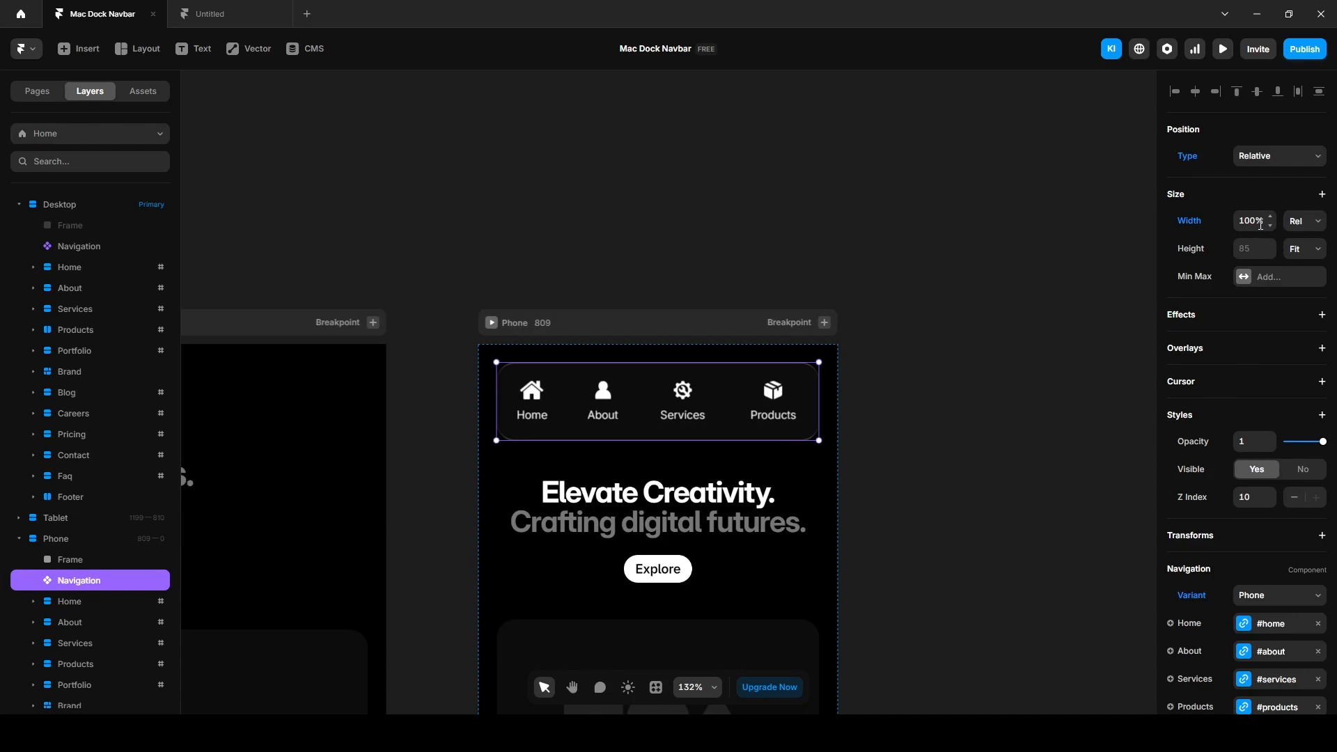
pyautogui.click(1224, 48)
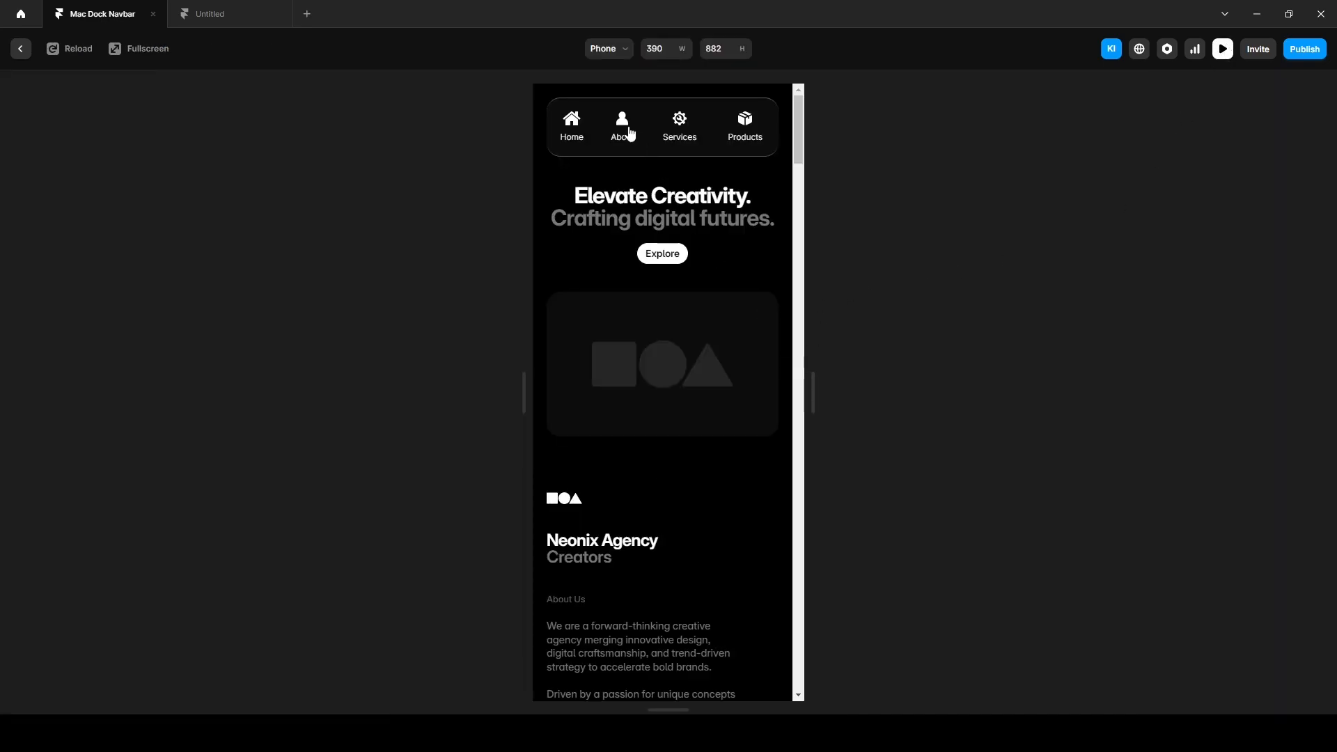
pyautogui.moveTo(811, 395); pyautogui.dragTo(783, 411)
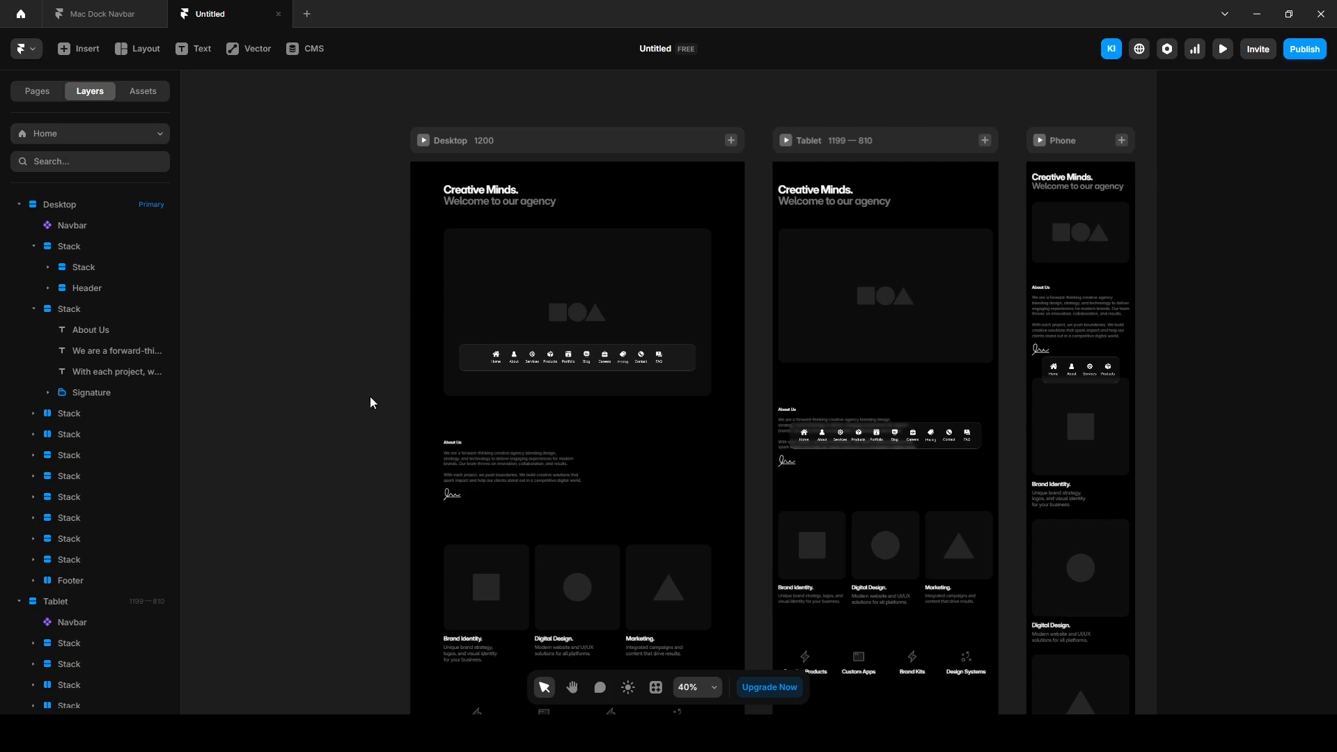
# Test the finished Mac Dock Navbar's About, Services and Products links in its Desktop preview.
pyautogui.click(105, 16)
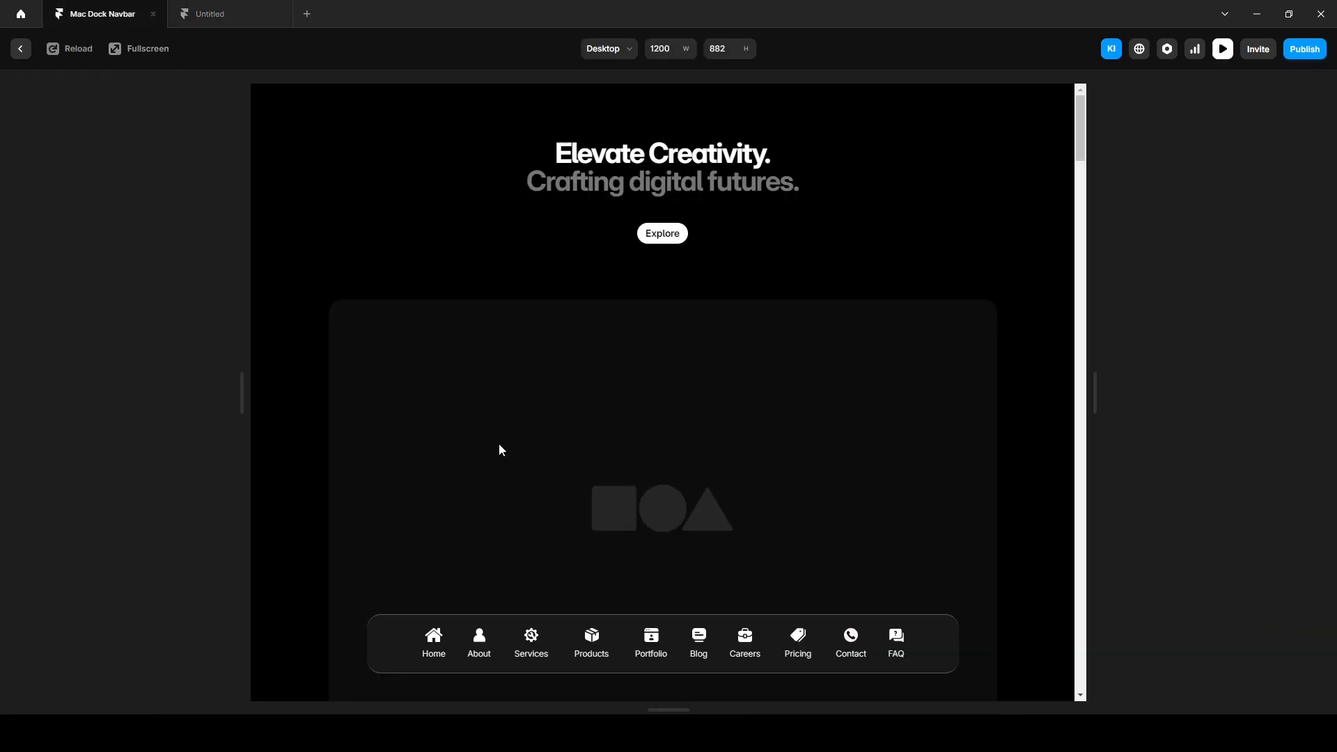
pyautogui.click(486, 642)
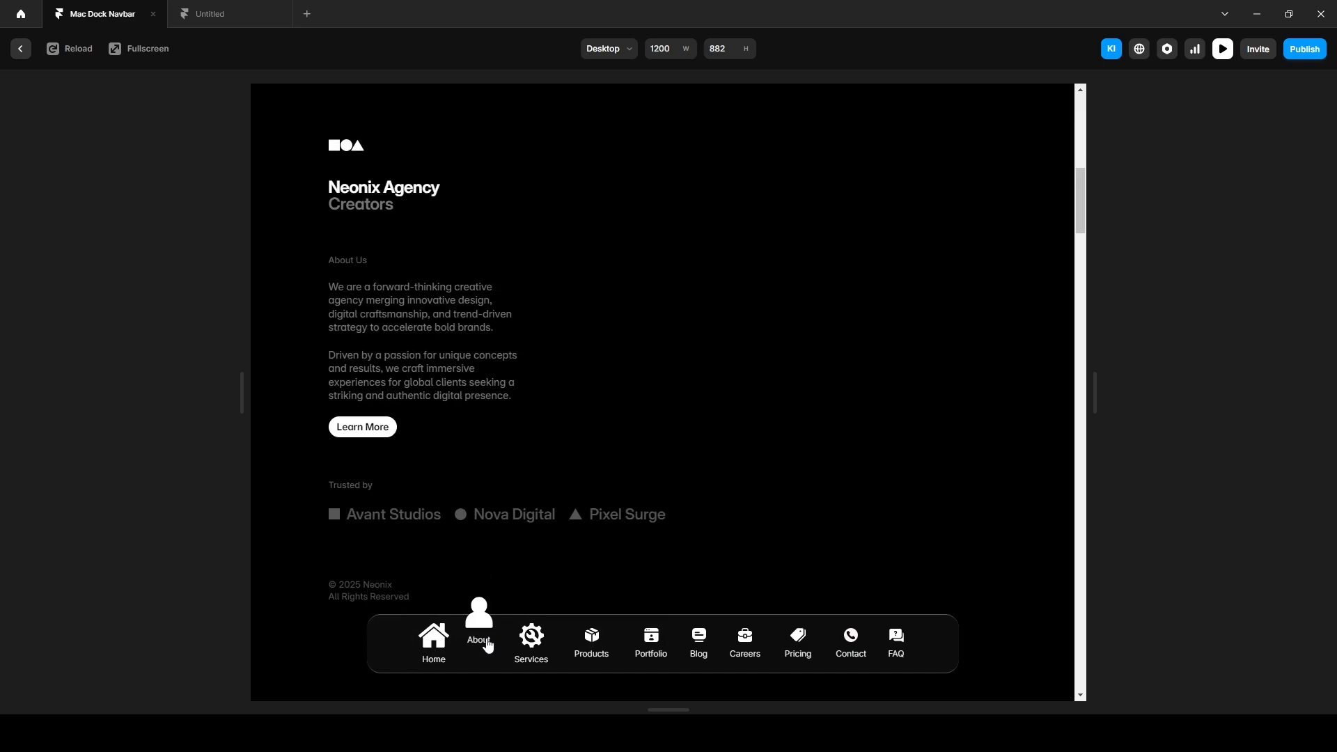
pyautogui.click(542, 642)
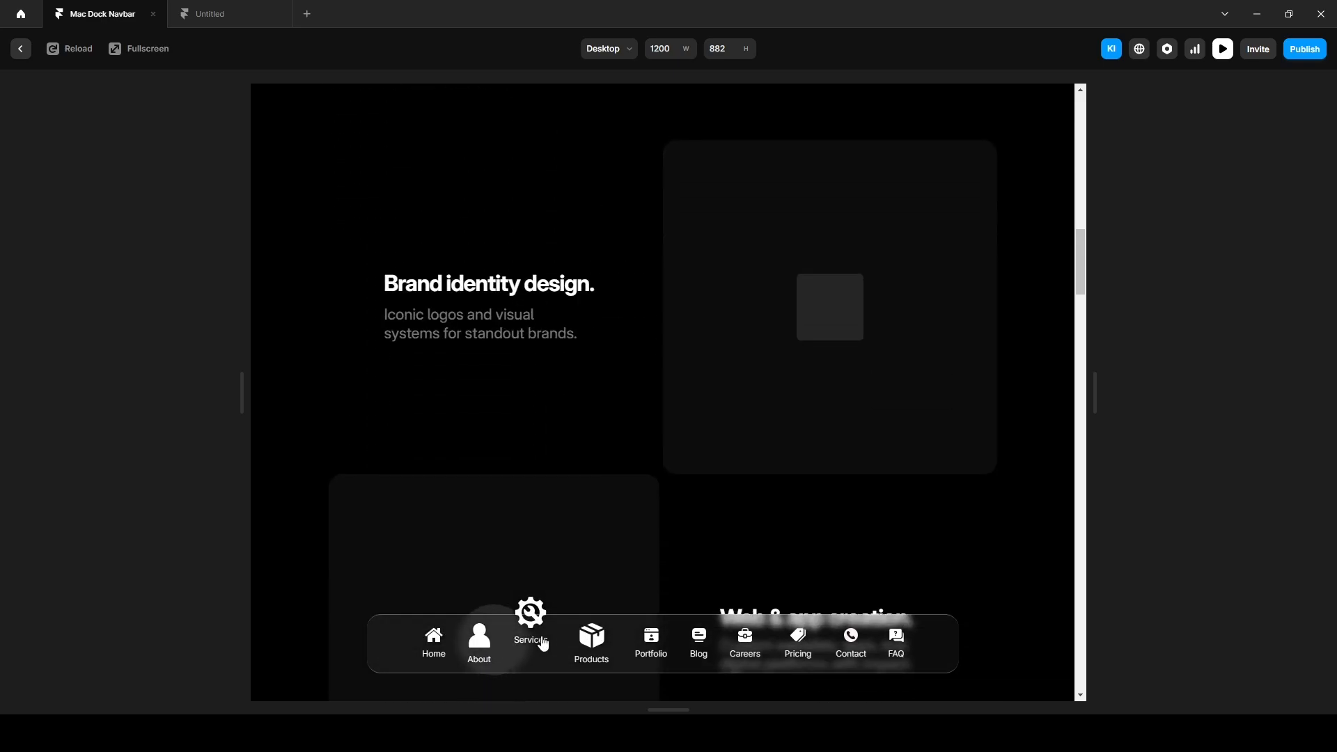
pyautogui.click(585, 646)
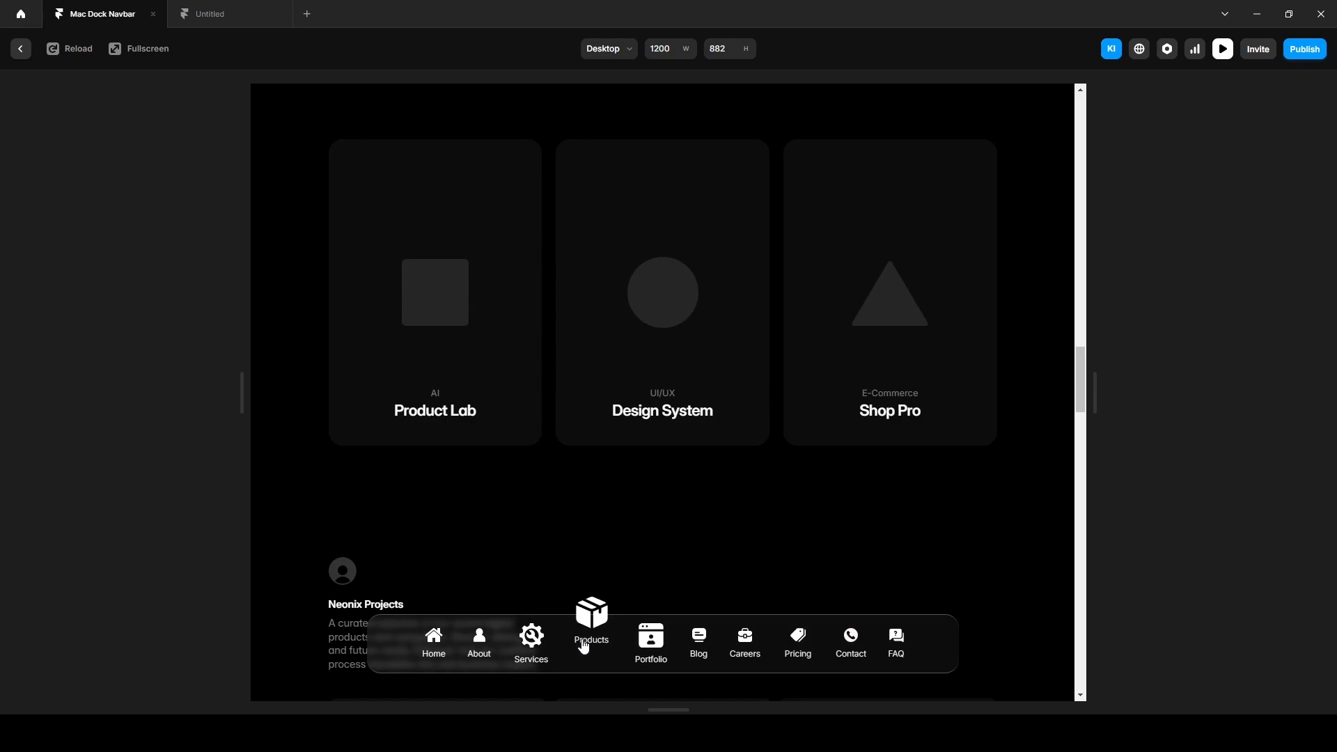
# Switch to the Untitled project and open its Navbar component at the Home hover variant.
pyautogui.click(224, 17)
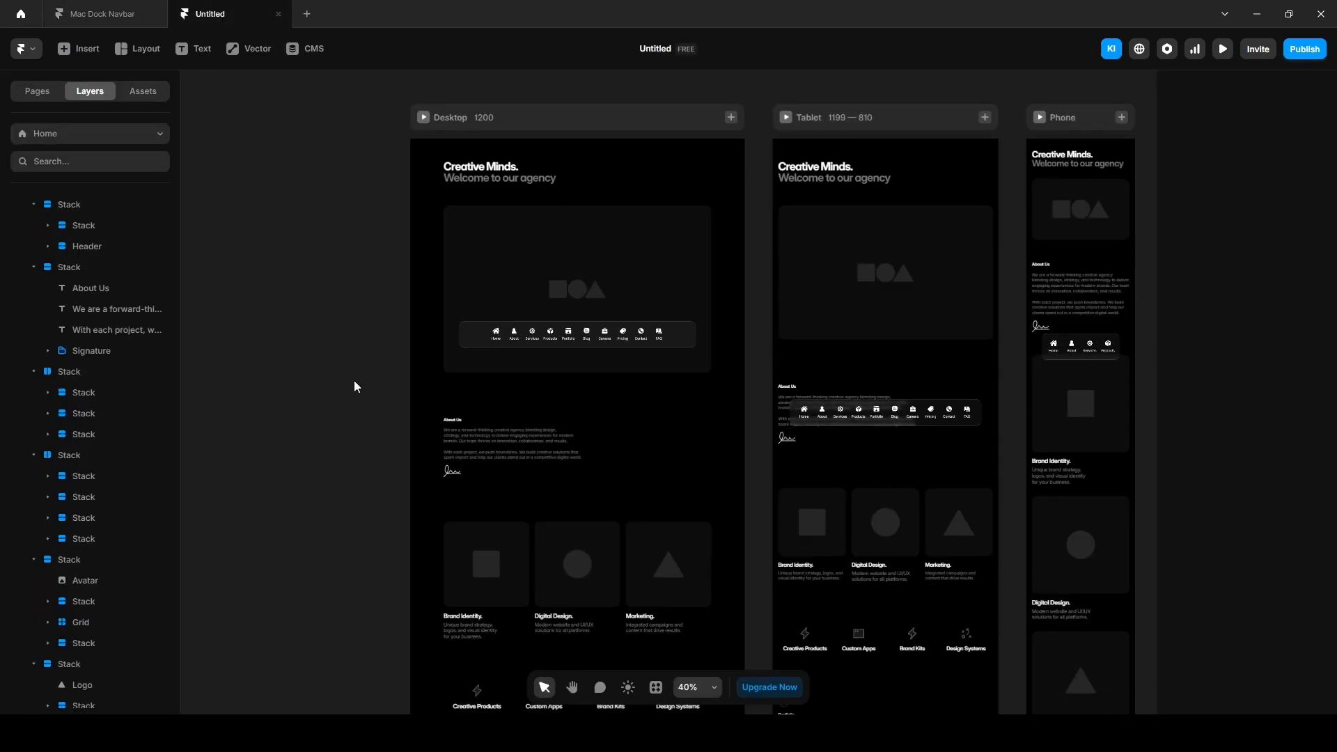
pyautogui.doubleClick(474, 337)
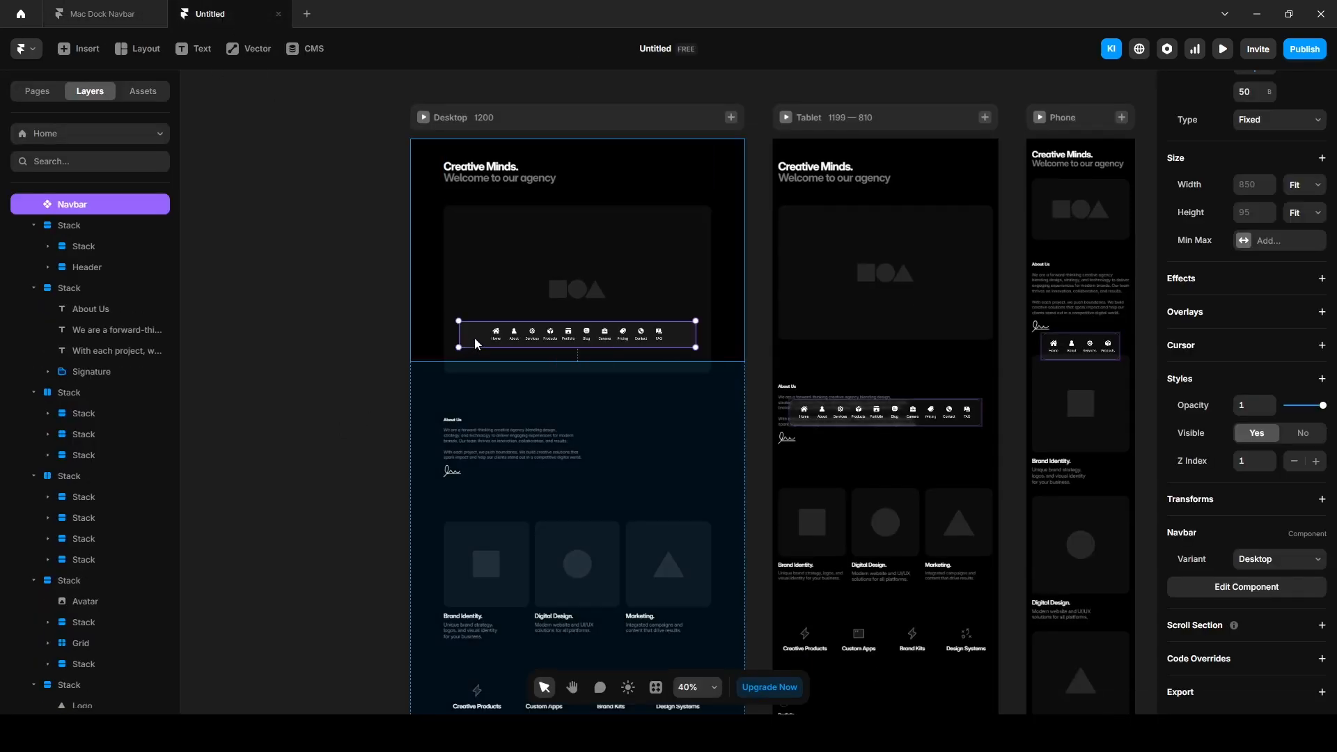
pyautogui.press('space')
pyautogui.moveTo(1101, 229); pyautogui.dragTo(543, 251)
pyautogui.moveTo(892, 269); pyautogui.dragTo(692, 270)
pyautogui.scroll(5, 706, 325)
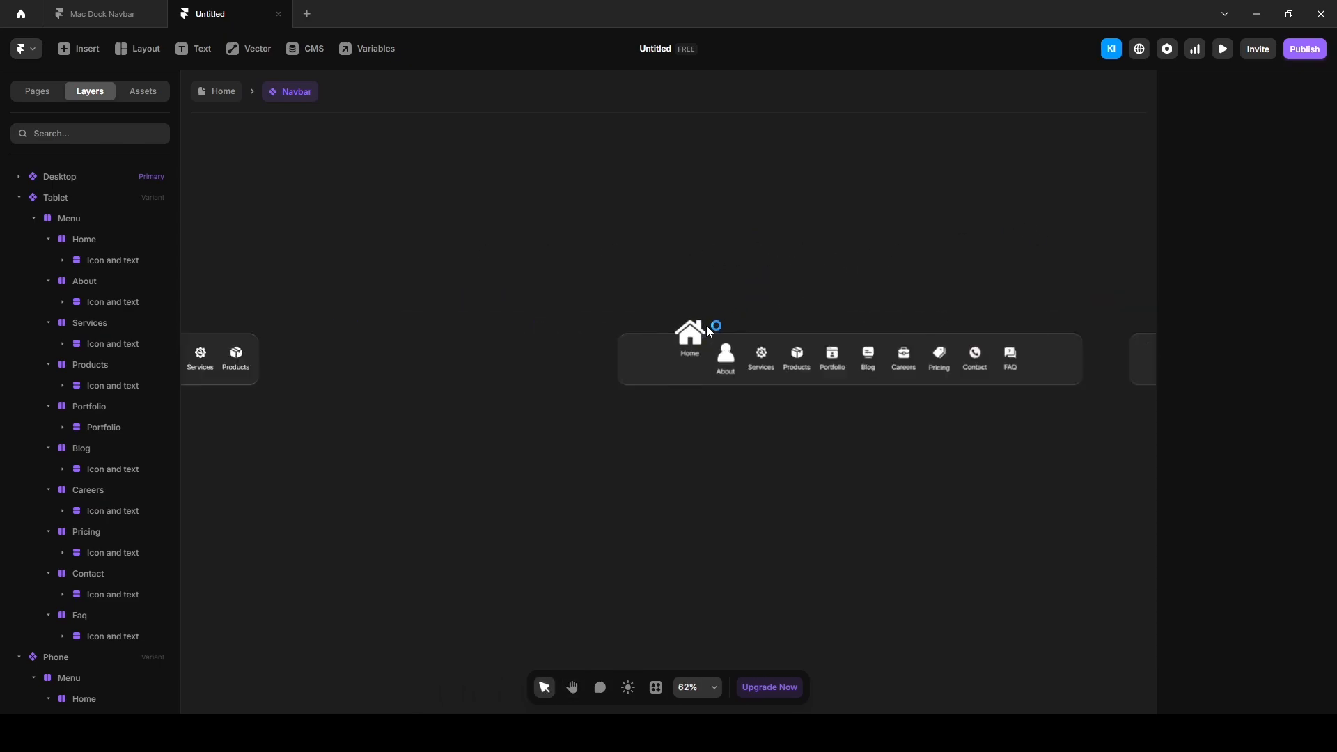
# Create a link variable named Home for the Home item in Variant 4 and set its scroll to Smooth.
pyautogui.click(702, 330)
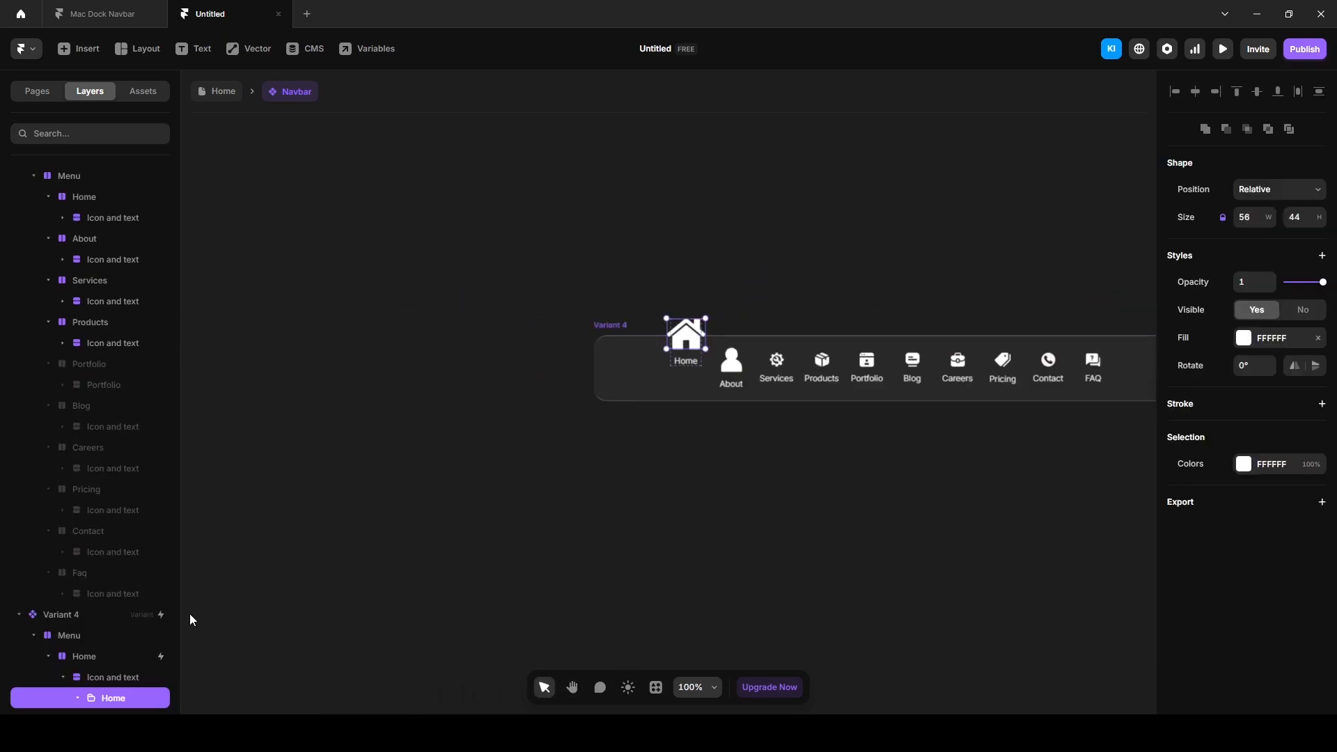
pyautogui.click(112, 657)
pyautogui.click(1179, 226)
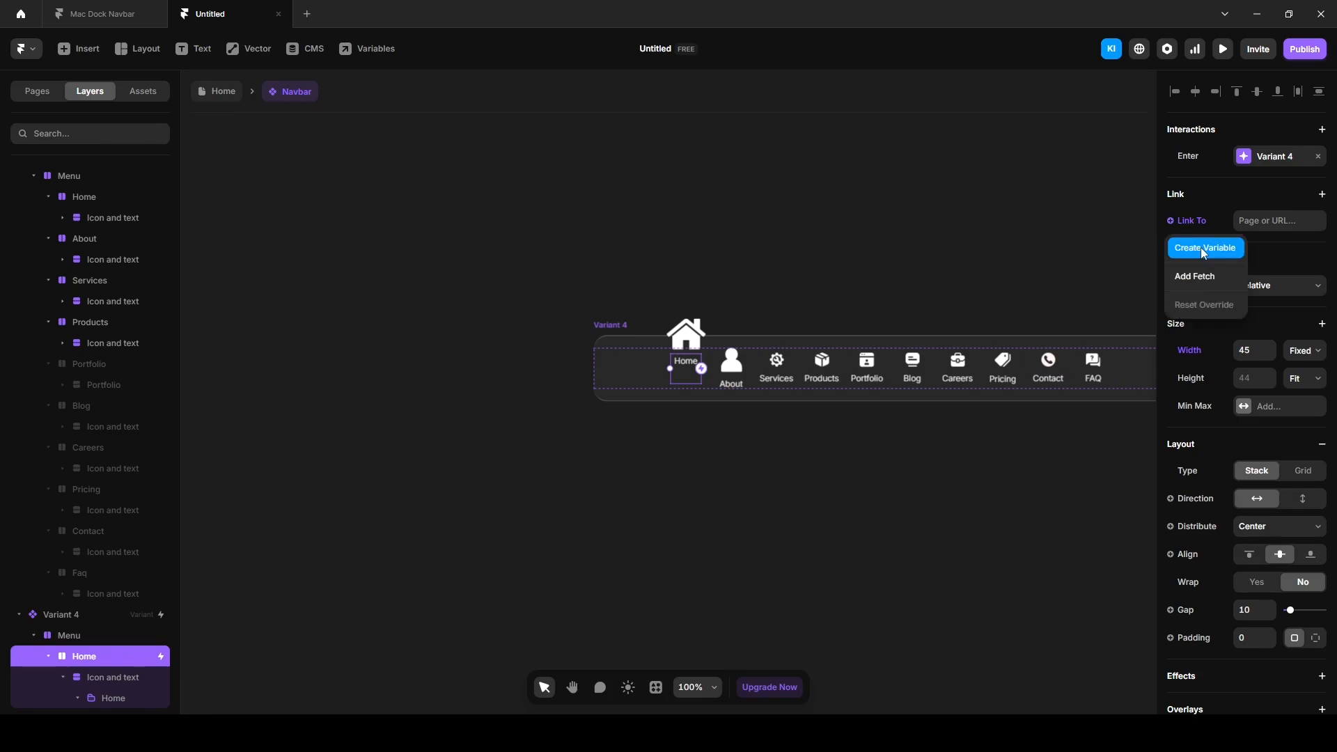
pyautogui.click(1204, 250)
pyautogui.click(1263, 224)
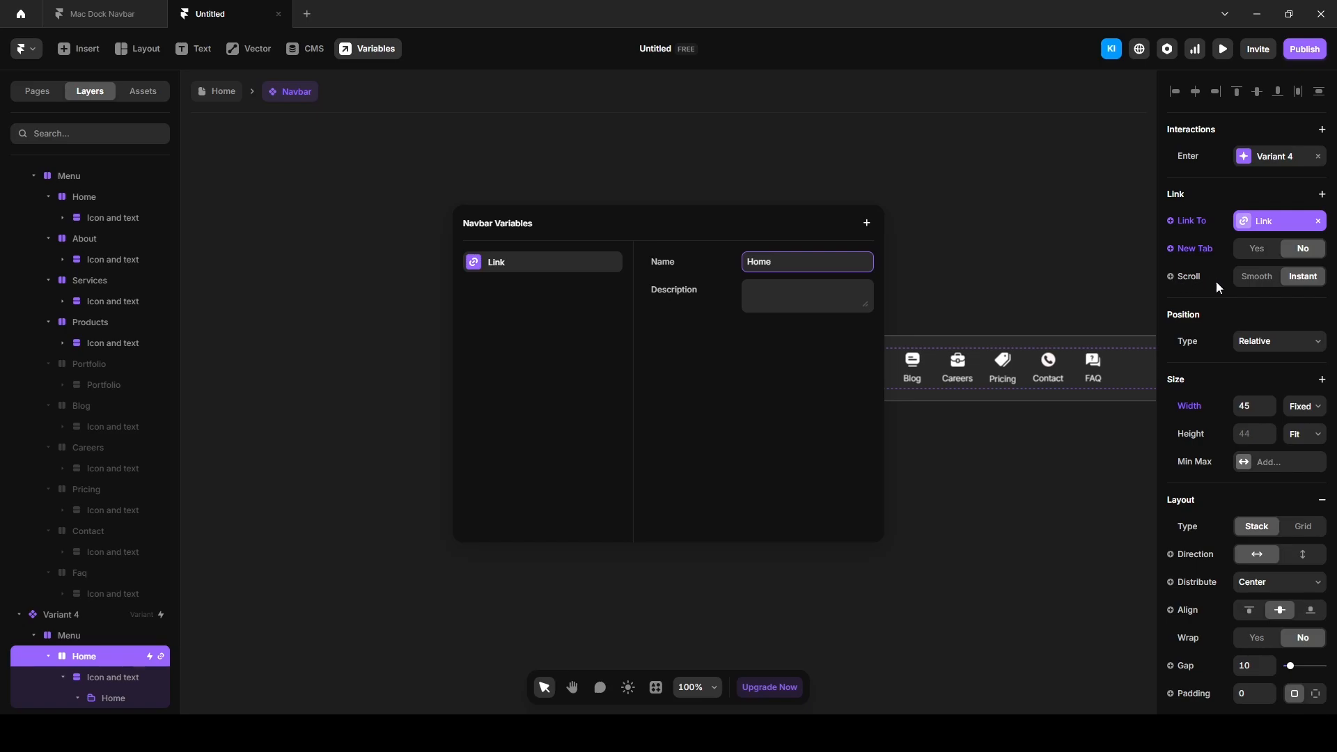
pyautogui.click(1256, 284)
pyautogui.click(641, 517)
# Create a link variable named About for the About item in Variant 5 and set its scroll to Smooth.
pyautogui.scroll(-5, 641, 517)
pyautogui.press('space')
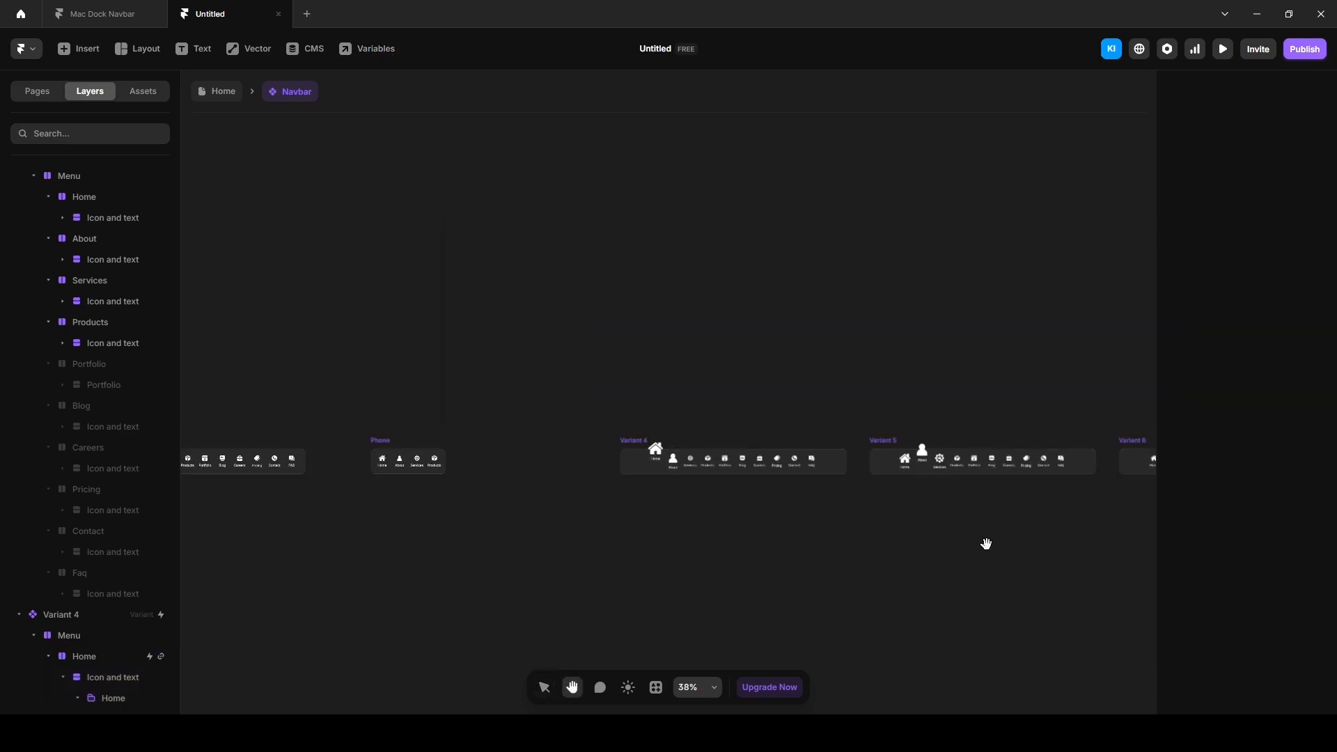
pyautogui.moveTo(986, 543); pyautogui.dragTo(762, 534)
pyautogui.scroll(10, 706, 504)
pyautogui.click(679, 352)
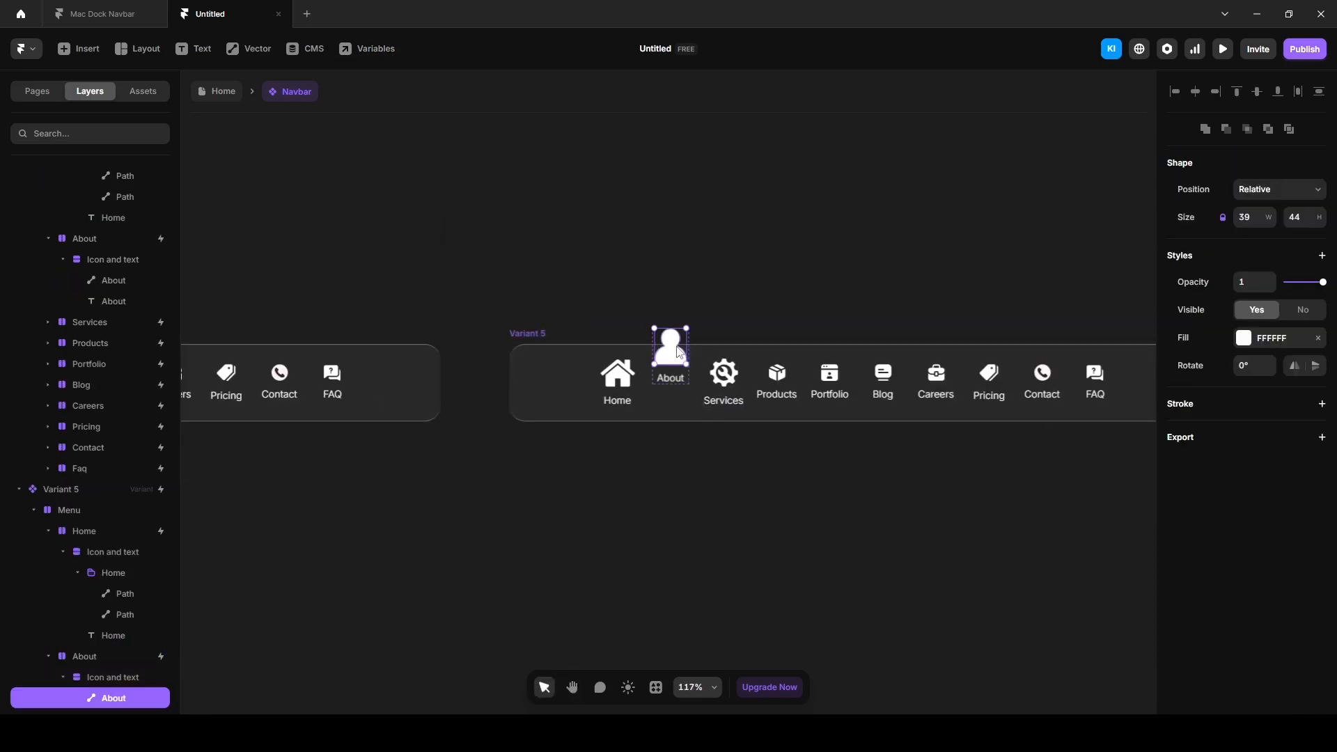
pyautogui.click(94, 656)
pyautogui.click(1170, 222)
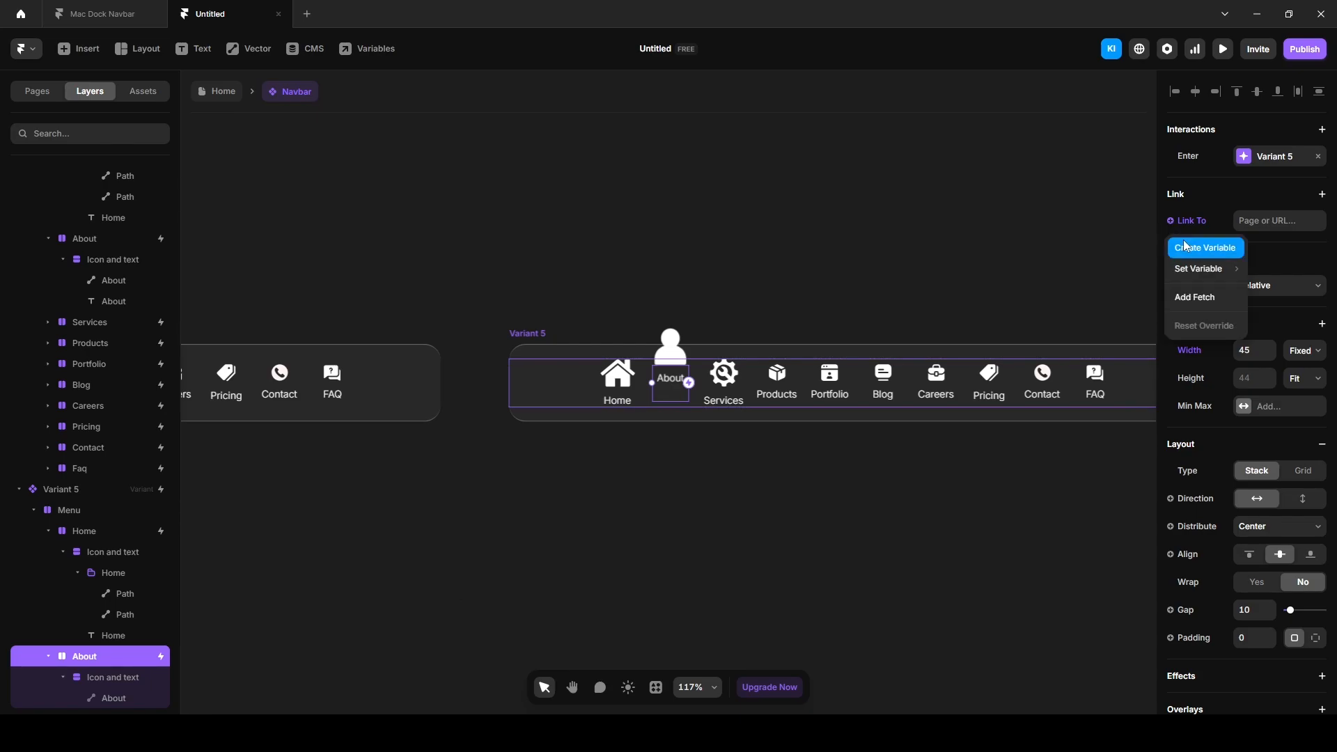
pyautogui.click(1186, 247)
pyautogui.click(1271, 223)
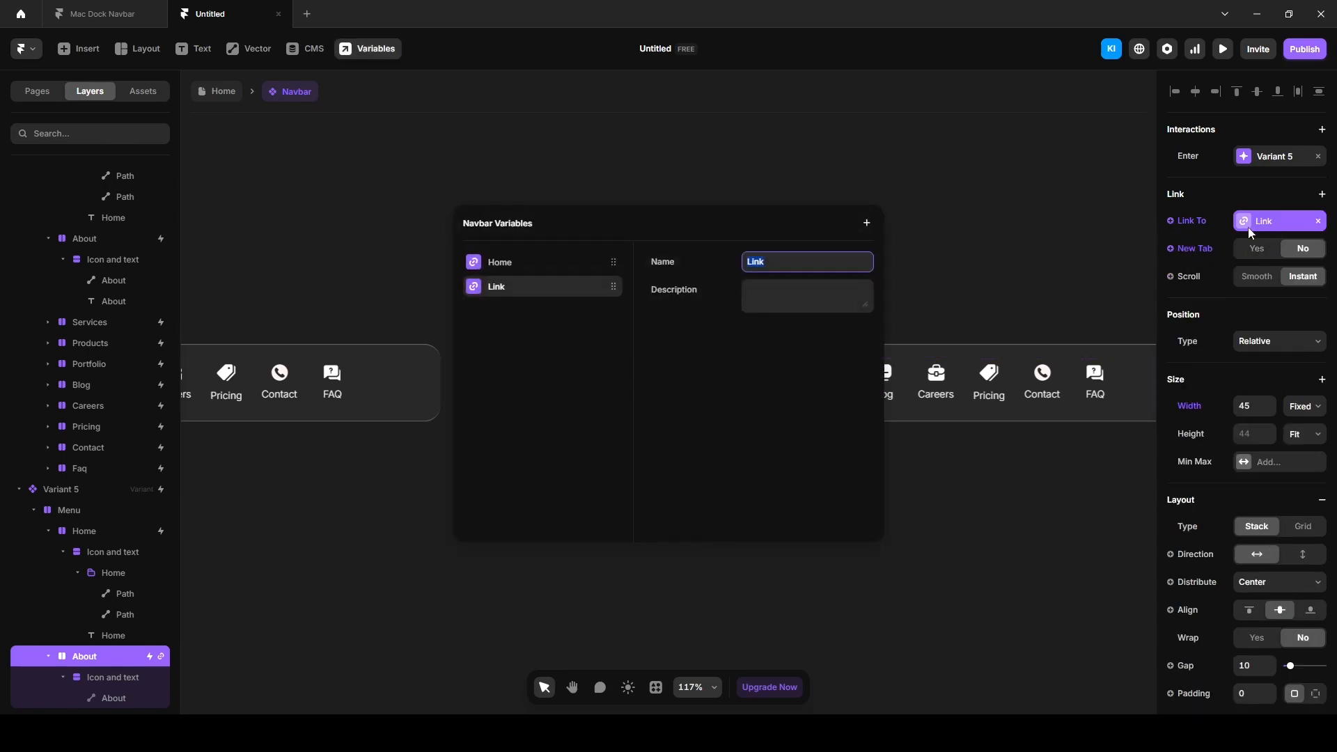
pyautogui.write('About')
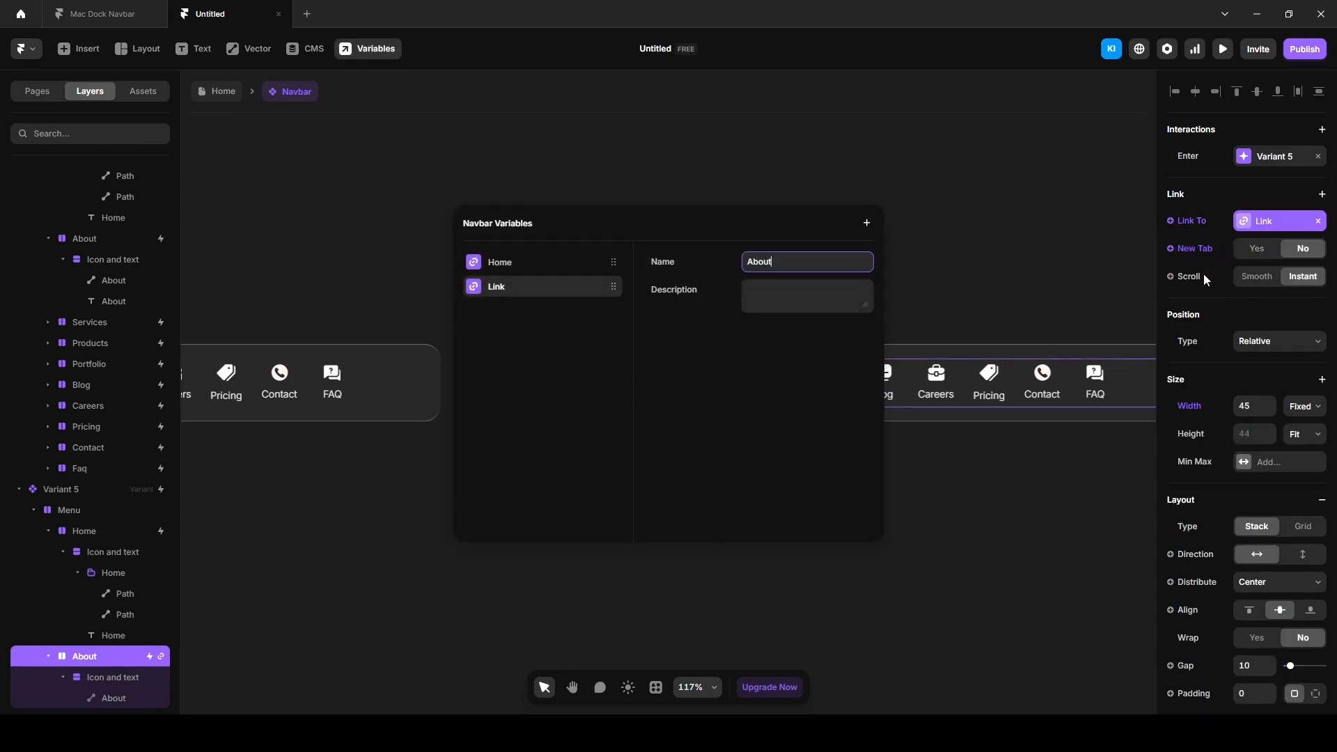
pyautogui.click(1248, 276)
pyautogui.click(1254, 276)
pyautogui.click(241, 145)
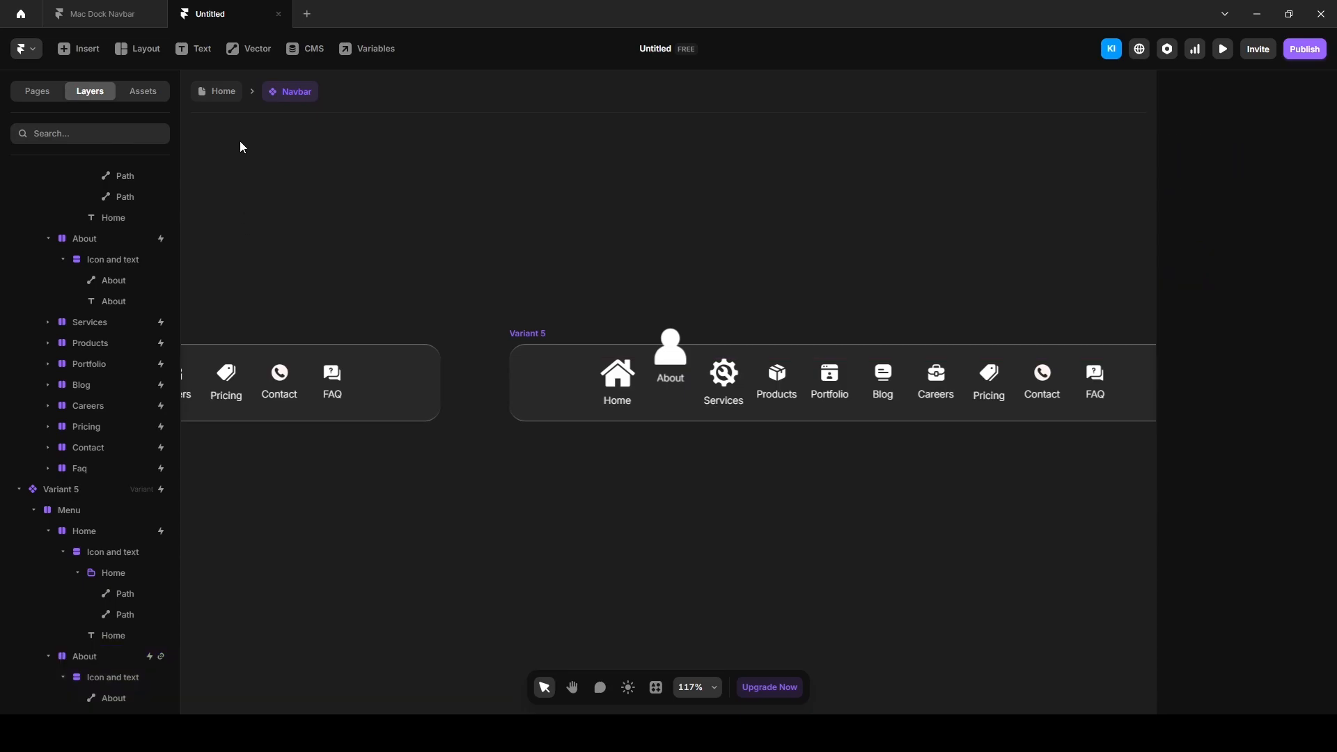
# Return to the Home page and rename the first stack below the Navbar in Desktop as Hero.
pyautogui.click(220, 98)
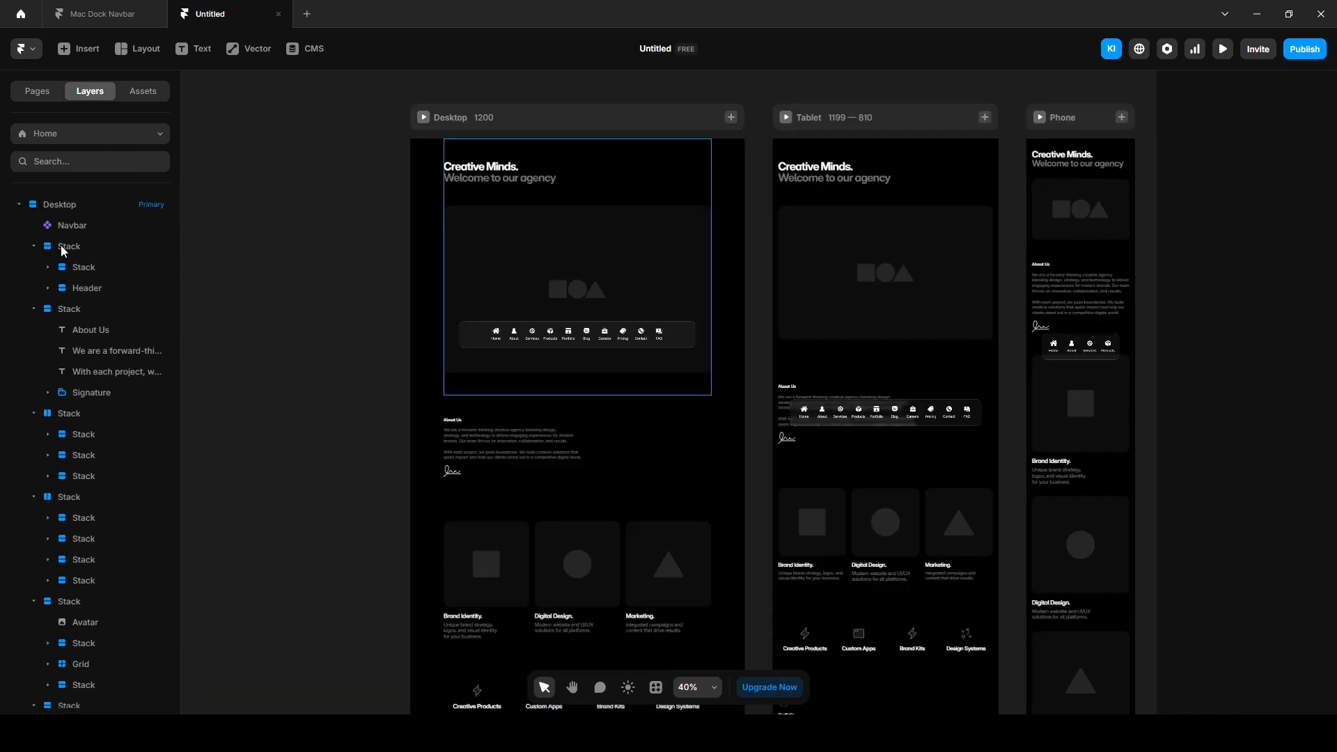
pyautogui.click(62, 248)
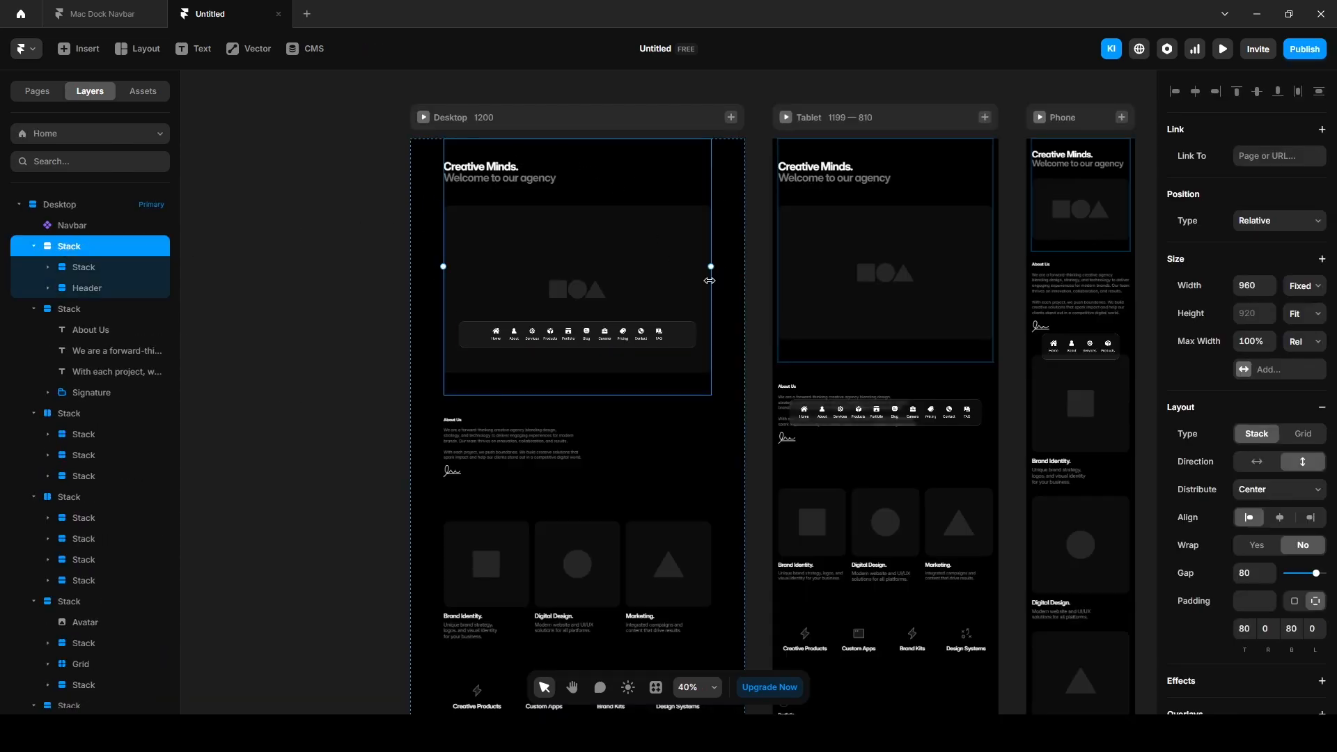
pyautogui.doubleClick(70, 248)
pyautogui.write('H')
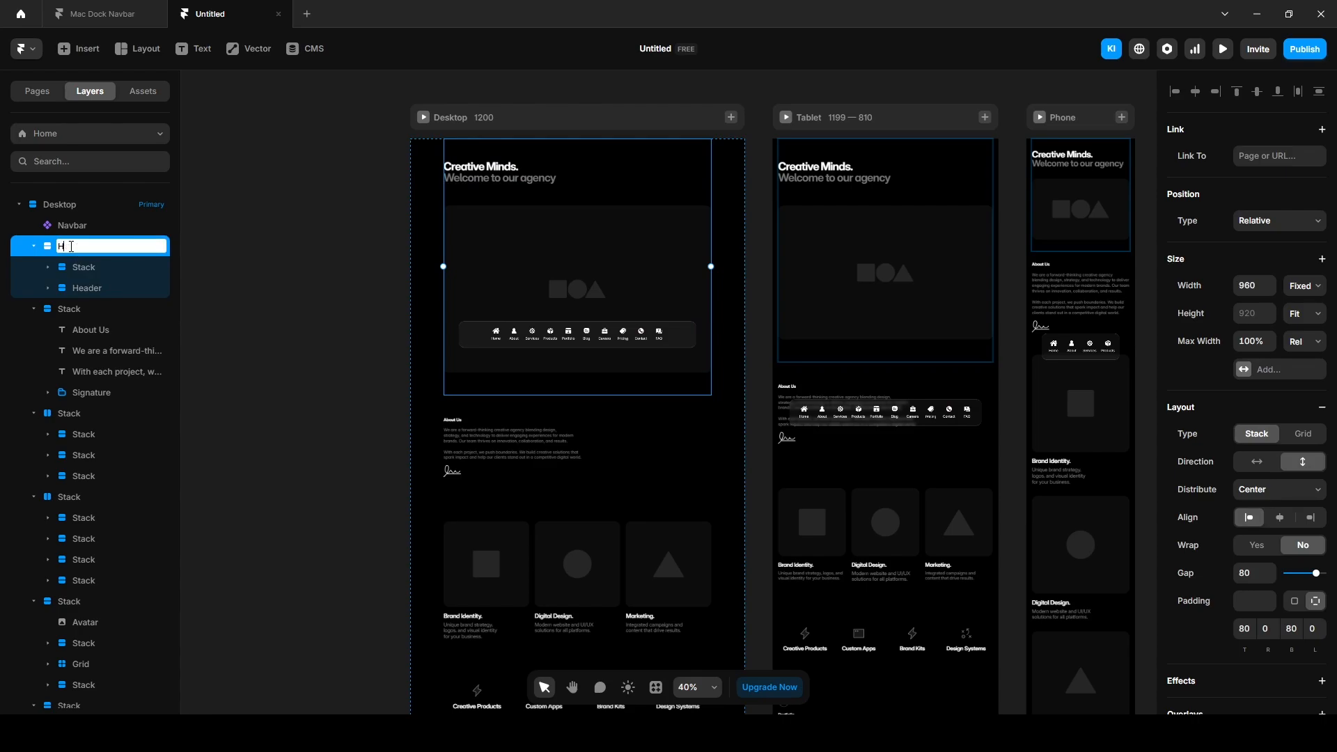
pyautogui.write('ero')
pyautogui.press('Return')
# Add a scroll section named home to the Hero stack.
pyautogui.scroll(-10, 1191, 626)
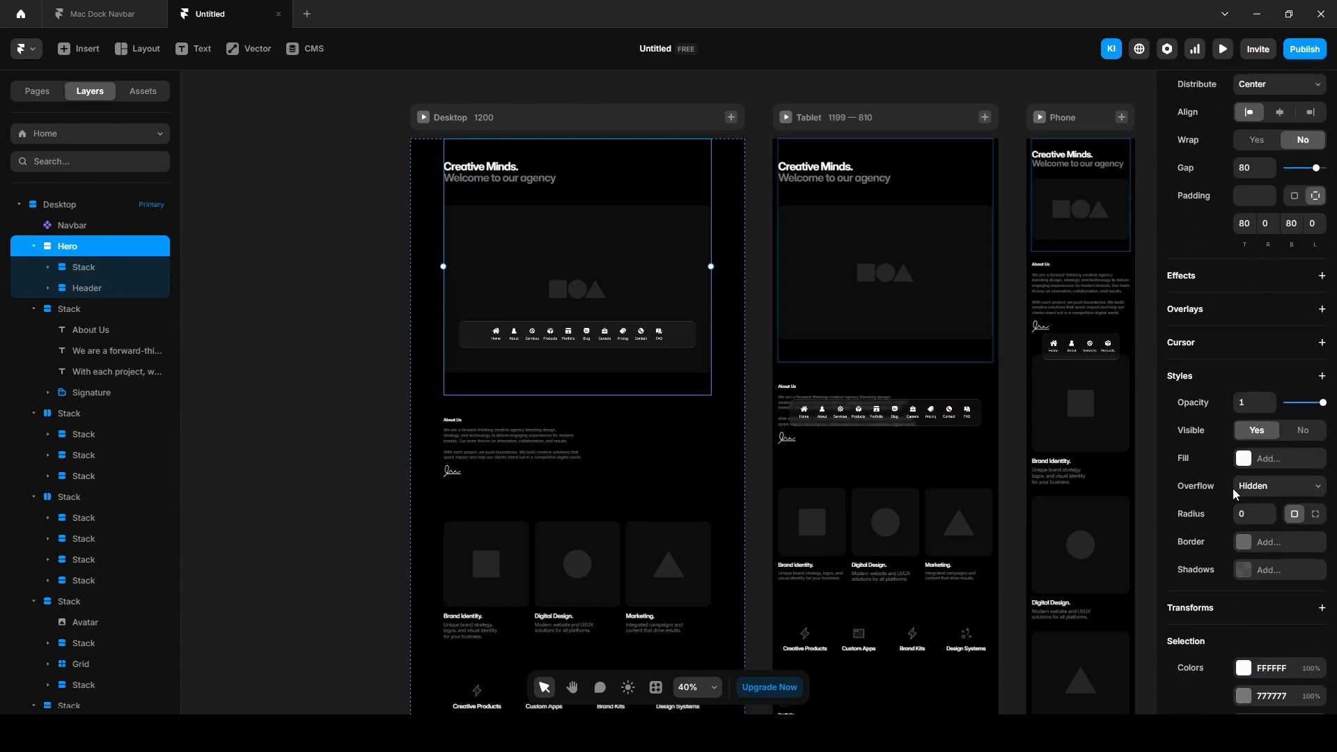
pyautogui.click(1193, 636)
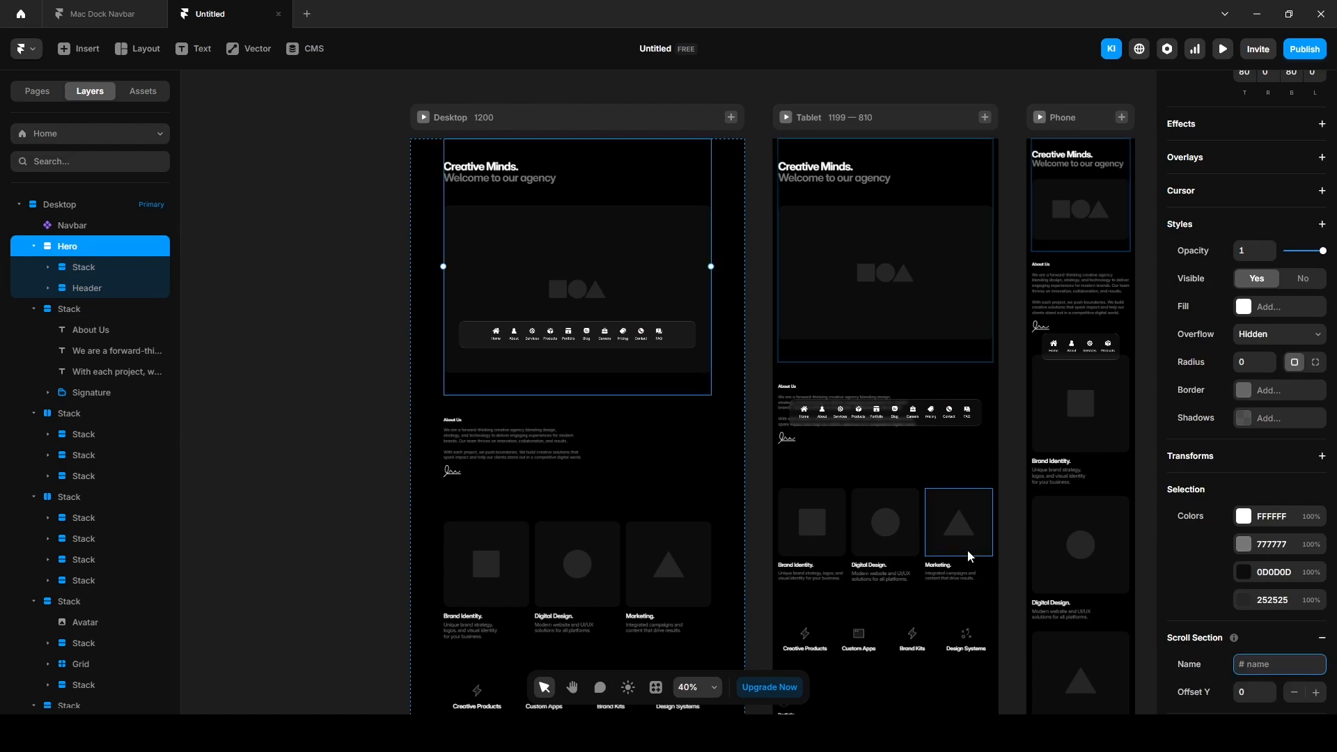
pyautogui.write('home')
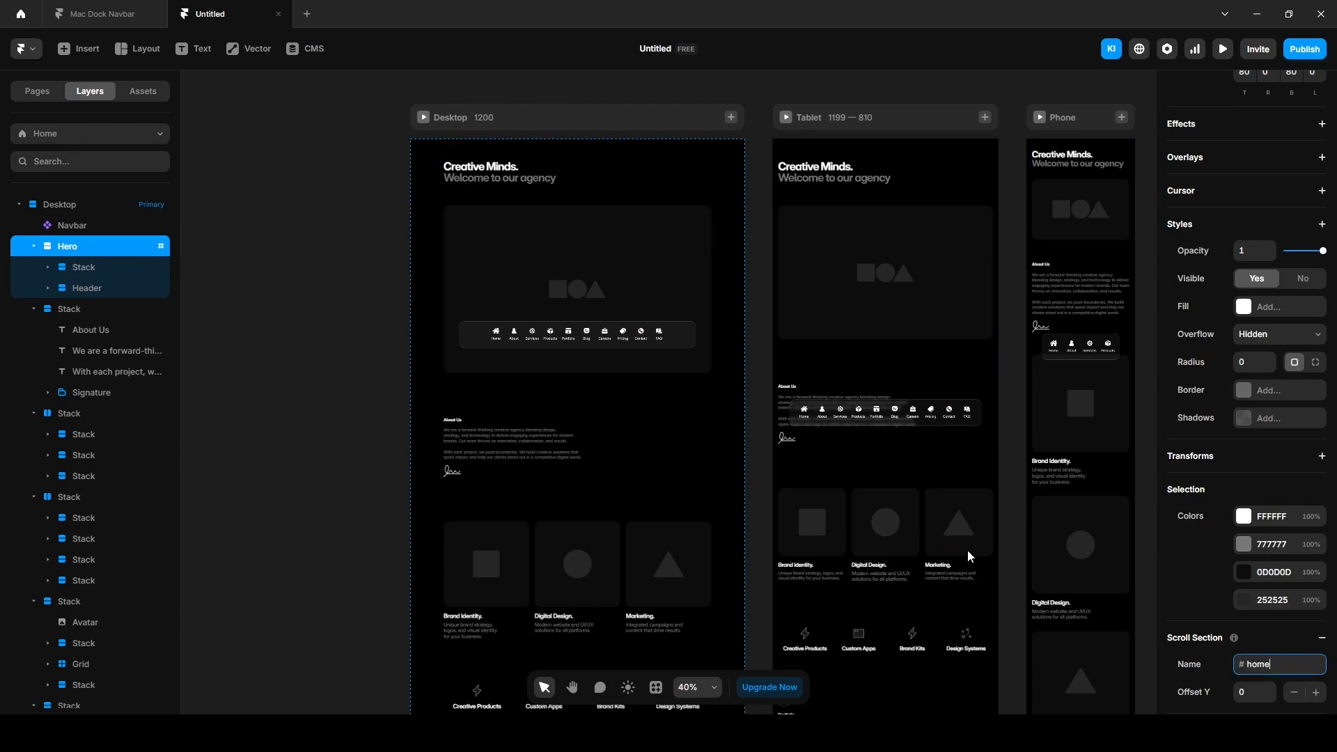
pyautogui.click(338, 489)
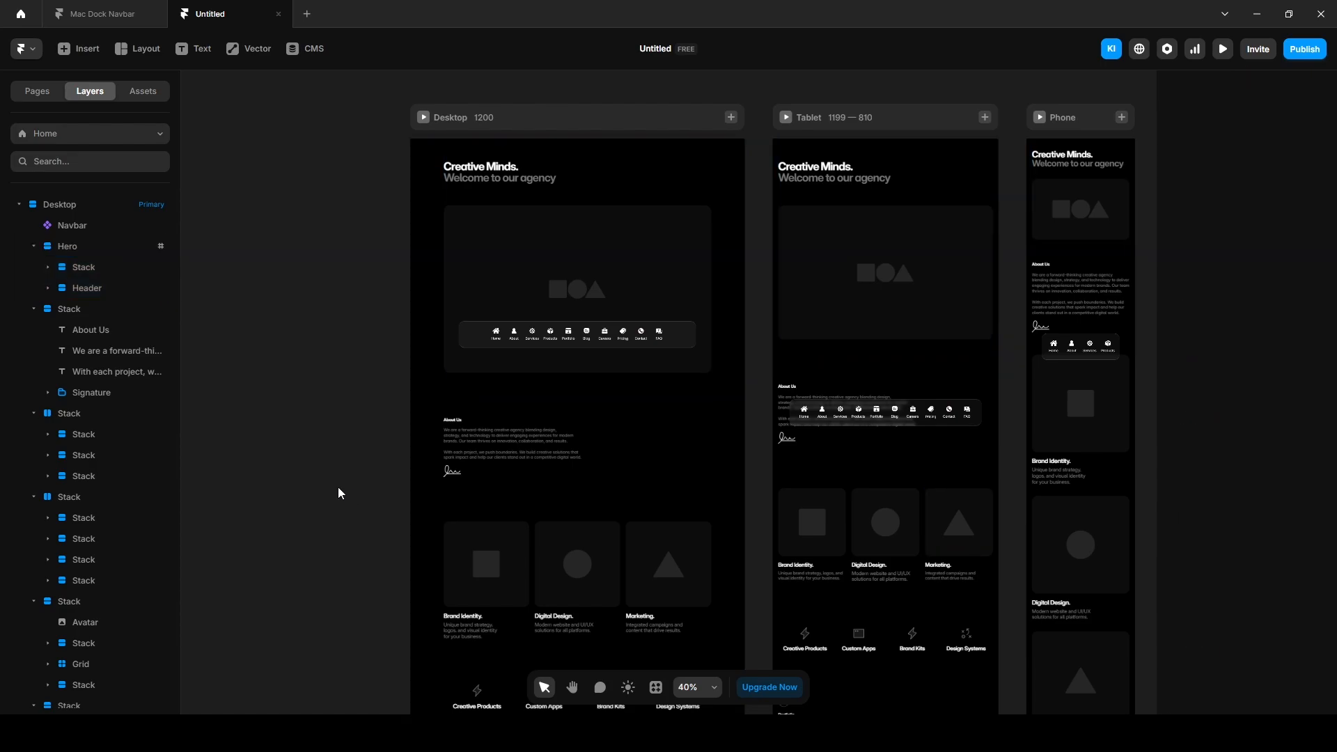
# Rename the stack containing the About Us text as About and add a scroll section named about to it.
pyautogui.click(69, 310)
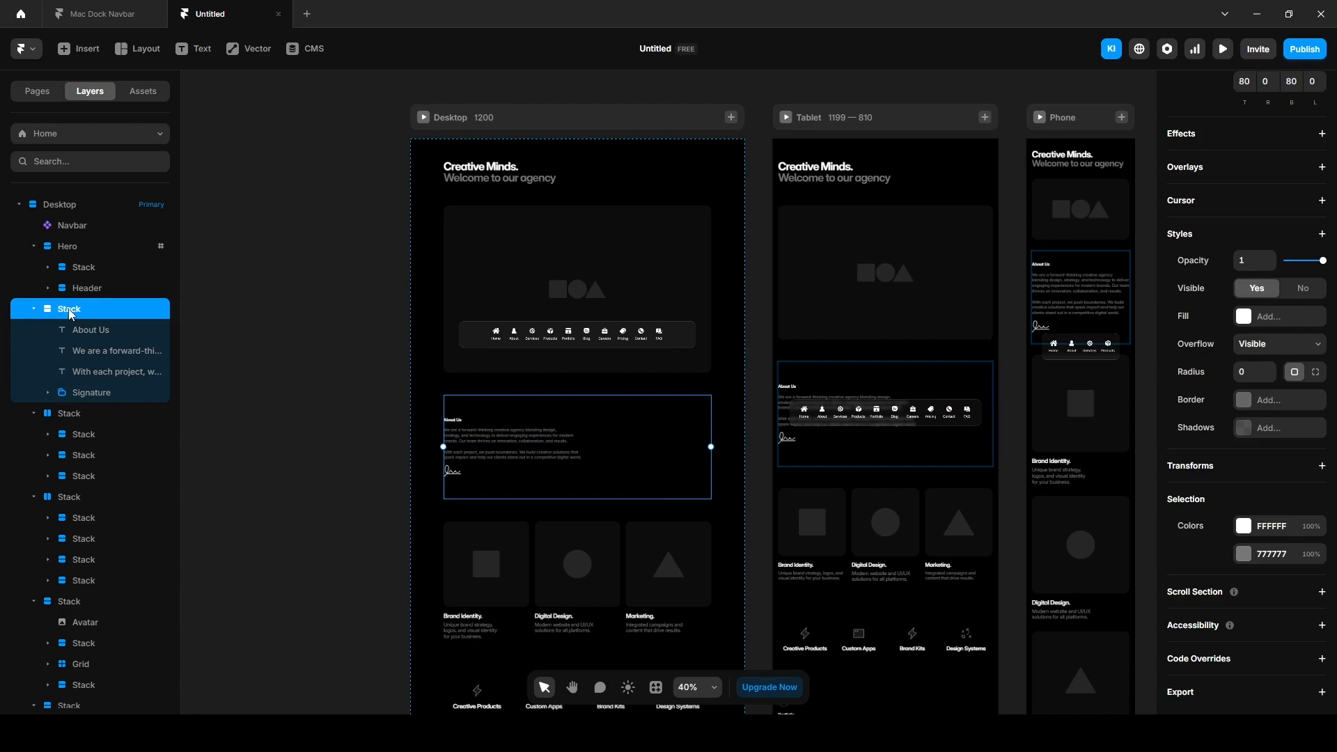
pyautogui.doubleClick(70, 312)
pyautogui.write('About')
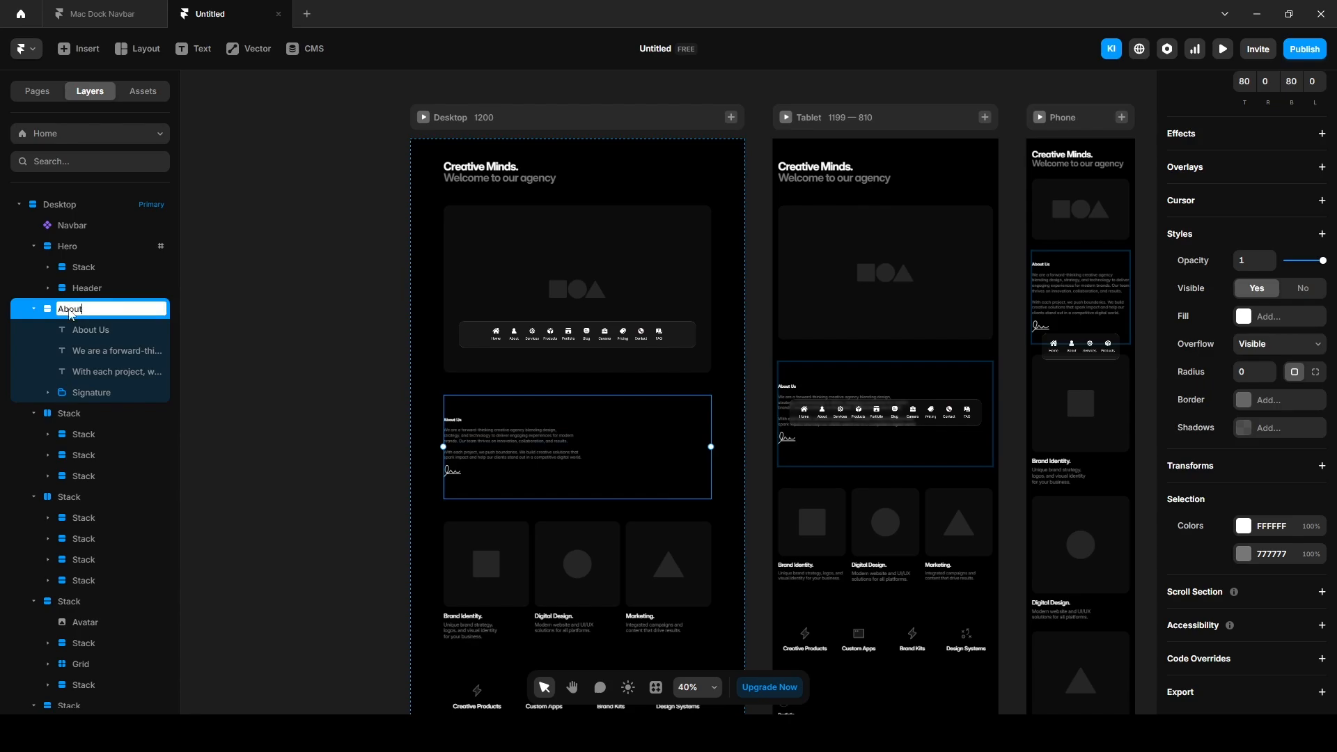
pyautogui.press('Return')
pyautogui.click(1188, 594)
pyautogui.click(1262, 617)
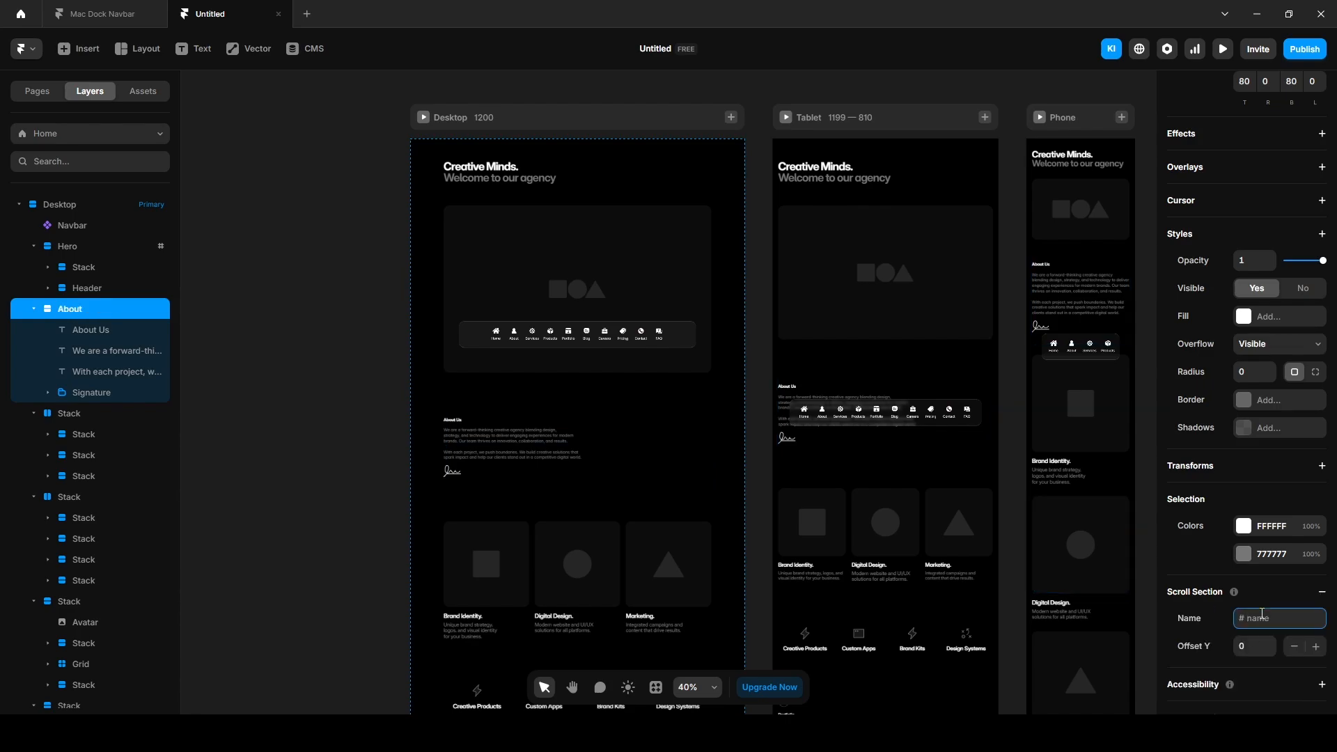
pyautogui.write('abo')
pyautogui.click(312, 401)
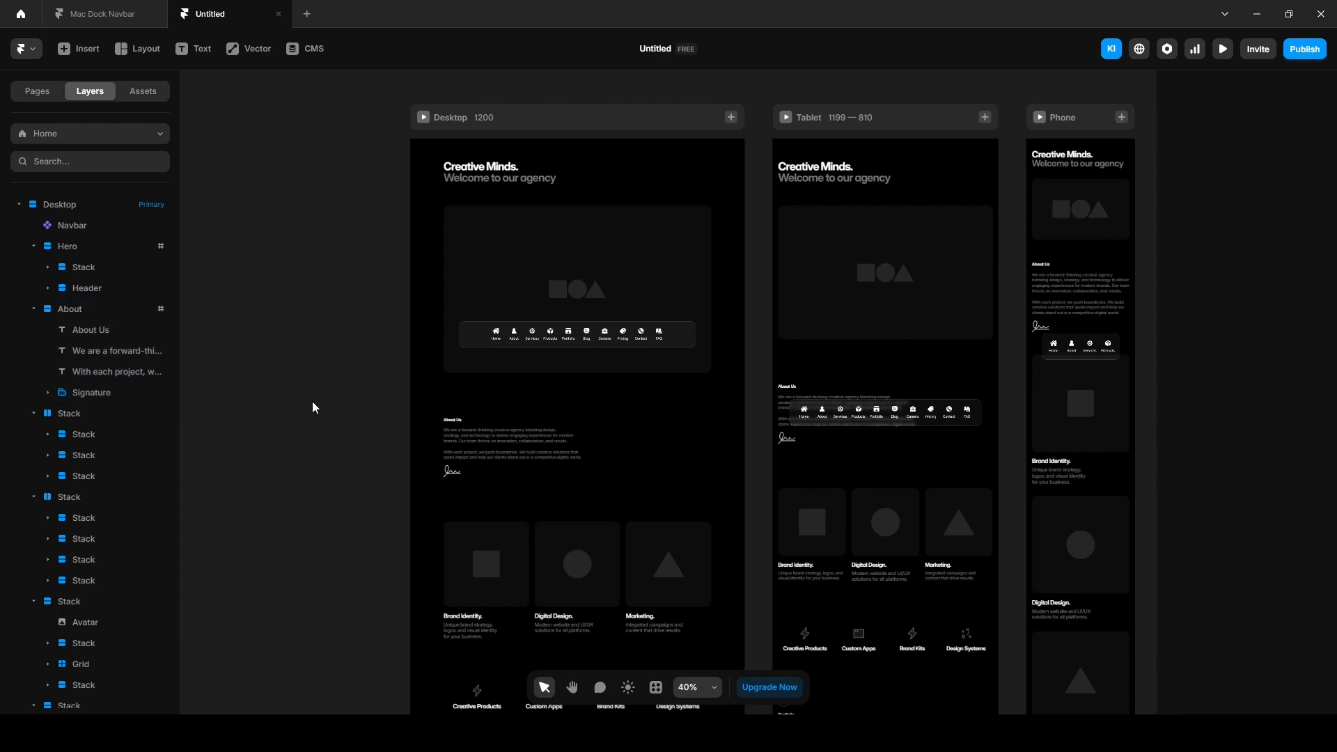
# Link the Desktop Navbar's Home variable to #home and its About variable to #about.
pyautogui.click(74, 225)
pyautogui.click(1278, 592)
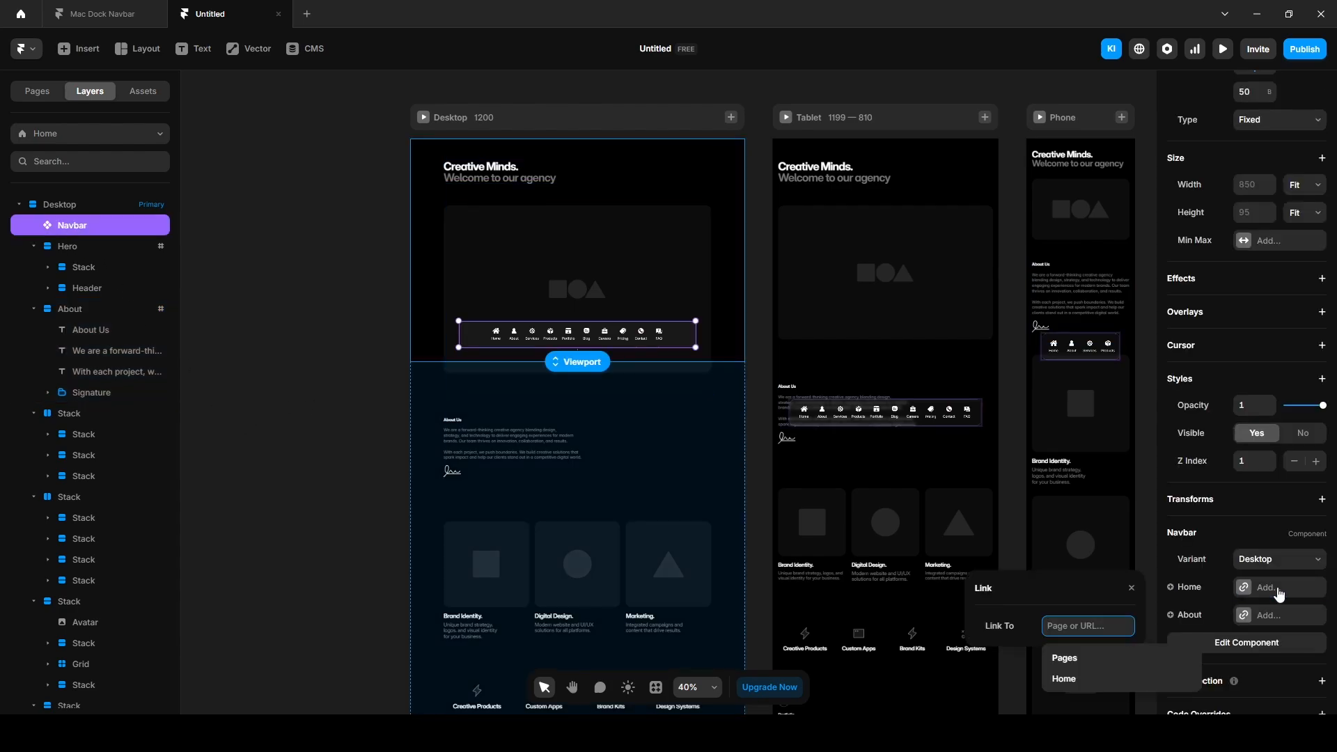
pyautogui.write('#home')
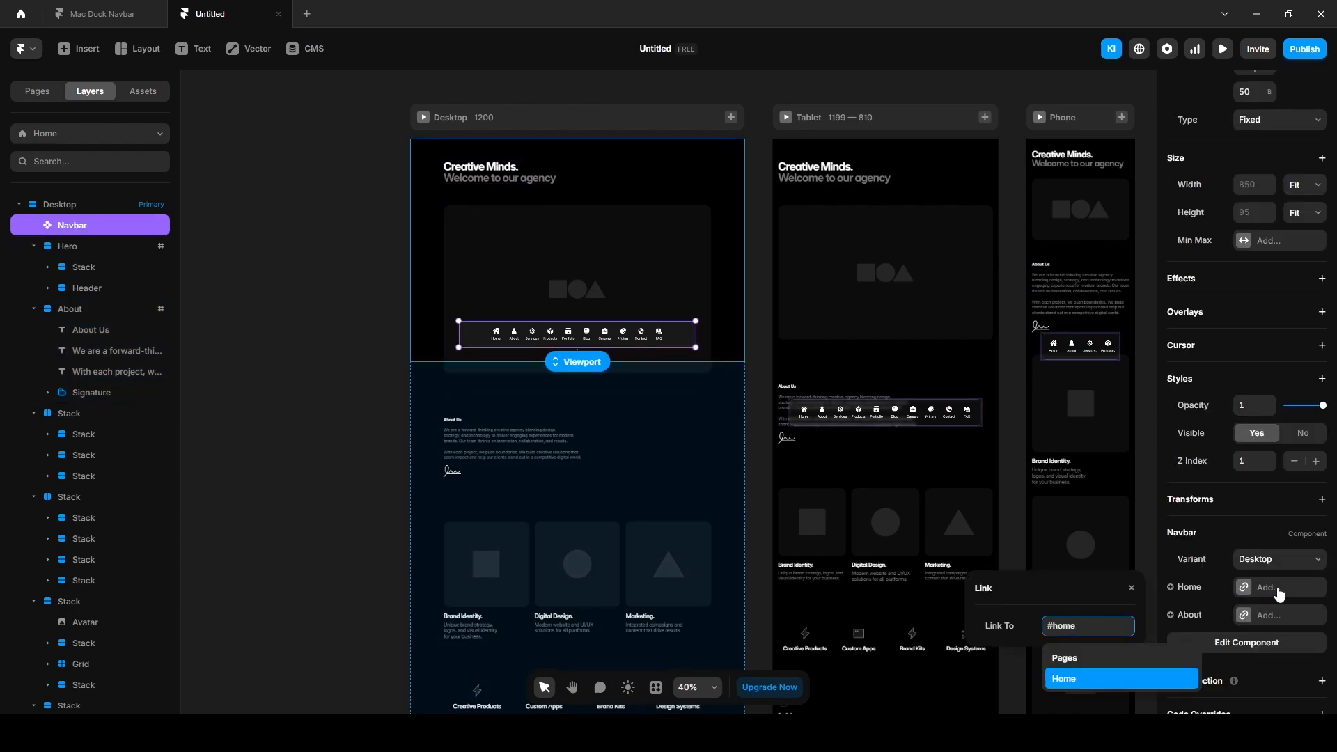
pyautogui.click(1276, 619)
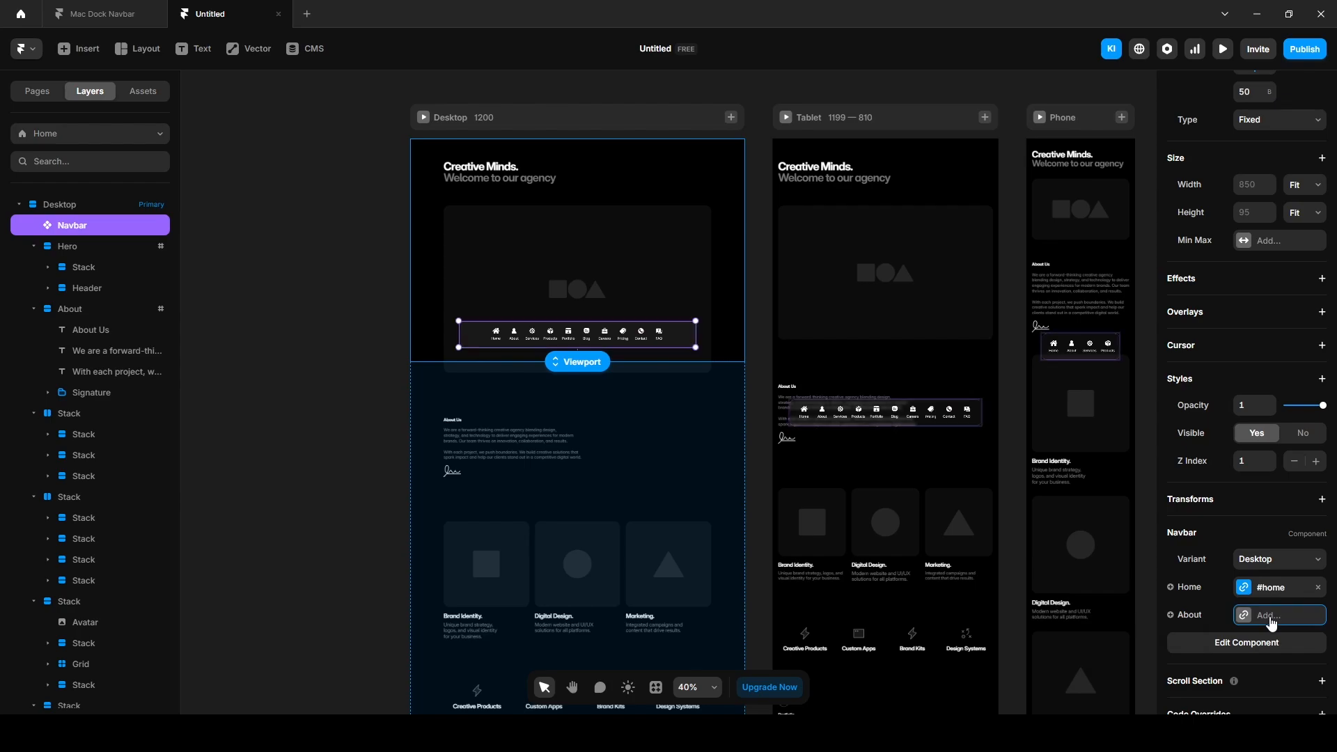
pyautogui.write('#about')
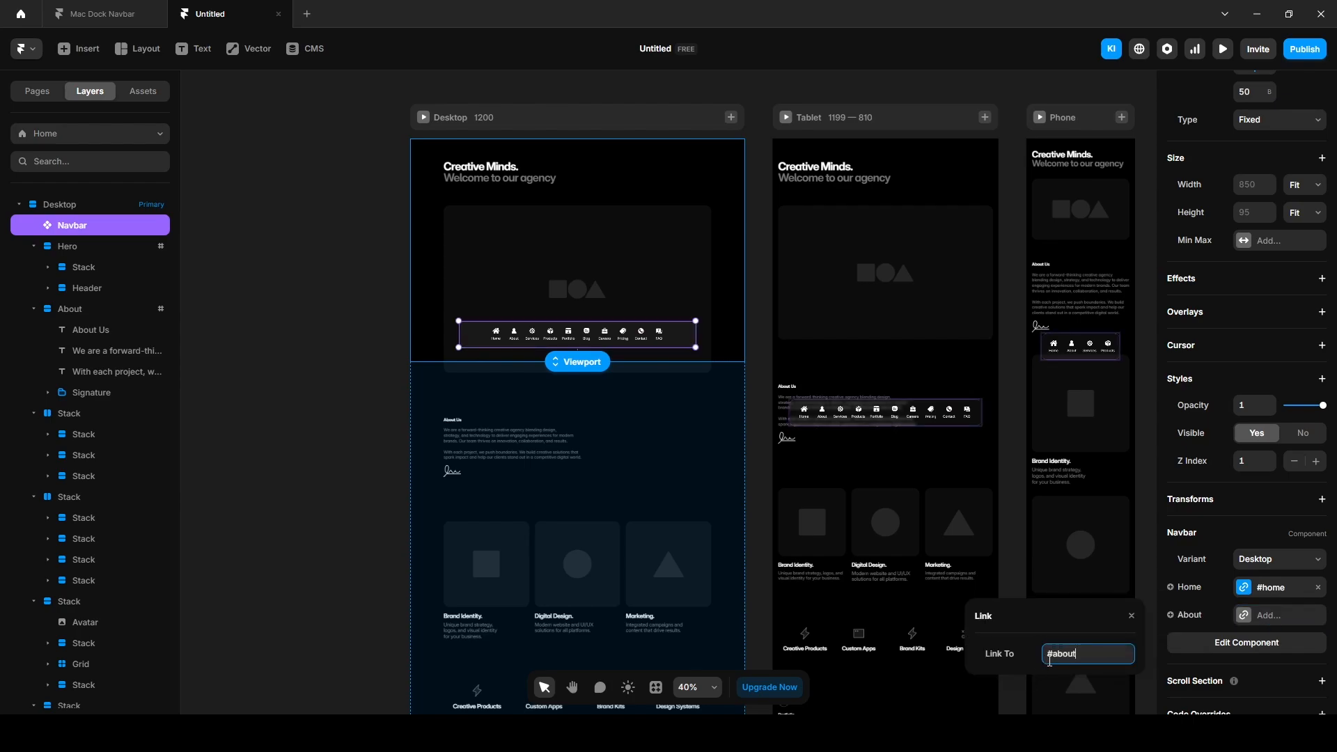
pyautogui.press('Escape')
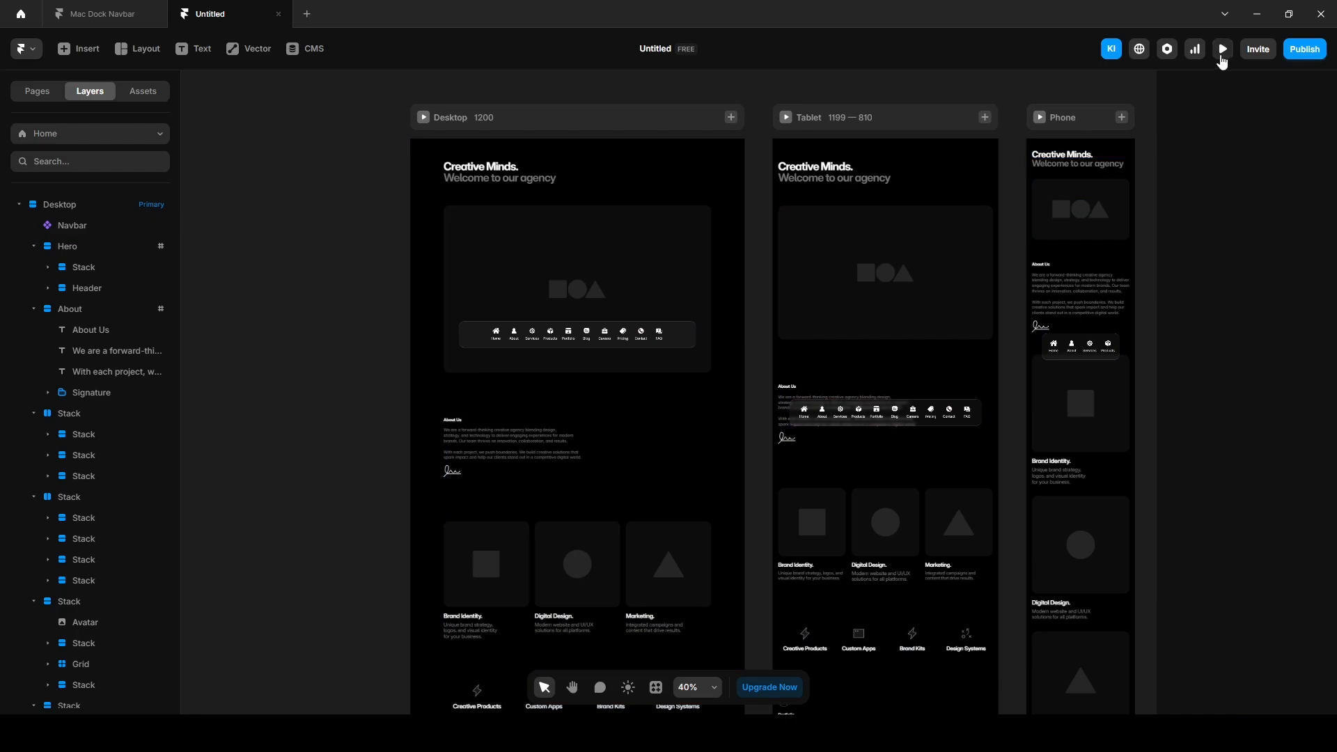
# Preview the page, test the navbar's About and Home links, and return to the canvas.
pyautogui.click(1223, 49)
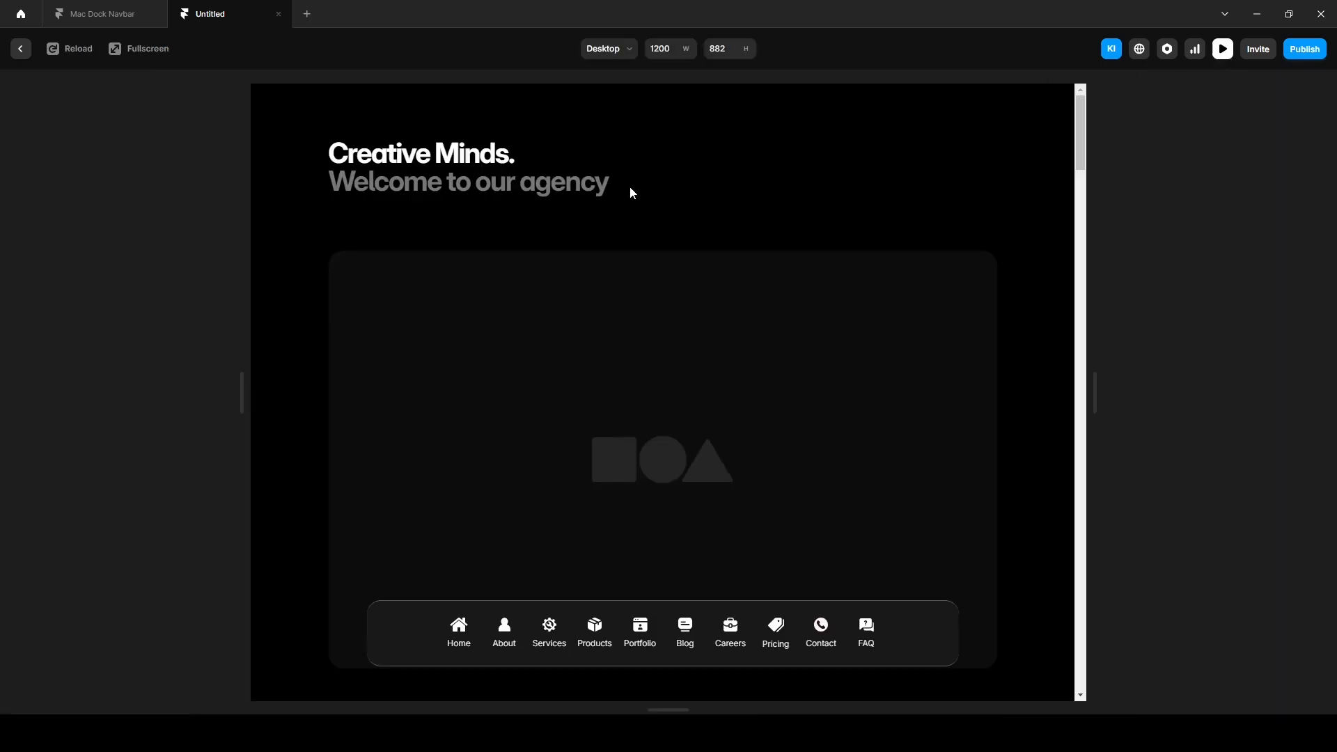
pyautogui.click(505, 627)
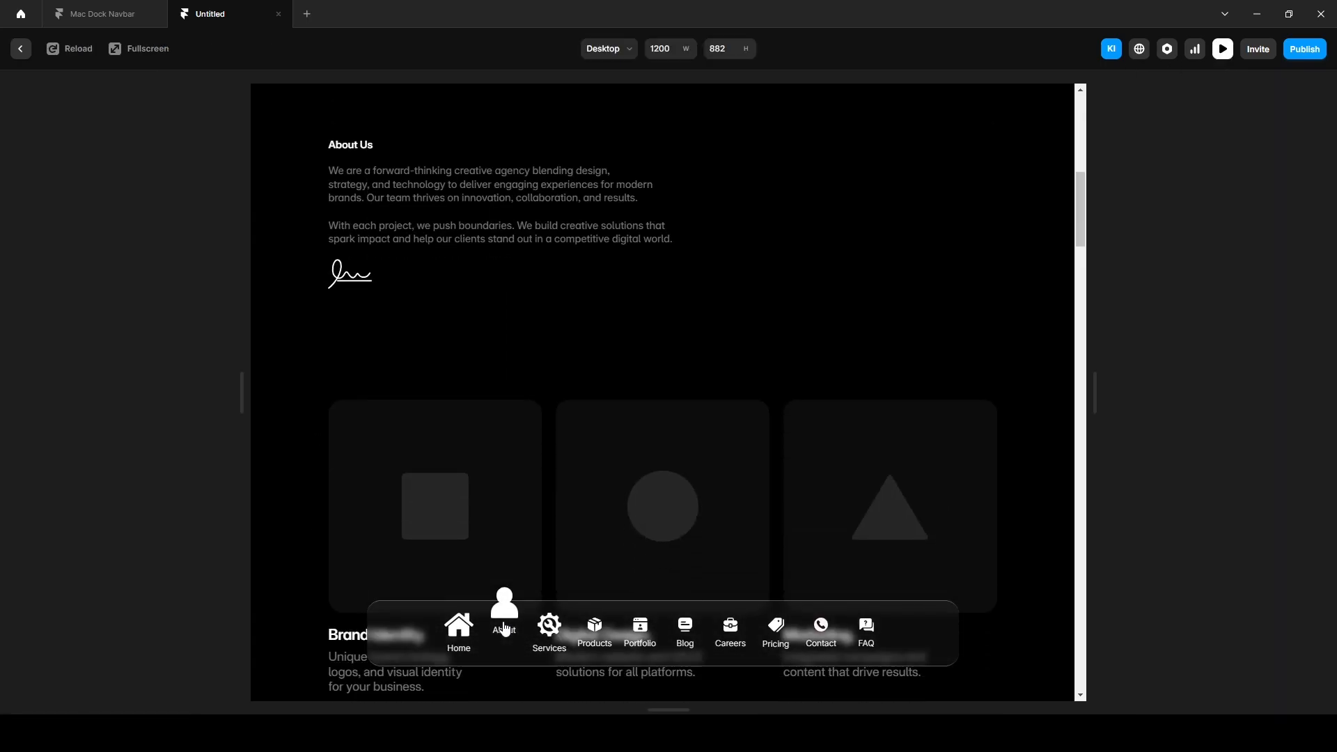
pyautogui.click(458, 629)
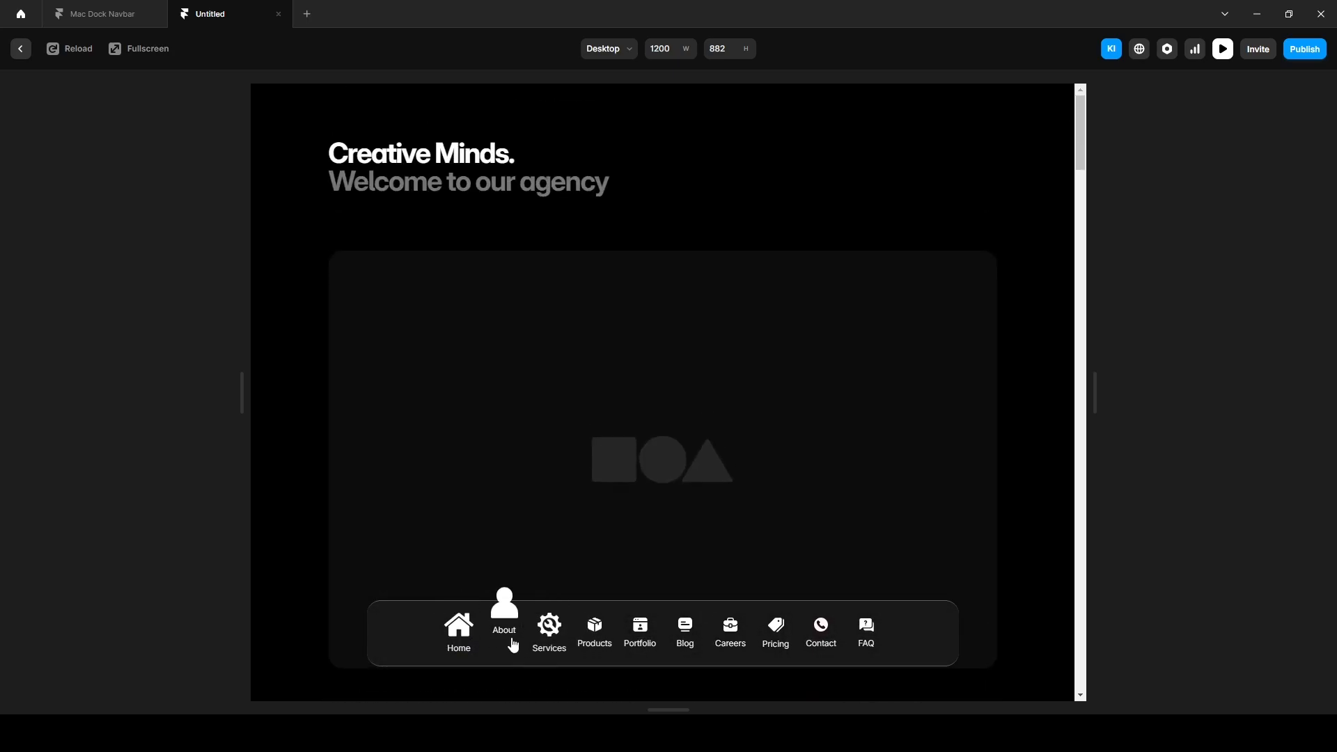
pyautogui.click(21, 48)
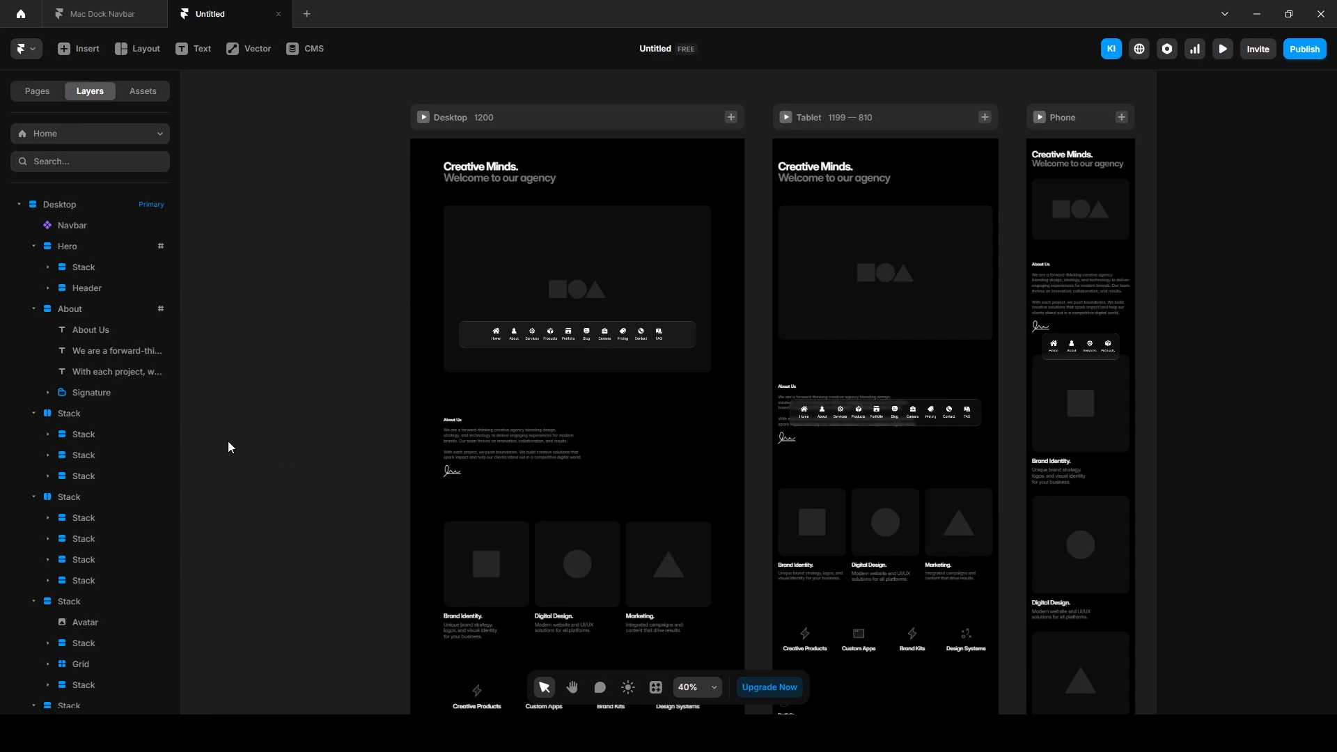
# Rename the stack below About as Services and the four-icon stack after it as Products.
pyautogui.click(82, 416)
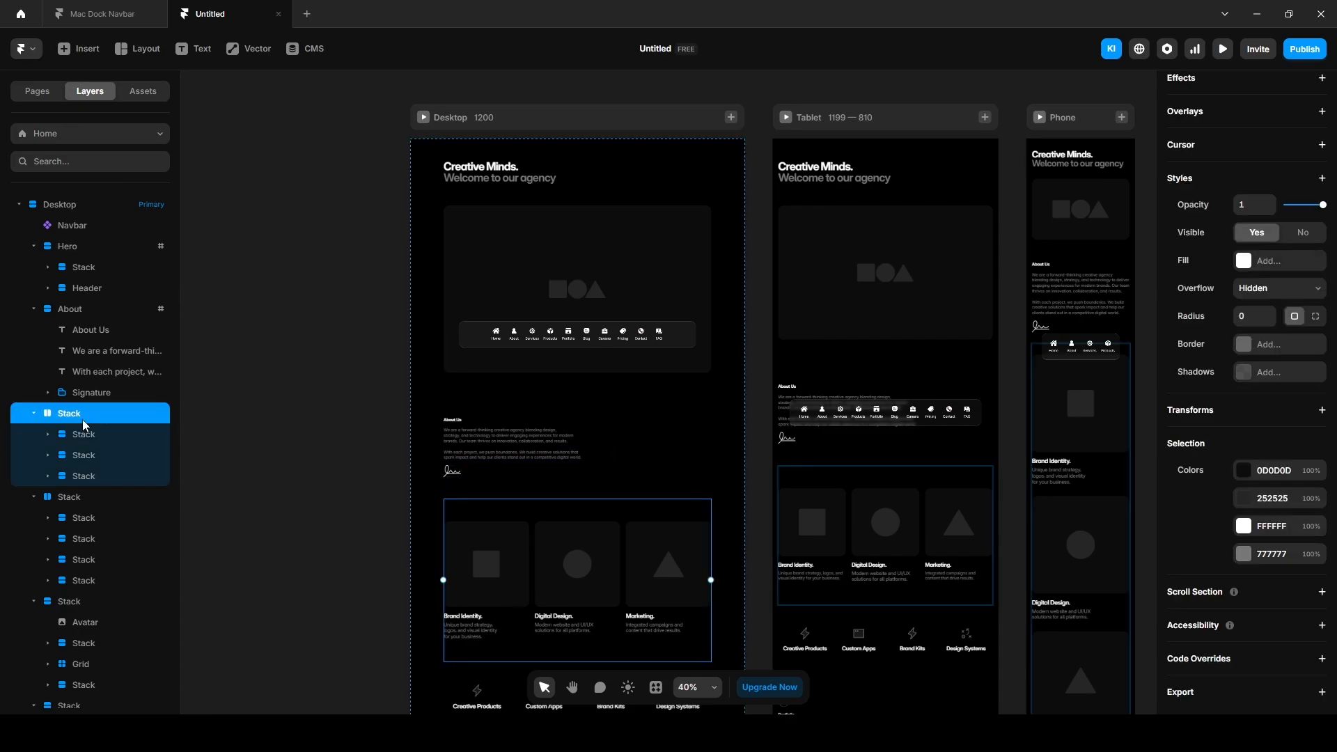
pyautogui.doubleClick(82, 418)
pyautogui.write('Services')
pyautogui.press('Return')
pyautogui.click(83, 497)
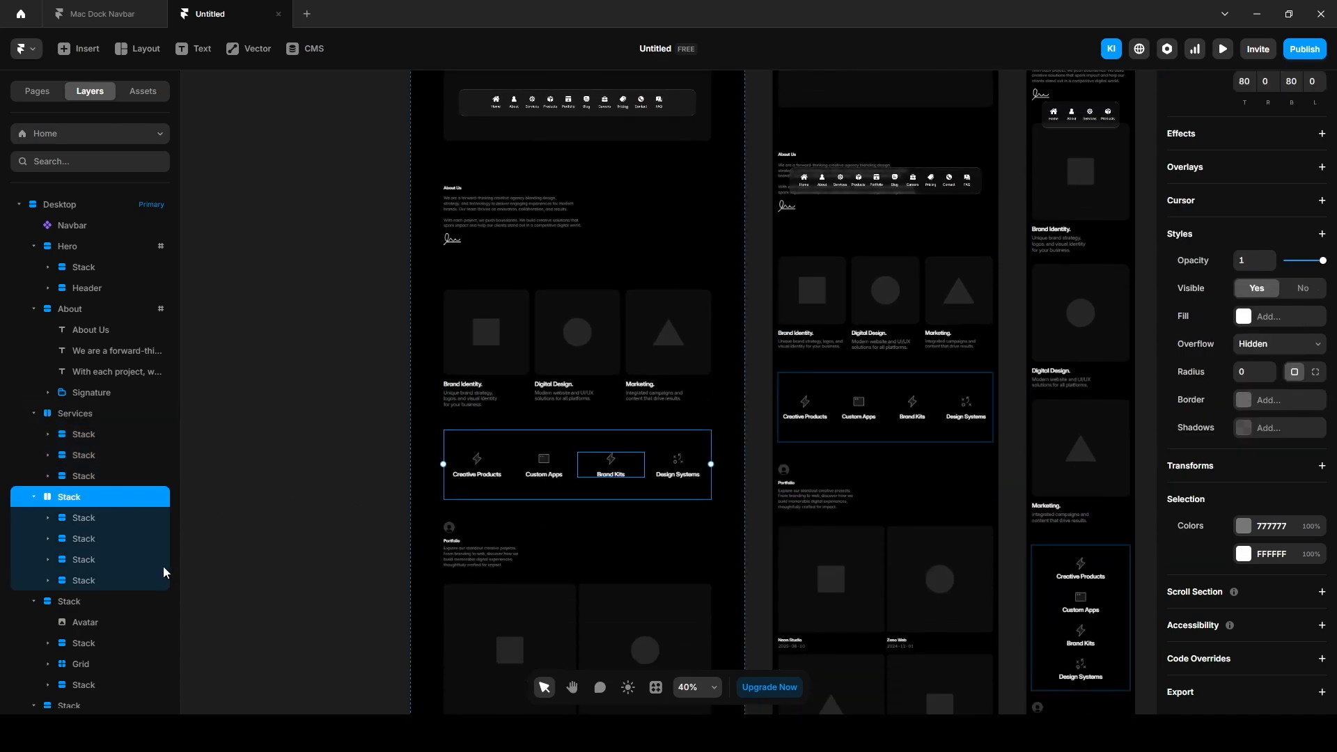
pyautogui.doubleClick(89, 498)
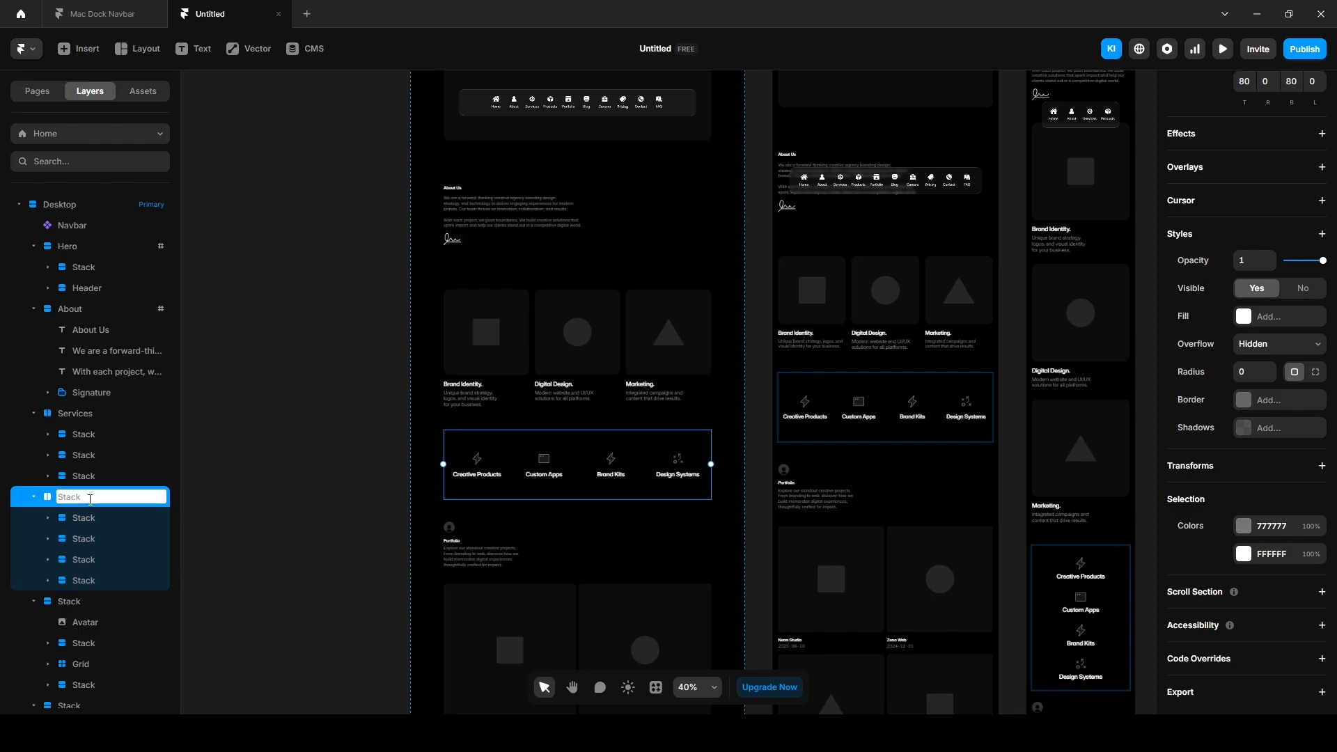
pyautogui.write('Products')
pyautogui.press('Return')
# Rename the stack with the Portfolio text and project grid as Portfolio and the Blog & Press stack as Blog.
pyautogui.scroll(-3, 355, 471)
pyautogui.click(65, 602)
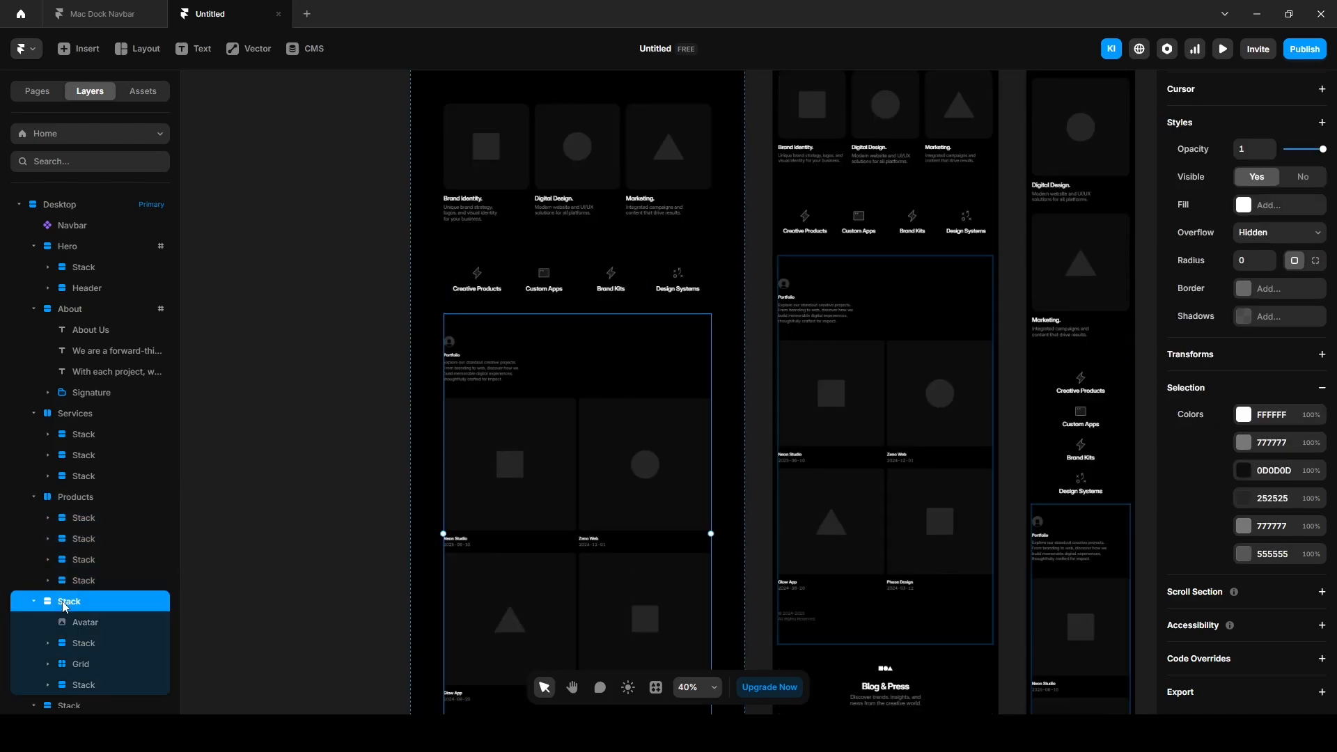
pyautogui.doubleClick(64, 603)
pyautogui.write('Portfolio')
pyautogui.press('Return')
pyautogui.scroll(-5, 198, 591)
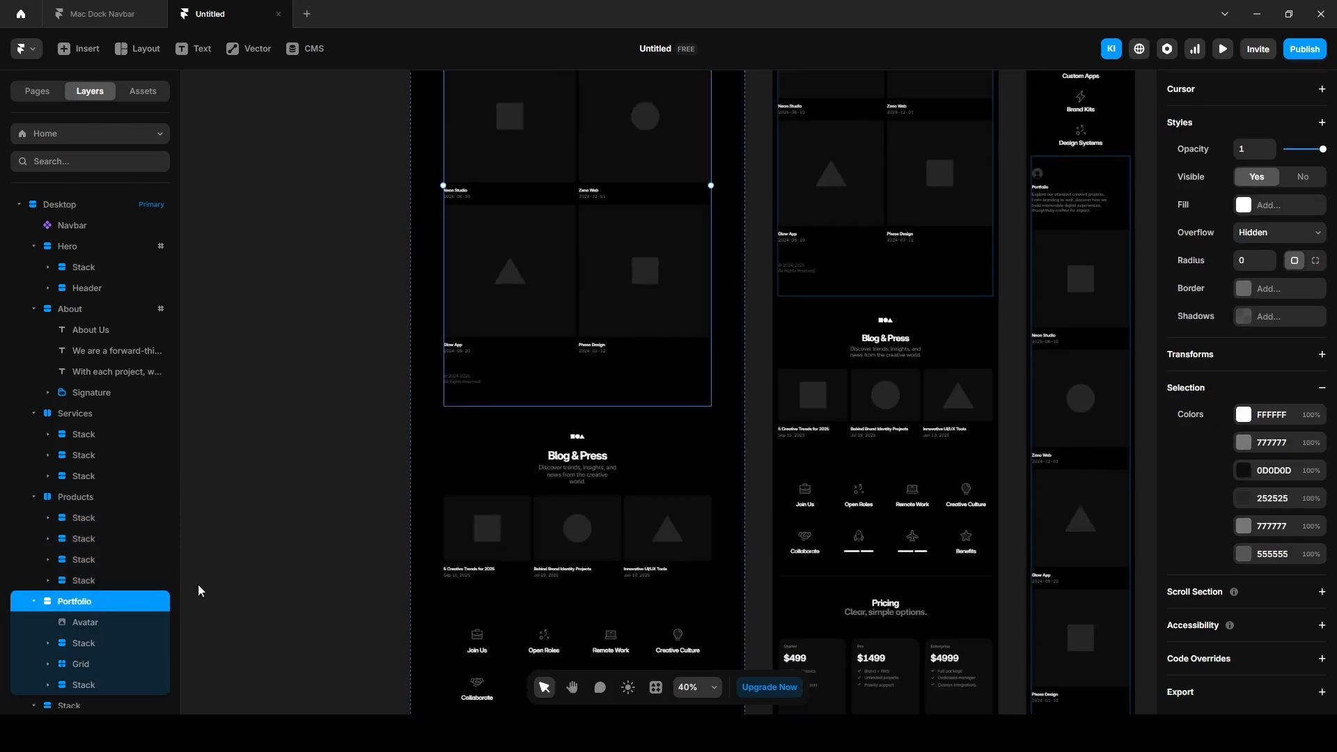
pyautogui.scroll(-4, 76, 491)
pyautogui.doubleClick(65, 428)
pyautogui.write('Blog')
pyautogui.press('Return')
# Rename the stack with the Join Us and Open Roles icons as Careers and the pricing plans stack as Pricing.
pyautogui.click(66, 511)
pyautogui.scroll(-3, 660, 462)
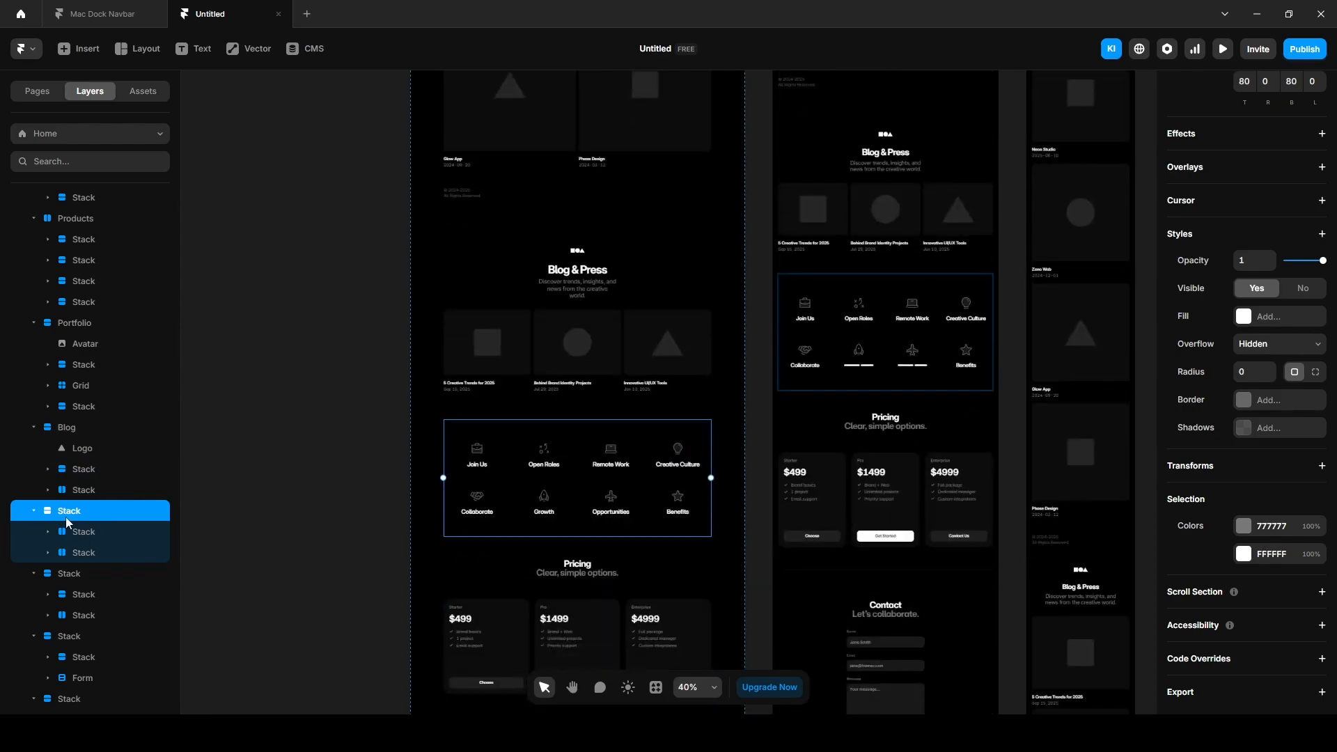
pyautogui.doubleClick(67, 514)
pyautogui.write('Careers')
pyautogui.press('Return')
pyautogui.click(66, 573)
pyautogui.doubleClick(66, 573)
pyautogui.write('Pricing')
pyautogui.press('Return')
# Rename the stack holding the contact form as Contact and the stack holding the accordion as Faq.
pyautogui.scroll(-3, 500, 500)
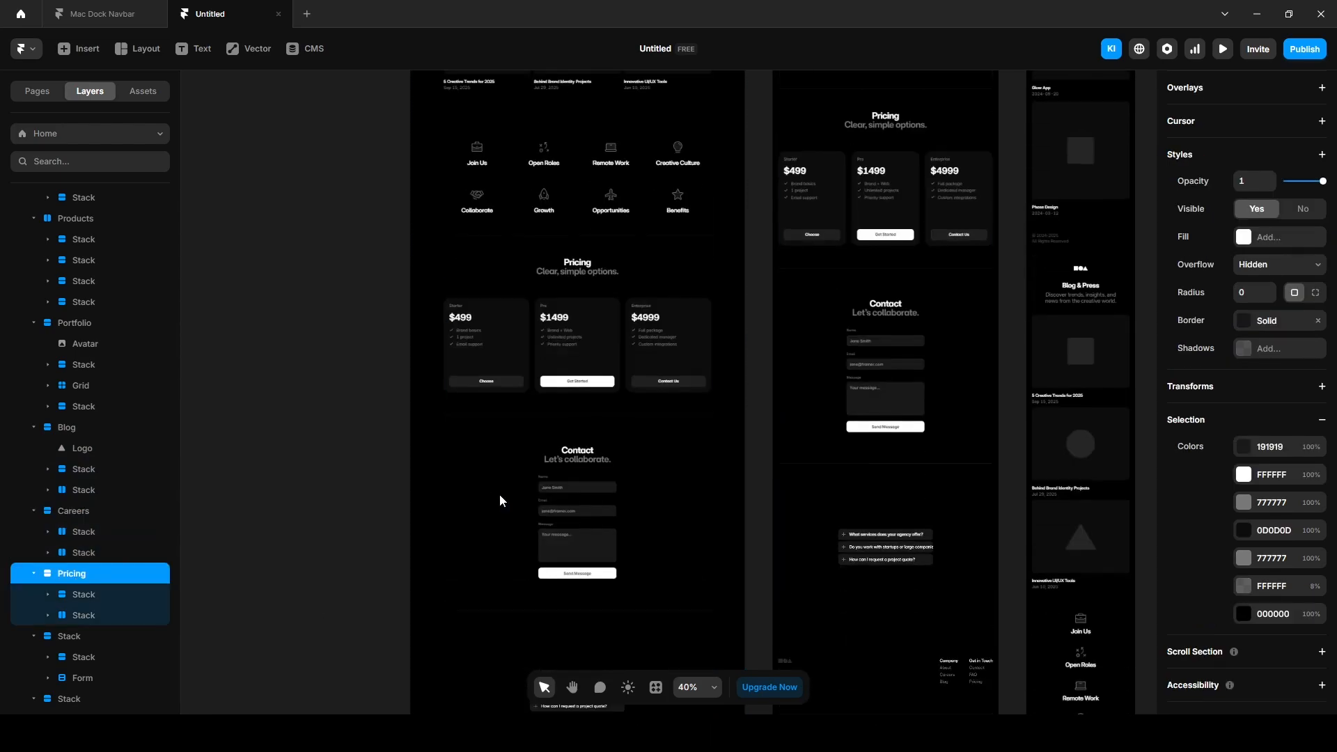
pyautogui.scroll(-4, 83, 529)
pyautogui.click(66, 496)
pyautogui.doubleClick(66, 497)
pyautogui.write('Contact')
pyautogui.press('Return')
pyautogui.scroll(-3, 420, 499)
pyautogui.click(71, 560)
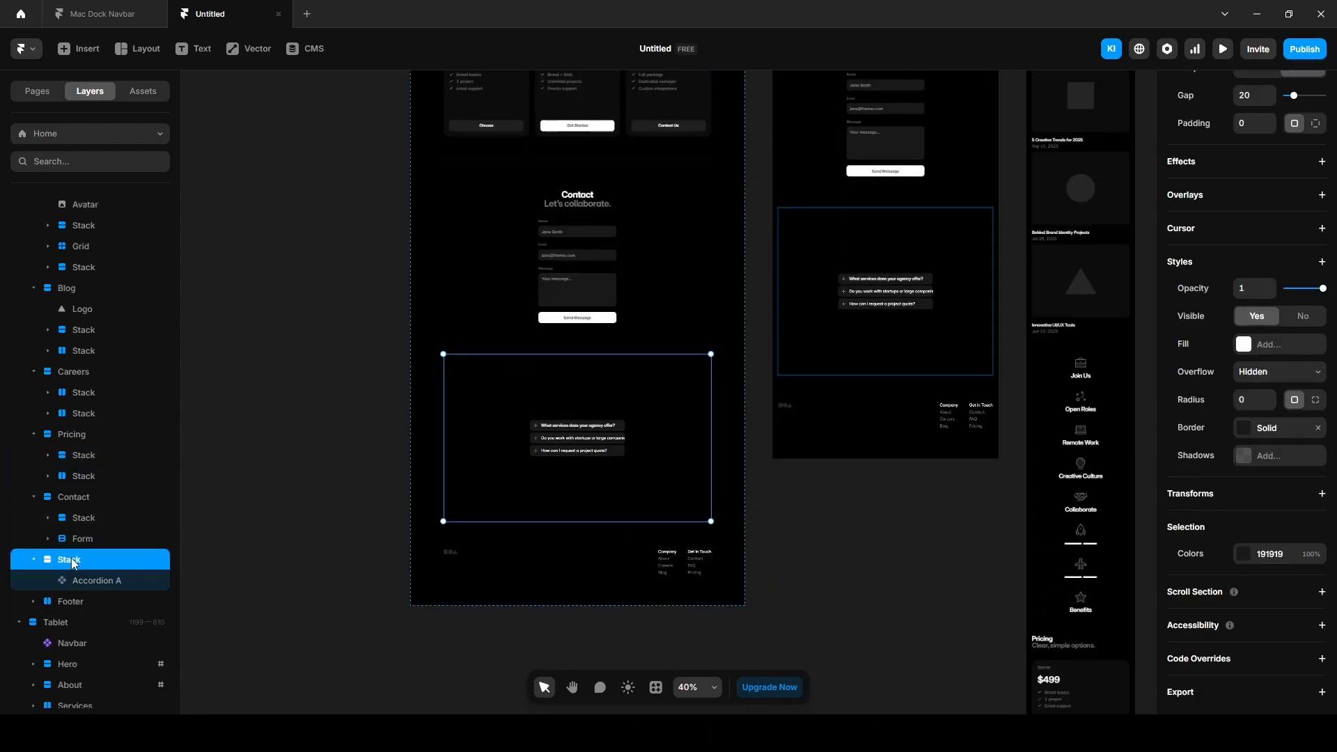
pyautogui.doubleClick(71, 559)
pyautogui.write('FAQ')
pyautogui.press('Return')
pyautogui.click(287, 514)
# Add a scroll section named services to the Services stack and one named products to the Products stack.
pyautogui.scroll(10, 78, 418)
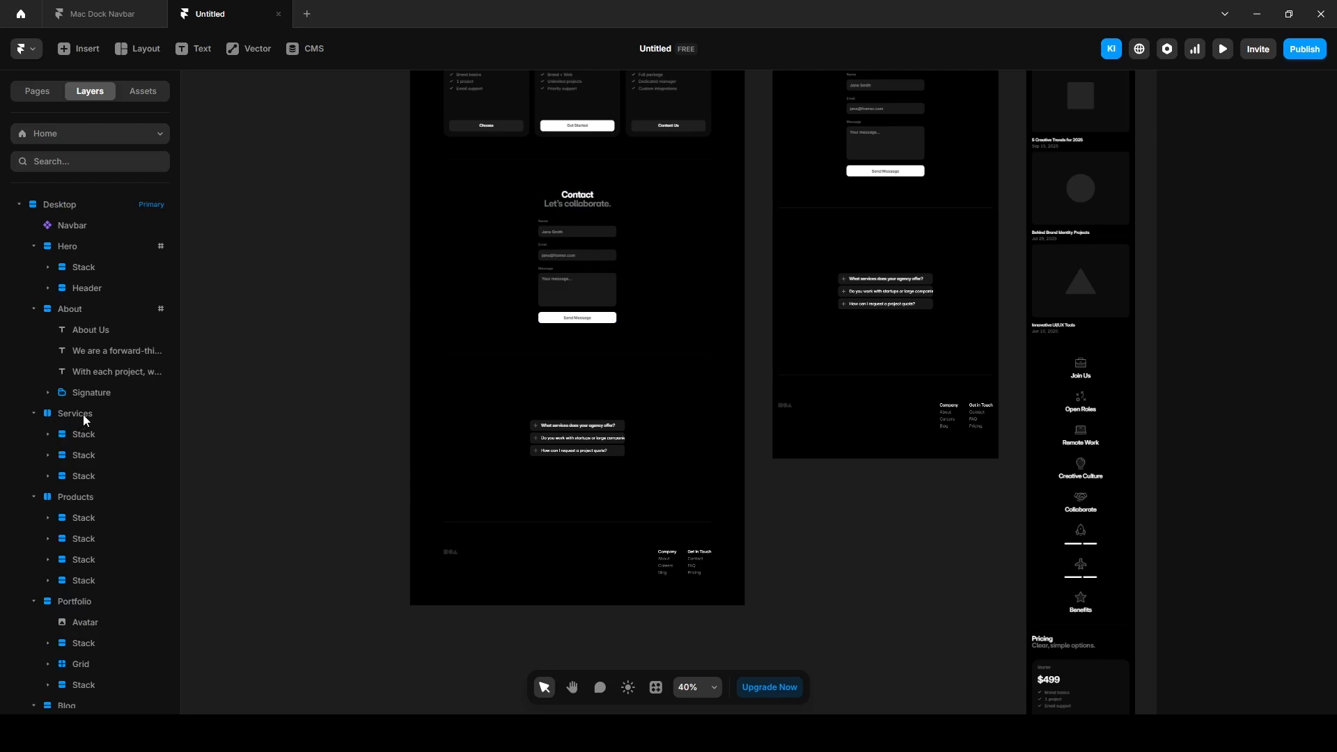
pyautogui.click(82, 415)
pyautogui.click(1202, 593)
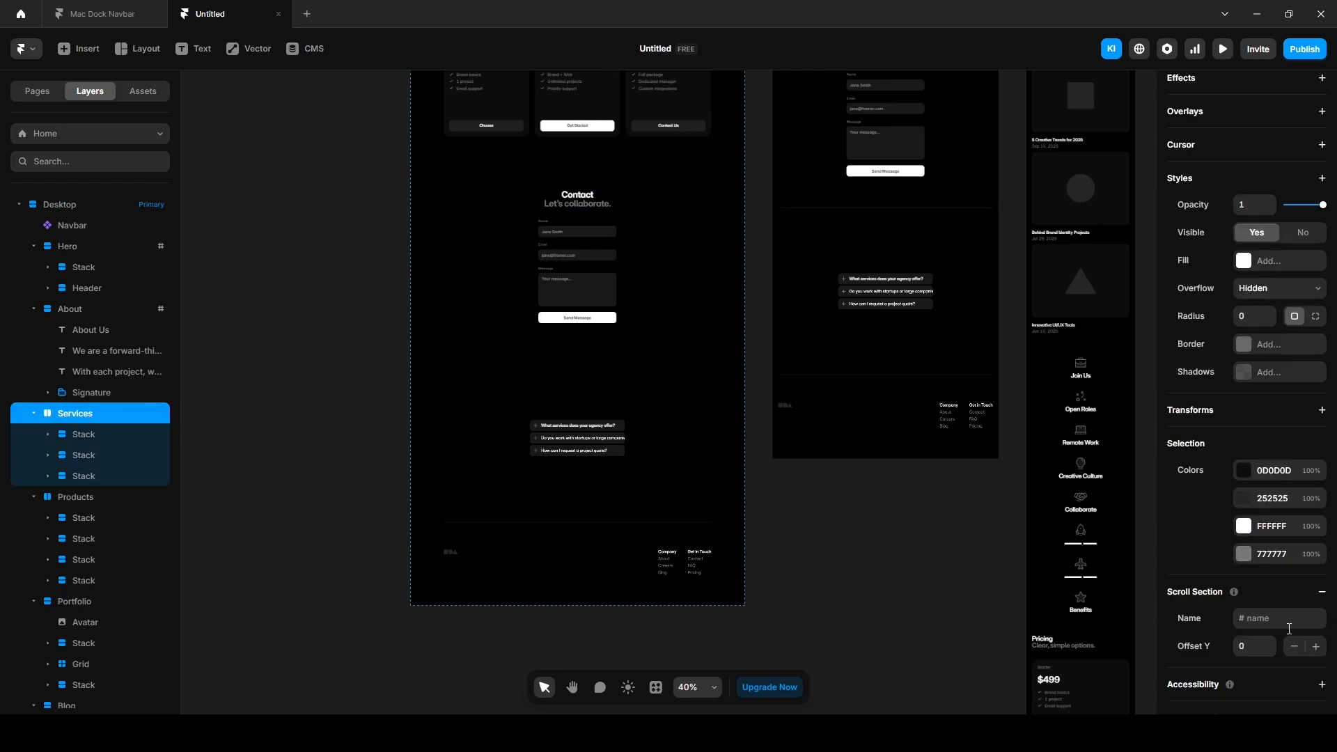
pyautogui.click(1278, 623)
pyautogui.write('services')
pyautogui.click(77, 497)
pyautogui.click(1199, 598)
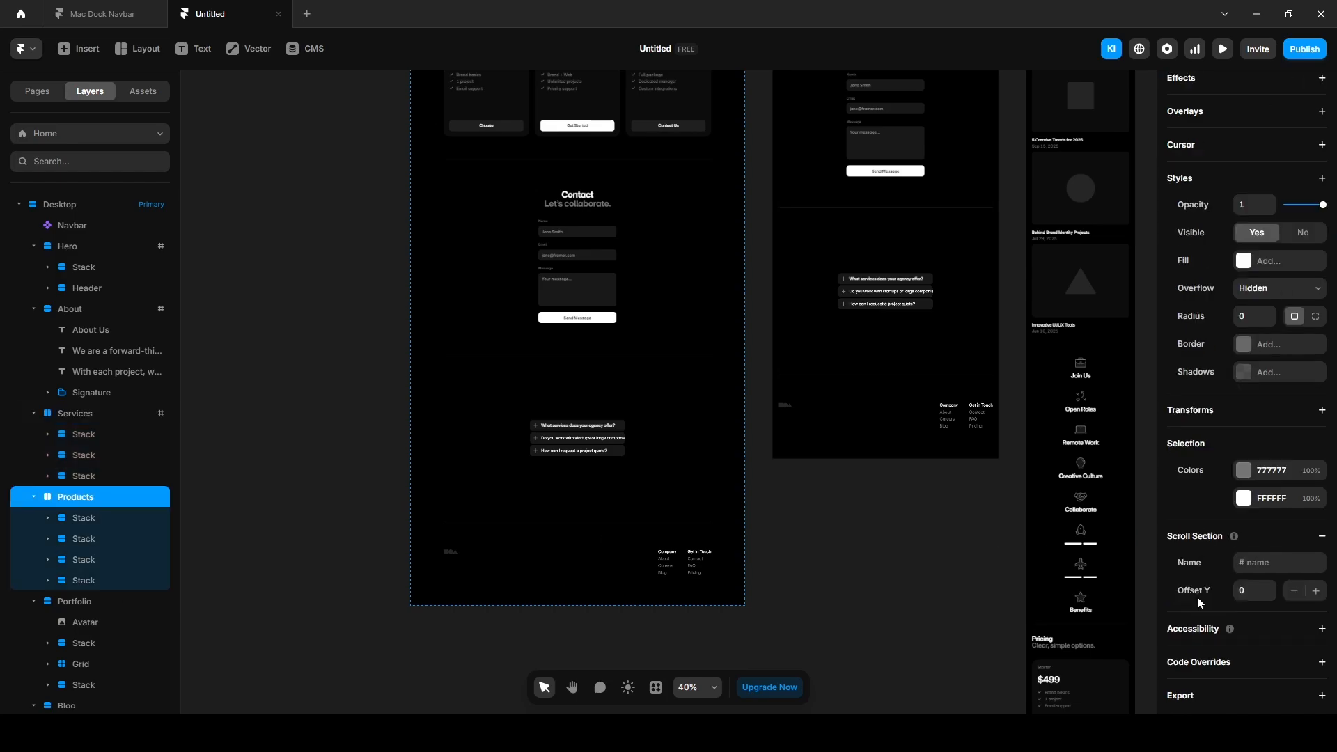
pyautogui.click(1256, 562)
pyautogui.write('products')
# Add a scroll section named portfolio to the Portfolio stack and one named blog to the Blog stack.
pyautogui.click(77, 602)
pyautogui.click(1224, 598)
pyautogui.click(1263, 618)
pyautogui.write('portfolio')
pyautogui.scroll(-4, 84, 488)
pyautogui.click(68, 427)
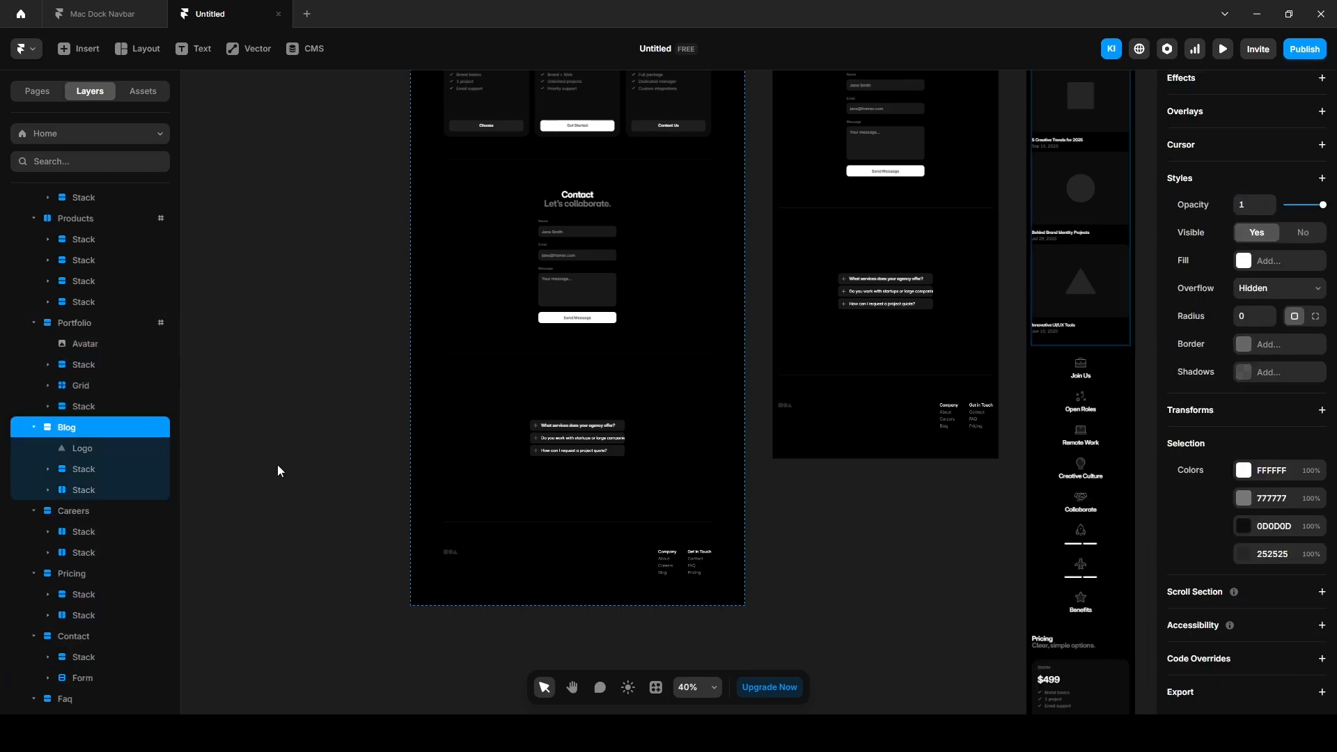
pyautogui.click(1202, 592)
pyautogui.click(1259, 561)
pyautogui.write('blog')
# Add a scroll section to the Careers stack and one named pricing to the Pricing stack.
pyautogui.click(73, 510)
pyautogui.click(1203, 592)
pyautogui.click(1259, 679)
pyautogui.write('pricing')
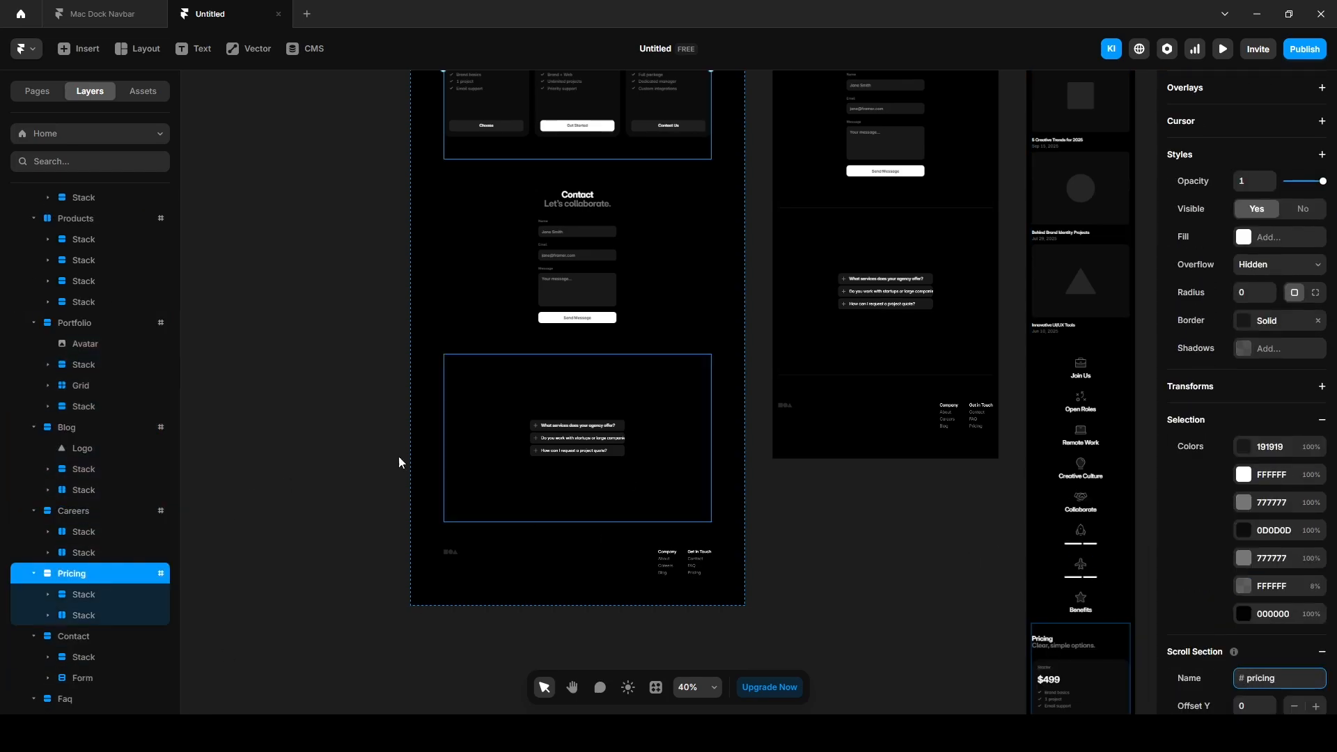
# Add a scroll section named contact to the Contact stack and select the Faq stack.
pyautogui.scroll(-5, 83, 418)
pyautogui.click(73, 287)
pyautogui.click(1203, 592)
pyautogui.click(1259, 568)
pyautogui.write('contact')
pyautogui.click(66, 351)
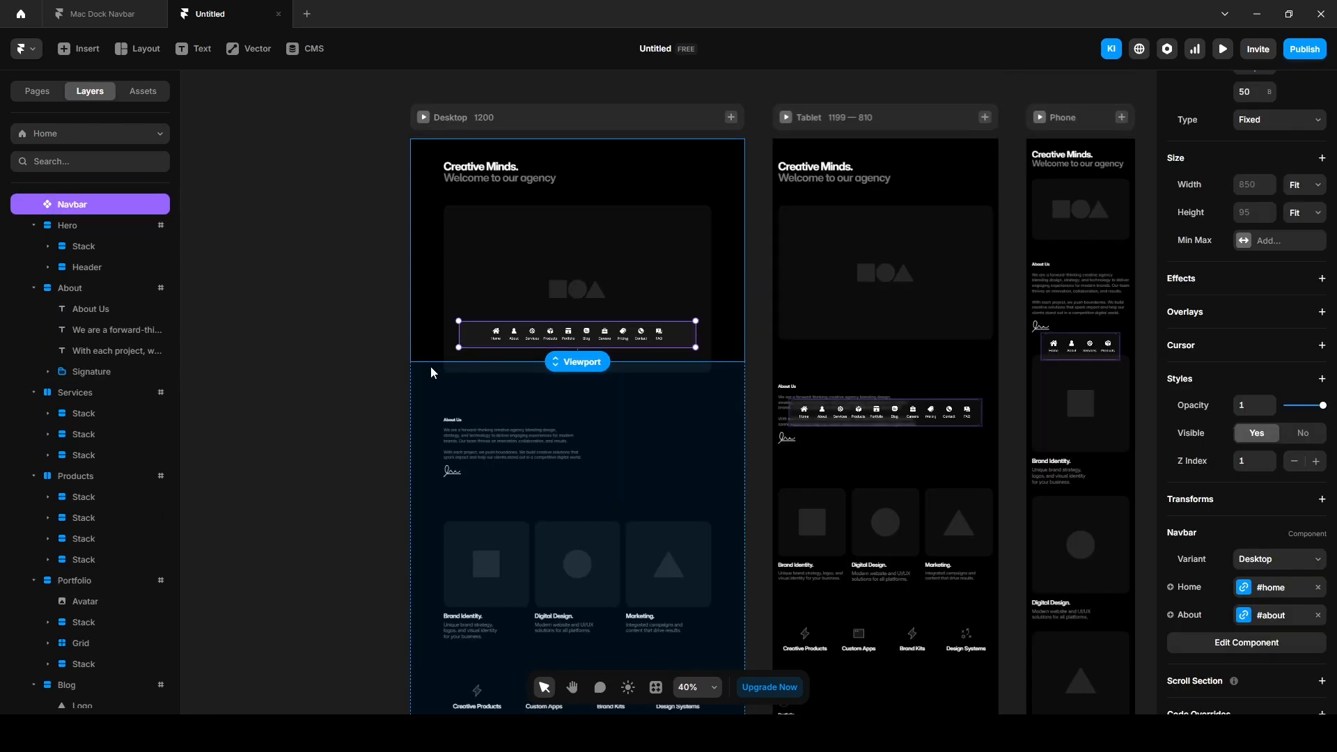
# Open the Navbar component for editing.
pyautogui.doubleClick(469, 336)
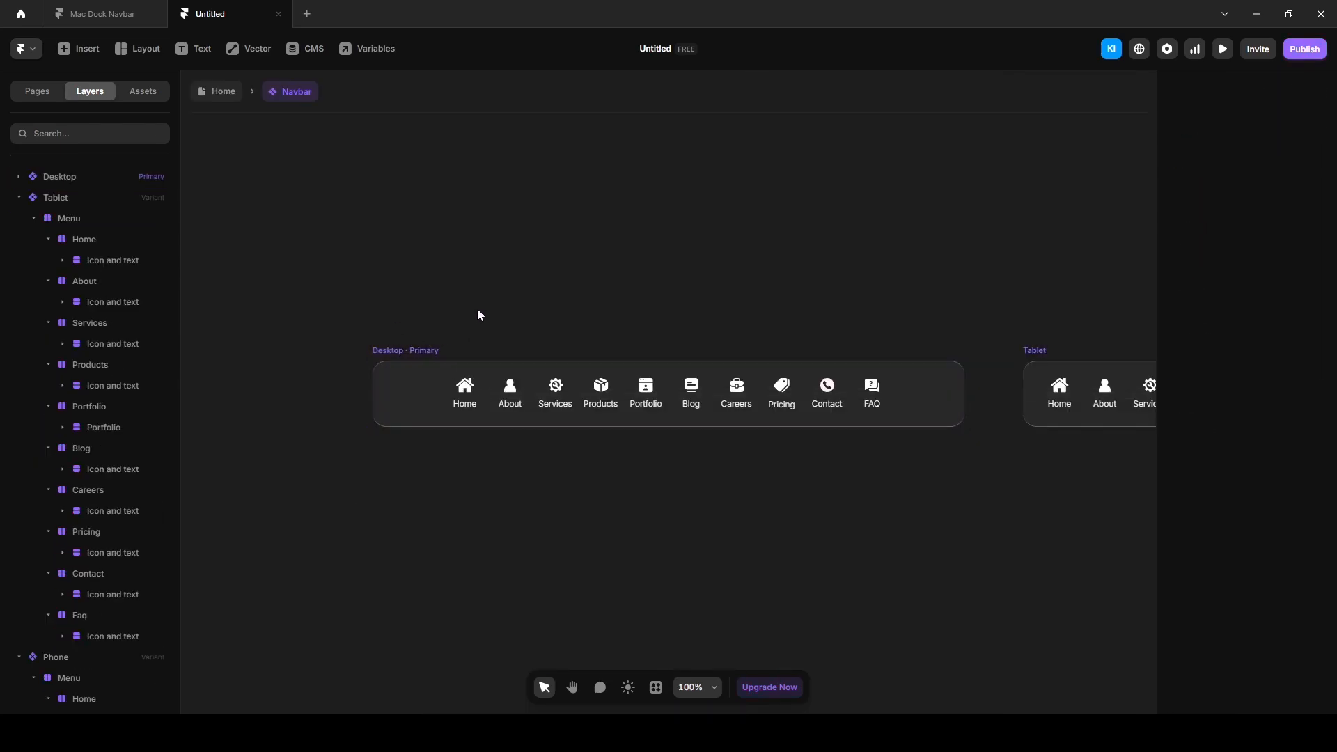
pyautogui.scroll(-5, 477, 312)
pyautogui.moveTo(1006, 249); pyautogui.dragTo(445, 248)
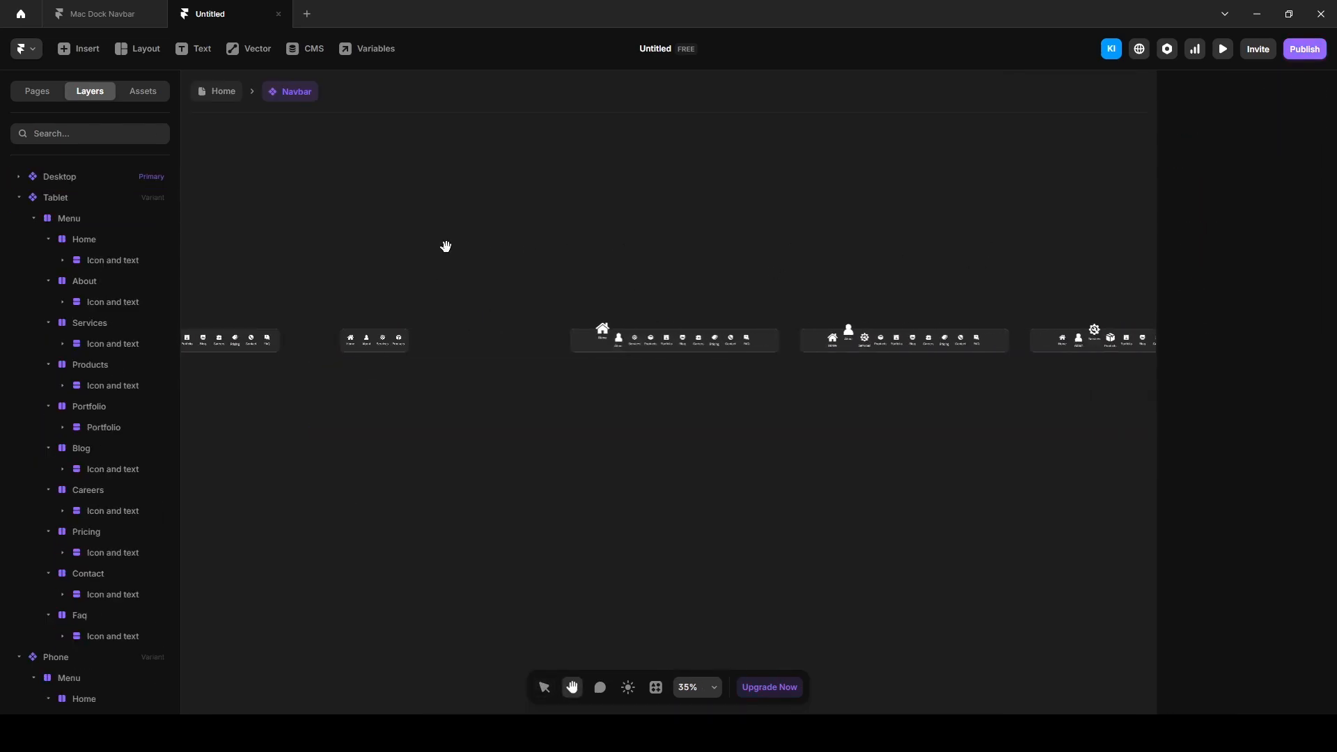
pyautogui.moveTo(834, 265); pyautogui.dragTo(414, 266)
pyautogui.scroll(4, 696, 329)
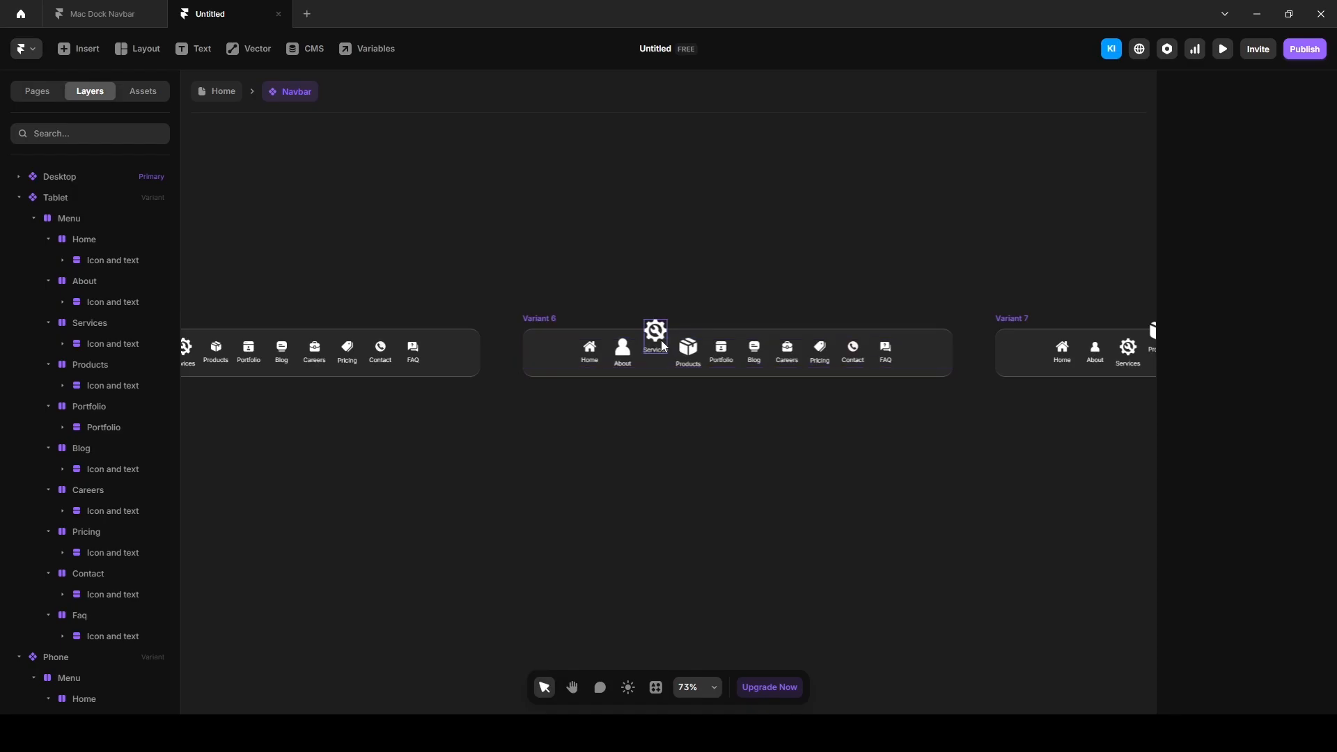
# Create a link variable named Services for the Services item in Variant 6 and set its scroll to Smooth.
pyautogui.click(654, 340)
pyautogui.scroll(-3, 77, 589)
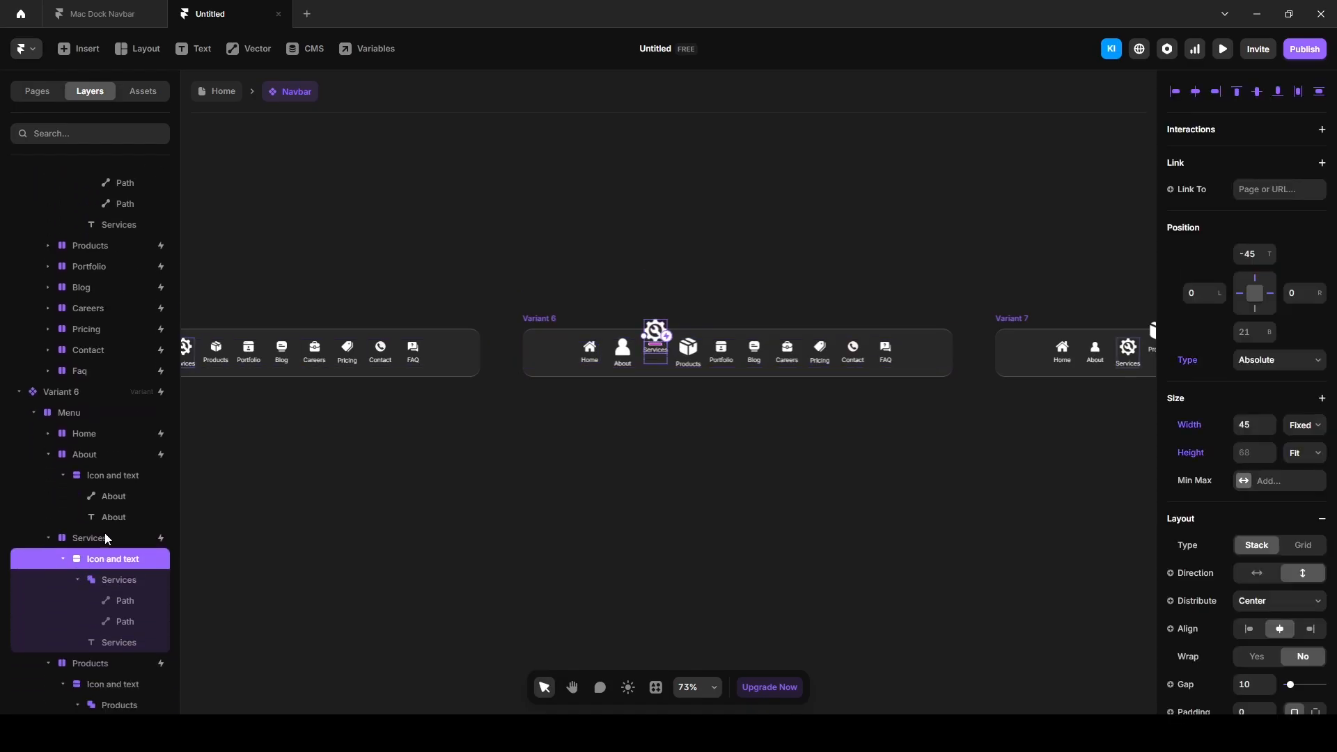
pyautogui.click(104, 536)
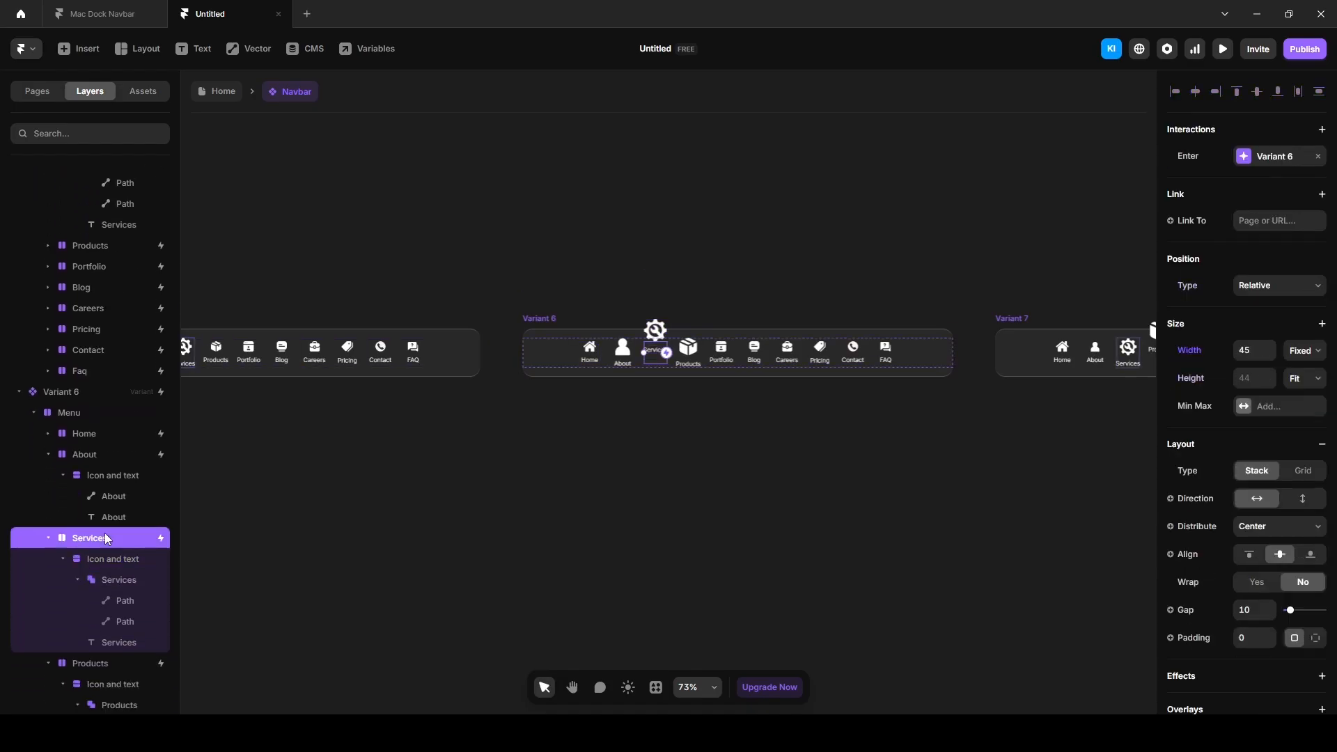
pyautogui.click(1173, 223)
pyautogui.click(1187, 249)
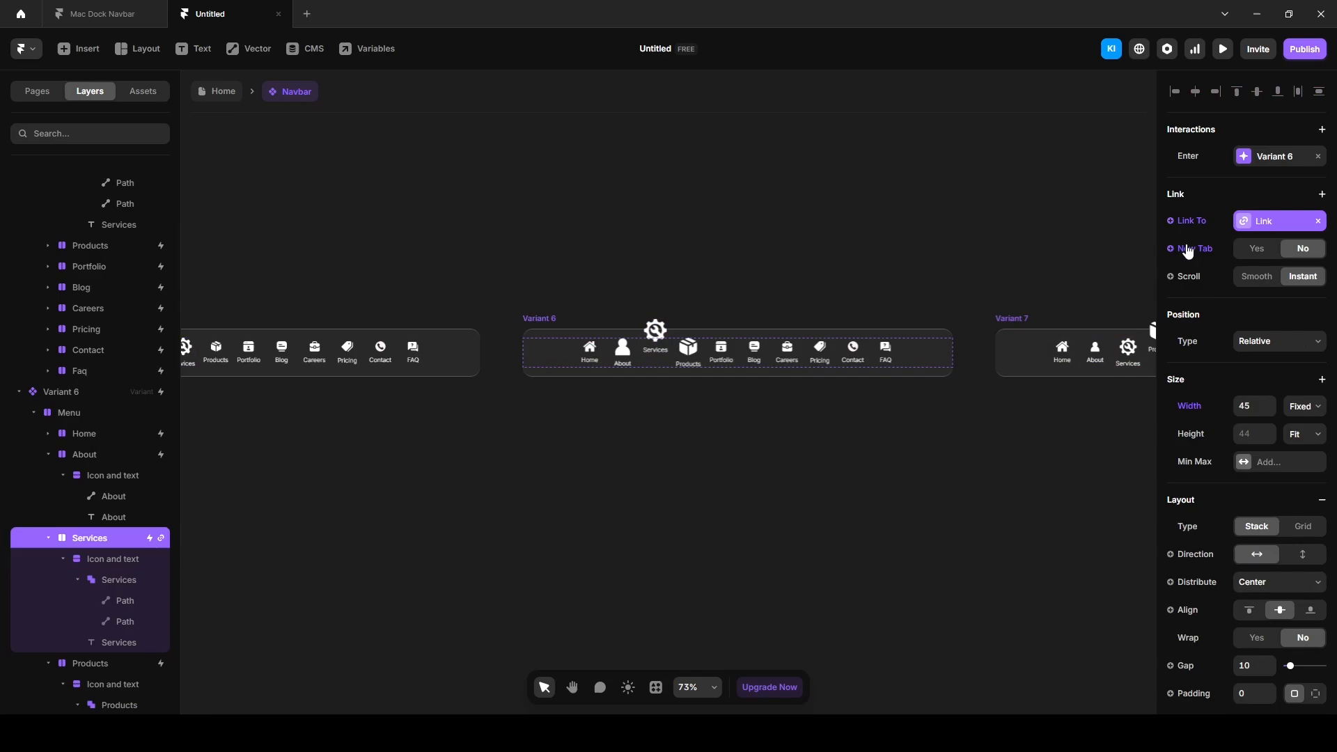
pyautogui.click(1254, 223)
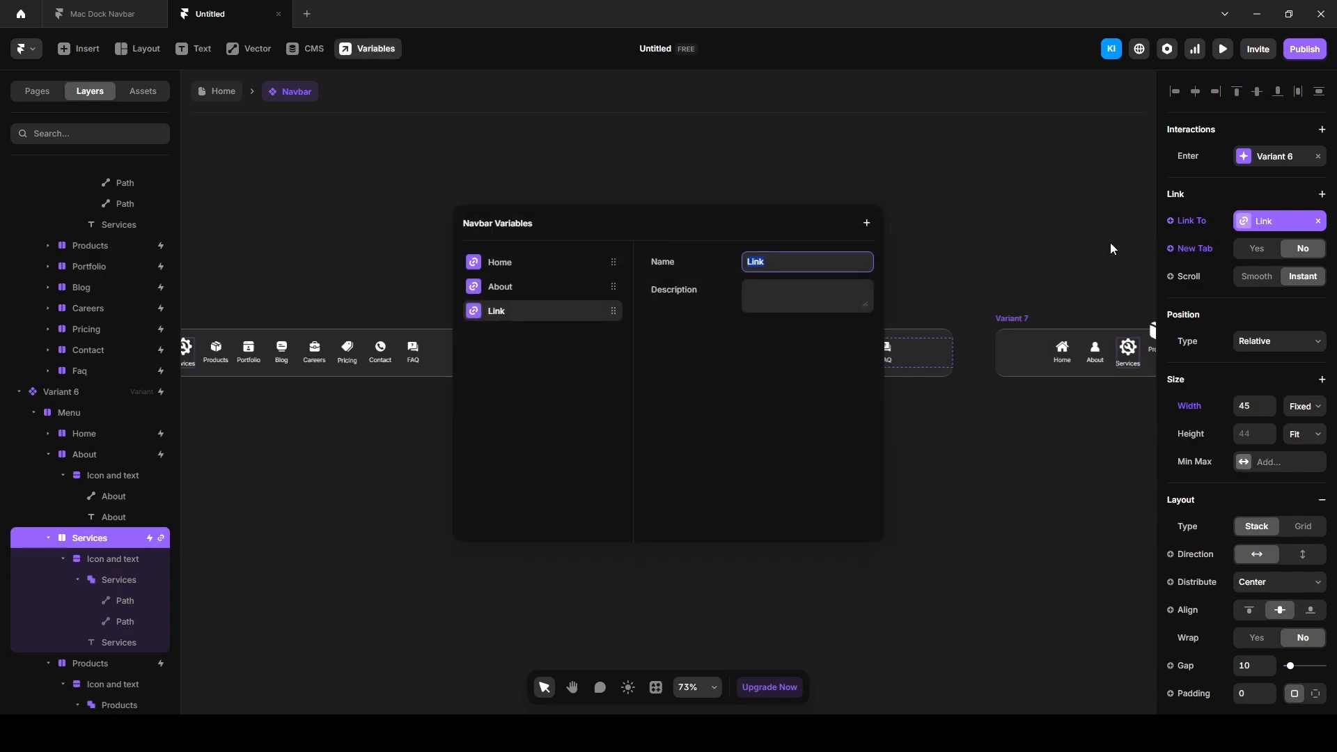
pyautogui.write('Services')
pyautogui.click(1250, 285)
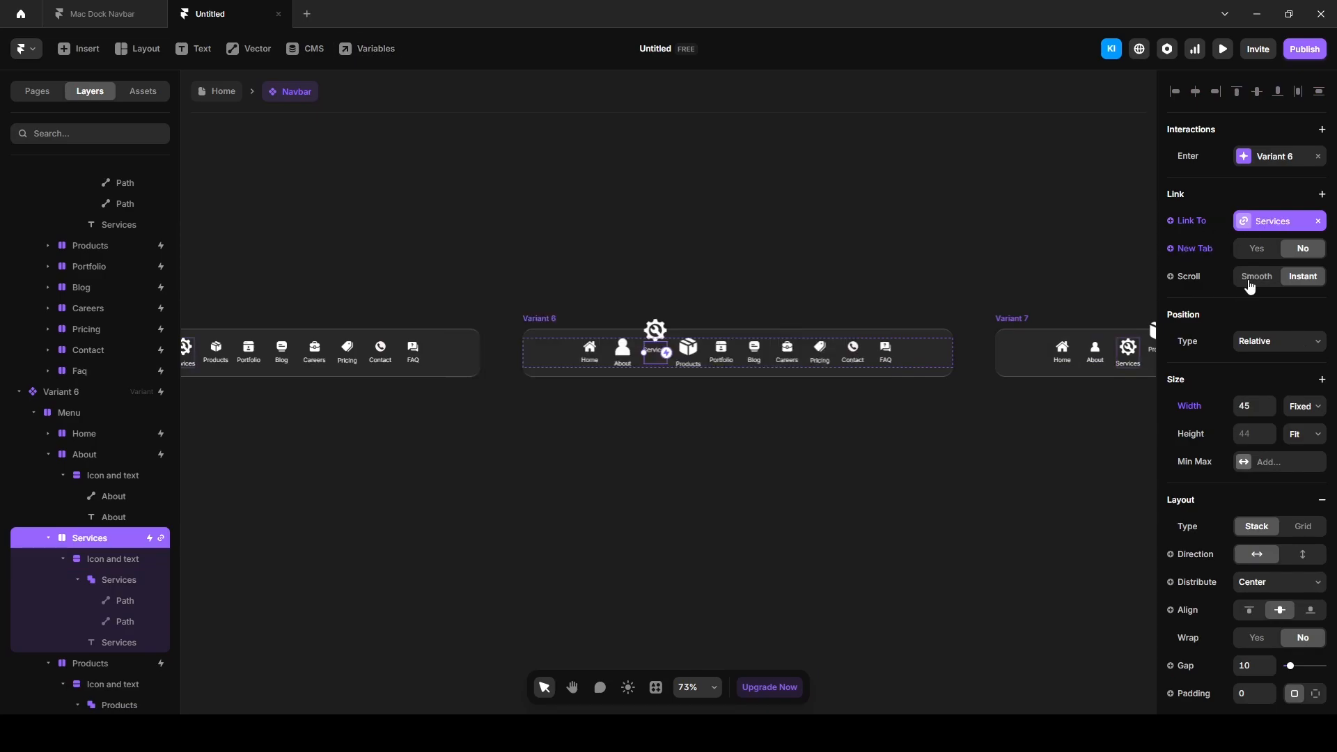
# Create a link variable named Products for the Products item in Variant 7 and set its scroll to Smooth.
pyautogui.moveTo(1048, 265); pyautogui.dragTo(638, 246)
pyautogui.keyDown('ctrl'); pyautogui.click(757, 337); pyautogui.keyUp('ctrl')
pyautogui.keyDown('ctrl'); pyautogui.click(757, 342); pyautogui.keyUp('ctrl')
pyautogui.click(1188, 223)
pyautogui.click(1193, 248)
pyautogui.click(1255, 277)
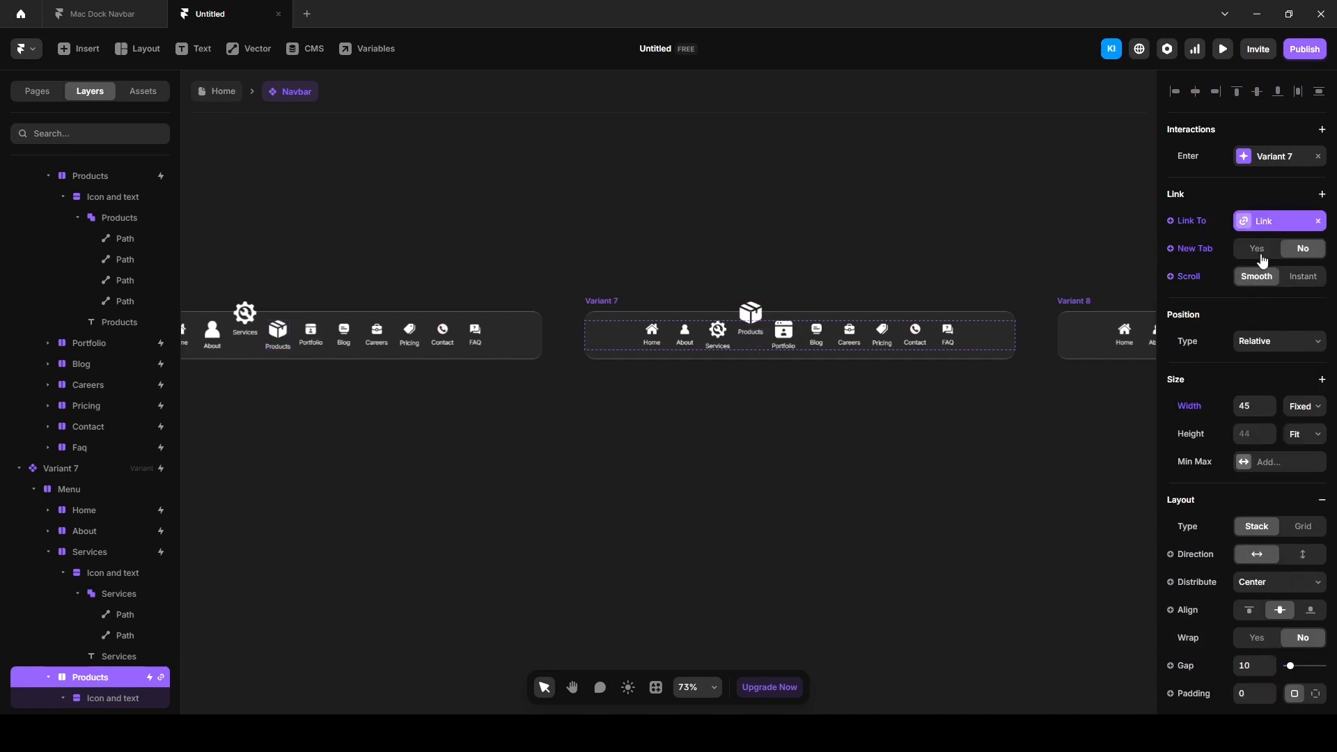
pyautogui.click(1265, 222)
pyautogui.moveTo(772, 262); pyautogui.dragTo(734, 263)
pyautogui.write('Products')
pyautogui.press('Return')
pyautogui.click(1015, 191)
# Create a link variable named Portfolio for the Portfolio item in Variant 8 and set its scroll to Smooth.
pyautogui.moveTo(1015, 191); pyautogui.dragTo(458, 197)
pyautogui.keyDown('ctrl'); pyautogui.click(699, 337); pyautogui.keyUp('ctrl')
pyautogui.keyDown('ctrl'); pyautogui.click(699, 346); pyautogui.keyUp('ctrl')
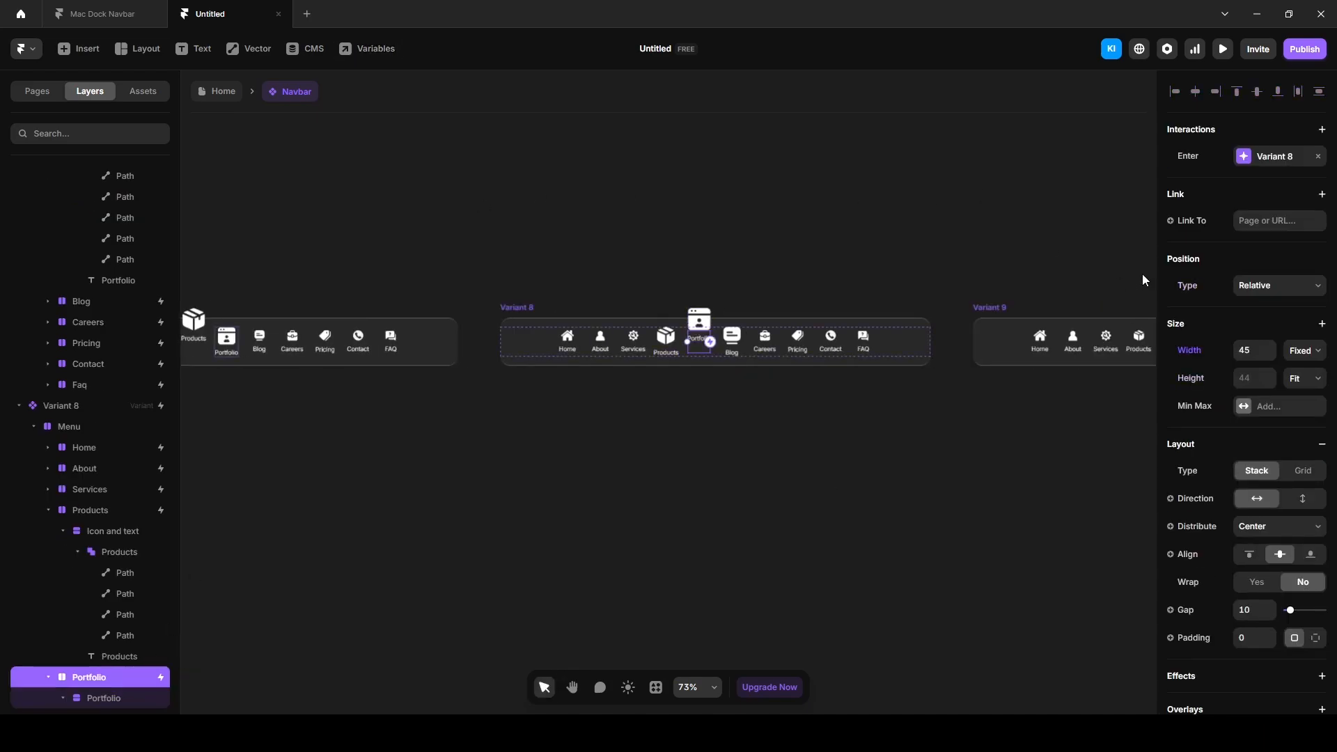
pyautogui.click(1188, 220)
pyautogui.click(1266, 221)
pyautogui.write('Portfolio')
pyautogui.press('Return')
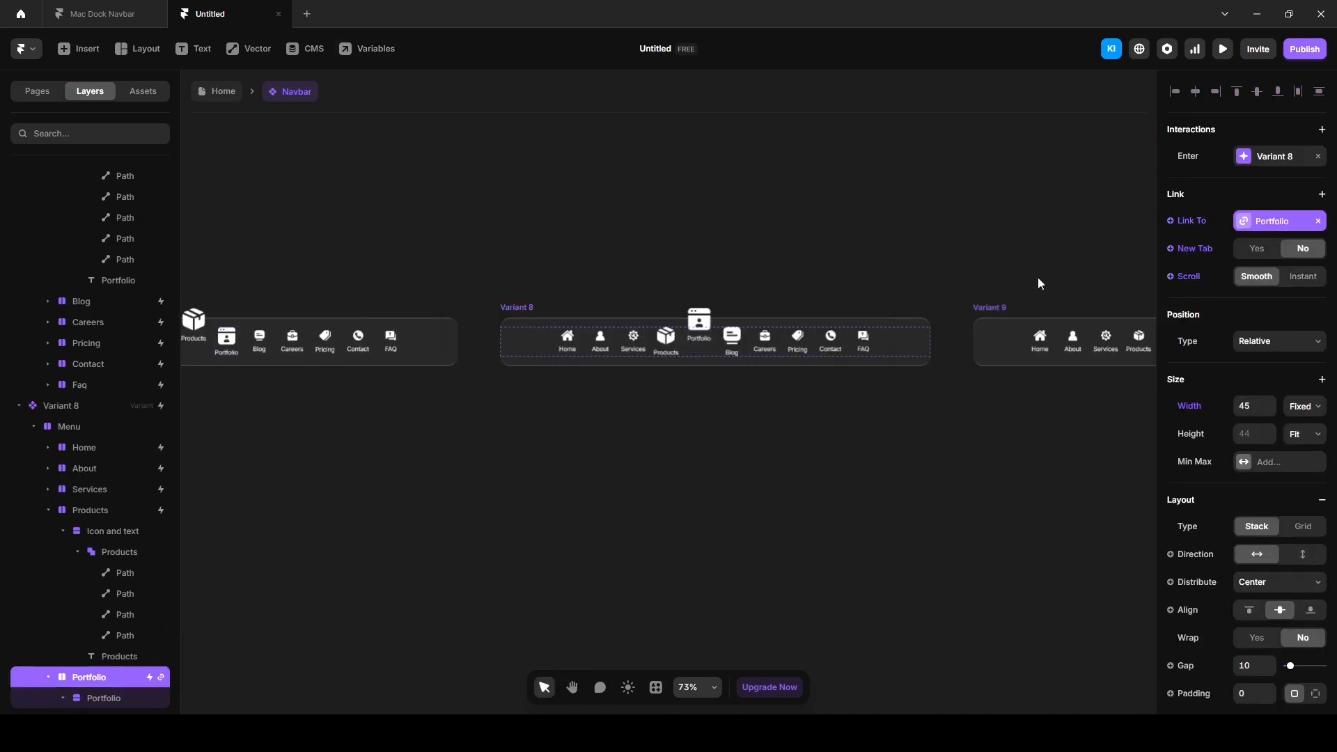
pyautogui.click(1038, 277)
# Create a link variable named blog for the Blog item in Variant 9.
pyautogui.moveTo(1037, 277); pyautogui.dragTo(502, 260)
pyautogui.keyDown('ctrl'); pyautogui.click(674, 317); pyautogui.keyUp('ctrl')
pyautogui.click(78, 678)
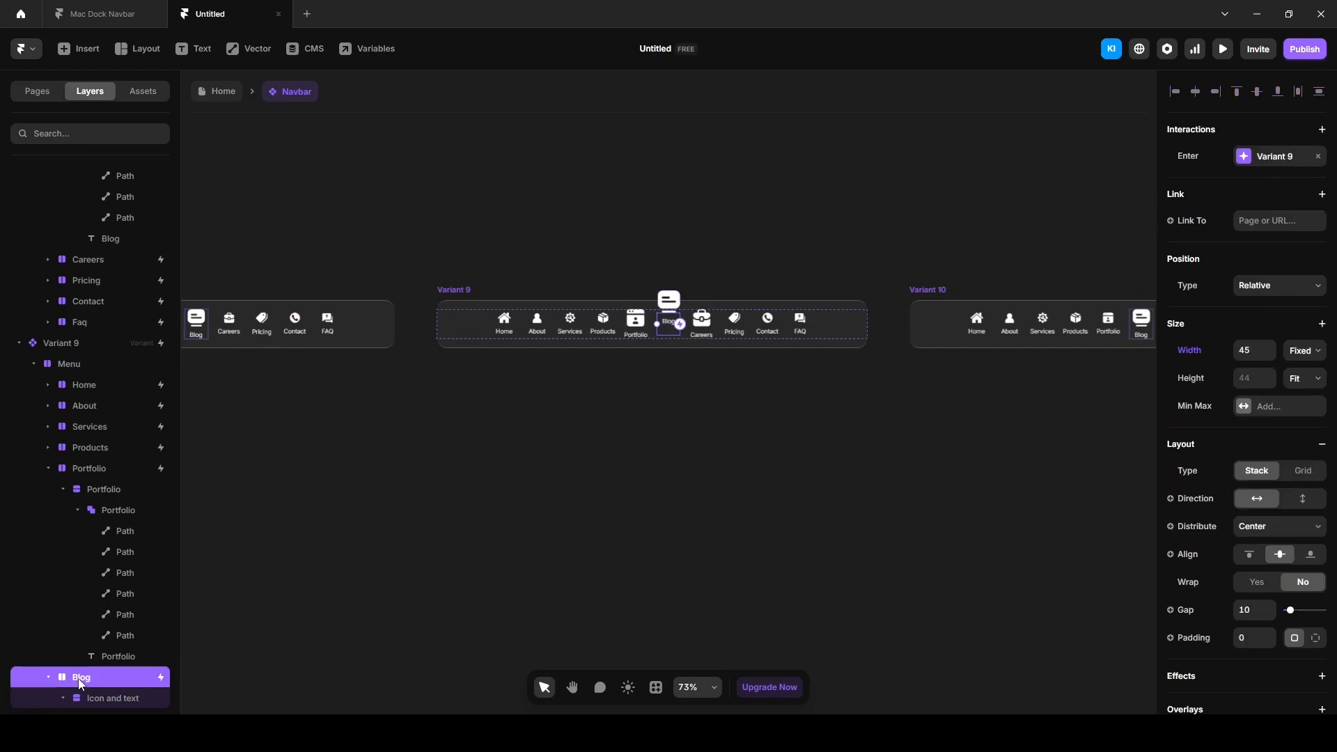
pyautogui.click(1184, 221)
pyautogui.click(1204, 247)
pyautogui.click(1265, 223)
pyautogui.write('blog')
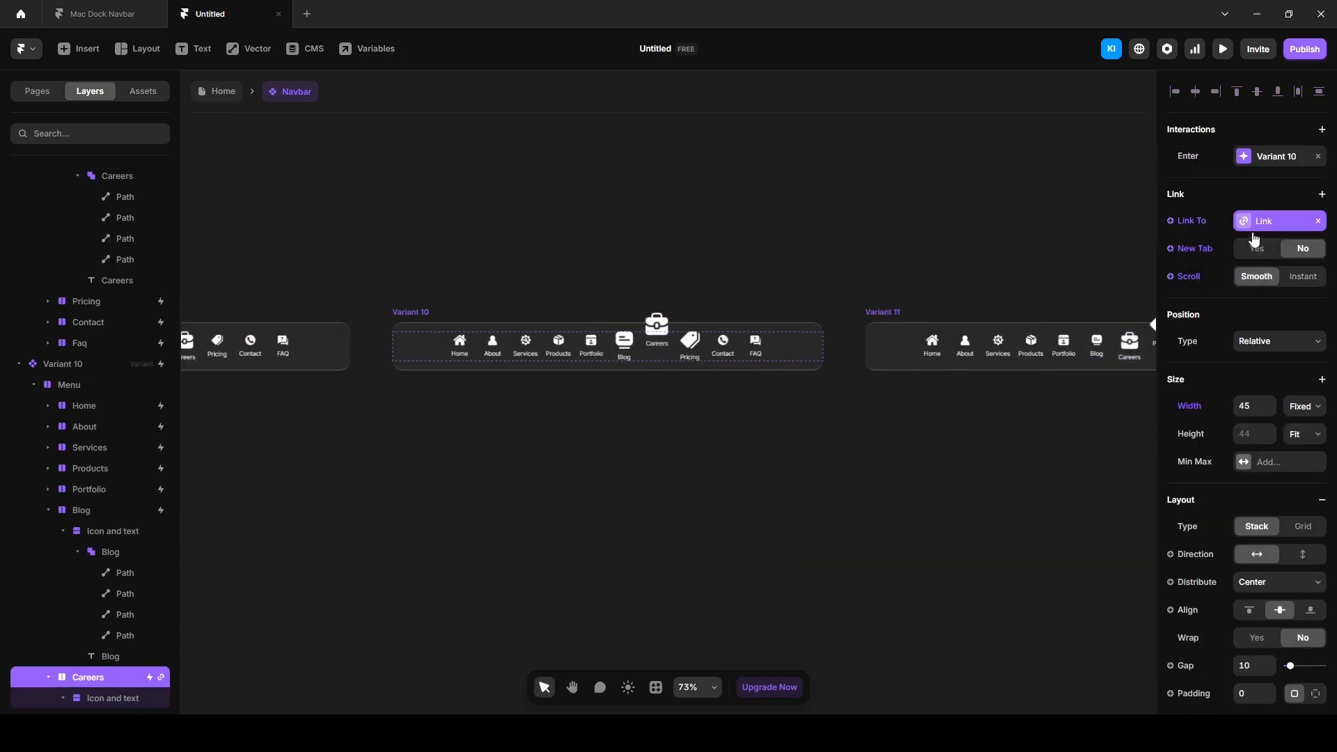
# Name the link variable of the Careers item in Variant 10 careers, and create one named pricing for the Pricing item in Variant 11.
pyautogui.click(1253, 230)
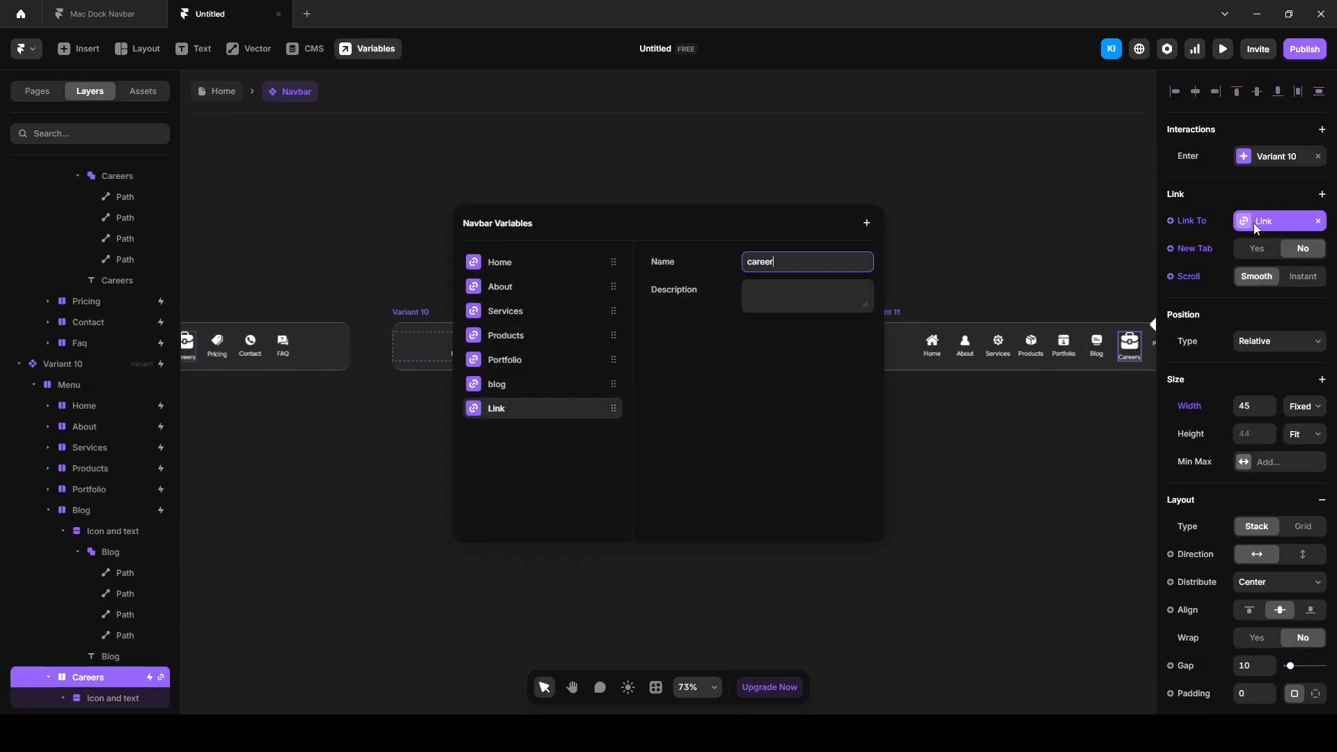
pyautogui.click(1031, 243)
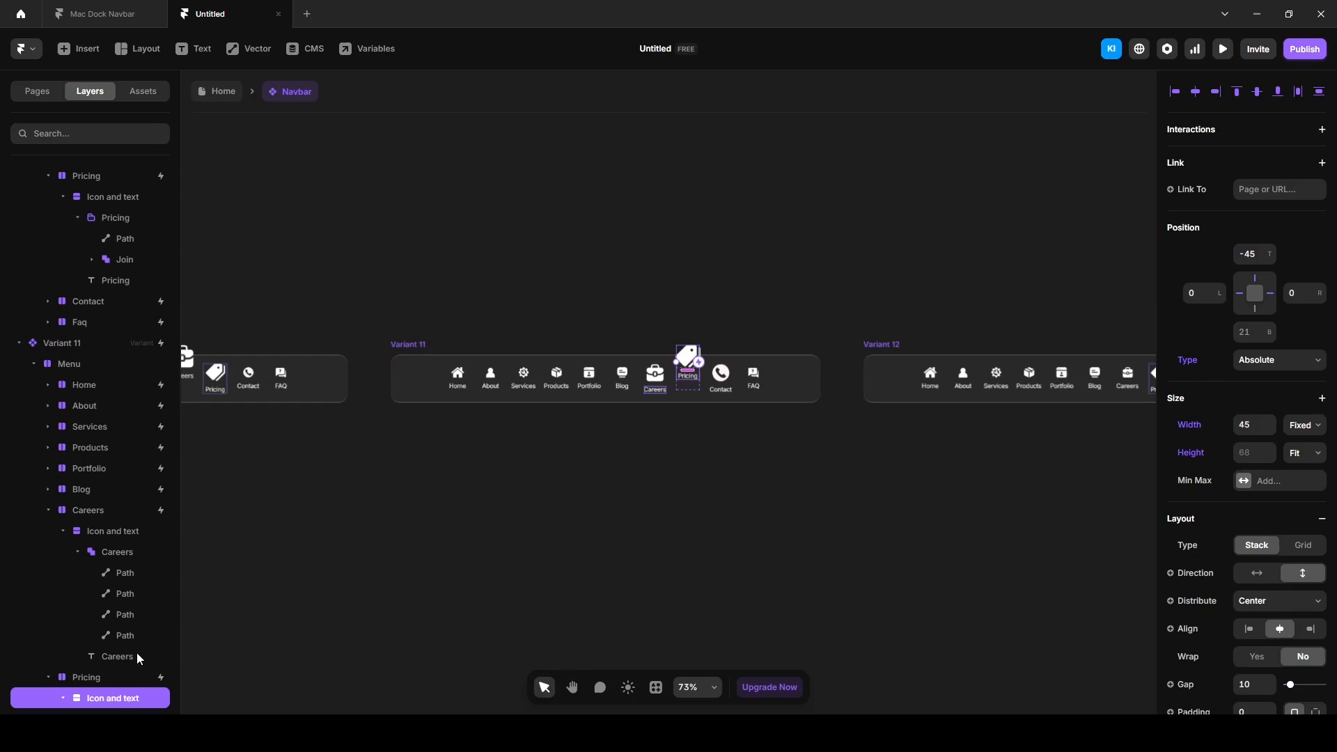
pyautogui.click(105, 677)
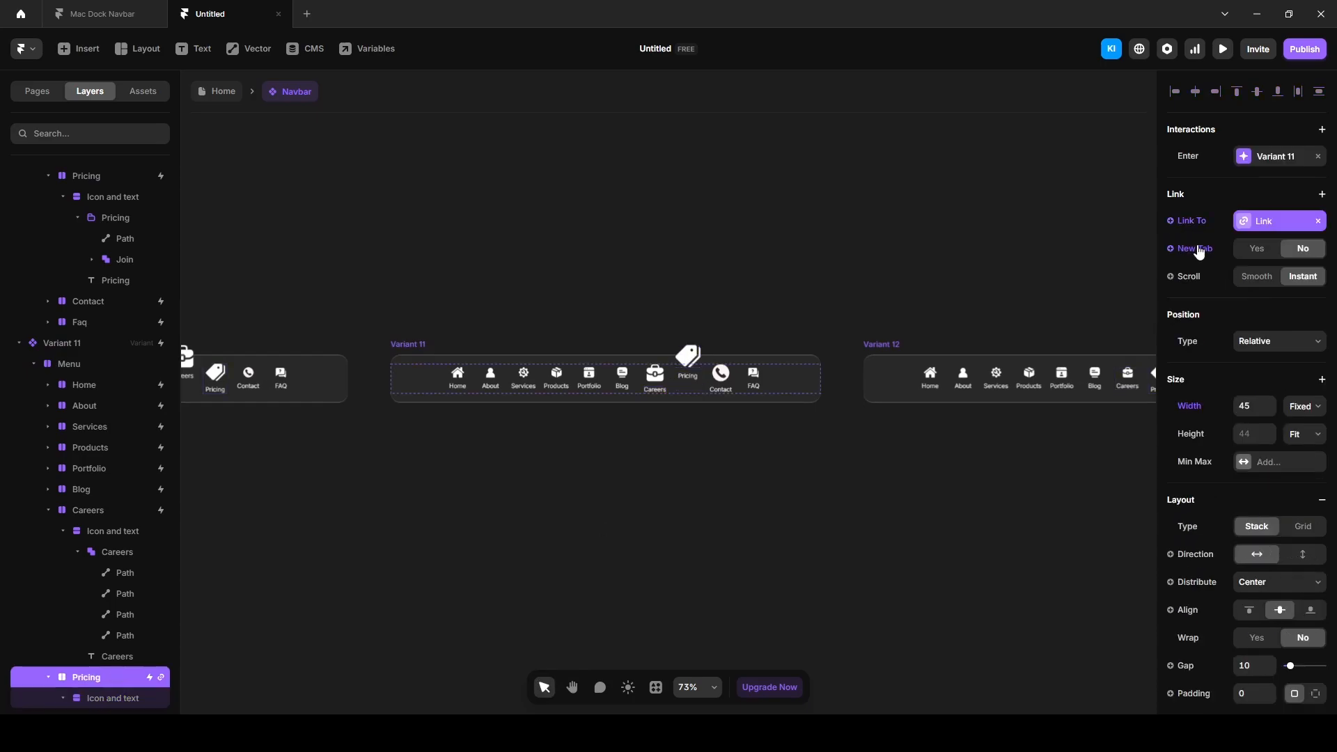
pyautogui.click(1258, 221)
pyautogui.click(922, 278)
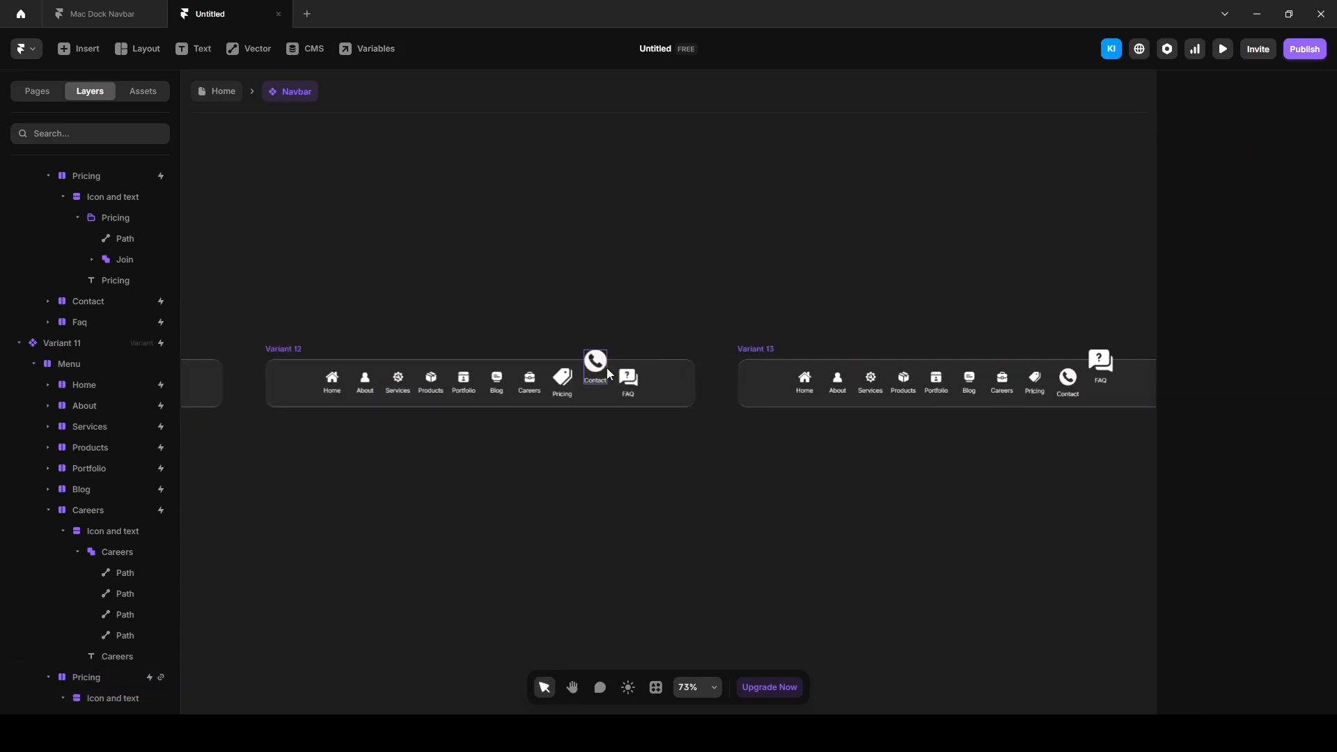
# Set the Contact item's link scroll in Variant 12 to Smooth and name its link variable contact.
pyautogui.click(1253, 276)
pyautogui.click(1259, 221)
pyautogui.write('contact')
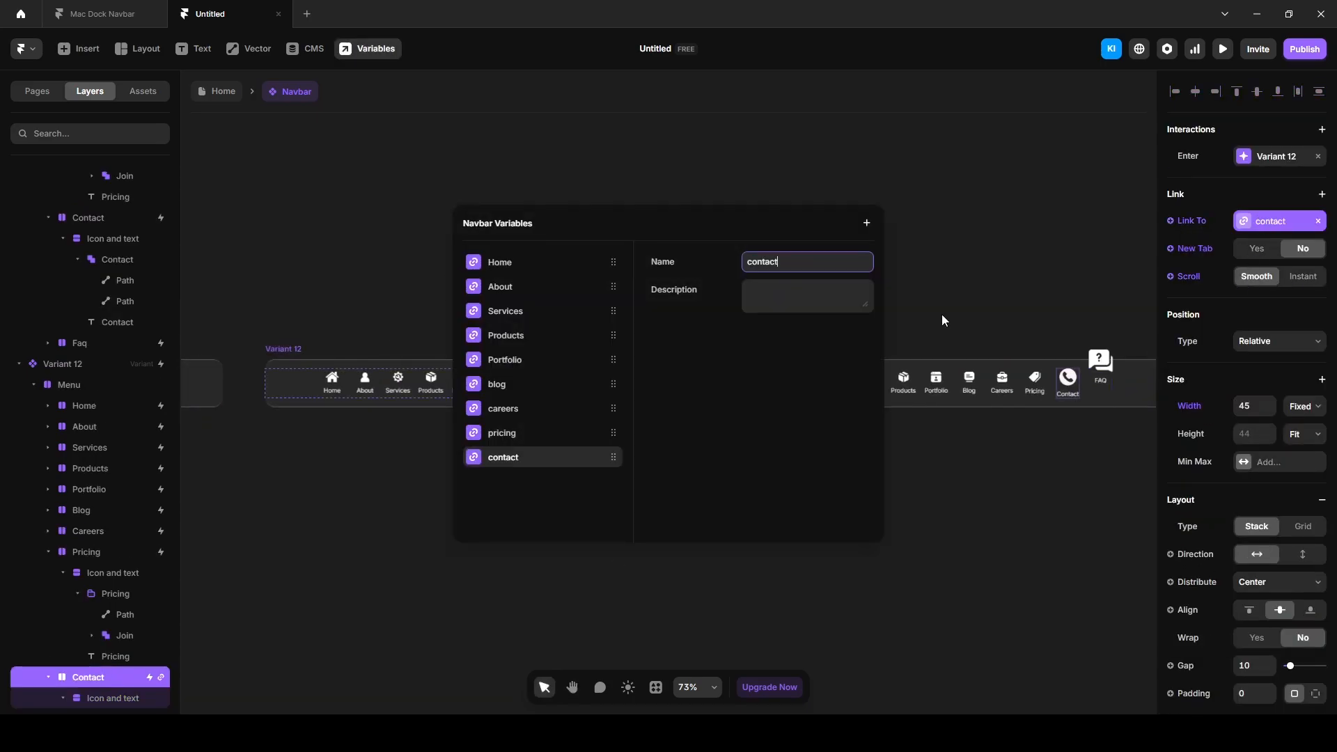
pyautogui.click(944, 321)
# Create a link variable named faq for the Faq item in Variant 13 and set its scroll to Smooth.
pyautogui.moveTo(1060, 240); pyautogui.dragTo(809, 245)
pyautogui.keyDown('ctrl'); pyautogui.click(849, 372); pyautogui.keyUp('ctrl')
pyautogui.click(42, 676)
pyautogui.click(1187, 222)
pyautogui.click(1196, 277)
pyautogui.click(1255, 277)
pyautogui.click(1260, 221)
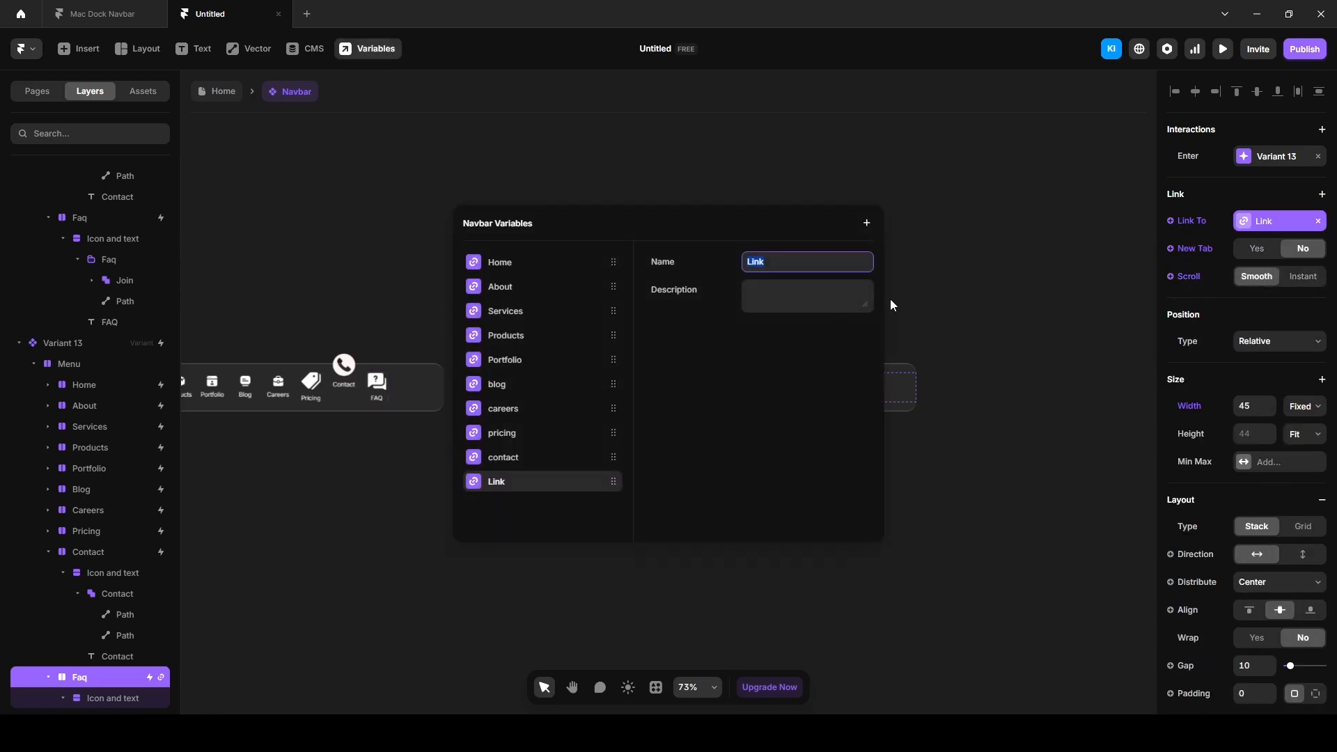
pyautogui.click(1022, 389)
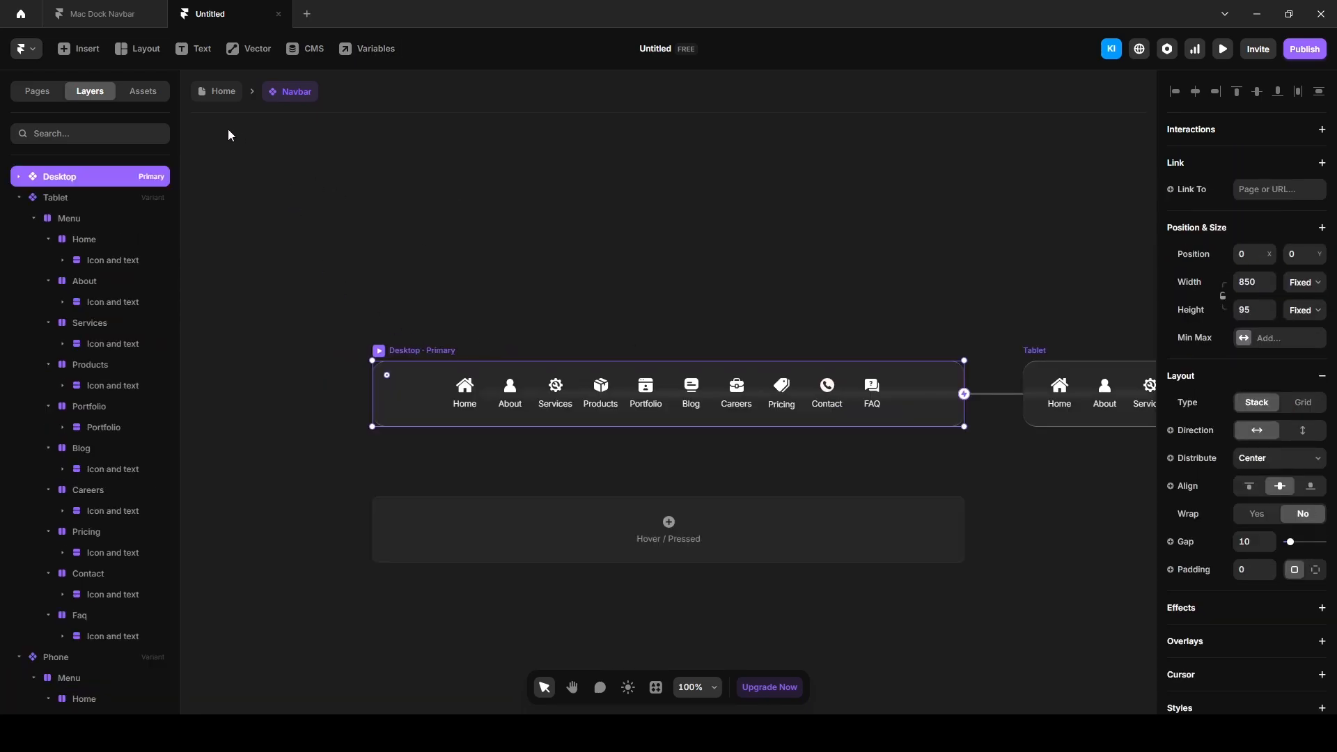
# On the Home page's desktop Navbar, link Services to #services, Products to #products, Portfolio to #portfolio and blog to #blog.
pyautogui.click(216, 98)
pyautogui.click(1273, 574)
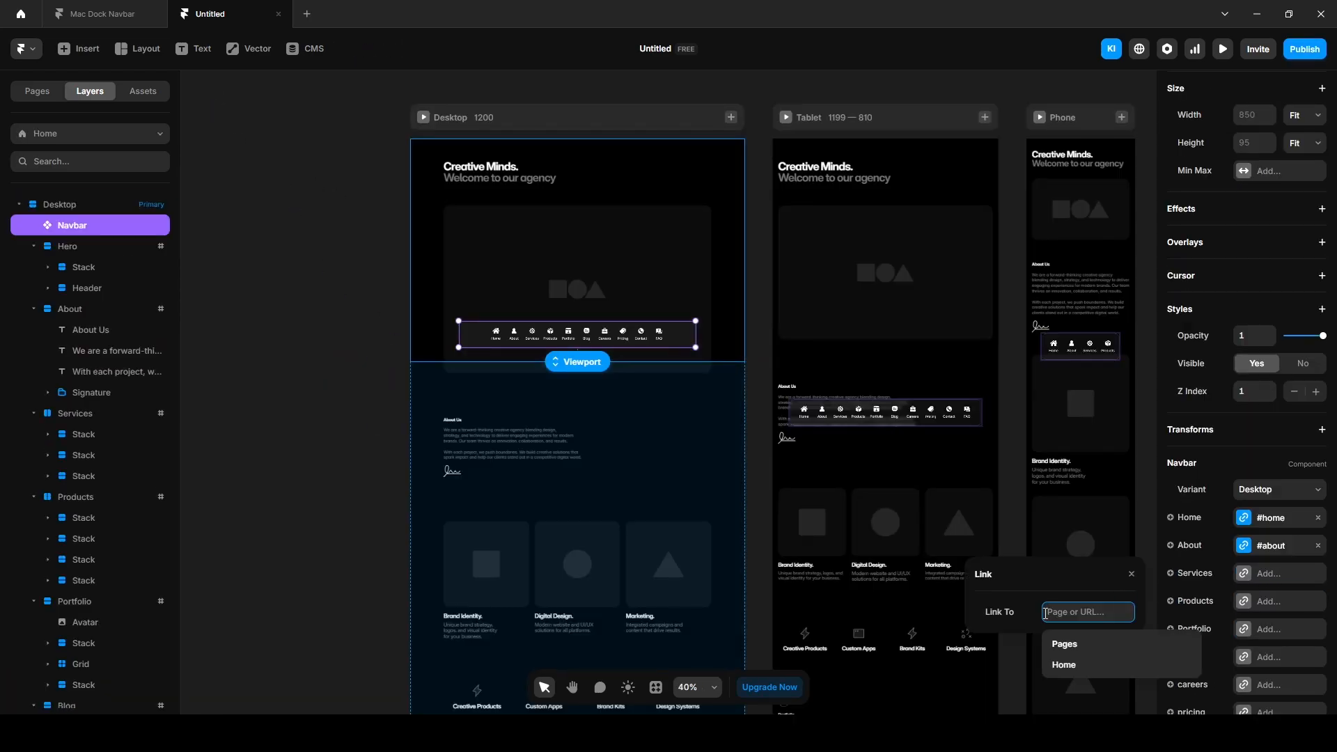
pyautogui.write('#services')
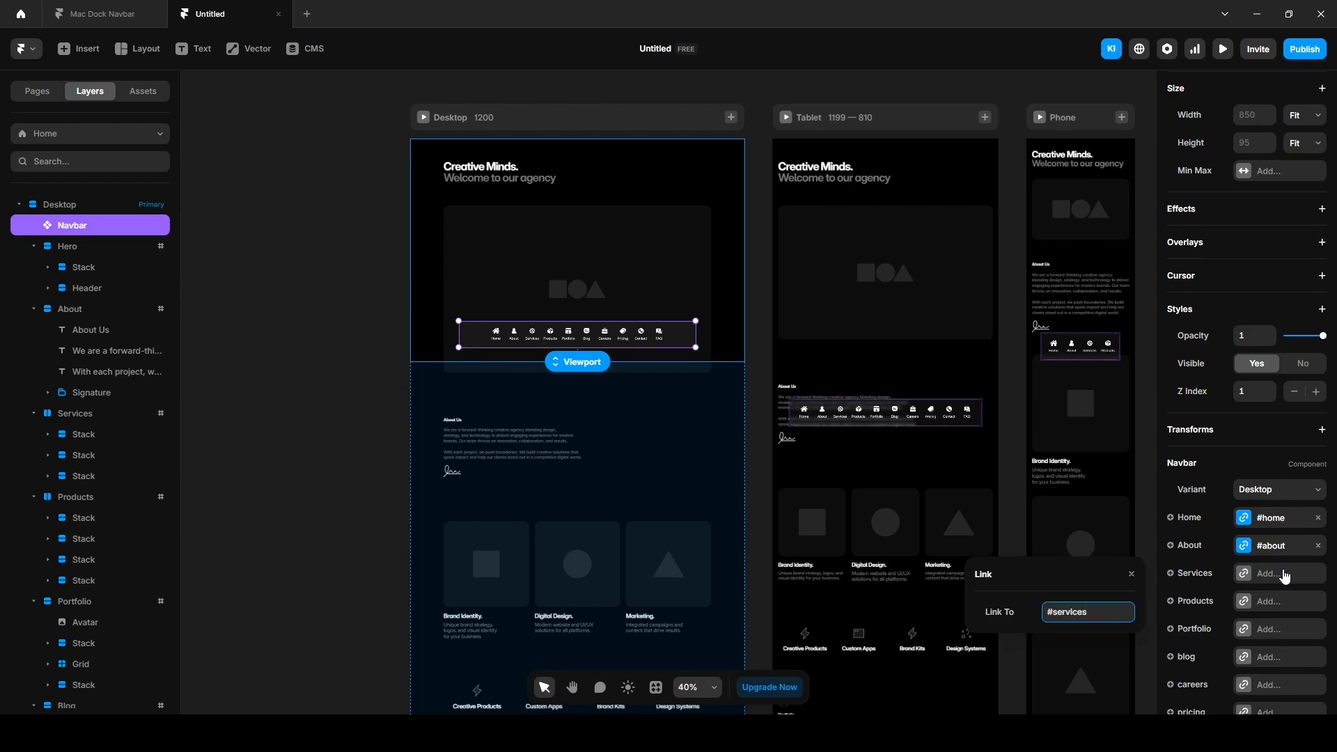
pyautogui.click(1284, 601)
pyautogui.write('#products')
pyautogui.click(1283, 629)
pyautogui.write('#portfolio')
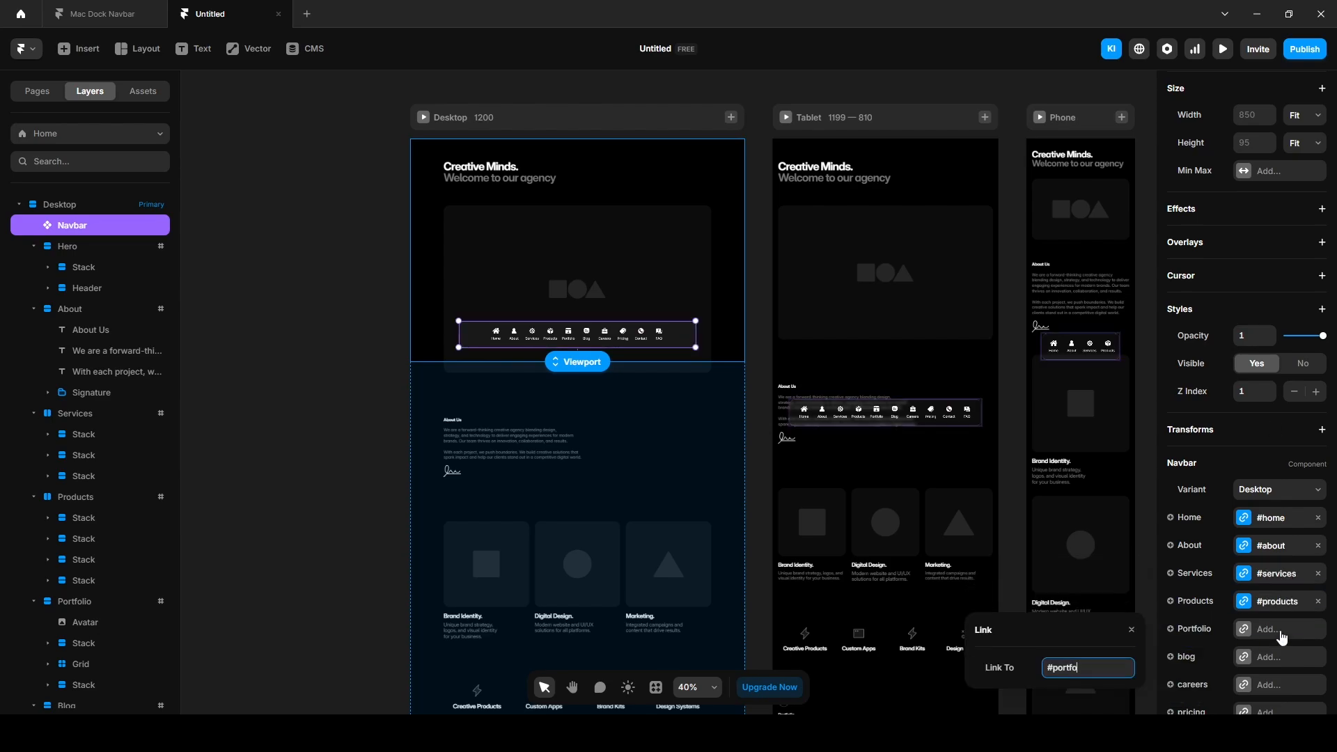
pyautogui.click(1281, 658)
pyautogui.write('#blog')
# Link the desktop Navbar's careers to #careers, pricing to #pricing, contact to #contact and faq to #faq.
pyautogui.scroll(-3, 1284, 627)
pyautogui.click(1275, 479)
pyautogui.write('#careers')
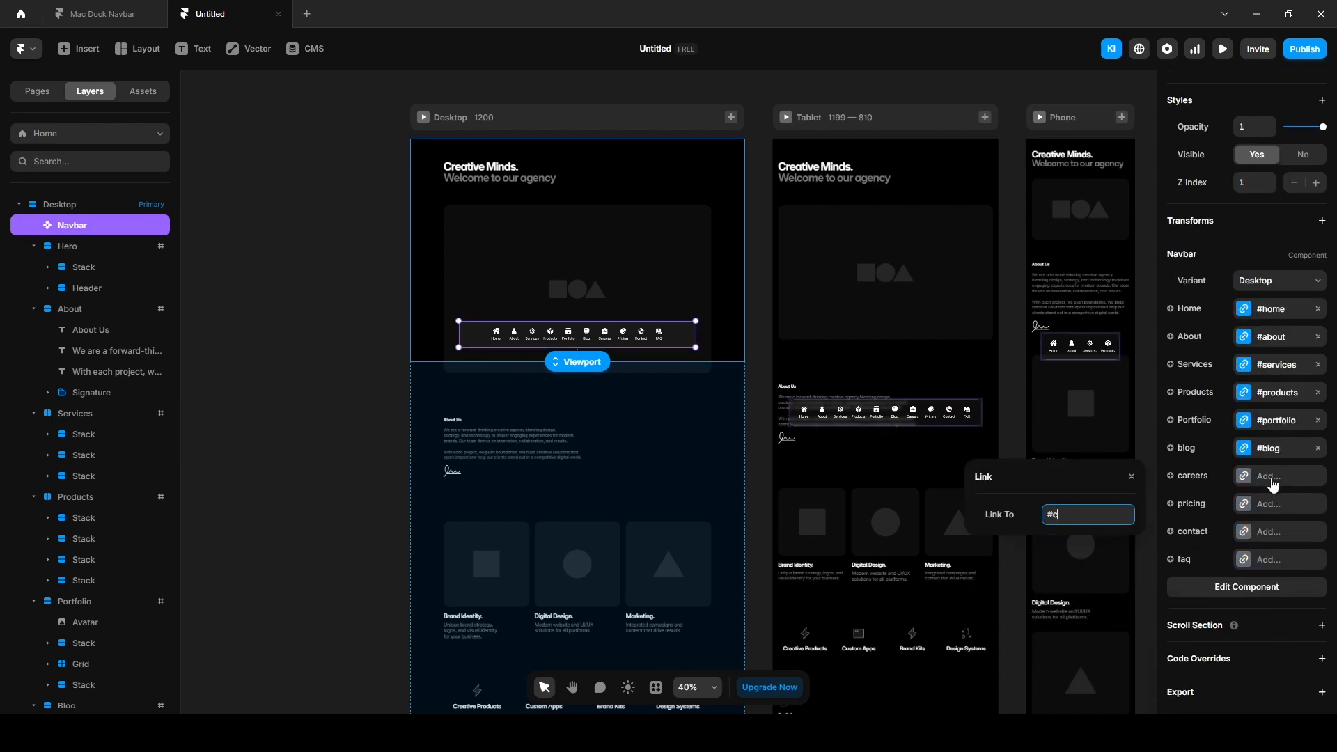
pyautogui.click(1283, 507)
pyautogui.write('#pricing')
pyautogui.click(1279, 533)
pyautogui.write('#contact')
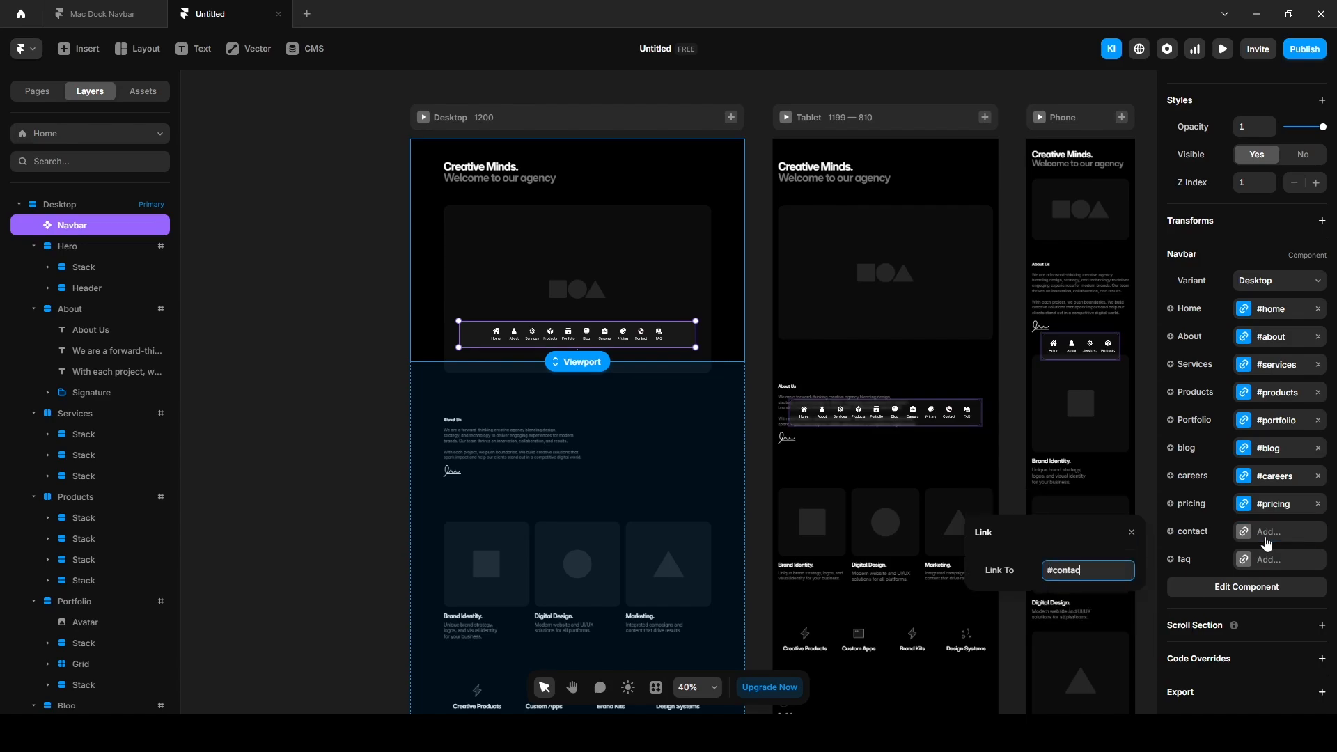
pyautogui.click(1273, 562)
pyautogui.click(399, 398)
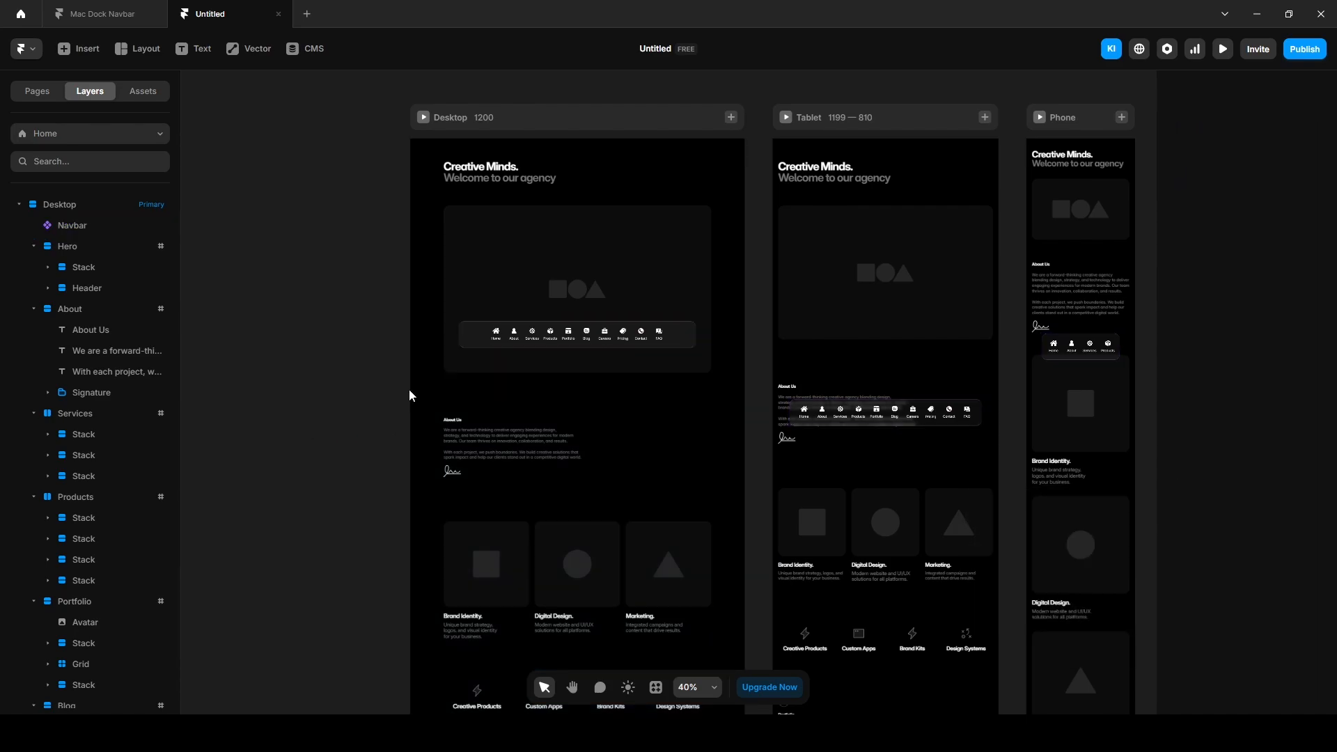
# Preview the desktop page and test the navbar links from About through FAQ for scrolling to their sections.
pyautogui.click(1220, 50)
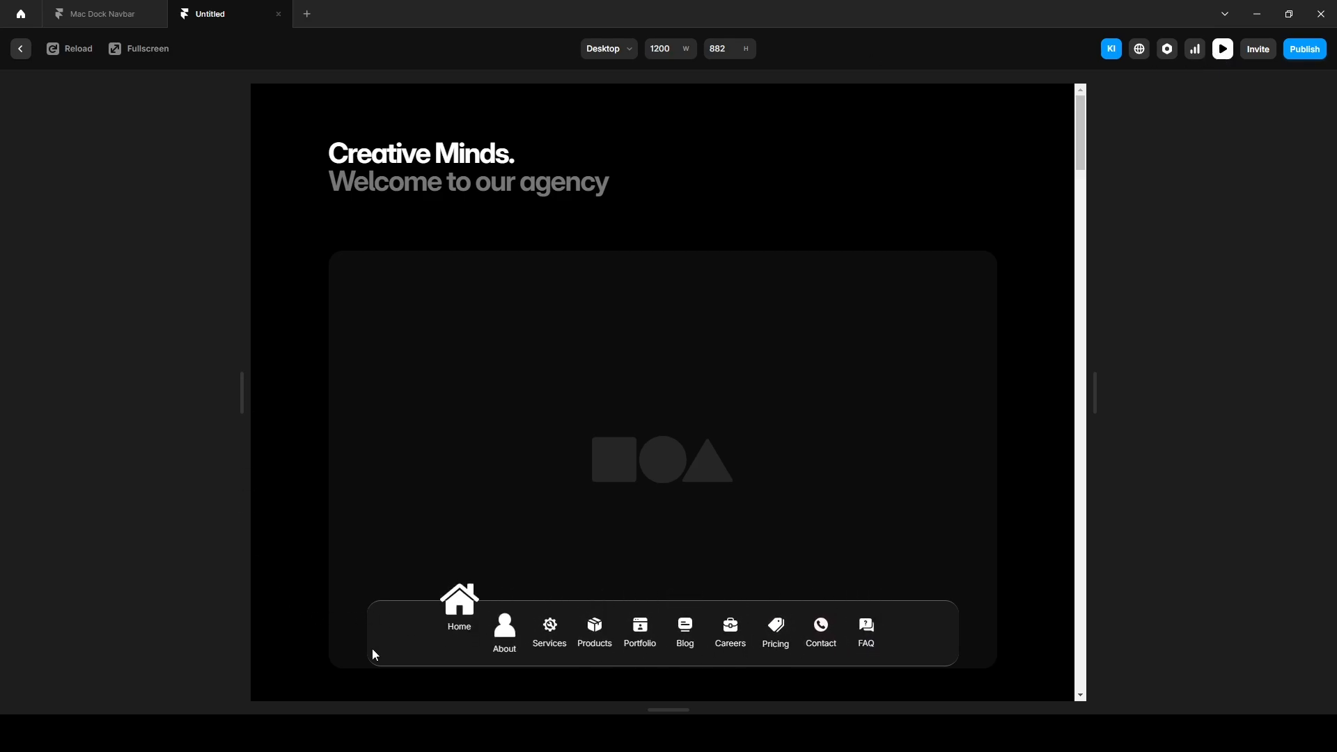
pyautogui.click(506, 624)
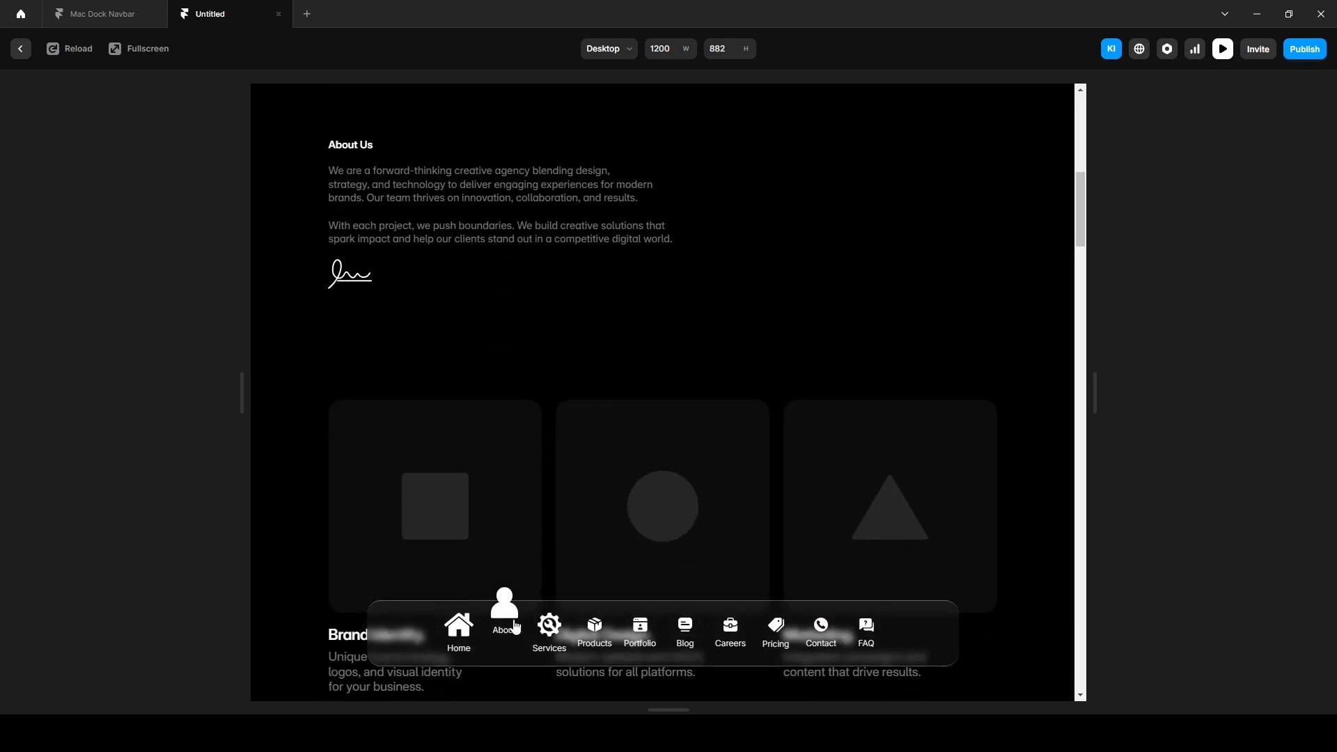
pyautogui.click(550, 626)
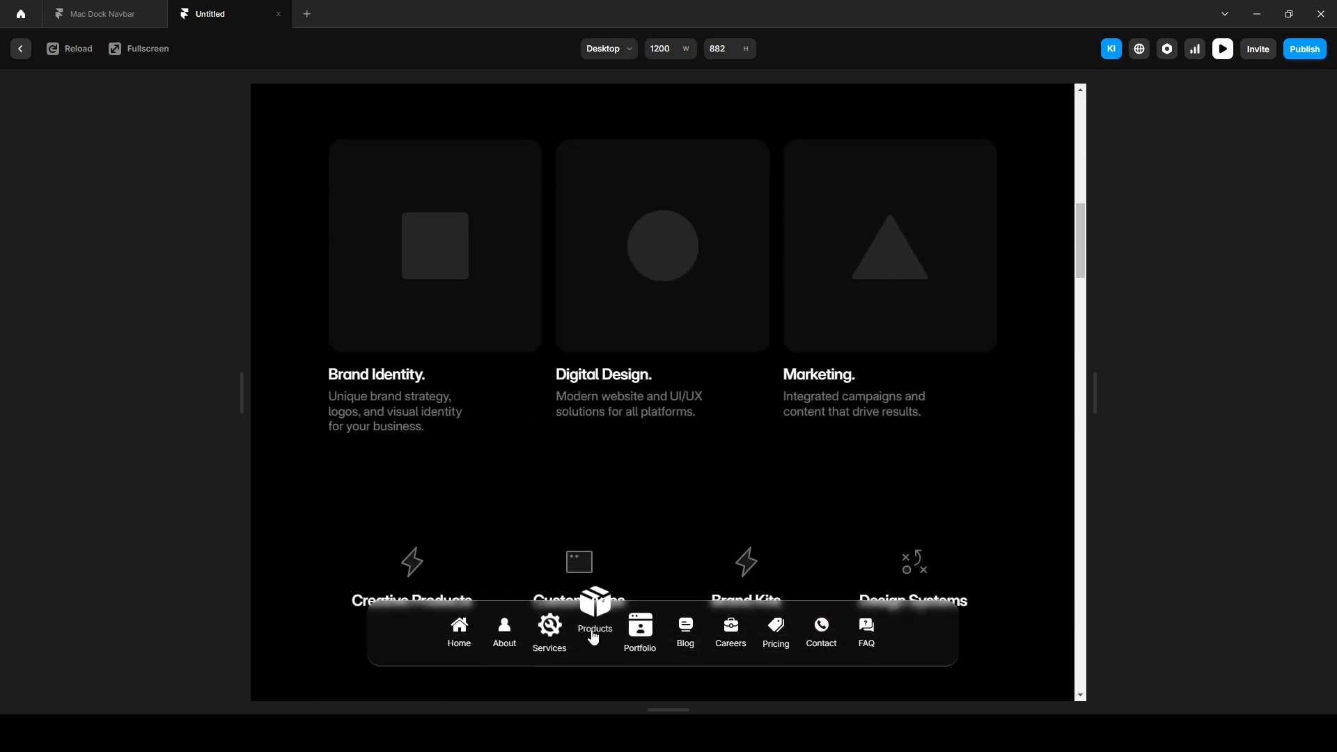
pyautogui.click(593, 635)
pyautogui.click(637, 635)
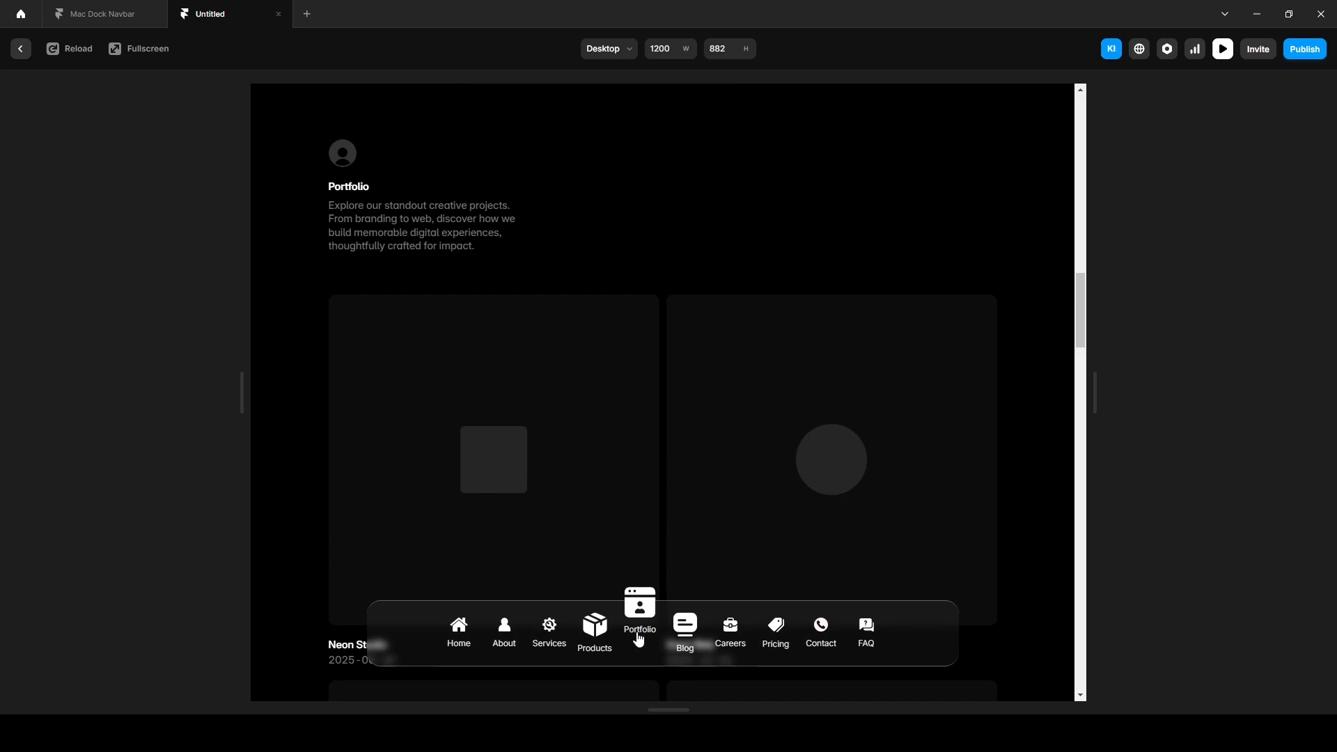
pyautogui.click(680, 634)
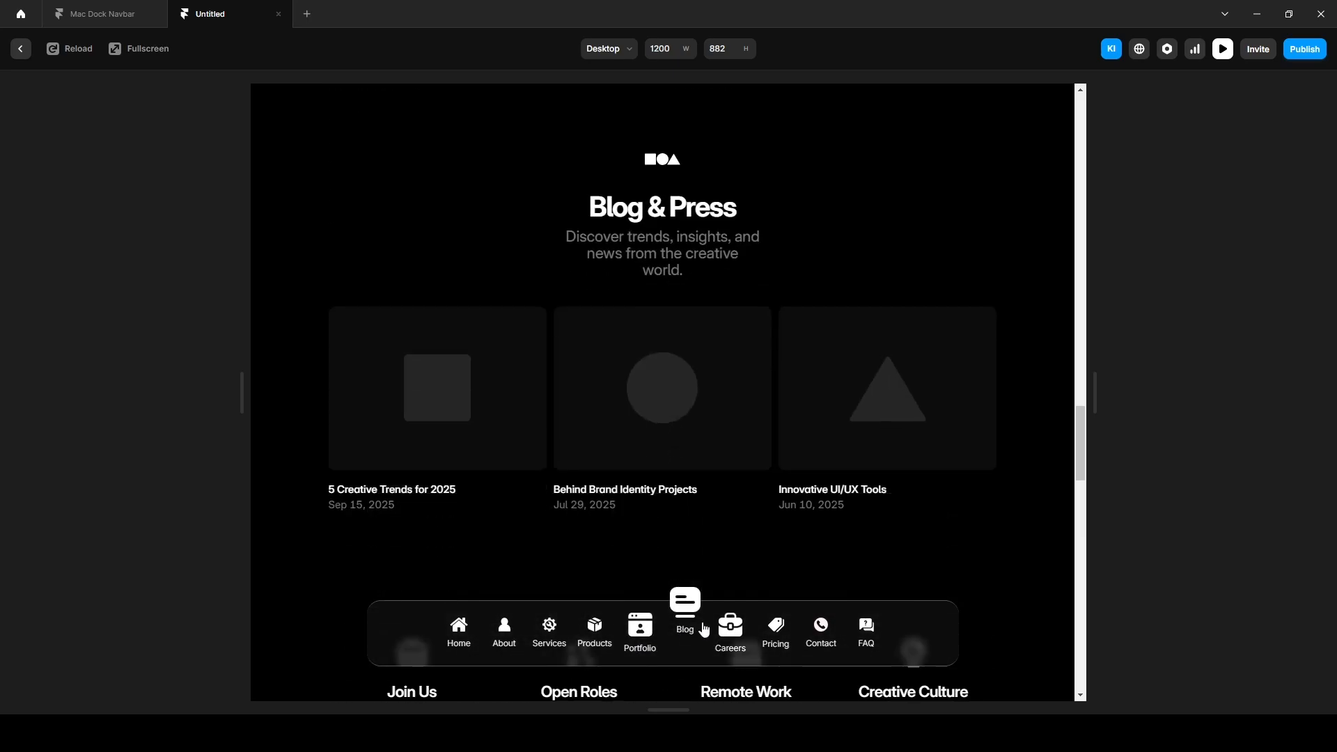
pyautogui.click(733, 630)
pyautogui.click(775, 630)
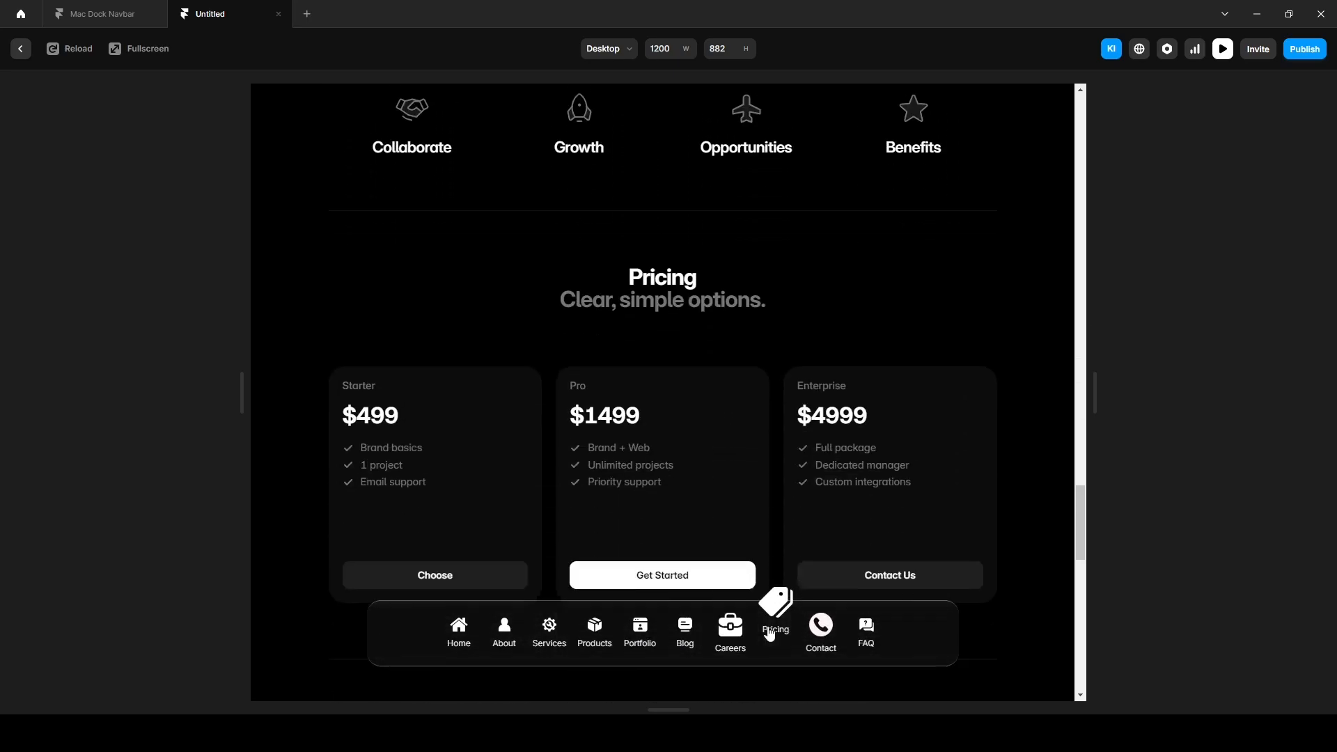
pyautogui.click(822, 629)
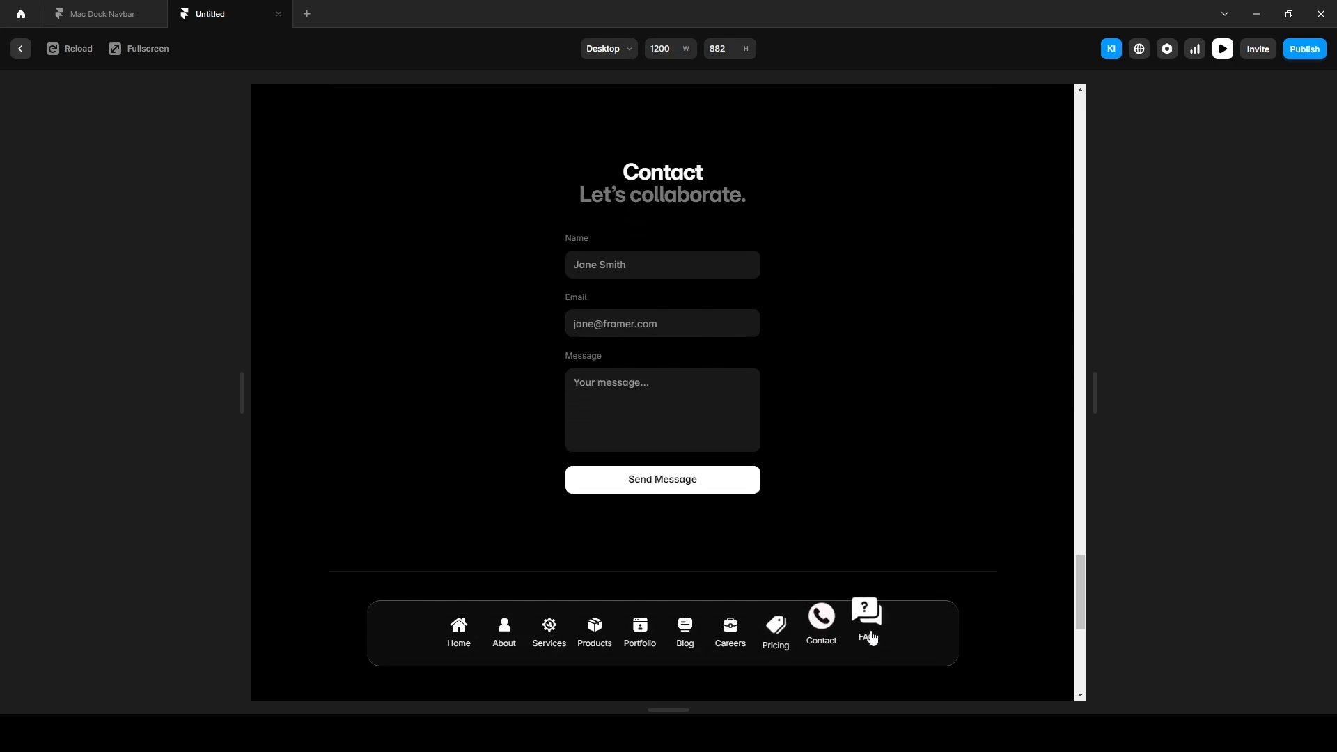
pyautogui.click(868, 631)
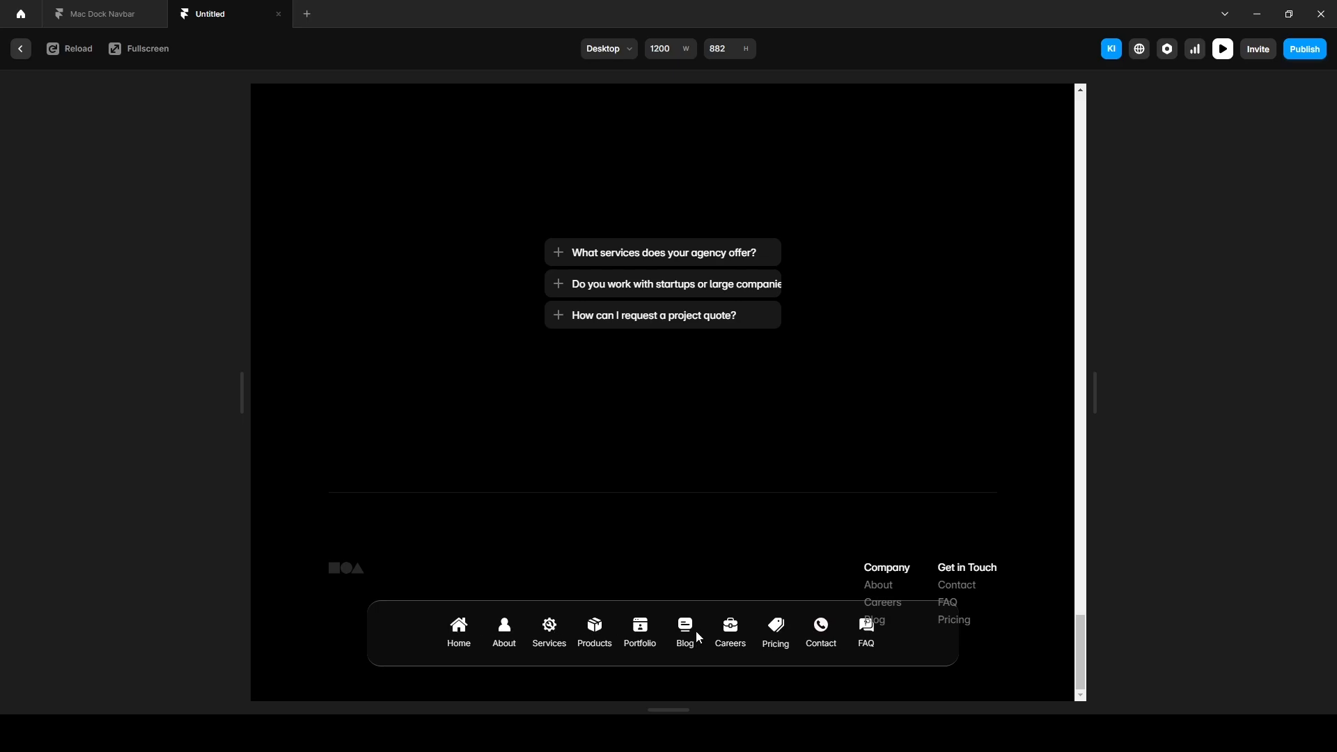
# Check how the navbar overlaps the footer content at the end of the page, and leave the preview.
pyautogui.scroll(4, 709, 620)
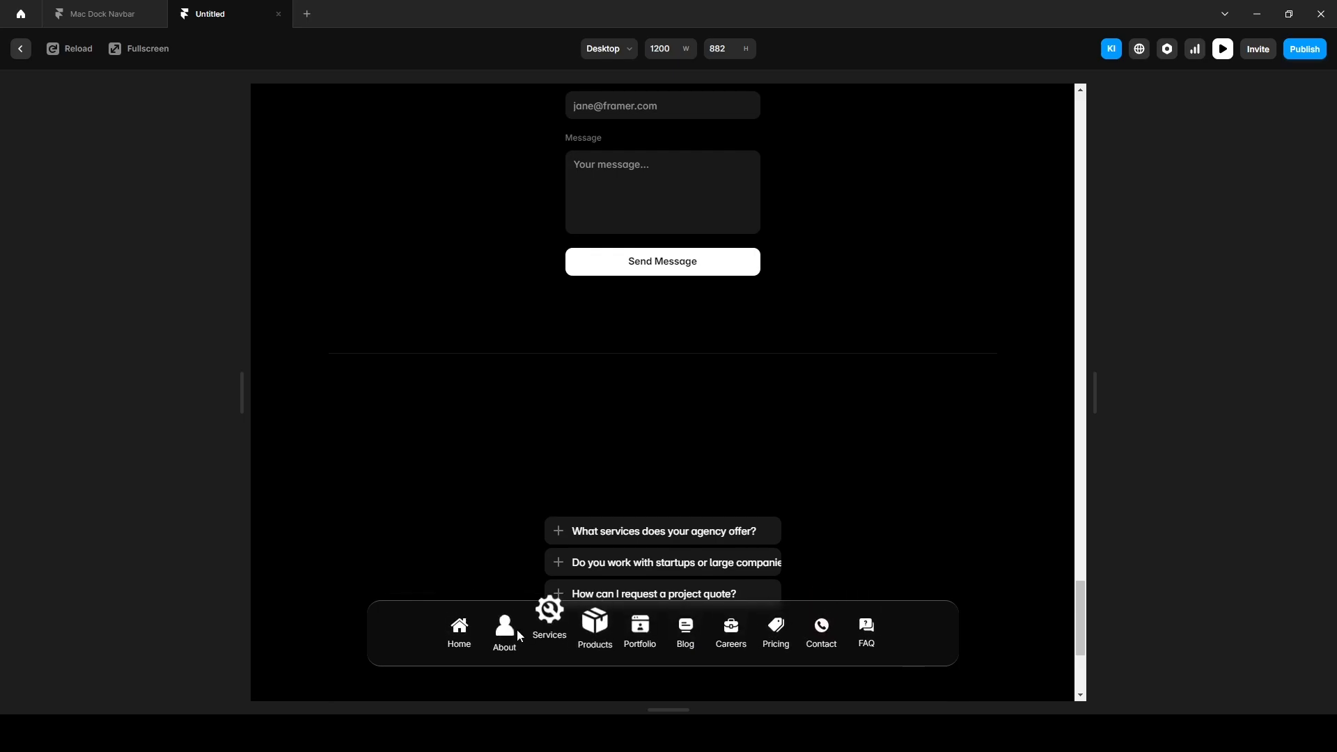
pyautogui.scroll(-4, 856, 511)
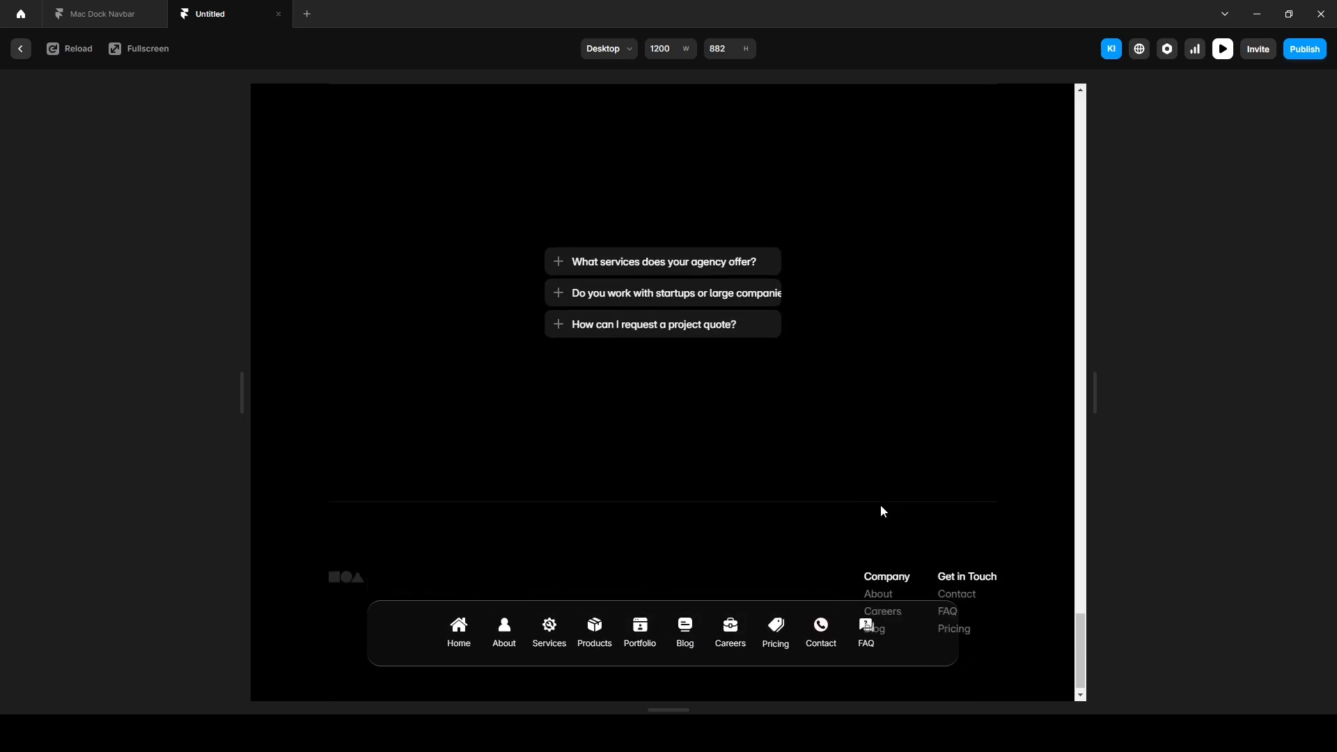
pyautogui.click(13, 56)
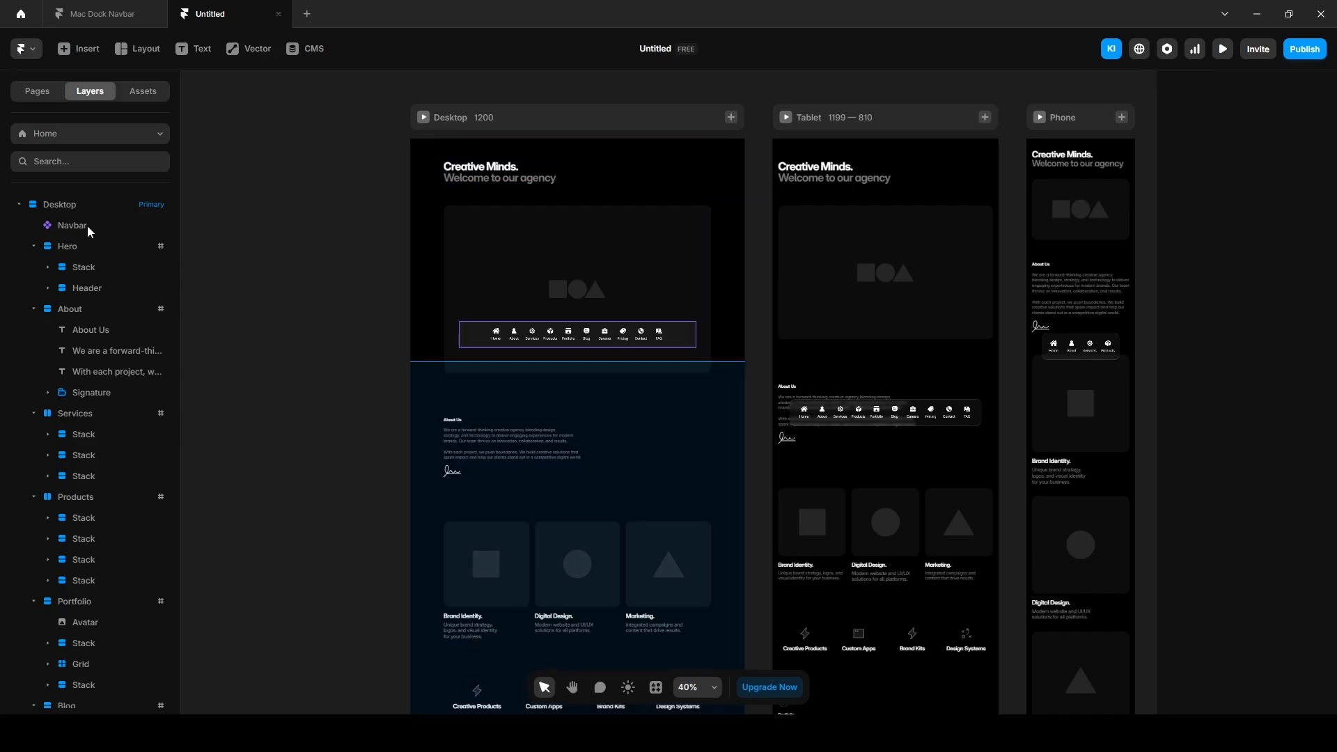
# Set the Z Index of the desktop Navbar to 10.
pyautogui.click(73, 225)
pyautogui.click(1254, 321)
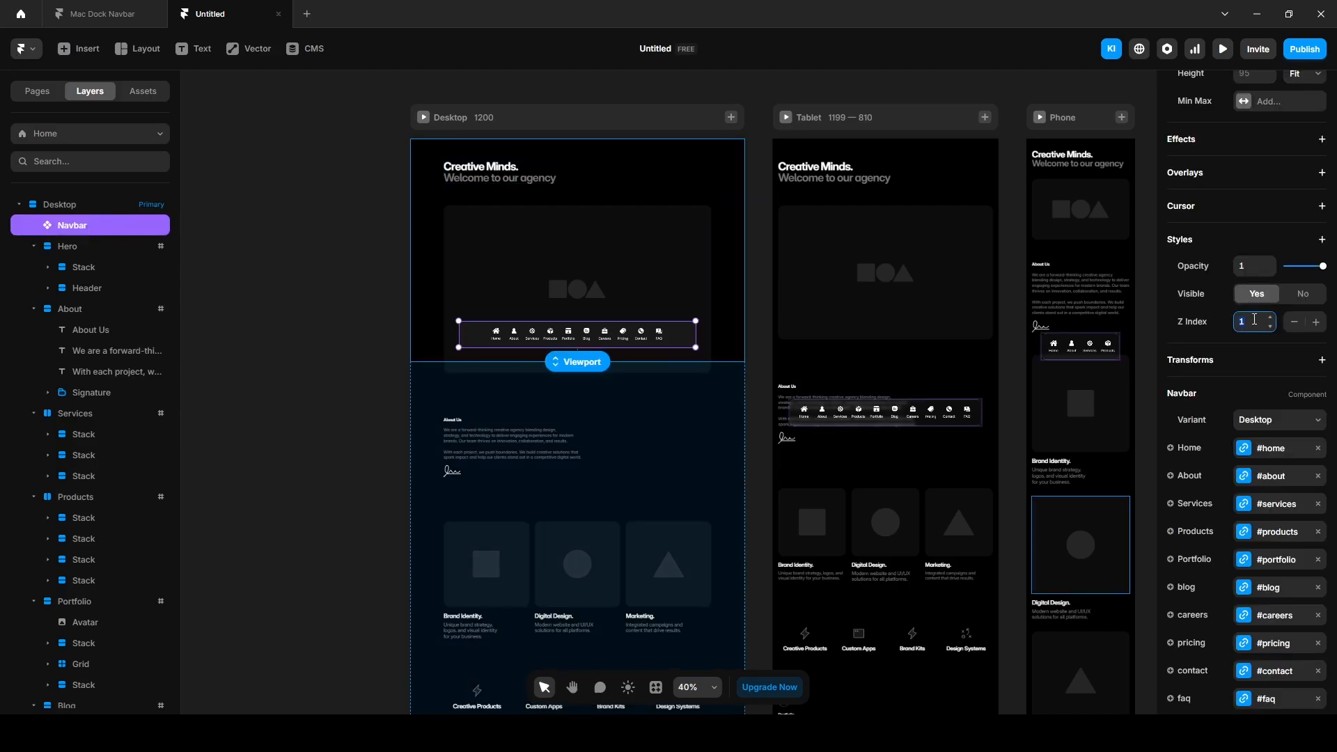
pyautogui.press('Return')
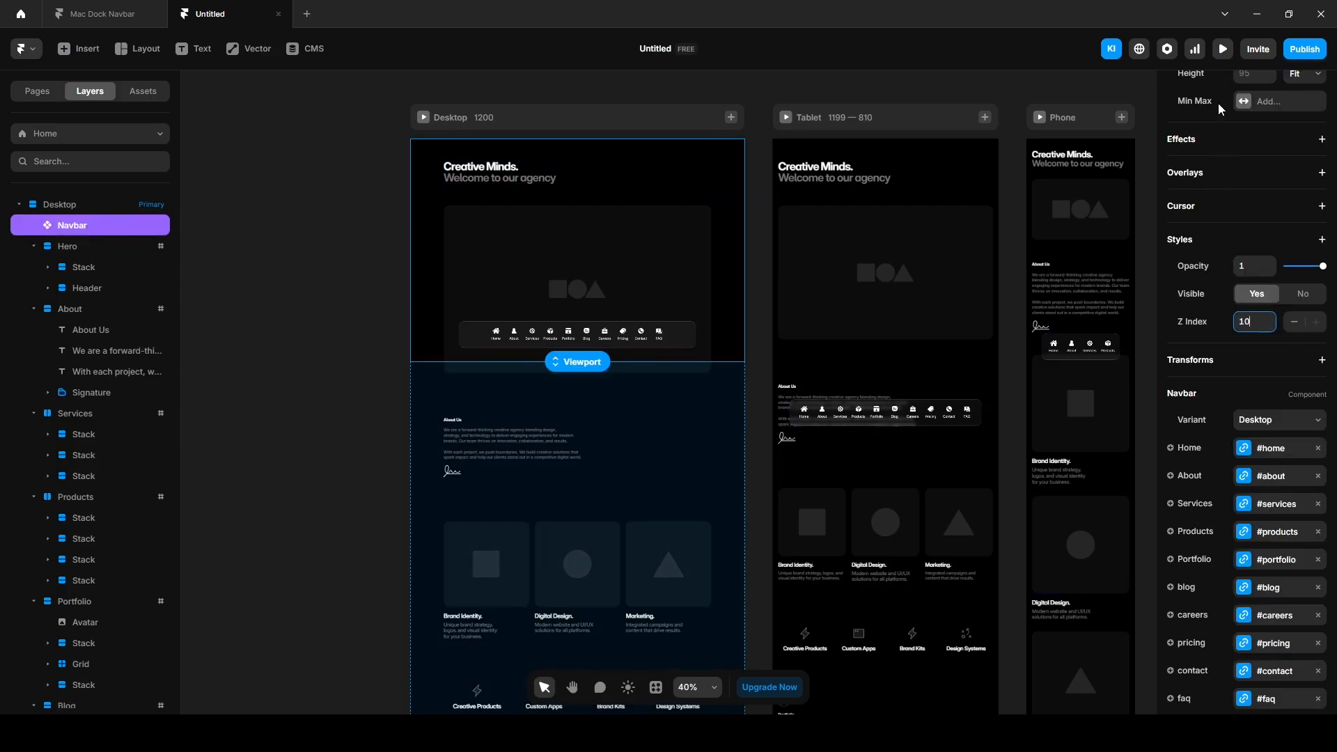
# Preview the page again, check the navbar over the footer, and test its FAQ, Contact and Home links.
pyautogui.click(1226, 59)
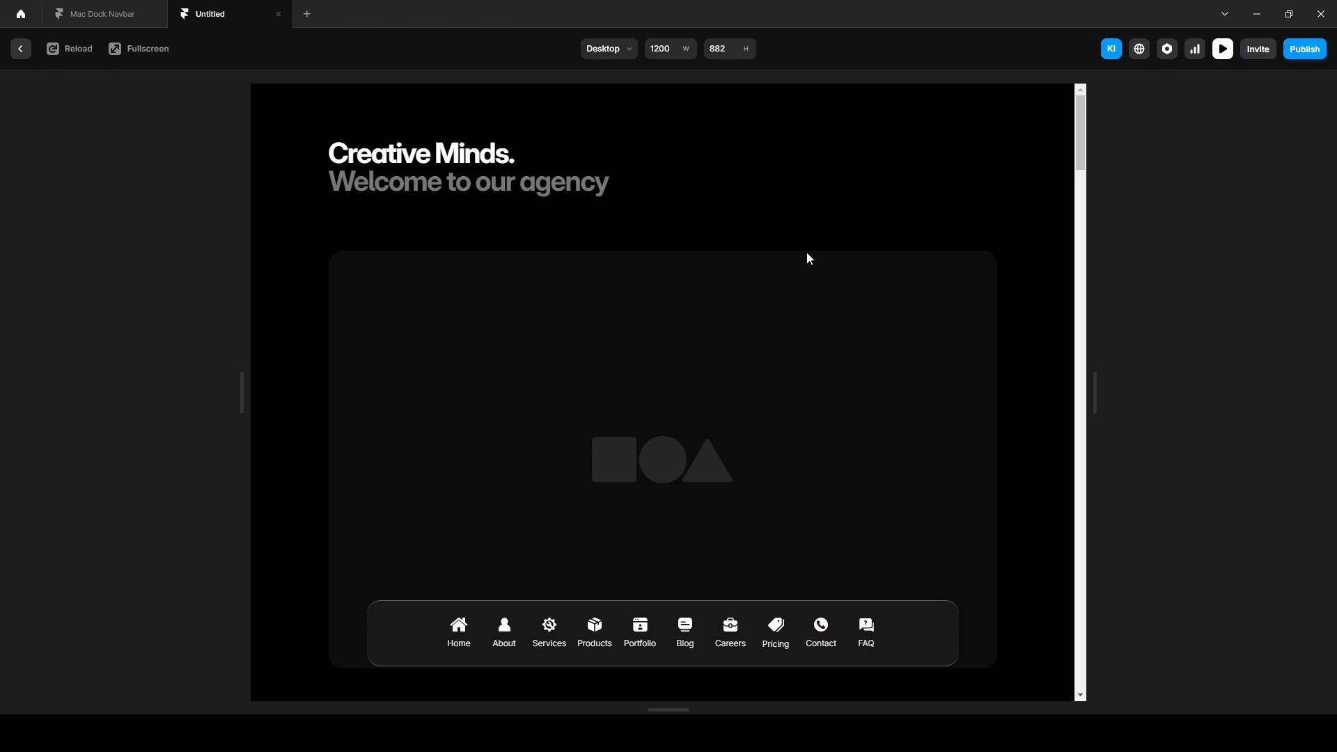
pyautogui.scroll(-15, 827, 492)
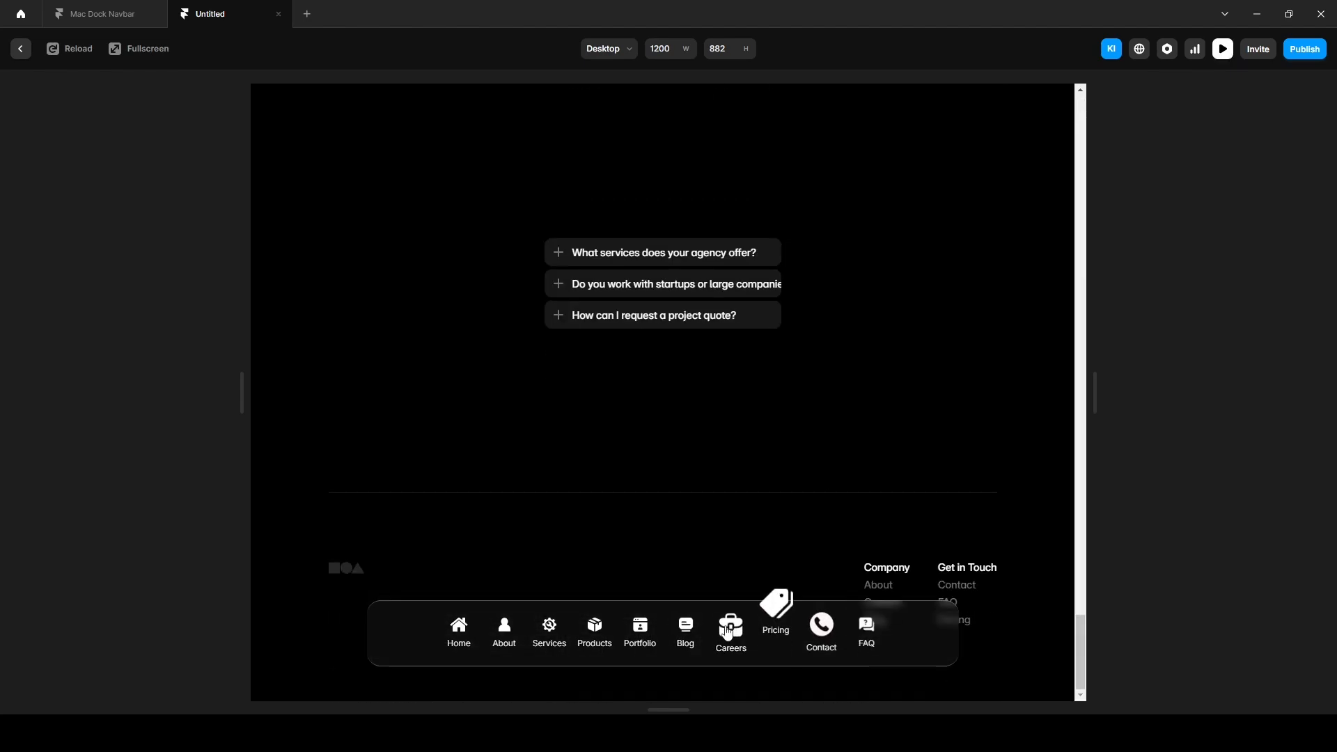
pyautogui.click(871, 637)
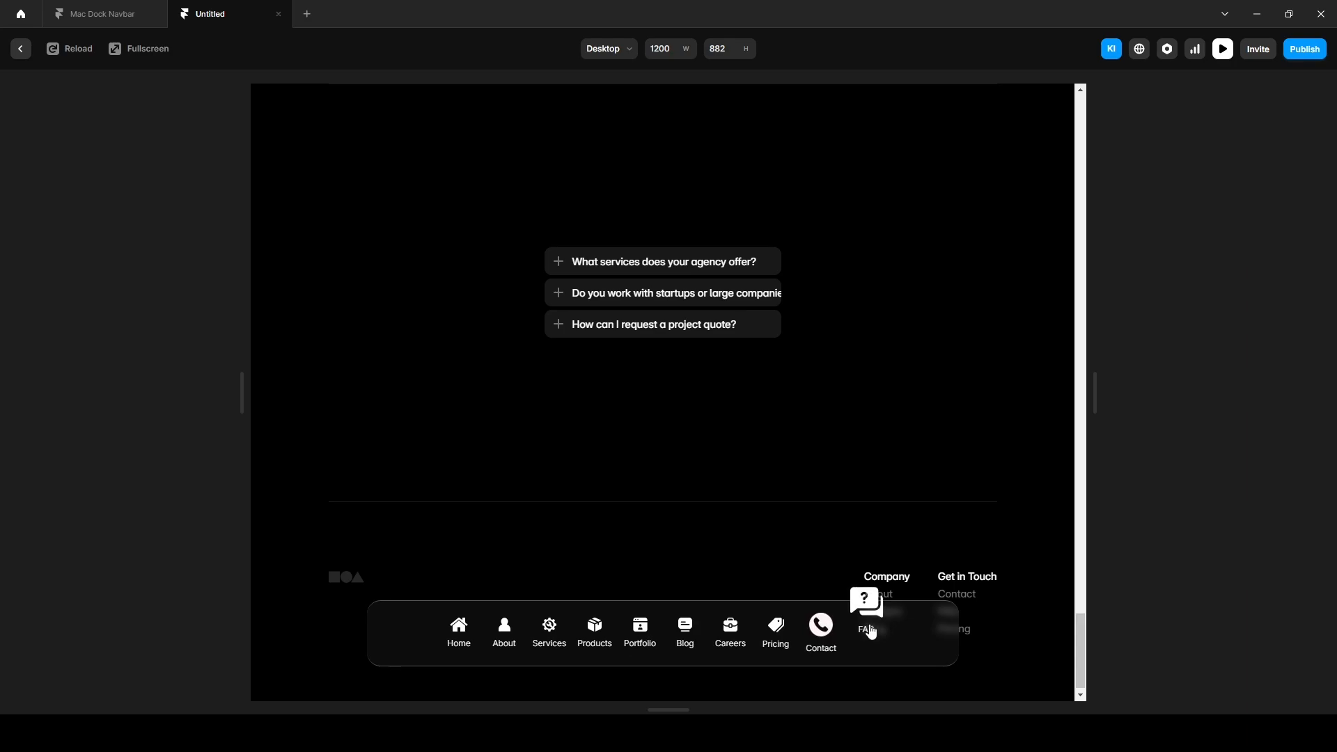
pyautogui.click(815, 630)
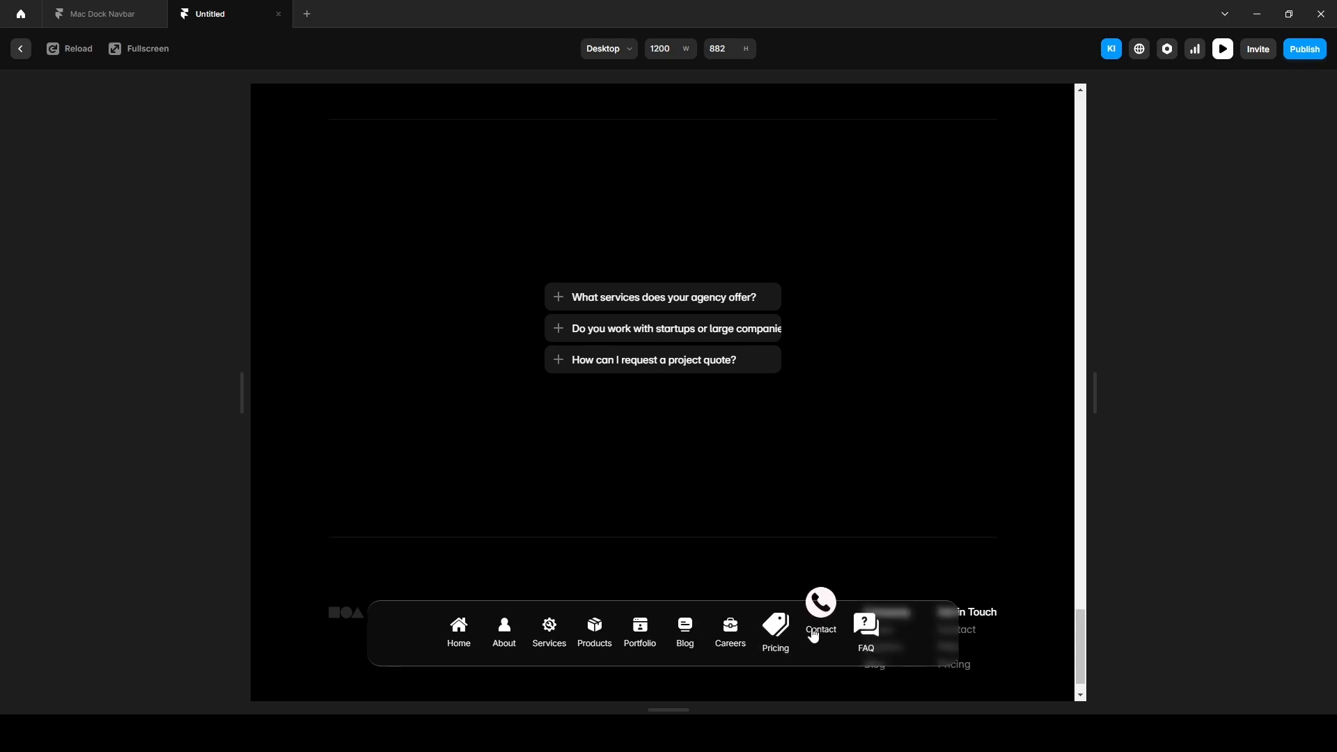
pyautogui.click(460, 629)
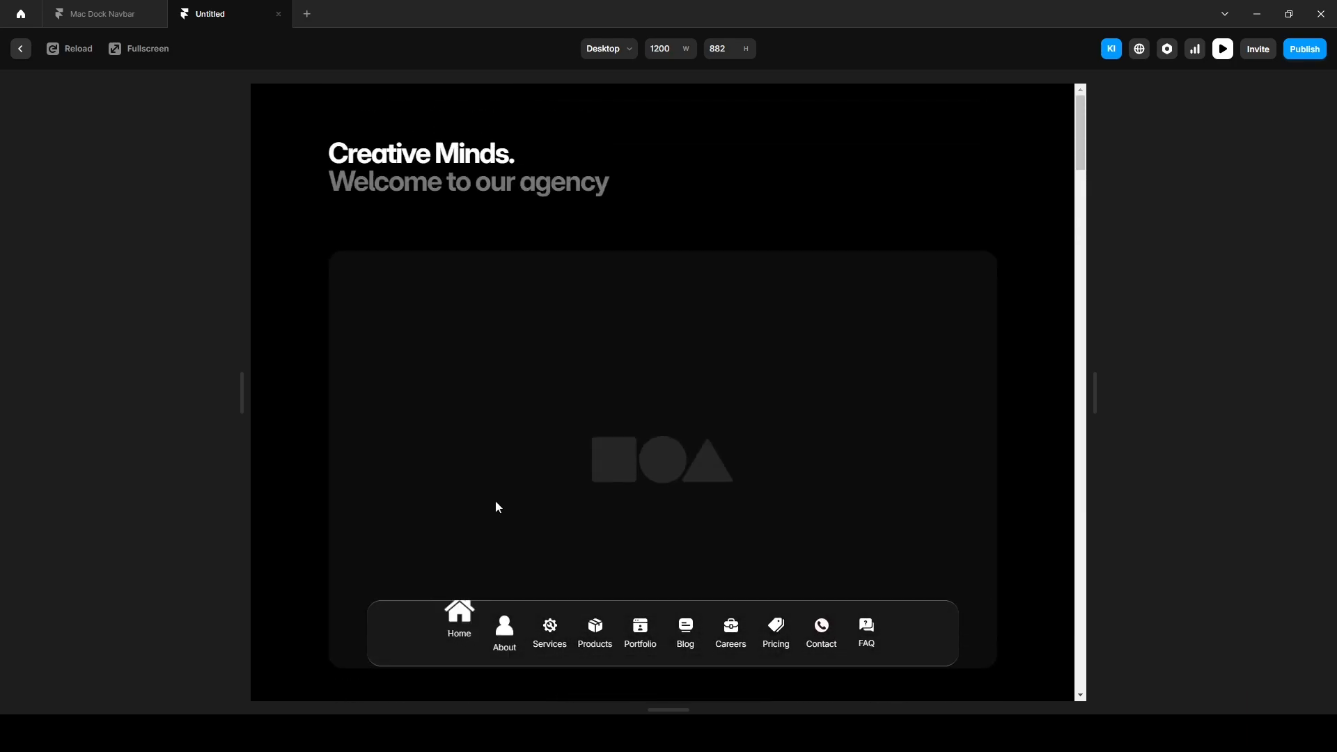